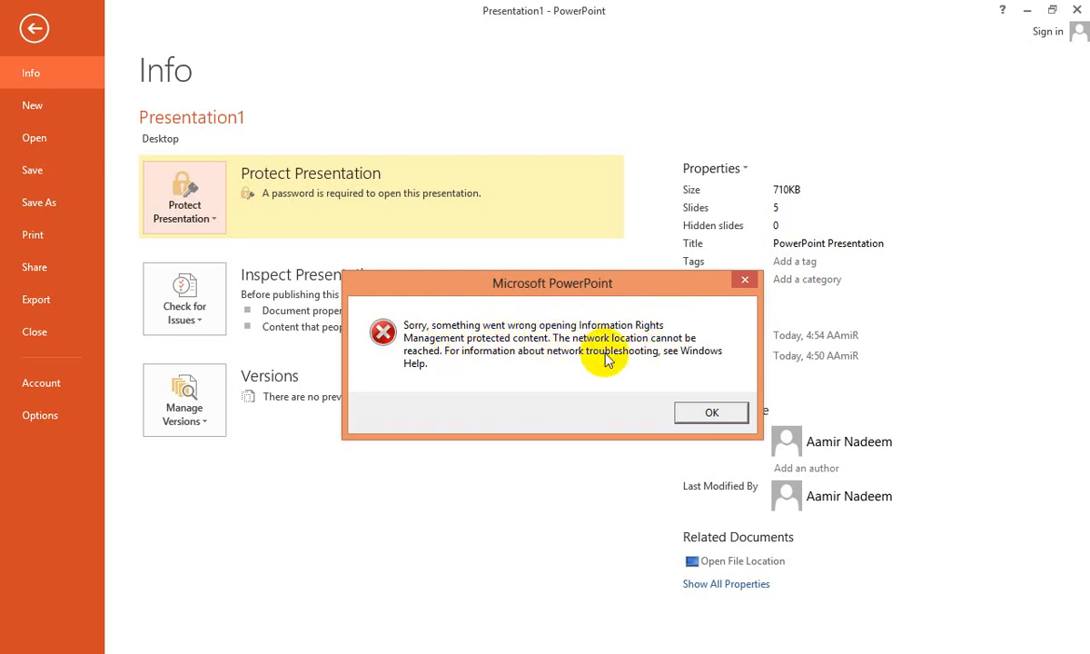
# Step: Dismiss the rights management error and add a digital signature, agreeing to get a partner digital ID
pyautogui.click(718, 412)
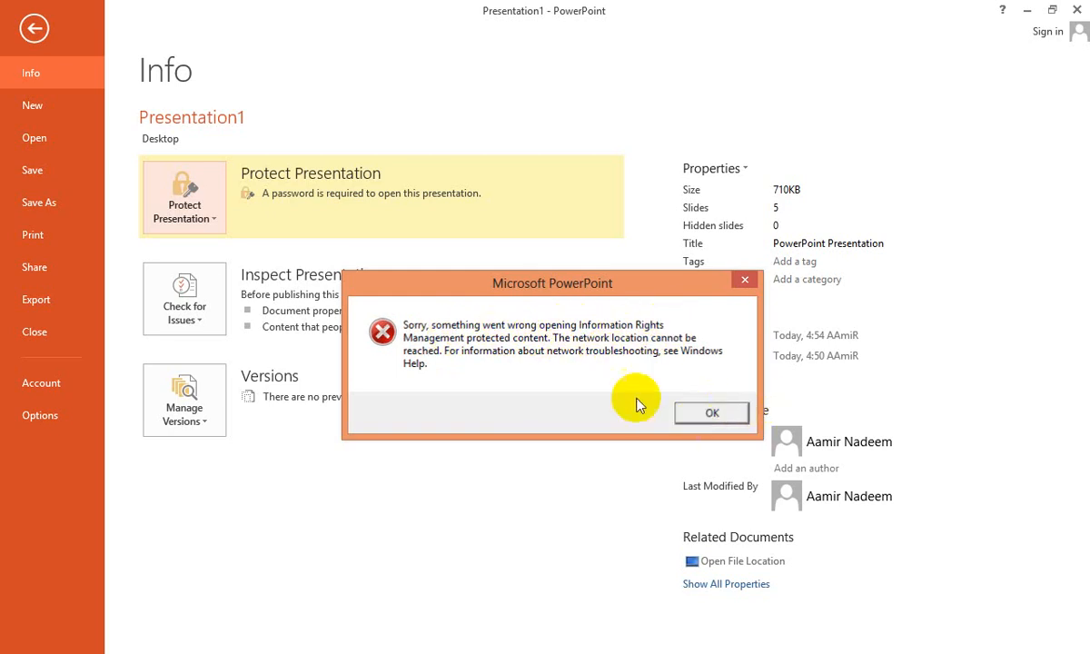
pyautogui.click(205, 218)
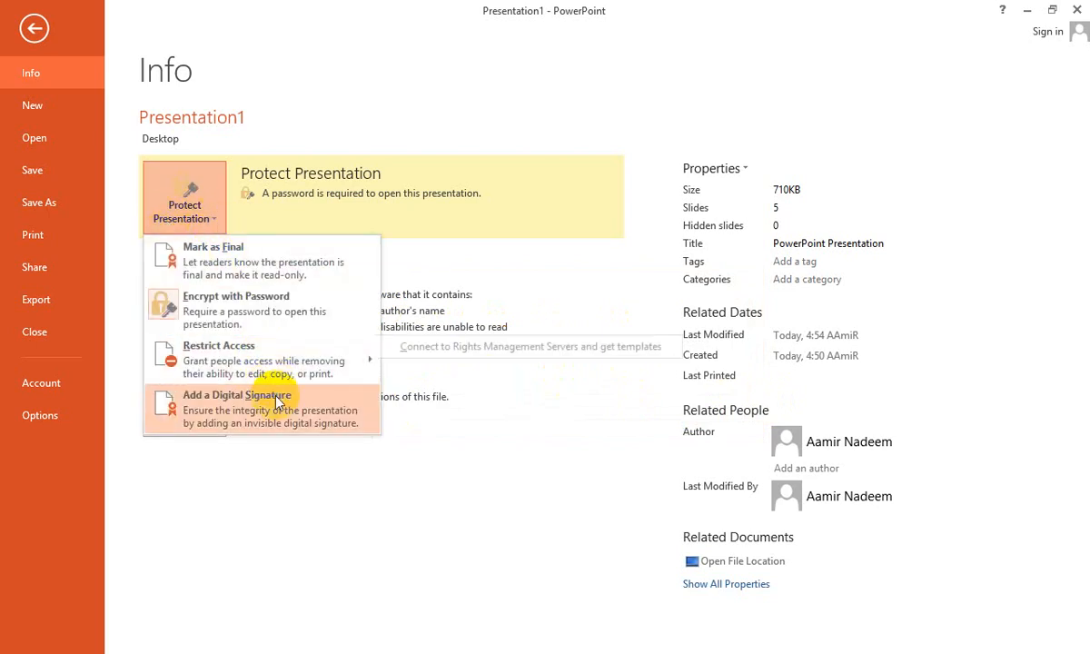
pyautogui.click(227, 420)
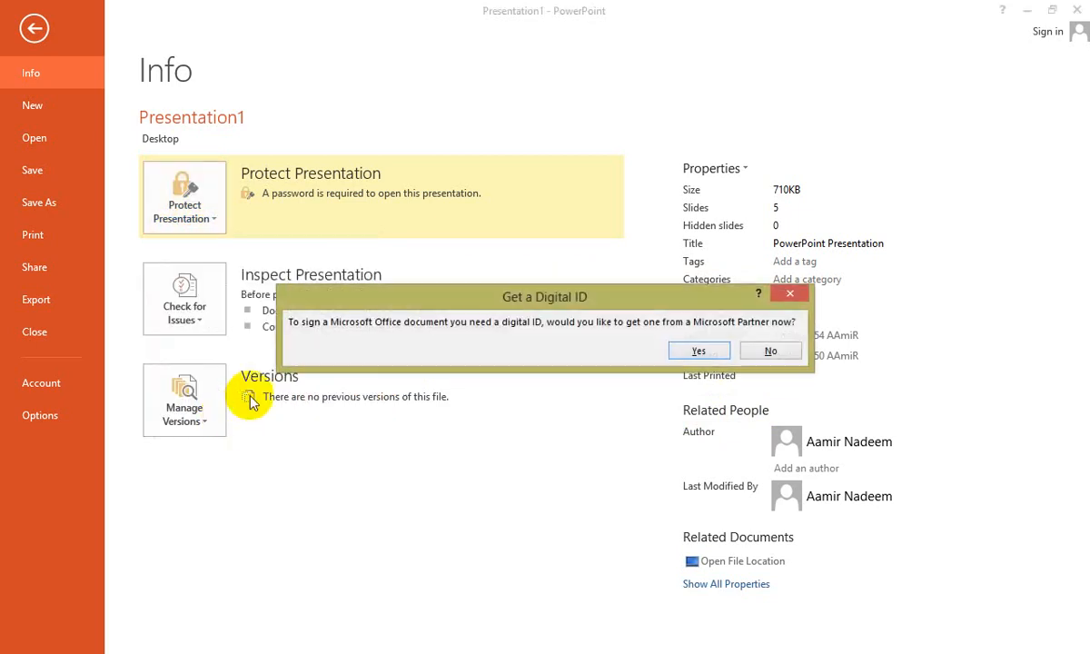
pyautogui.click(681, 352)
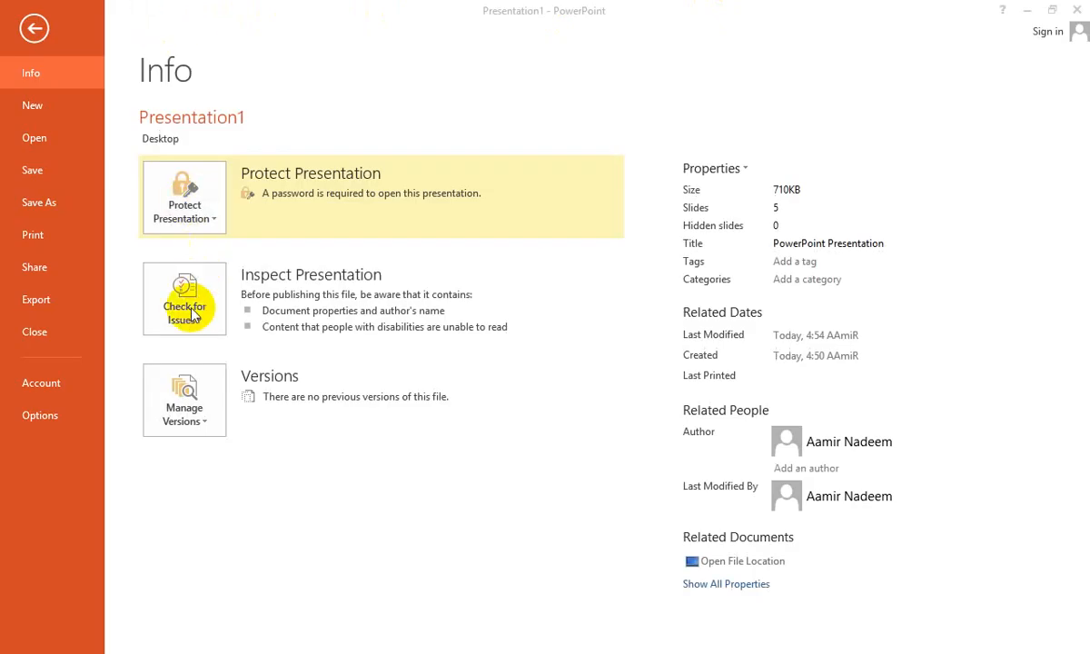
# Step: Browse the Protect Presentation menu and the Tags and Categories fields, then show the Check for Issues options
pyautogui.click(202, 225)
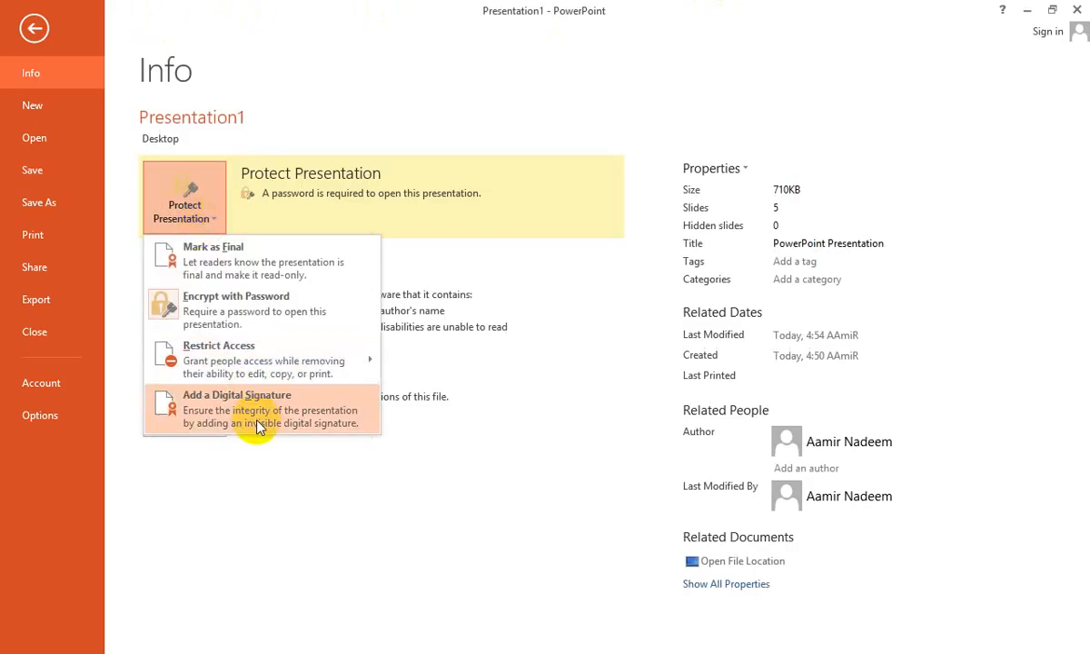
pyautogui.click(365, 491)
pyautogui.click(200, 309)
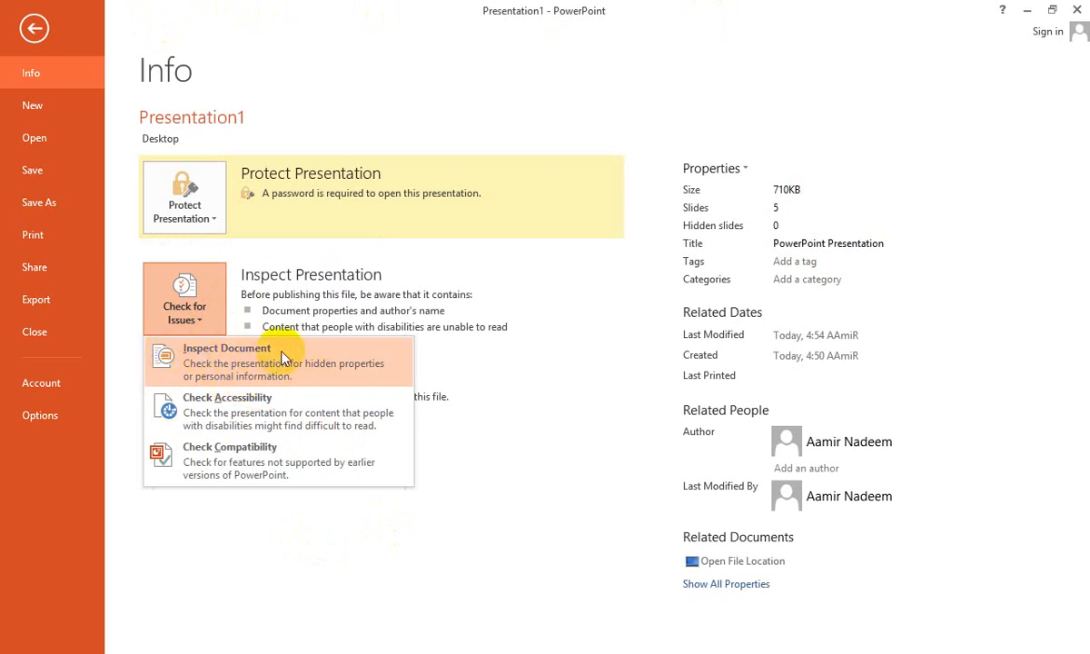
pyautogui.click(296, 525)
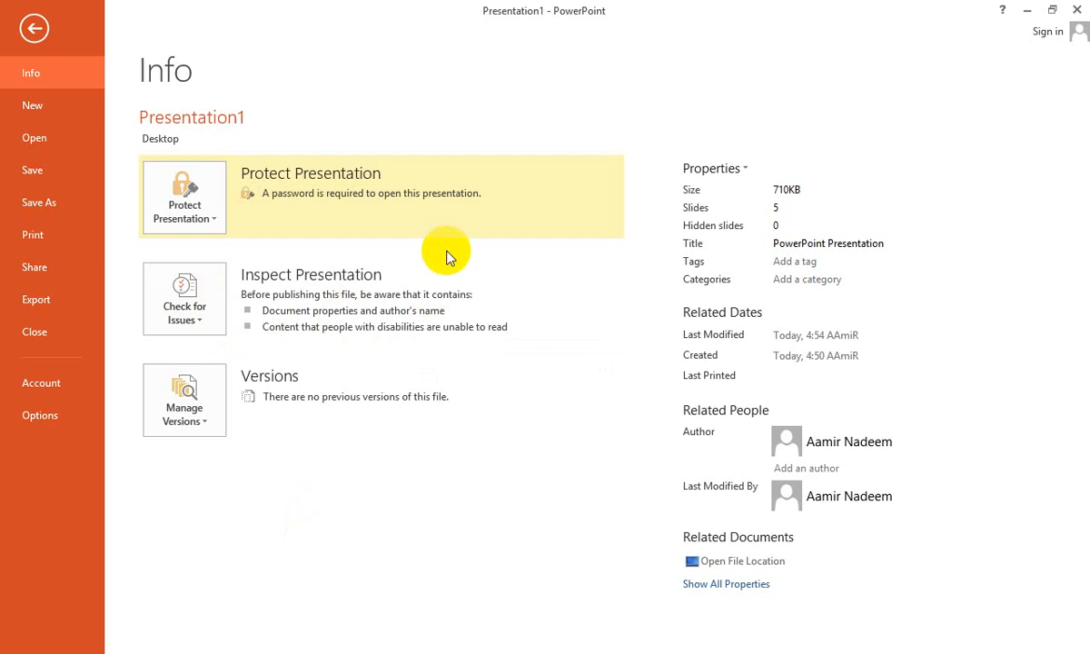
pyautogui.click(806, 263)
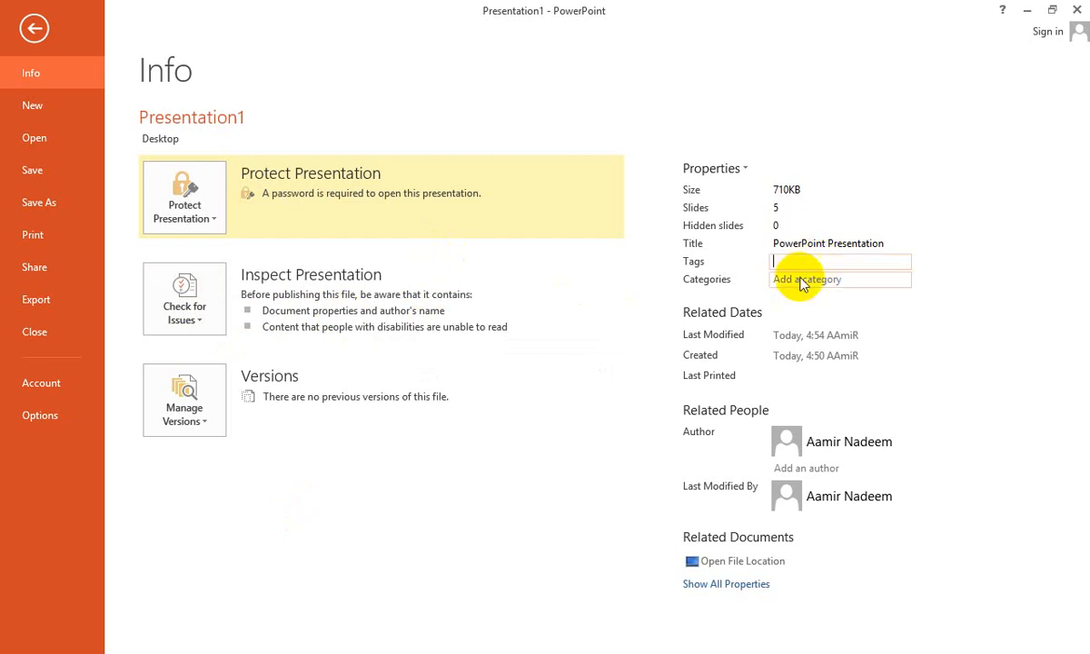
pyautogui.click(801, 281)
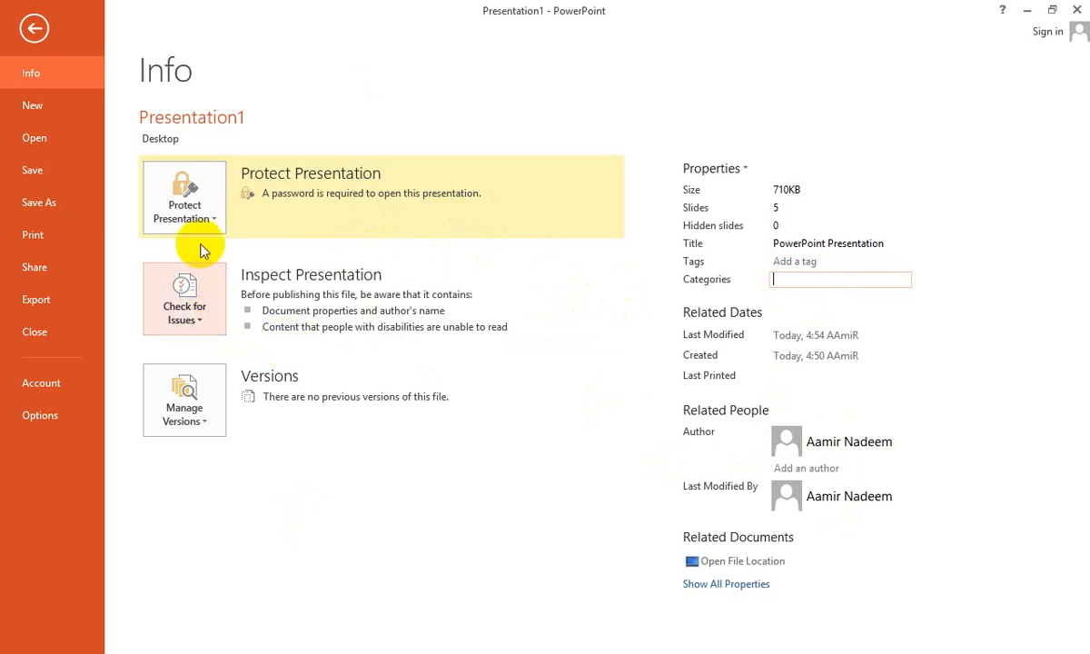
pyautogui.click(200, 298)
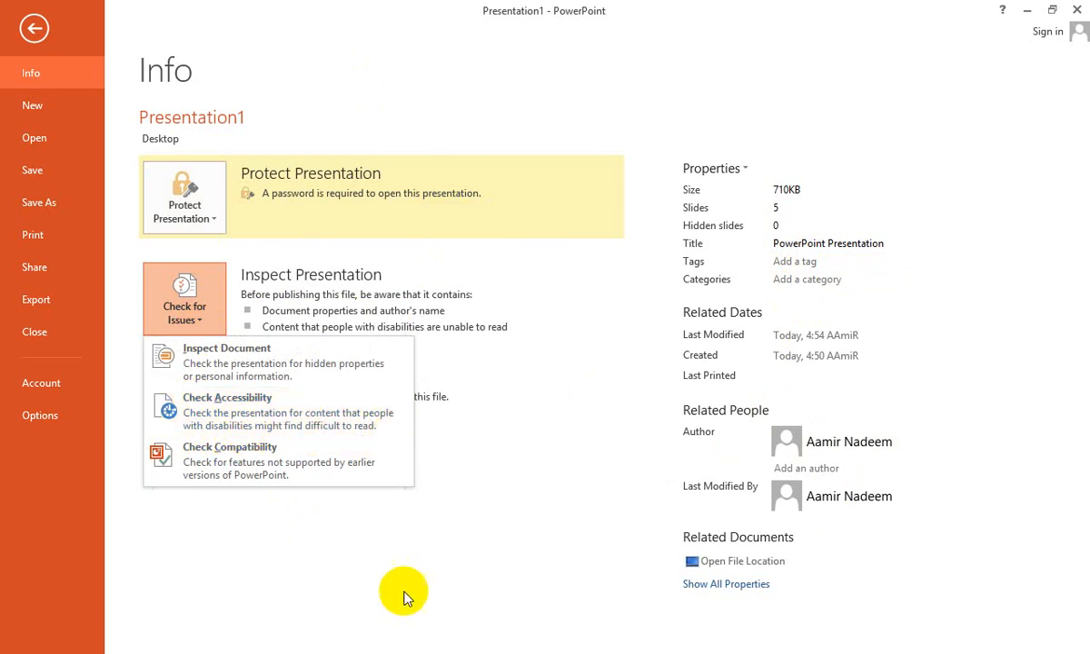
# Step: Run Check Accessibility from the Check for Issues menu
pyautogui.click(356, 536)
pyautogui.click(216, 313)
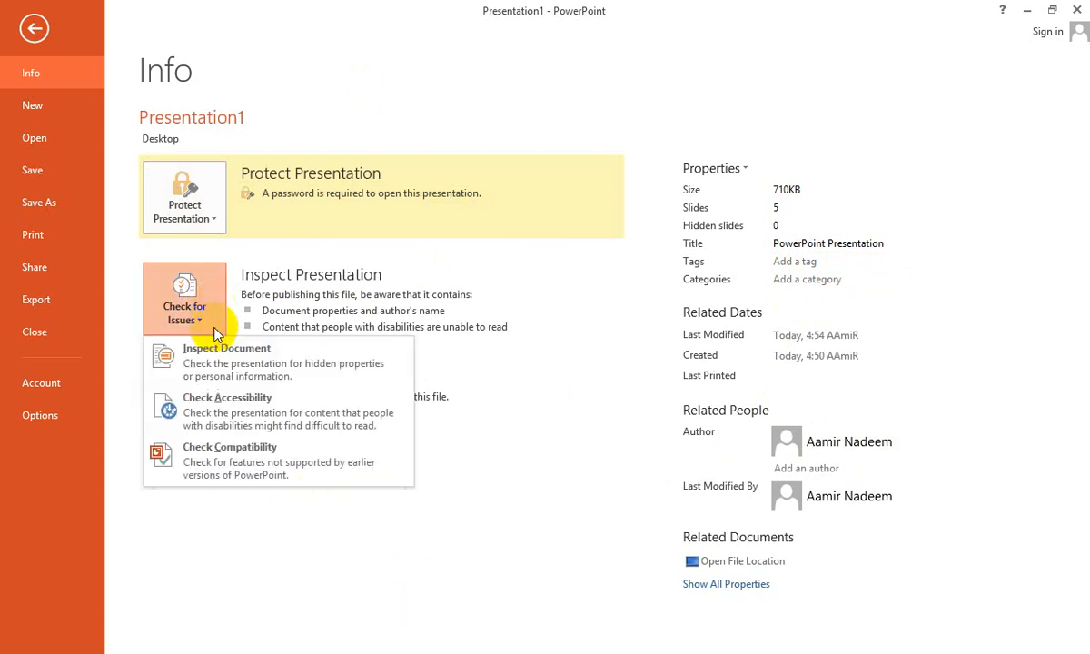
pyautogui.click(223, 413)
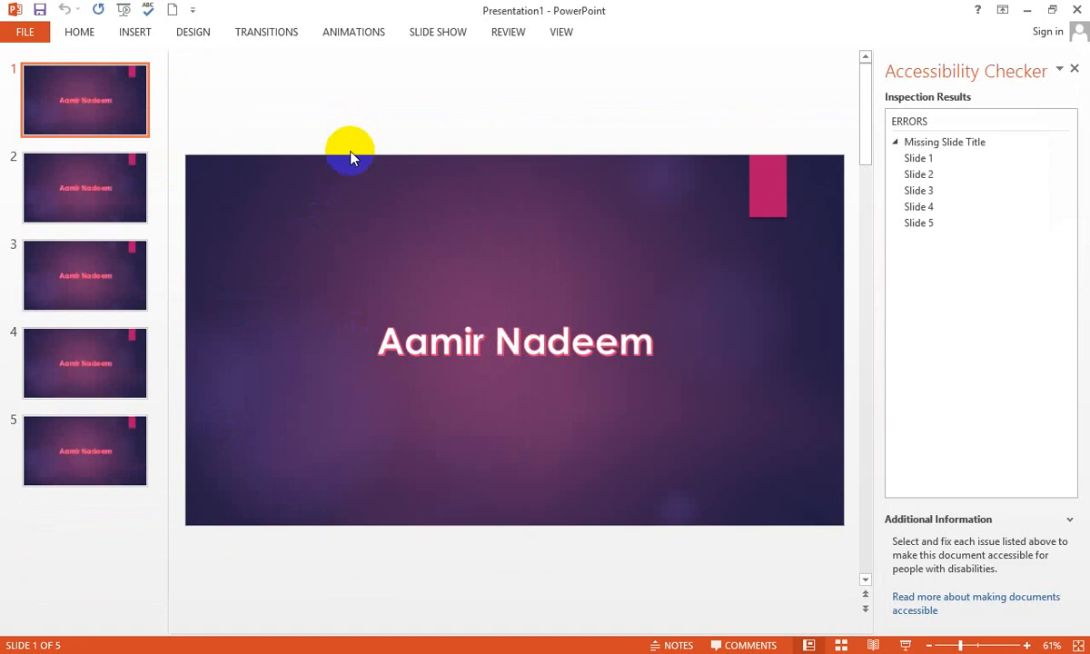
# Step: Review the Missing Slide Title errors for slides 1, 2 and 3, then close the Accessibility Checker
pyautogui.click(917, 160)
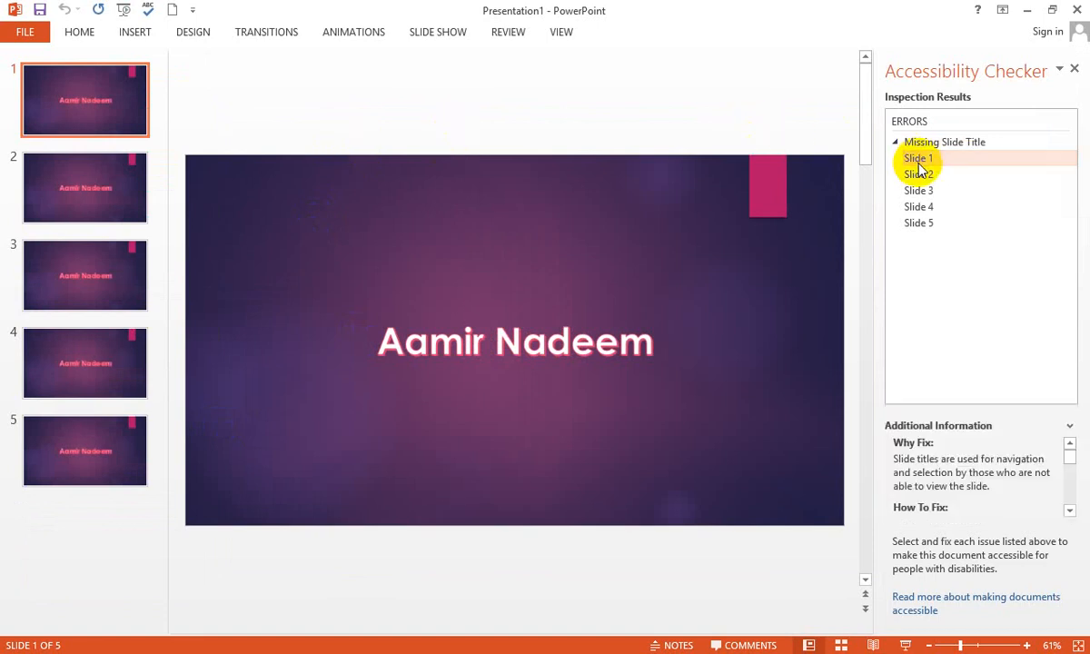
pyautogui.click(922, 175)
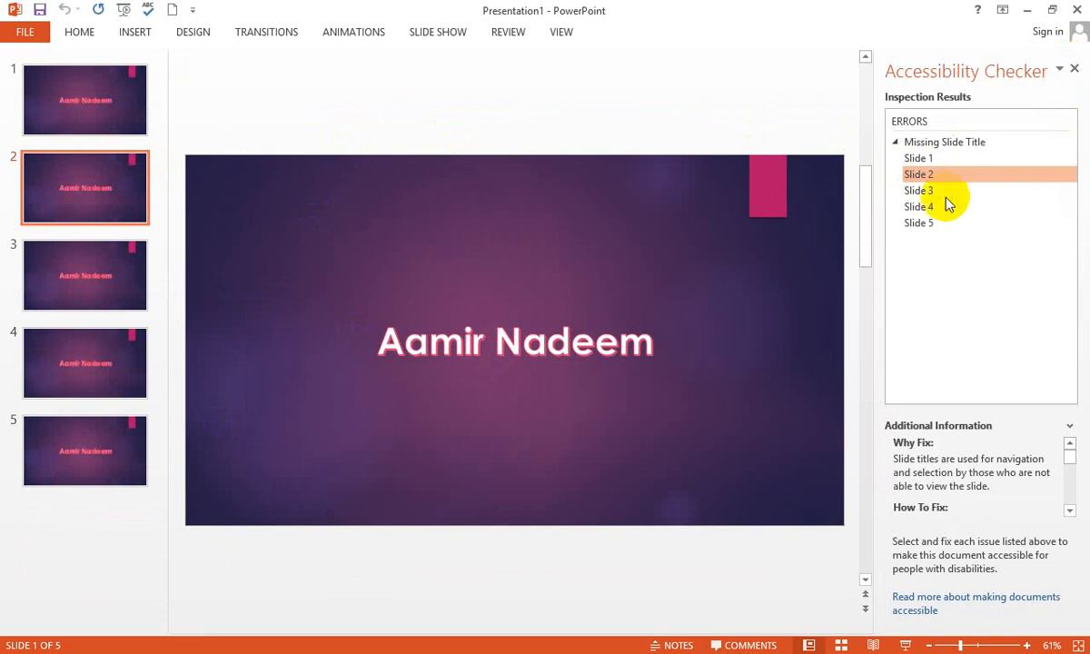
pyautogui.click(917, 192)
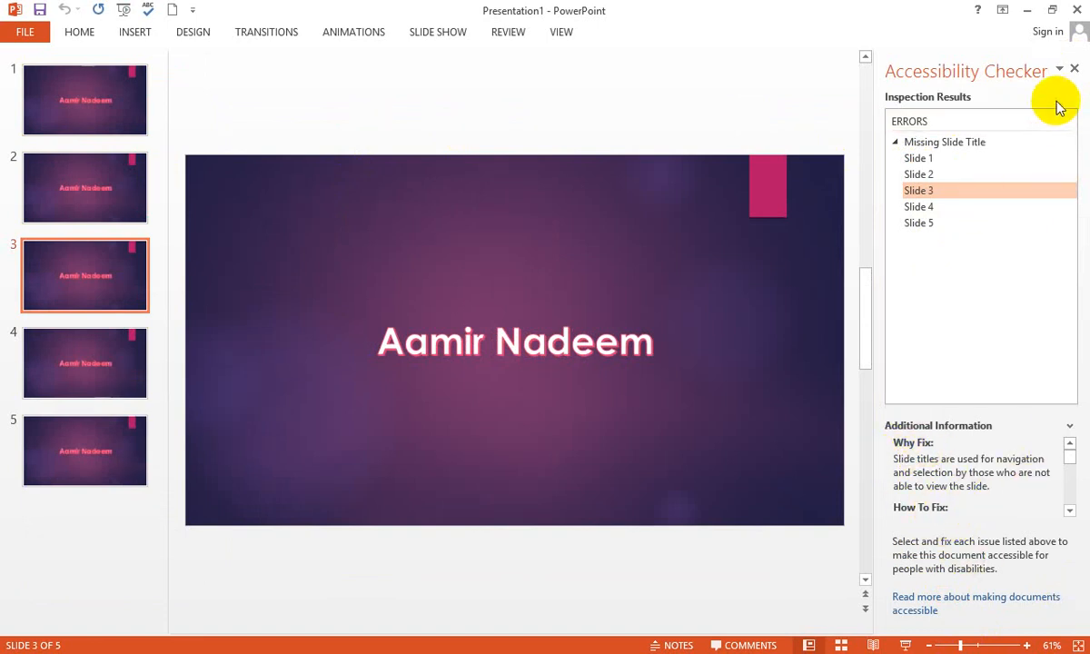
pyautogui.click(1073, 69)
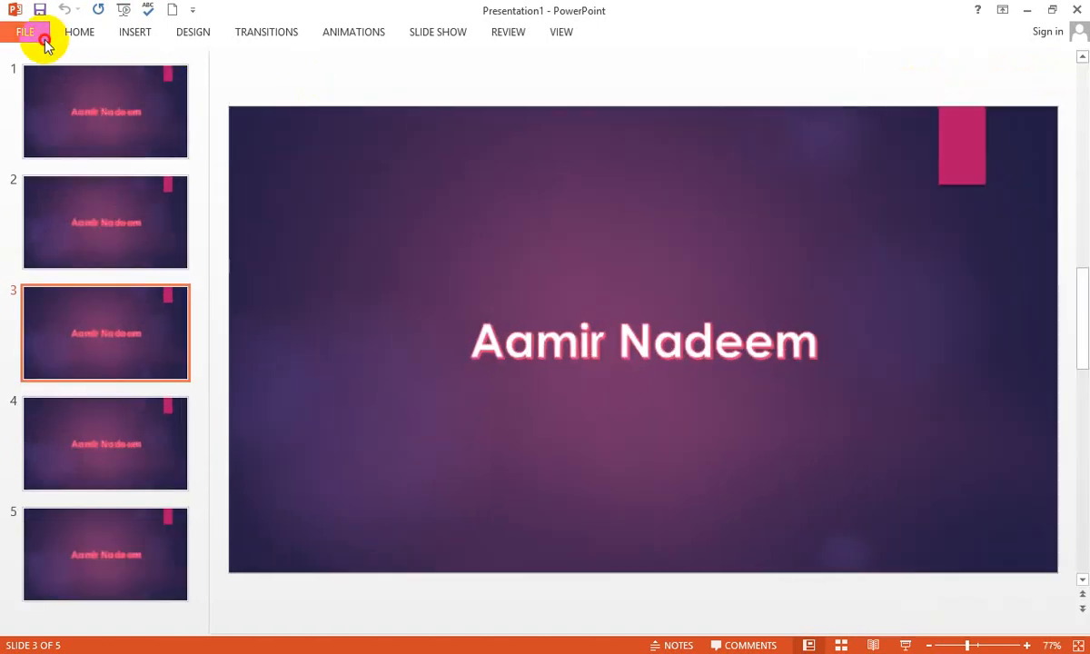
# Step: Open the older-format 'linked list' presentation from Recent Presentations
pyautogui.click(36, 35)
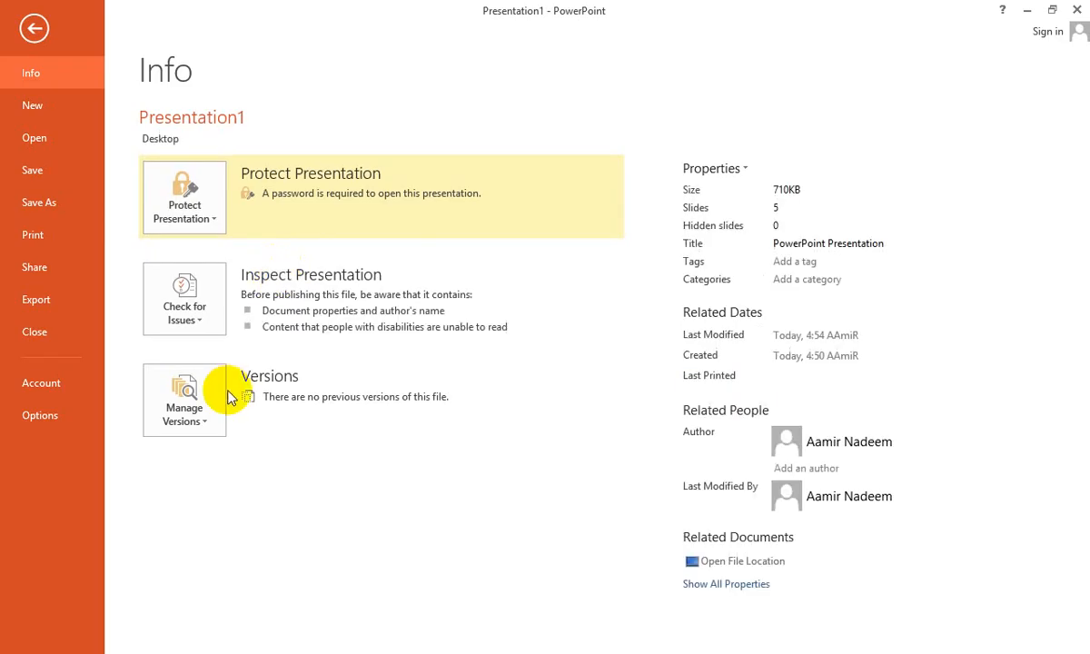
pyautogui.click(179, 332)
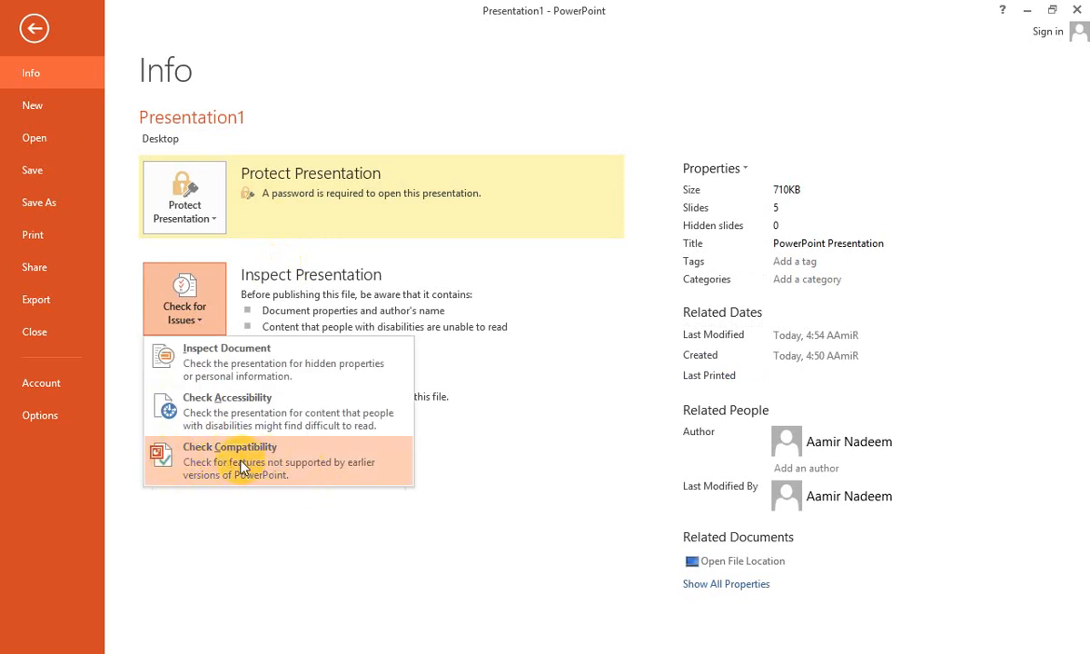
pyautogui.click(311, 569)
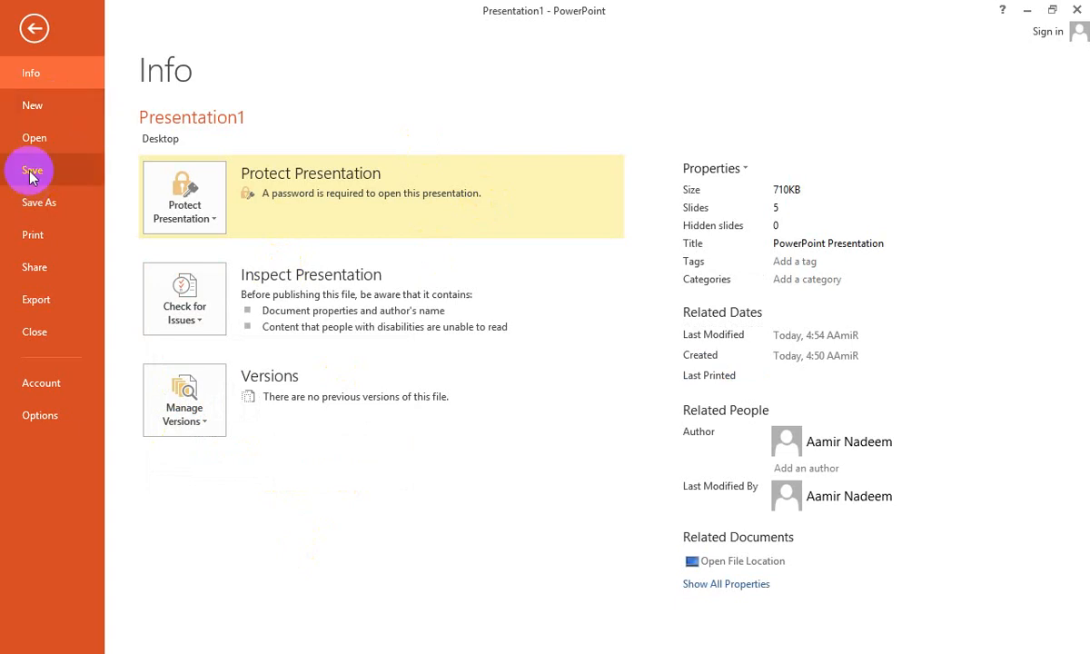
pyautogui.click(34, 141)
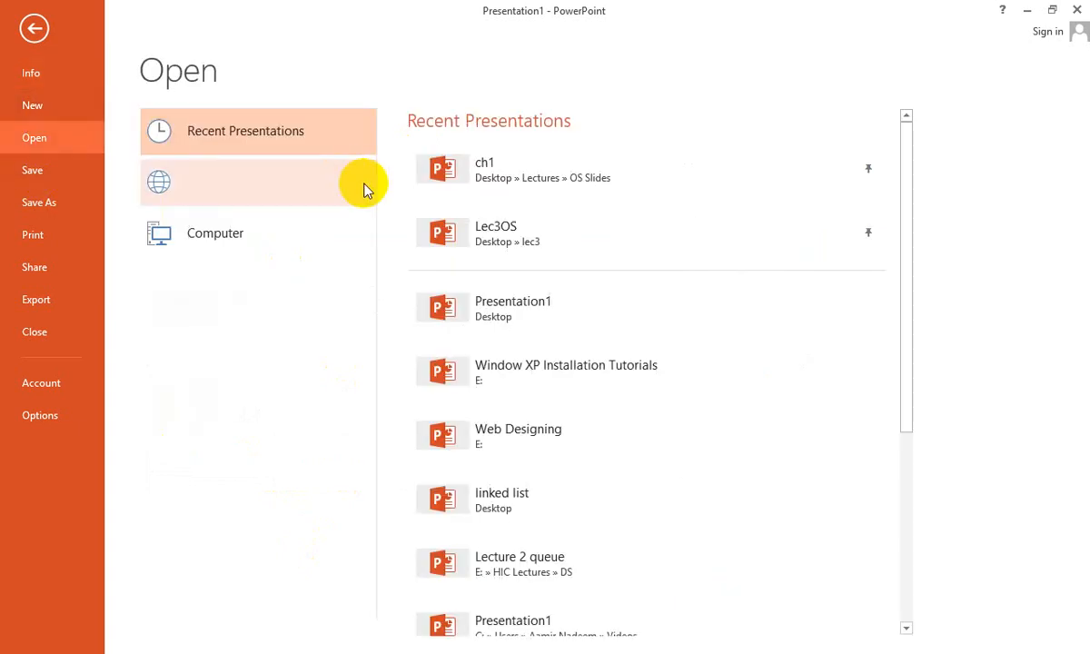
pyautogui.click(516, 511)
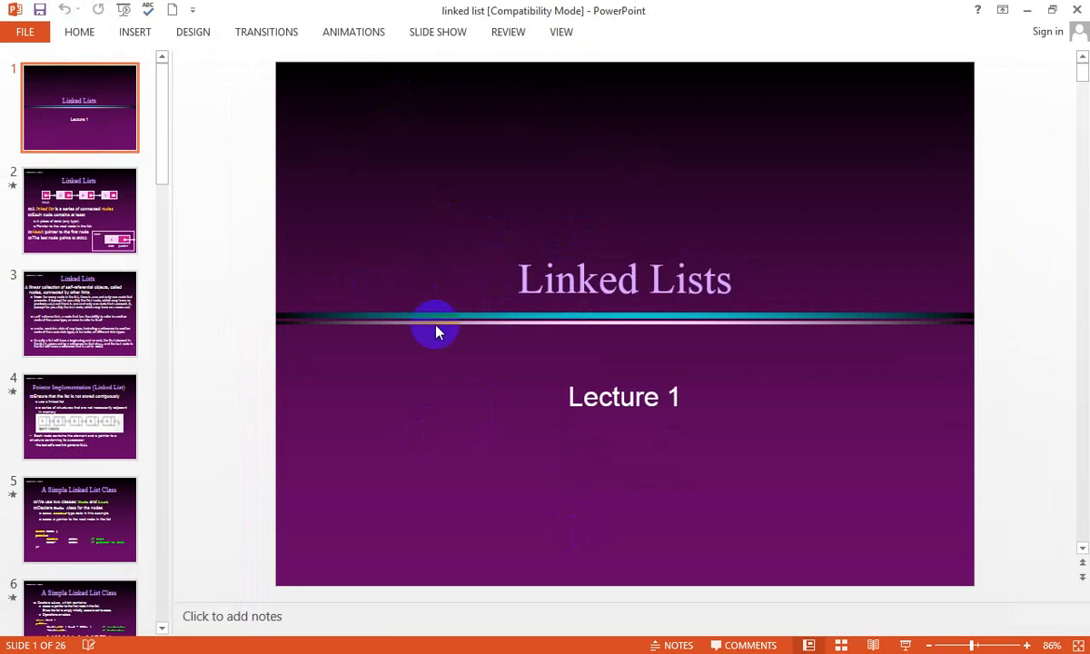
# Step: Run Check Compatibility on the linked list deck, dismiss the no-issues report, and return to Info
pyautogui.click(25, 44)
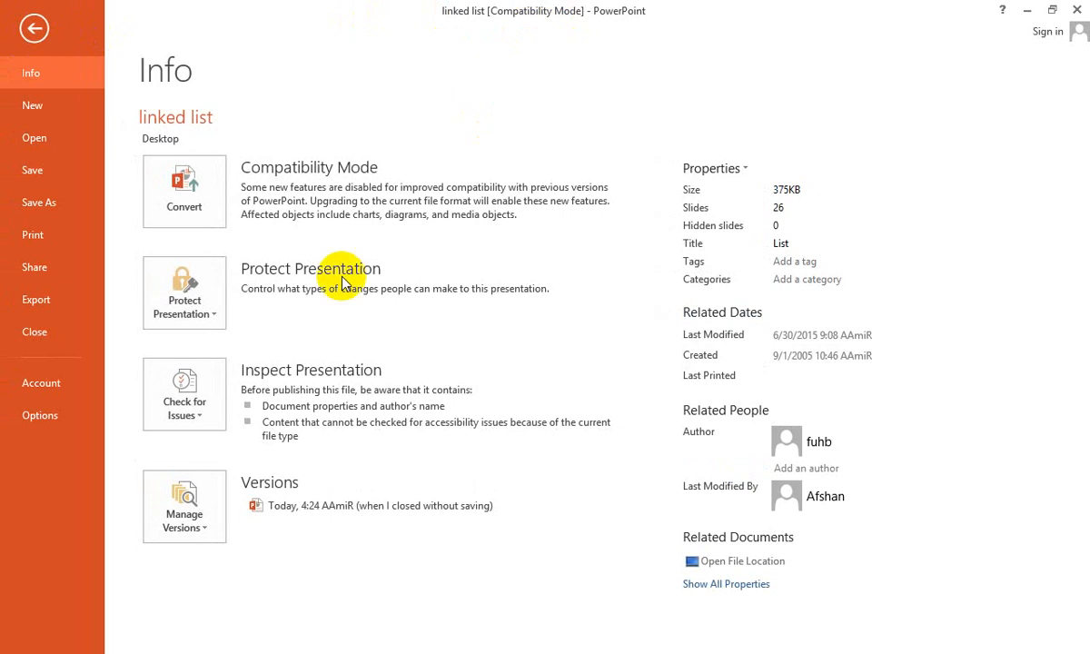
pyautogui.click(185, 407)
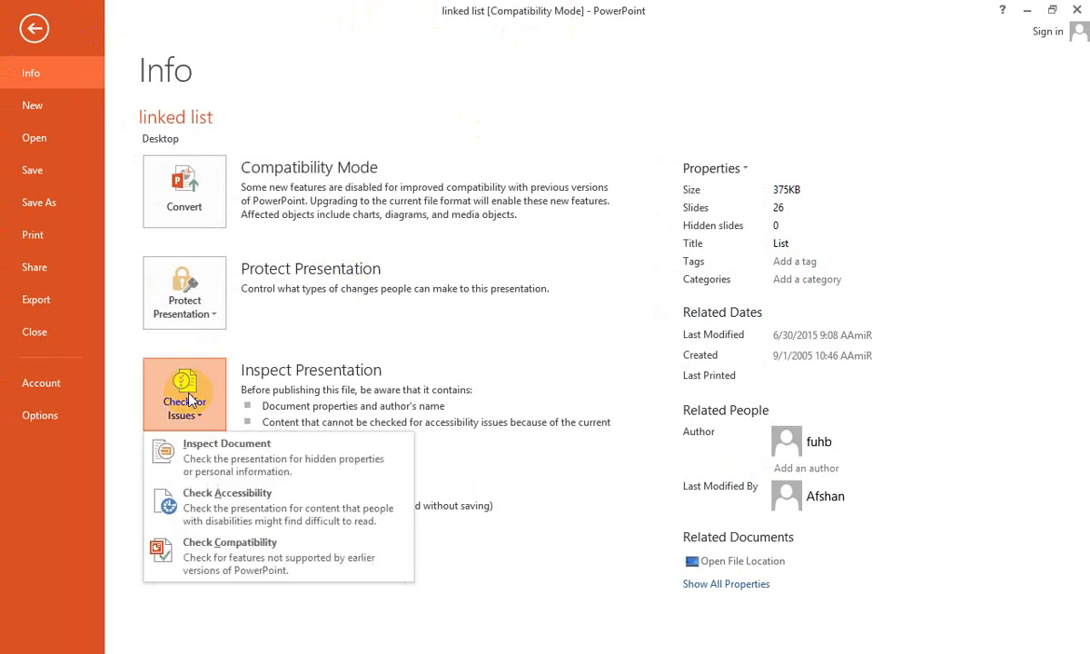
pyautogui.click(198, 556)
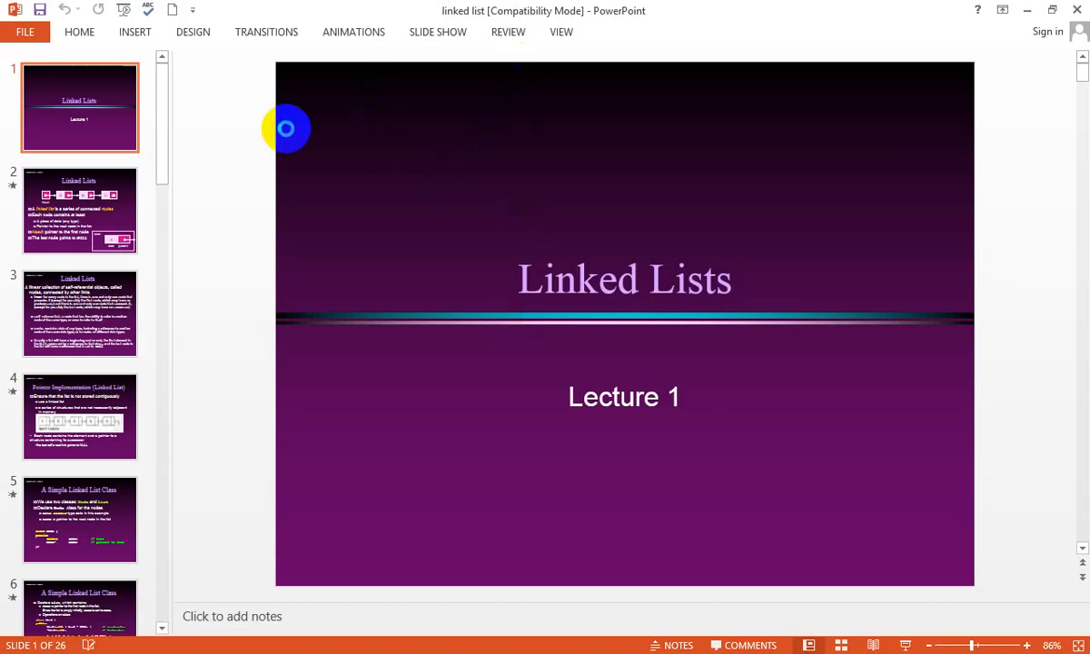
pyautogui.hotkey('ctrl', 's')
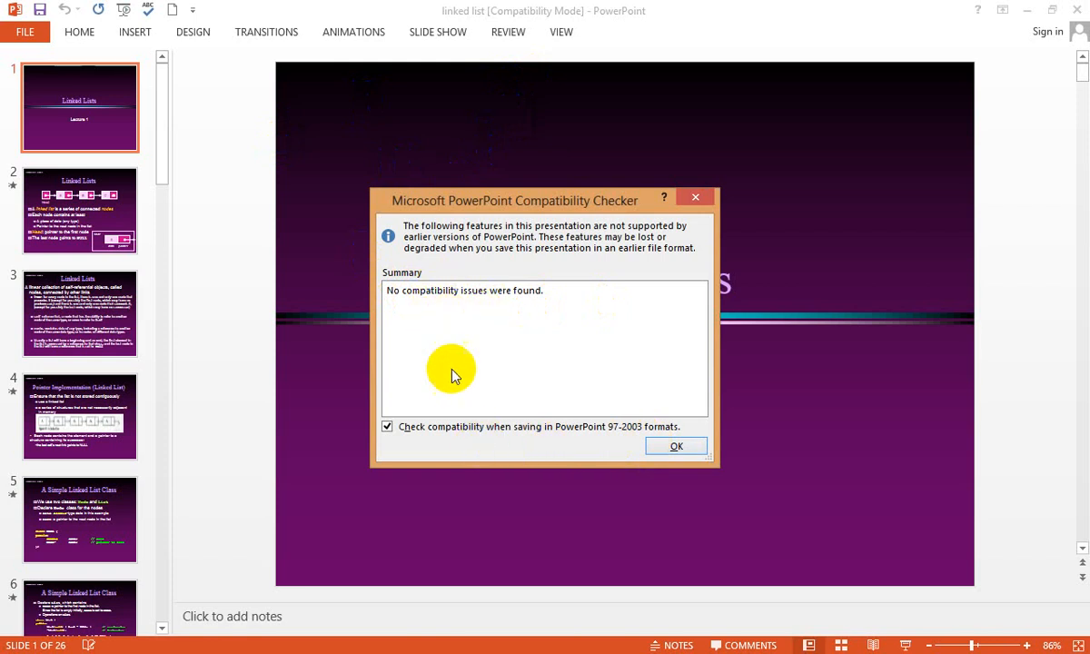
pyautogui.click(672, 445)
pyautogui.click(79, 107)
pyautogui.click(25, 30)
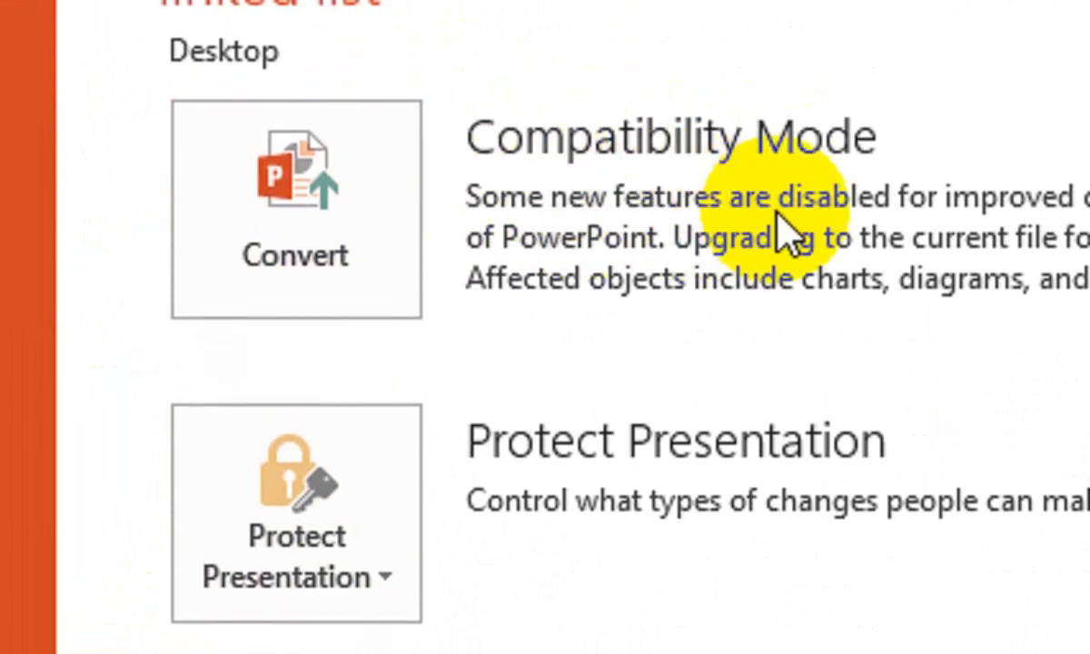
# Step: Convert the deck to the current format, saving it as 'linked list' in the Music library
pyautogui.click(289, 242)
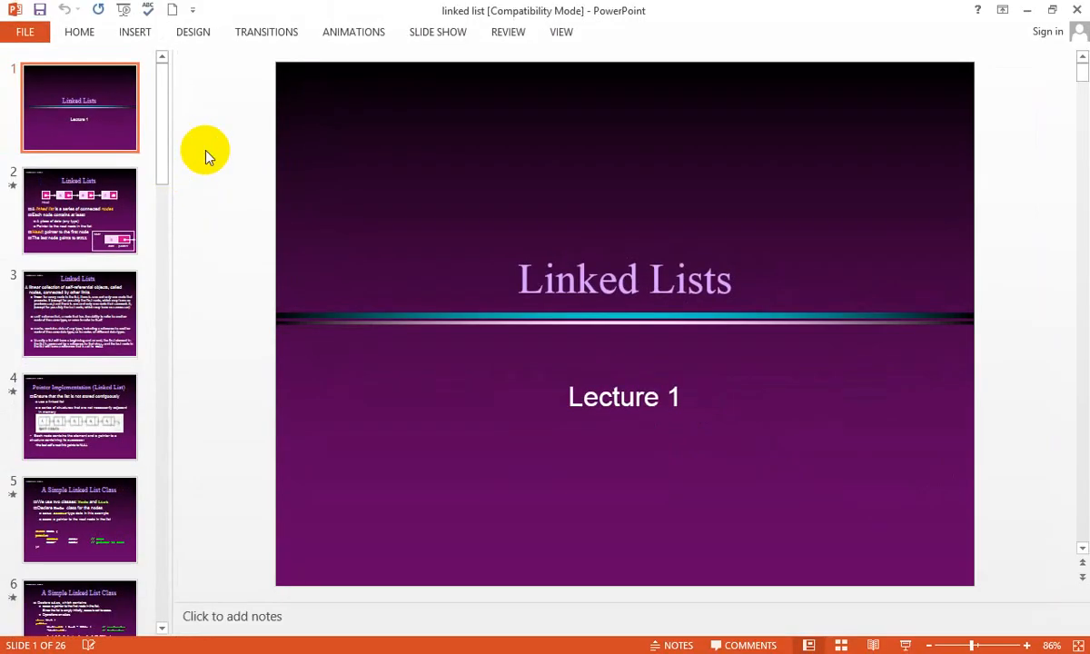
pyautogui.scroll(5, 136, 134)
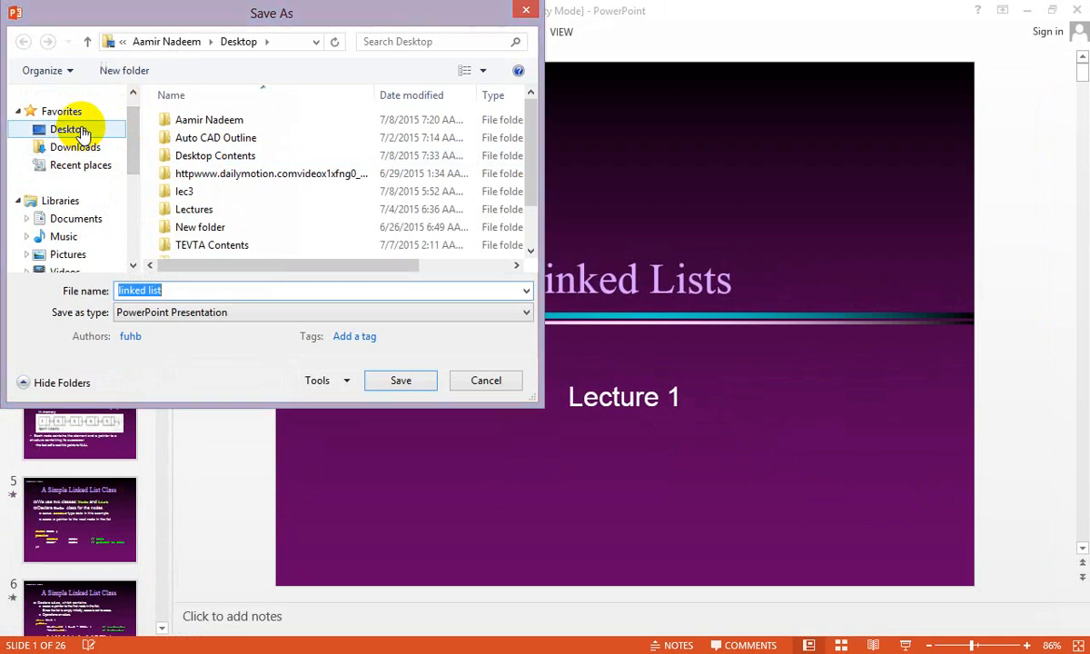
pyautogui.moveTo(134, 136)
pyautogui.mouseDown()
pyautogui.moveTo(134, 183)
pyautogui.moveTo(134, 145)
pyautogui.mouseUp()
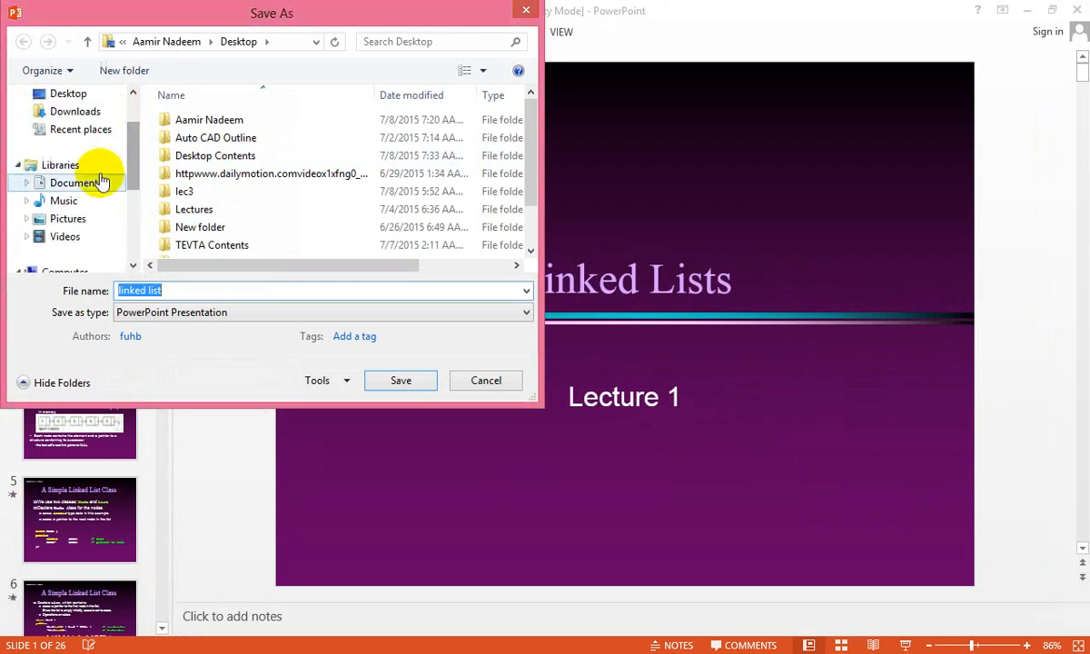
pyautogui.click(77, 200)
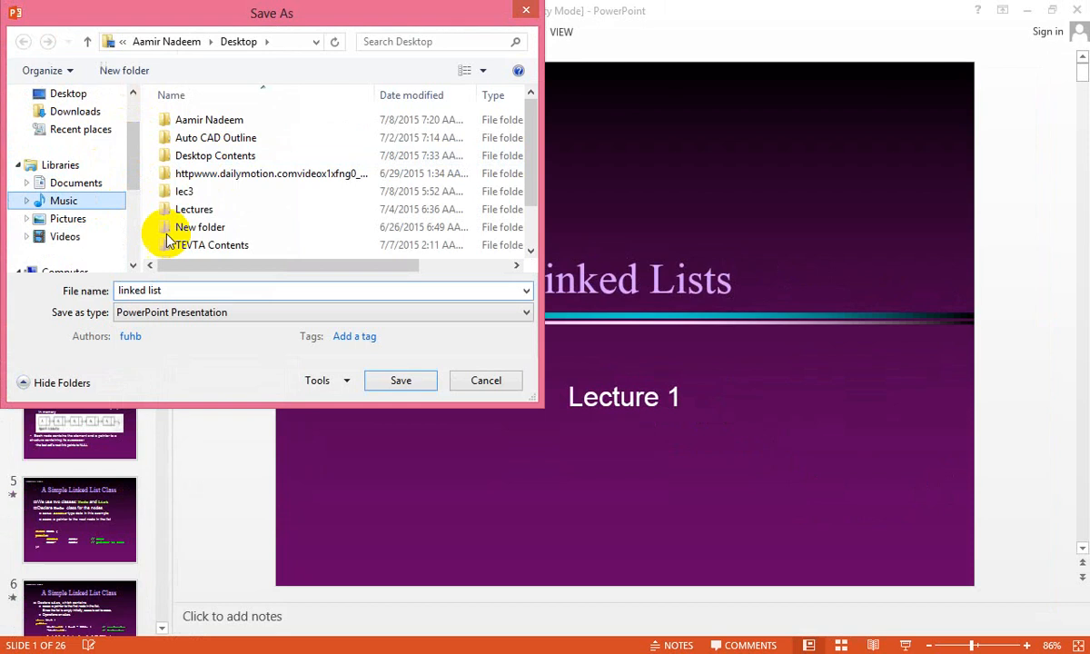
pyautogui.click(256, 290)
pyautogui.click(401, 381)
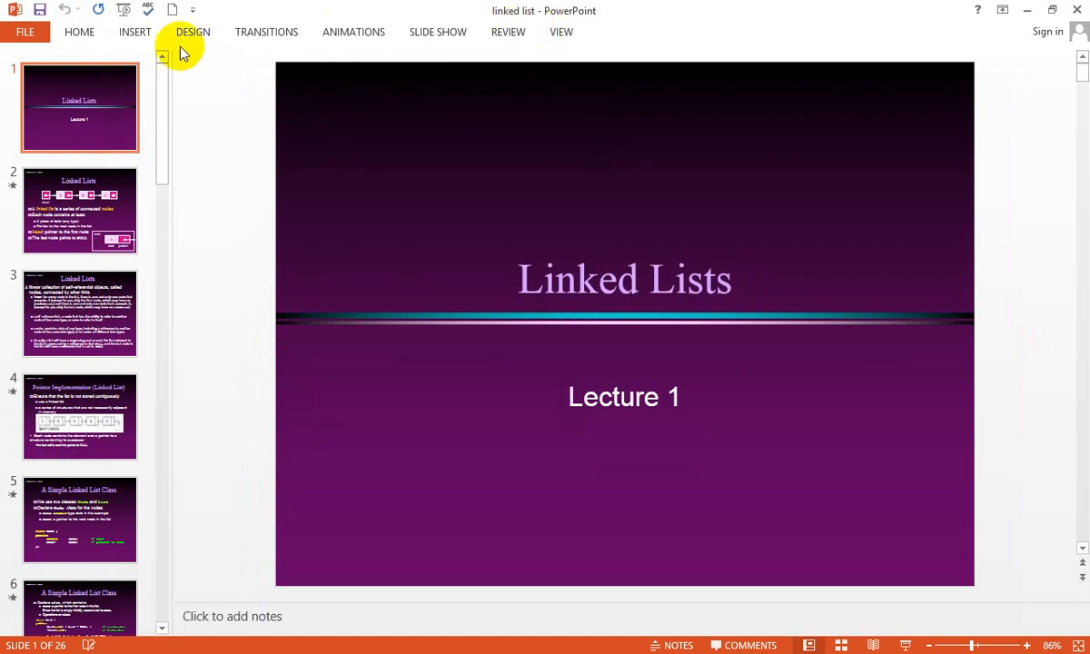
# Step: Look at the Manage Versions options on the Info page, then return to the slides
pyautogui.click(25, 32)
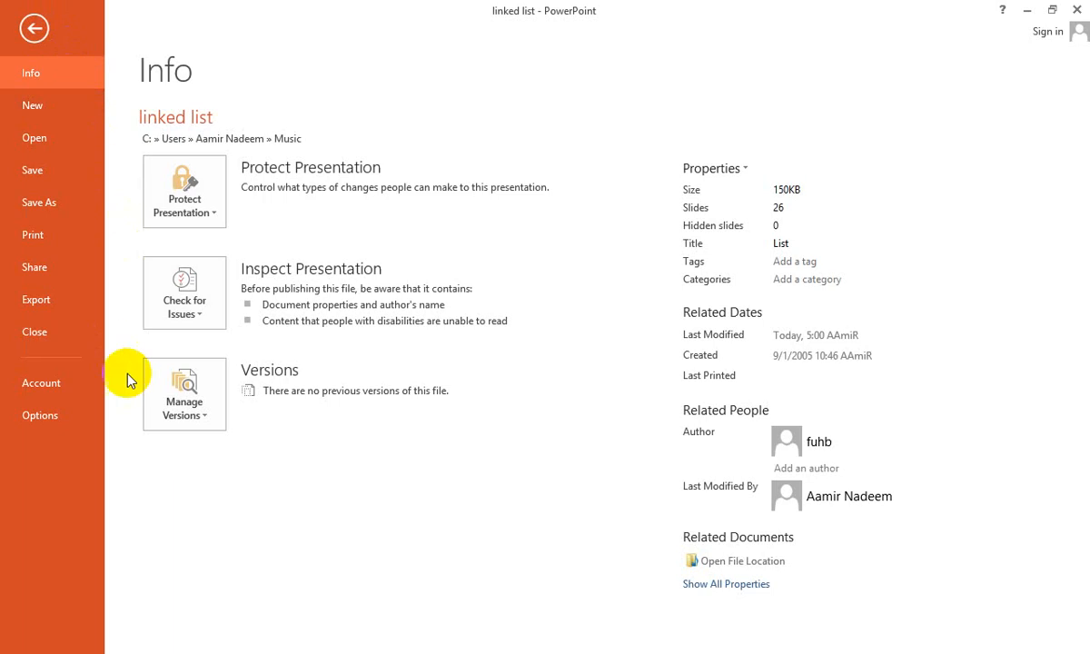
pyautogui.click(186, 385)
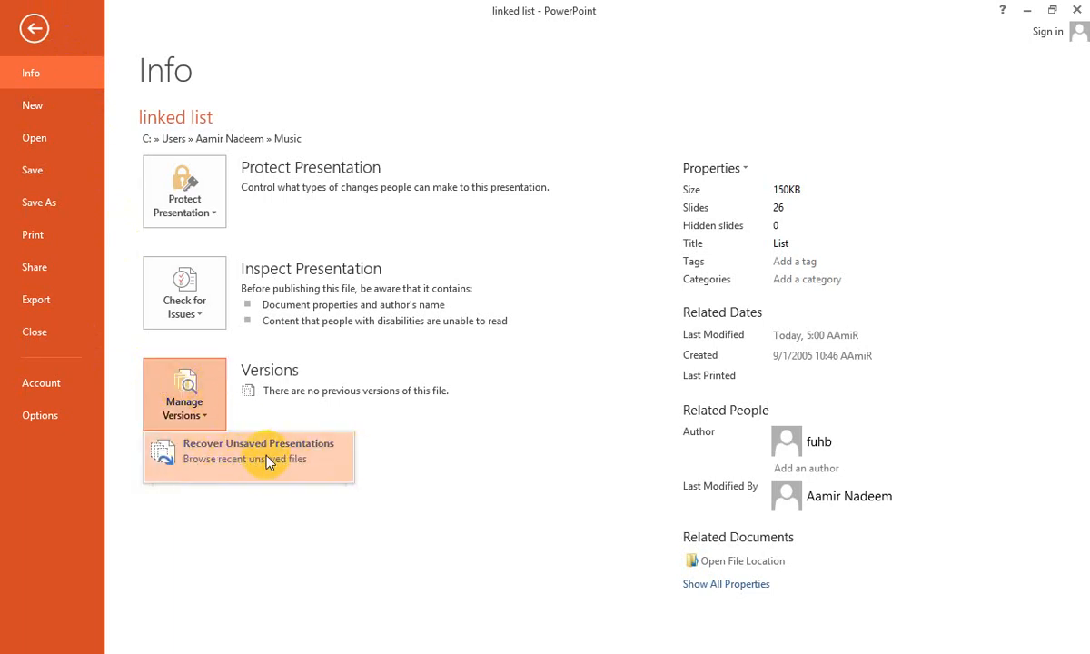
pyautogui.click(35, 28)
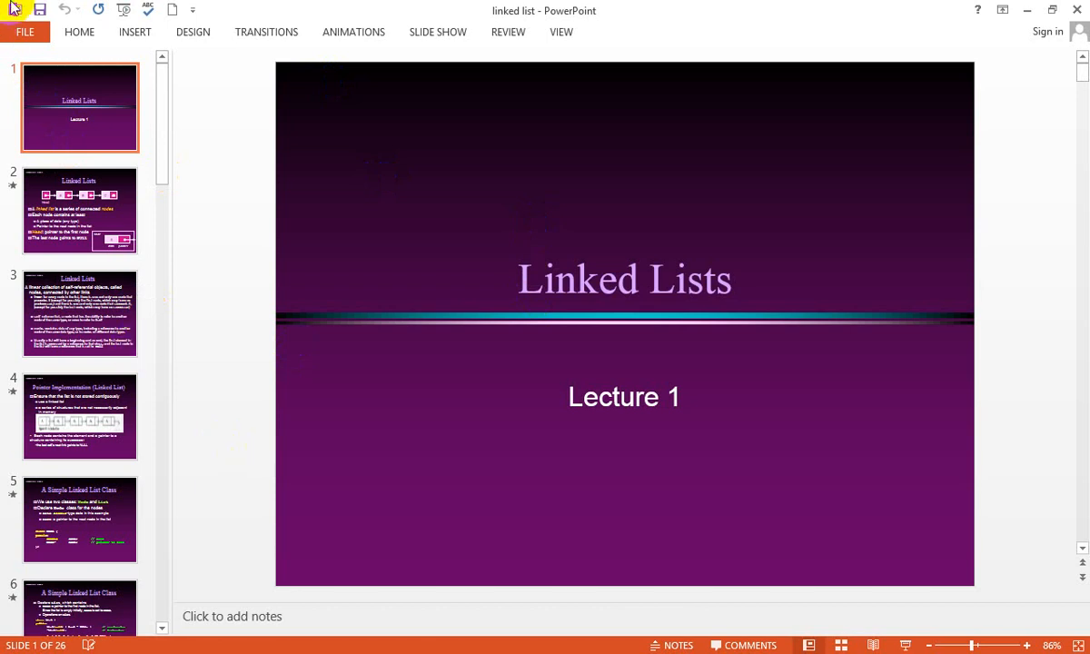
# Step: Open Recover Unsaved Presentations and select the older unsaved file, Presentation3
pyautogui.click(28, 34)
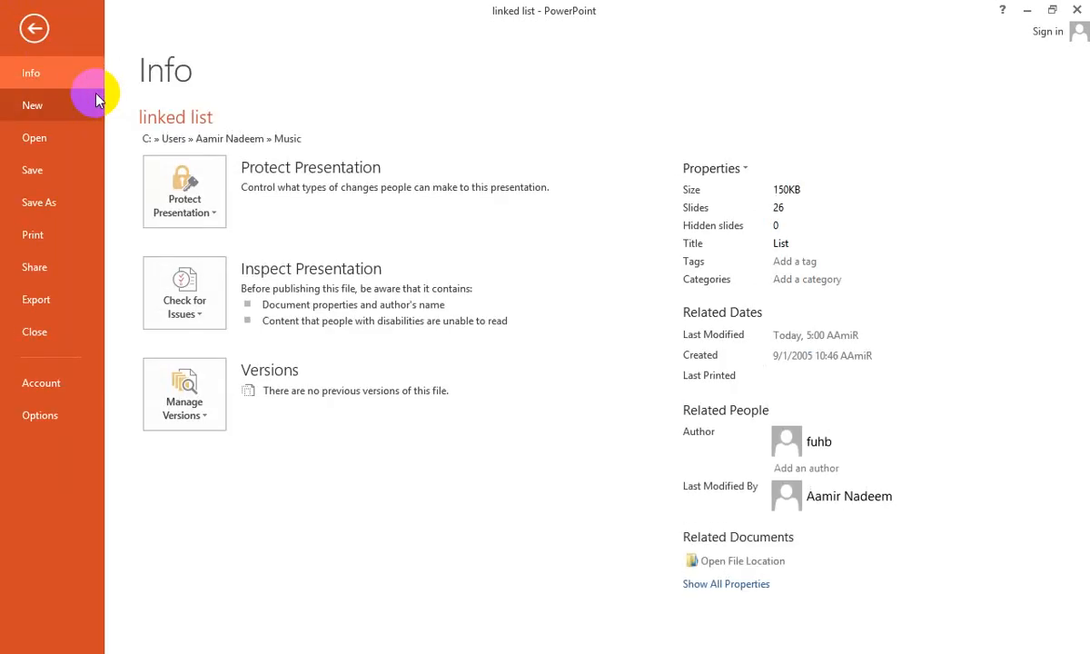
pyautogui.click(215, 400)
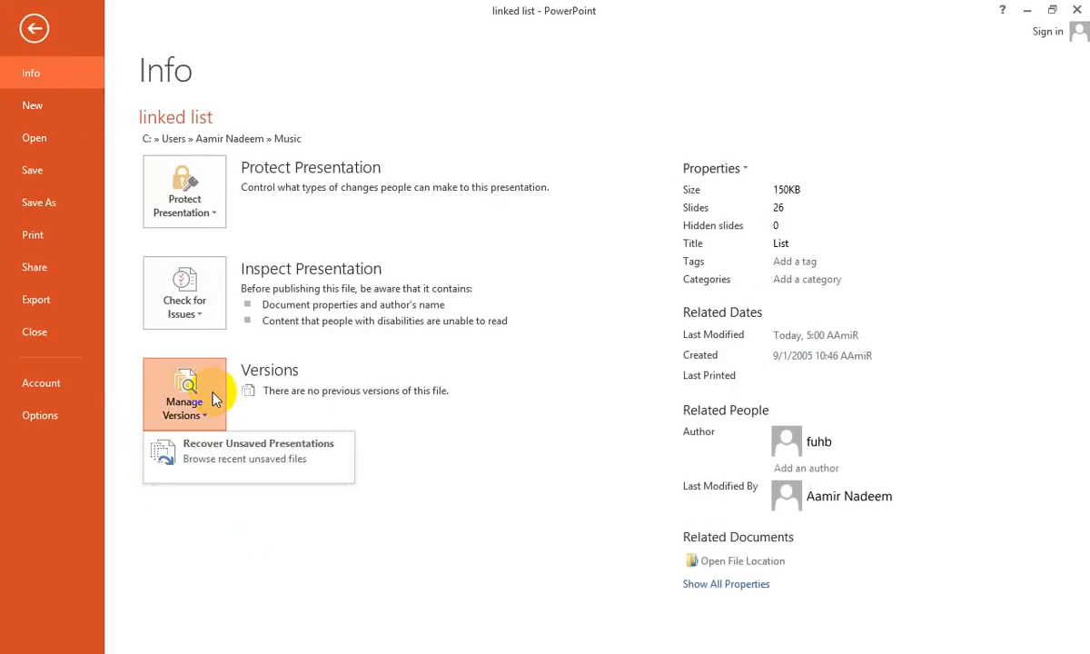
pyautogui.click(236, 465)
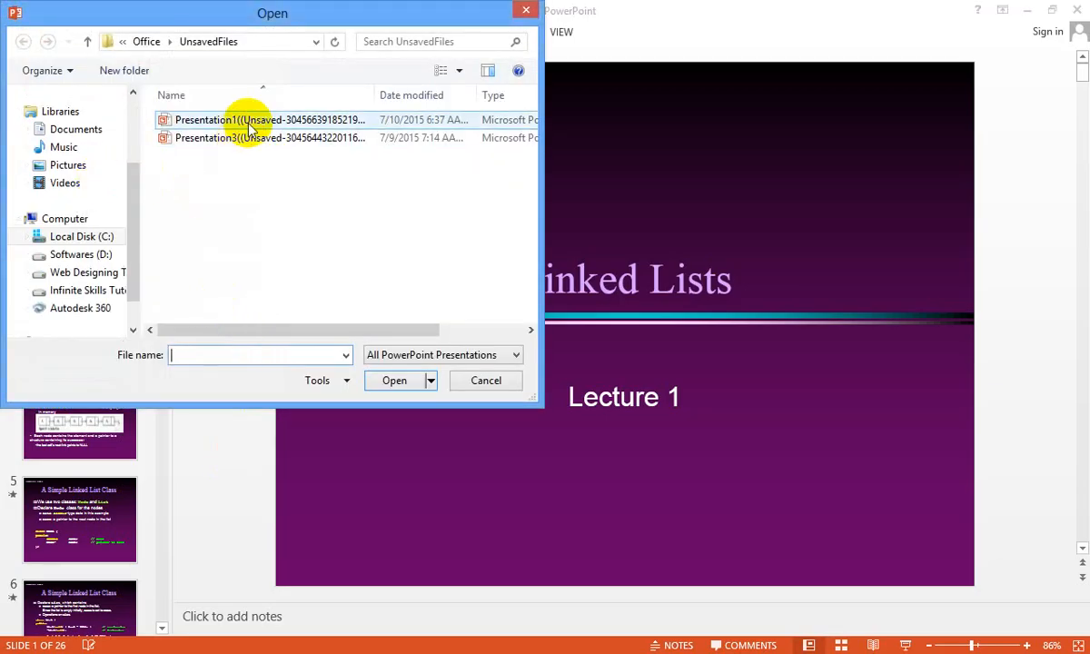
pyautogui.click(271, 120)
pyautogui.click(300, 139)
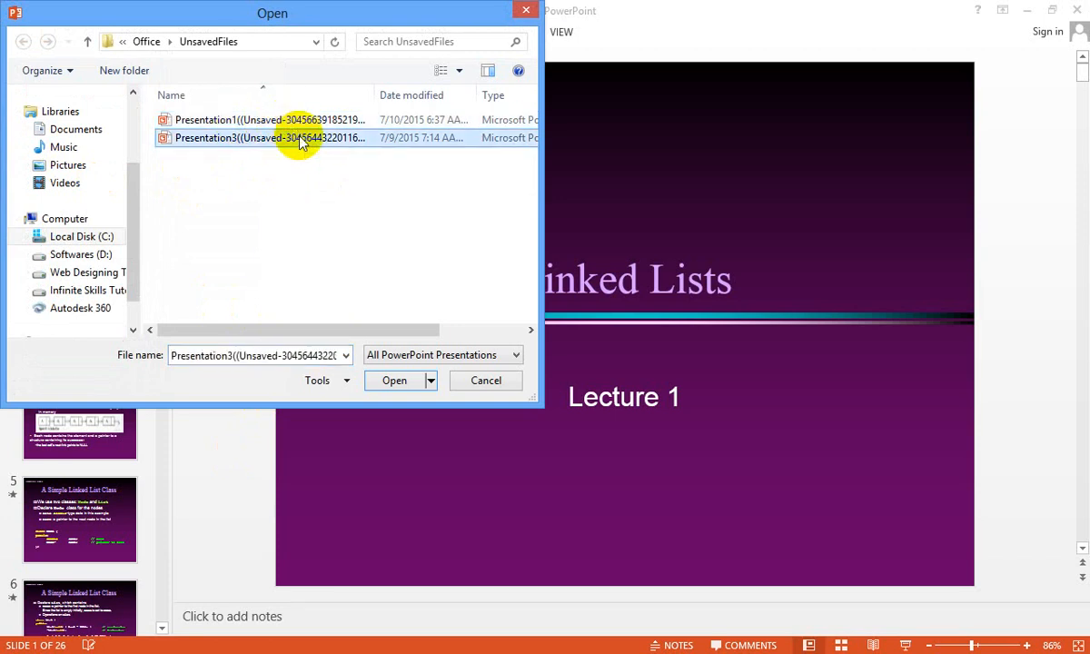
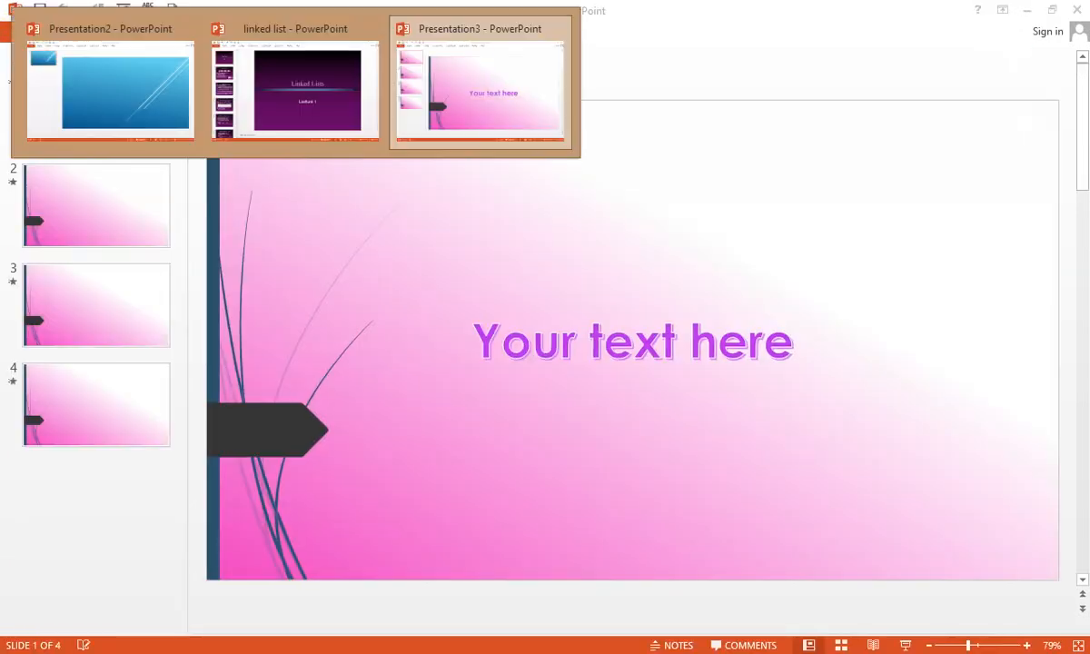
# Step: Close the Presentation2 and linked list windows, choosing Don't Save for each
pyautogui.moveTo(187, 32)
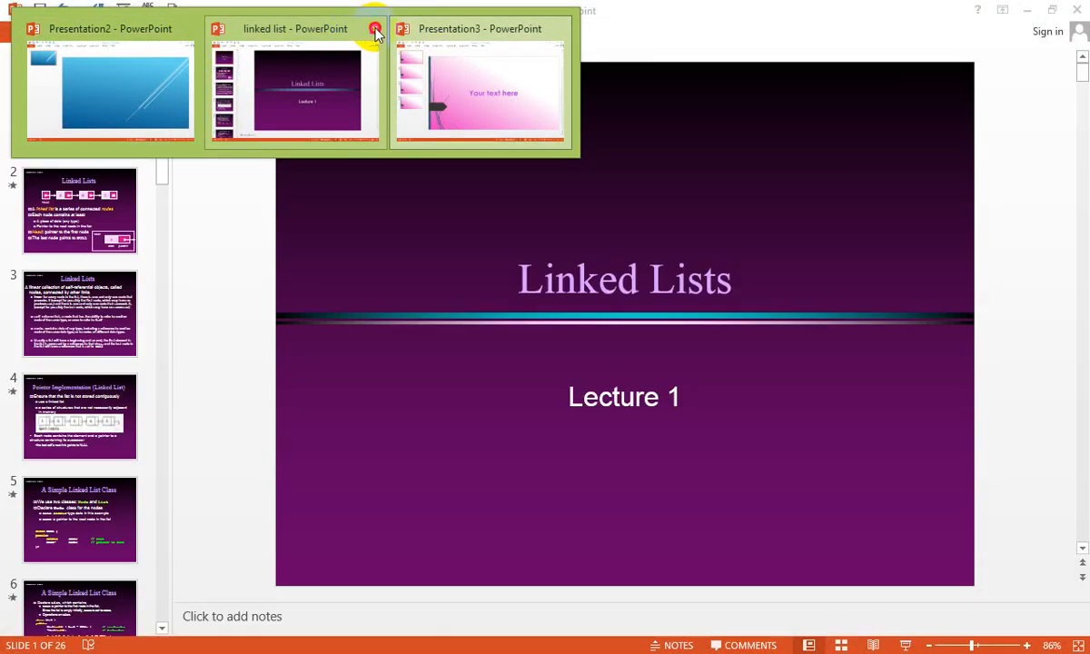
pyautogui.click(376, 30)
pyautogui.click(551, 358)
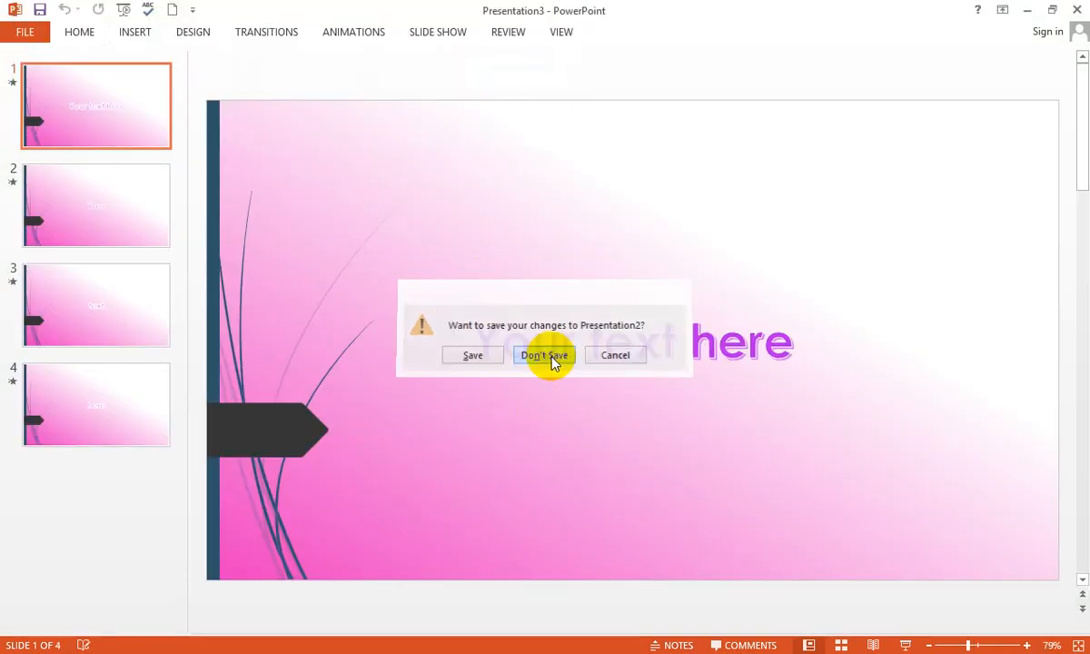
pyautogui.click(203, 1)
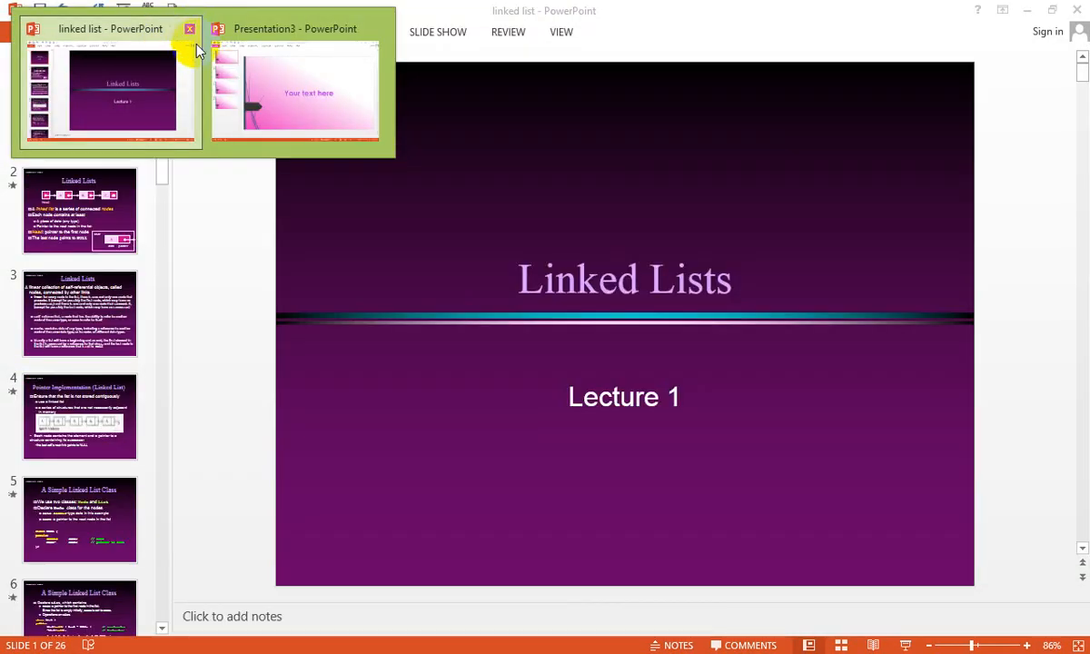
pyautogui.click(190, 30)
pyautogui.click(543, 371)
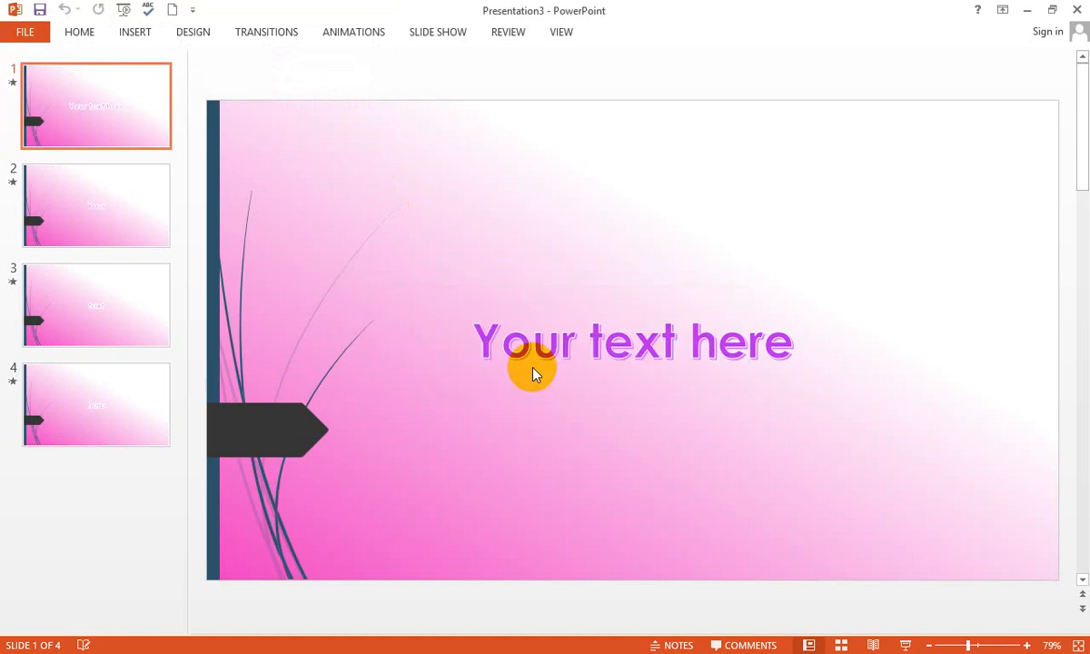
# Step: Create a video of Presentation3 at Portable Devices quality with 05.00 seconds per slide
pyautogui.click(27, 36)
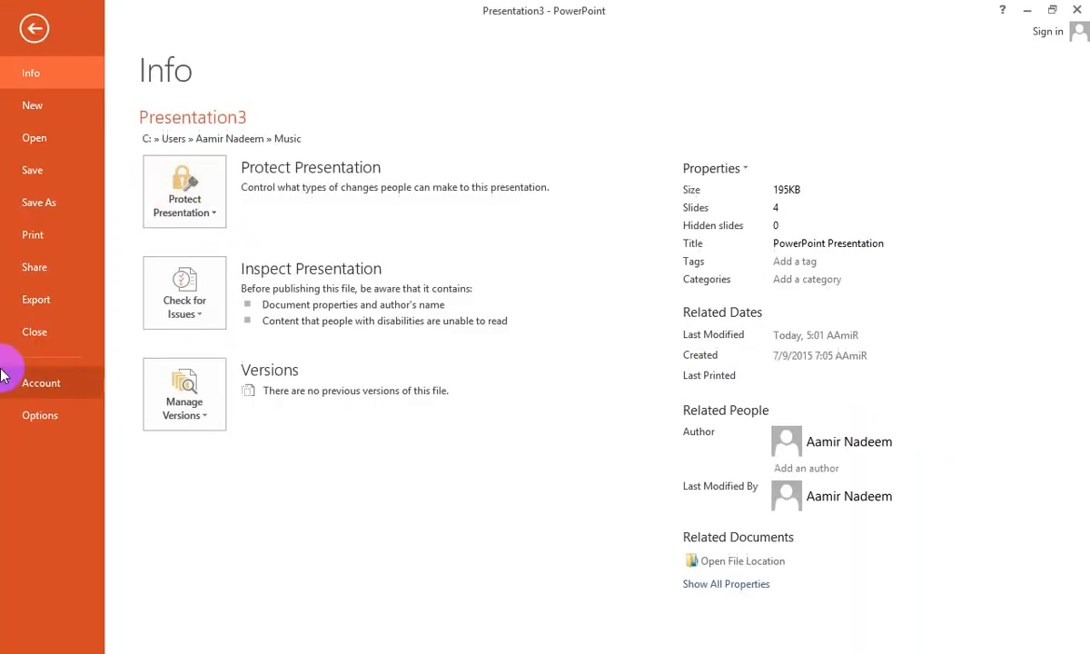
pyautogui.click(50, 274)
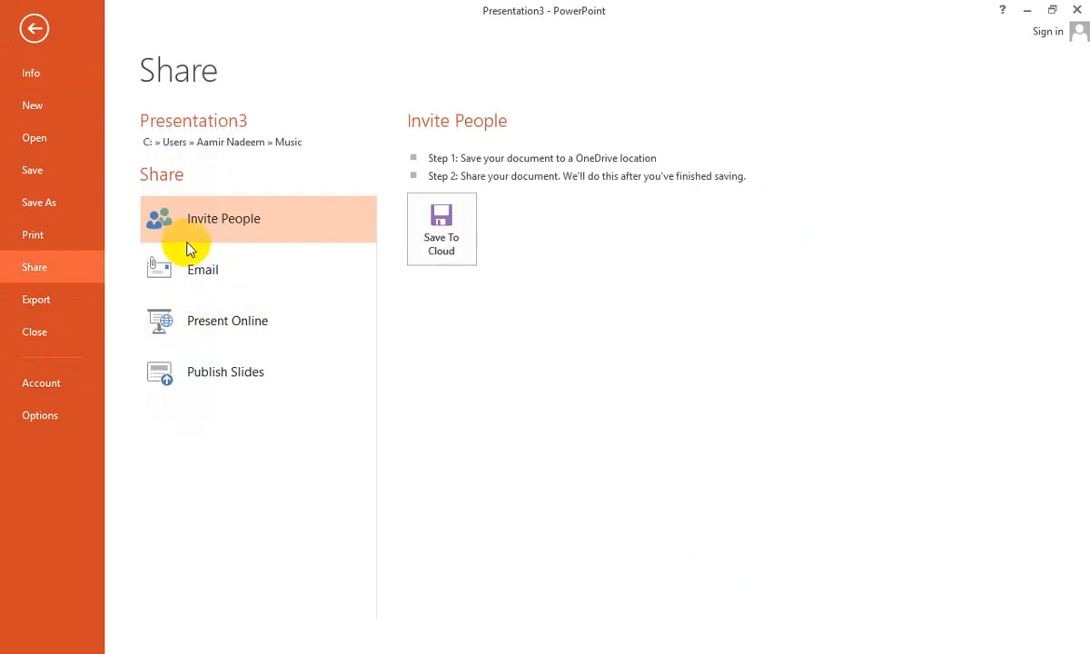
pyautogui.click(80, 303)
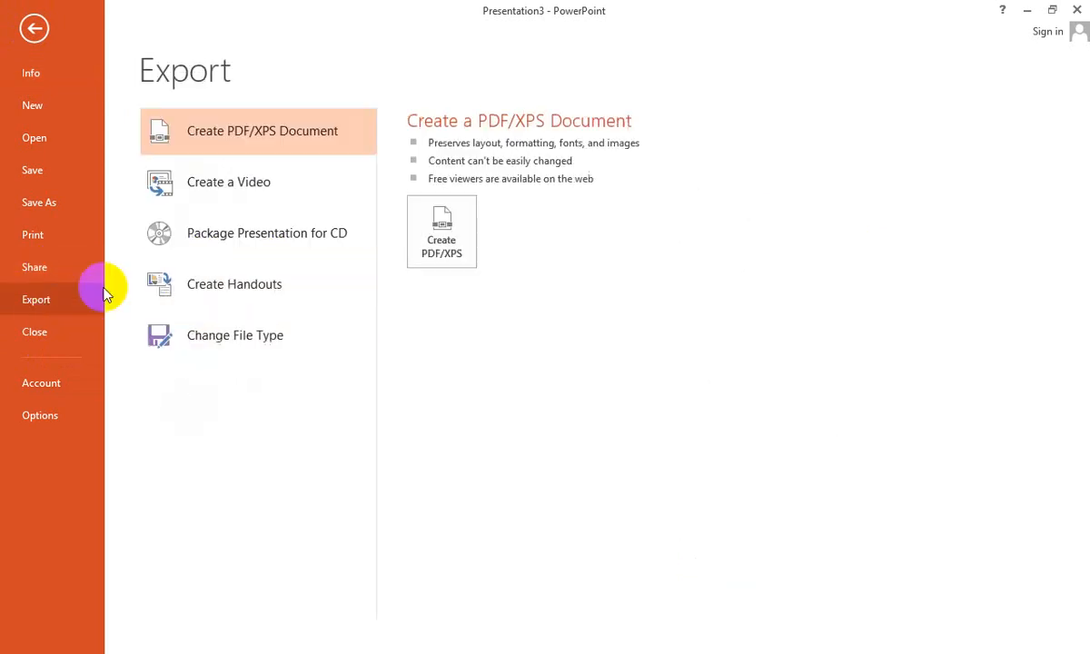
pyautogui.click(209, 186)
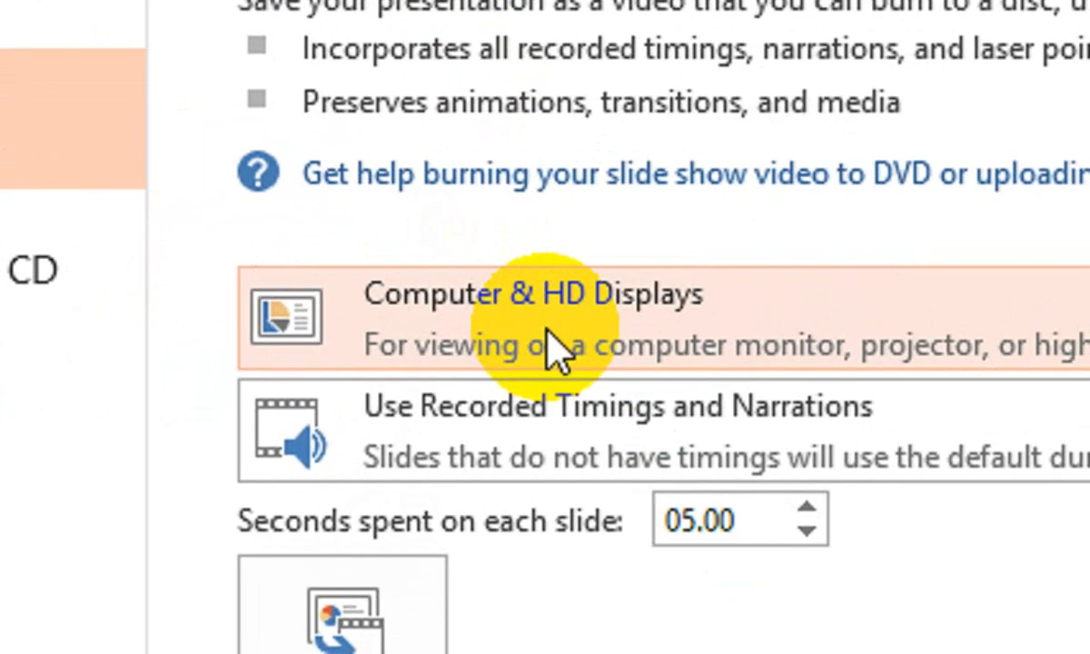
pyautogui.click(701, 323)
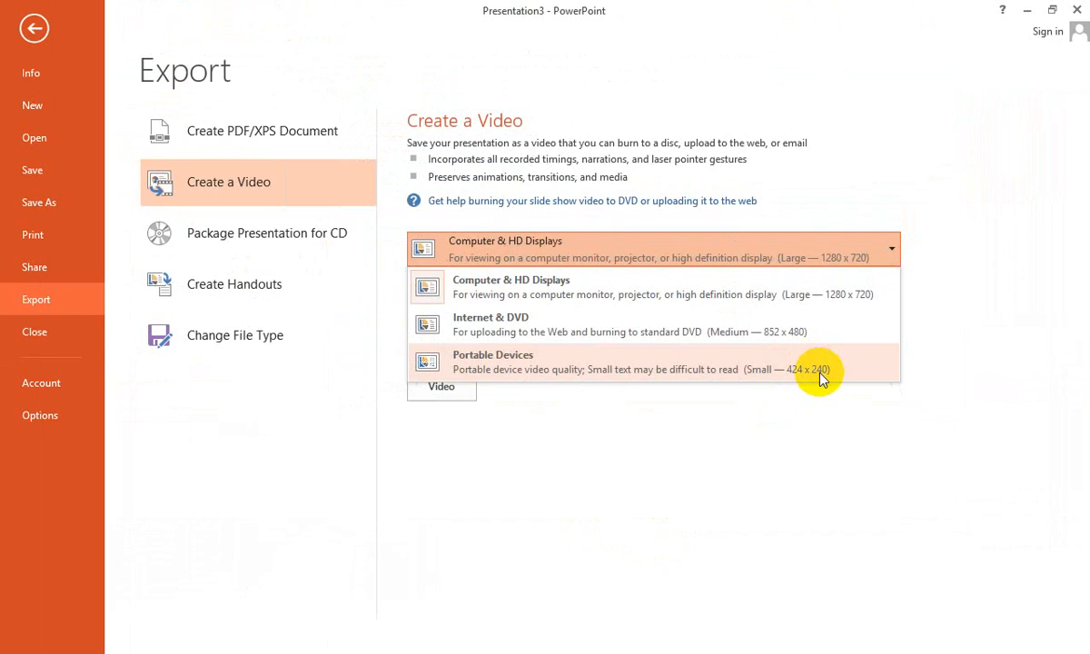
pyautogui.click(499, 367)
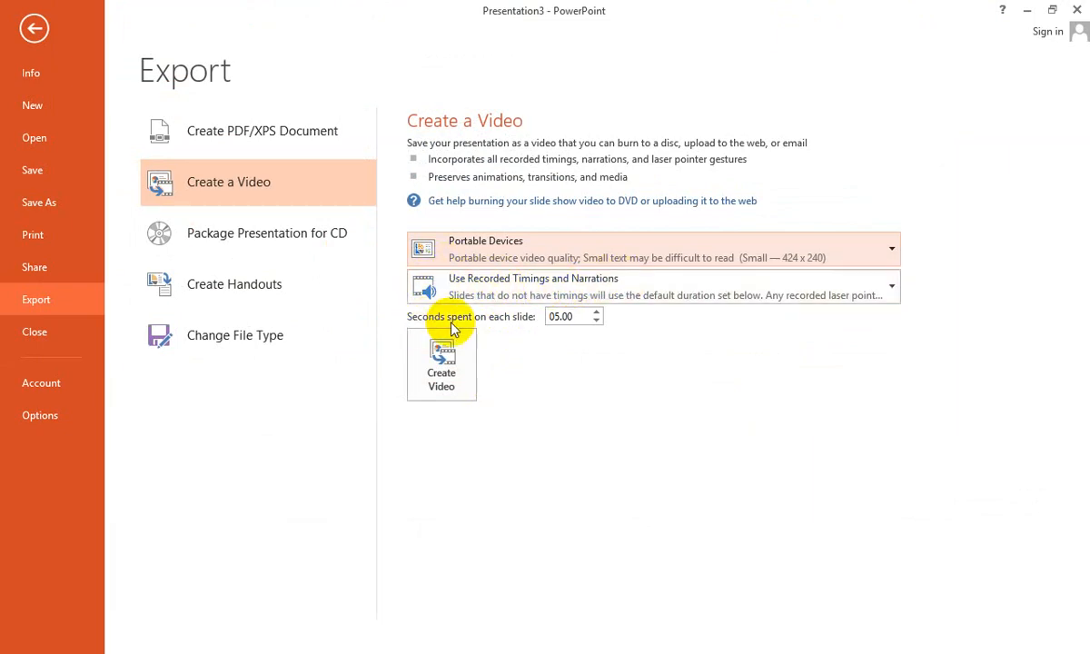
pyautogui.moveTo(577, 317); pyautogui.dragTo(556, 316)
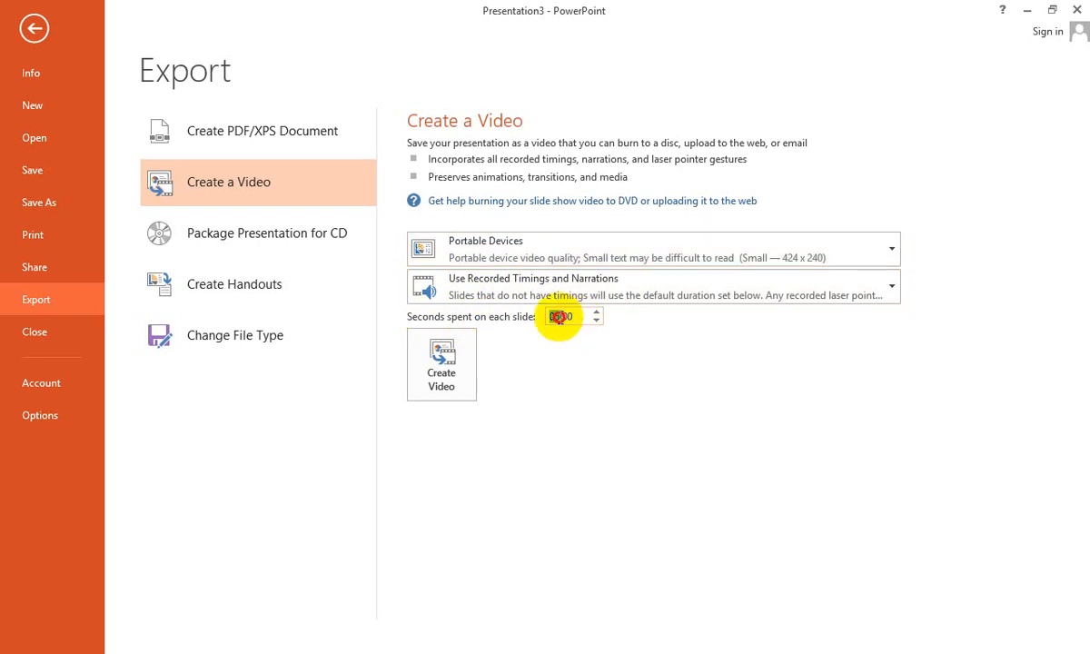
pyautogui.click(445, 363)
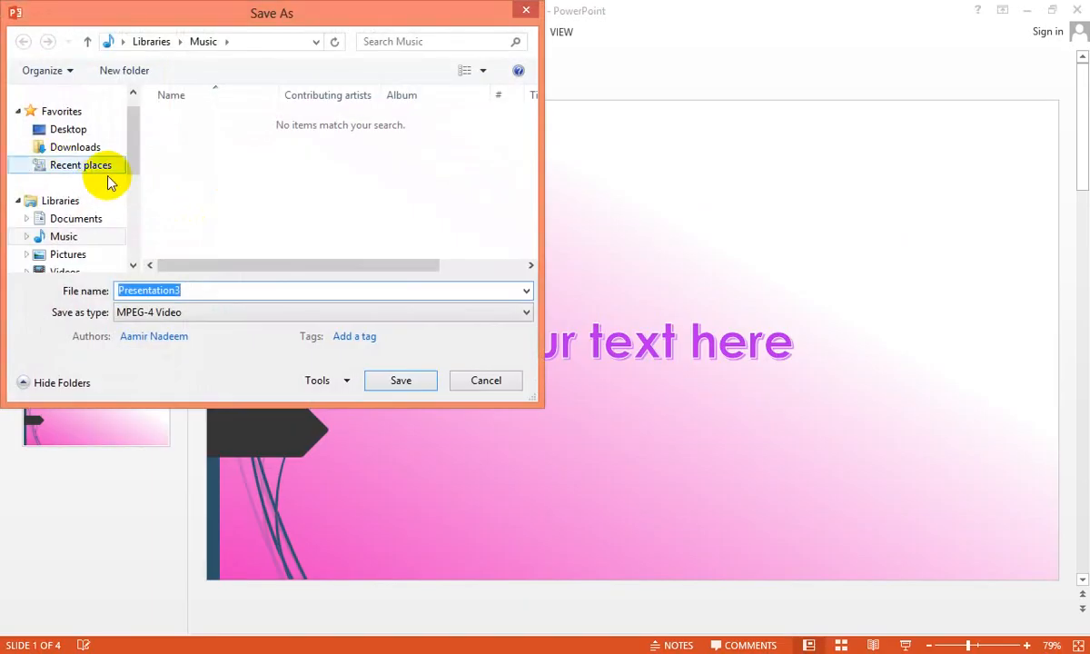
# Step: Save the video as Presentation3, an MPEG-4 Video, in the Music library
pyautogui.scroll(-1, 137, 155)
pyautogui.click(65, 201)
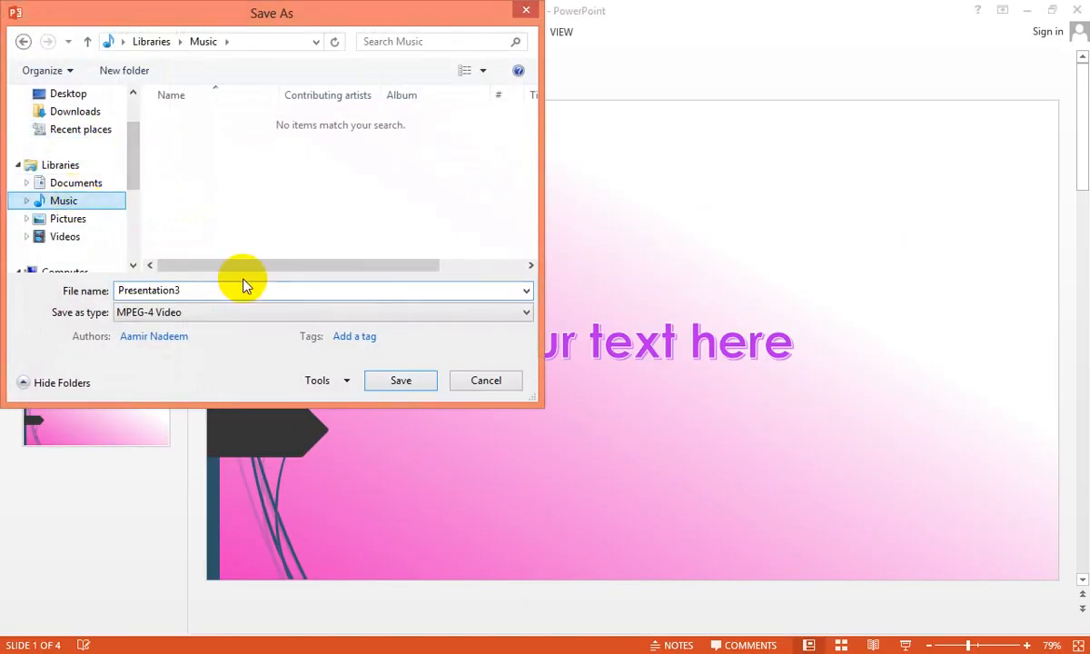
pyautogui.doubleClick(253, 290)
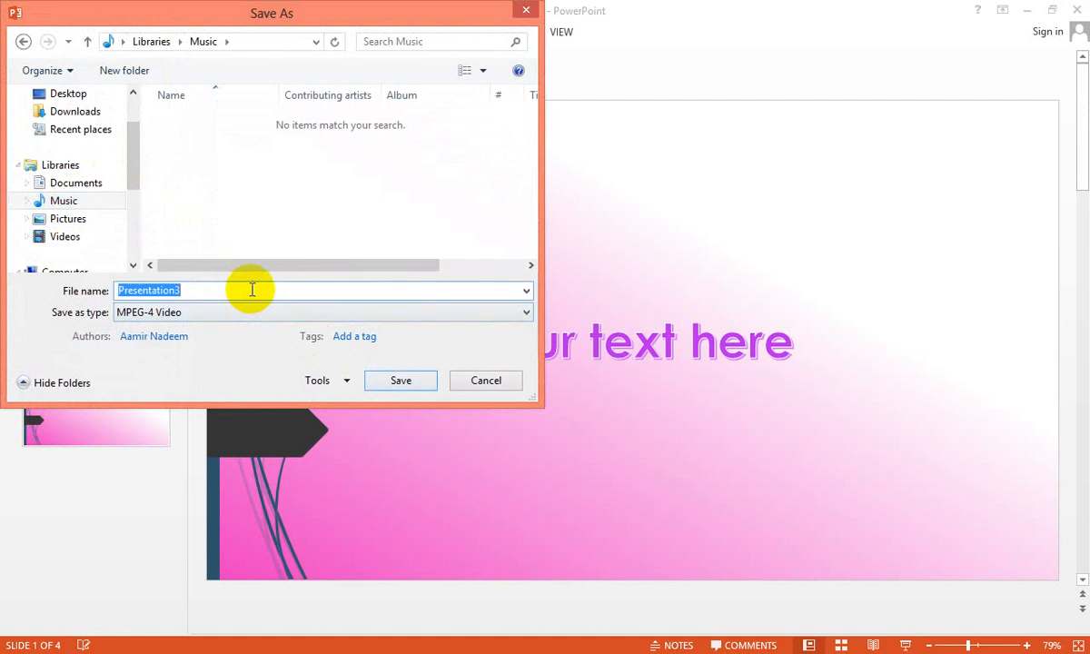
pyautogui.click(353, 313)
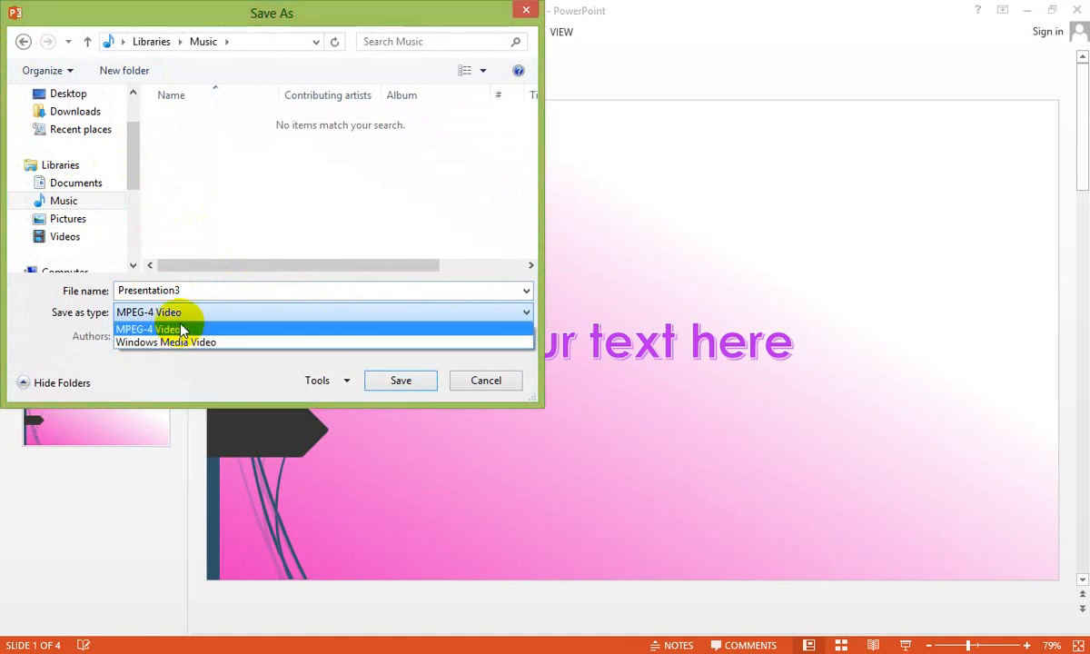
pyautogui.click(180, 332)
pyautogui.click(406, 381)
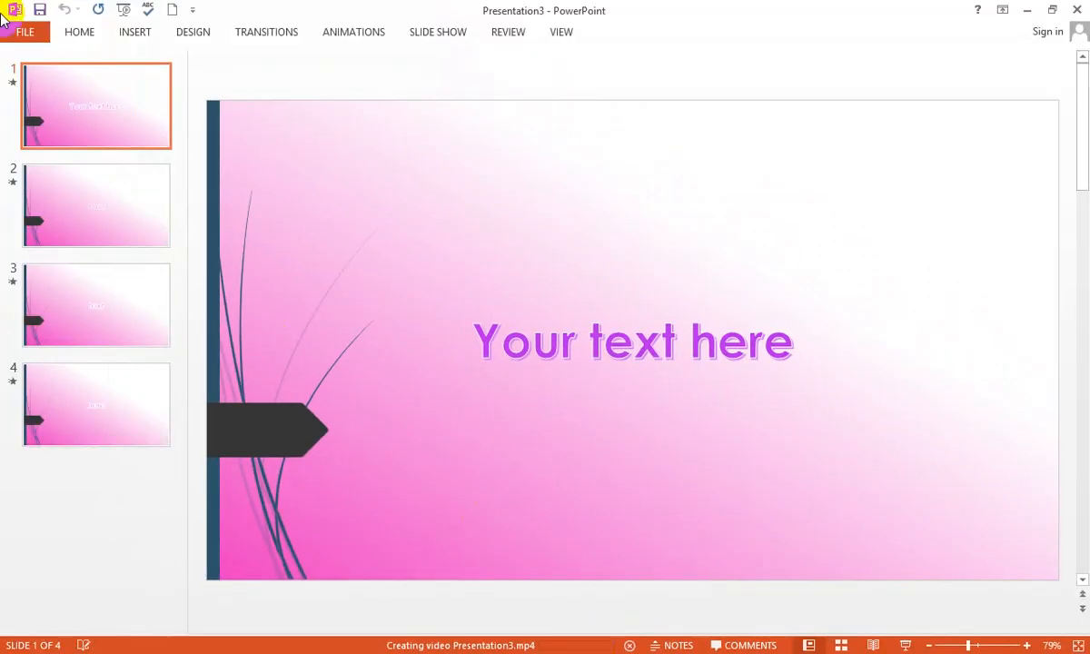
pyautogui.click(25, 34)
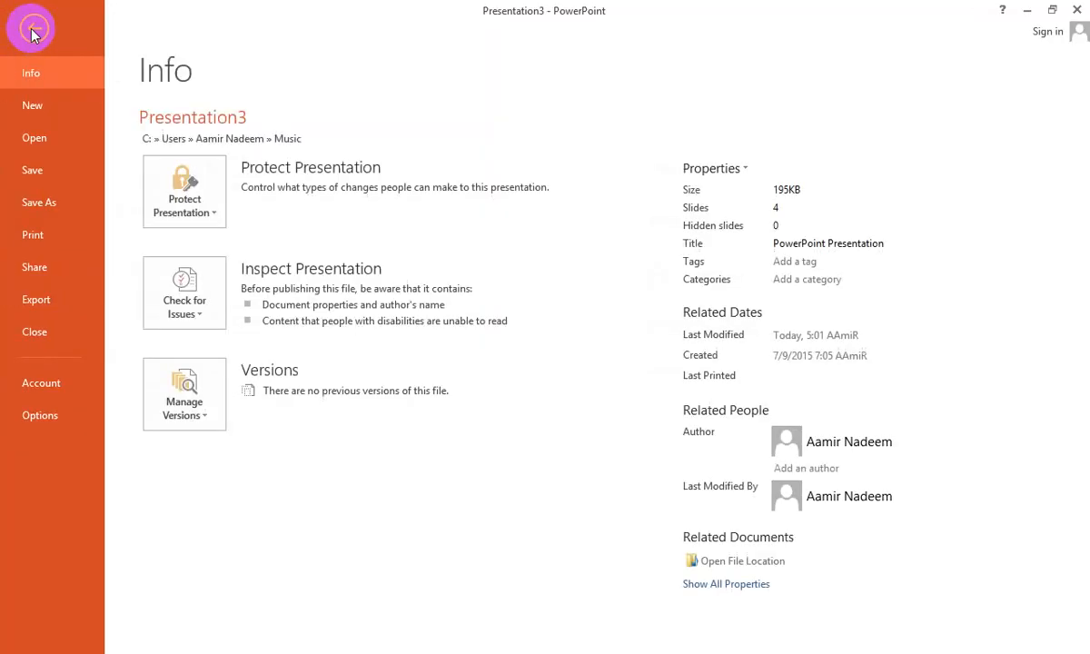
# Step: Open the Package for CD settings via Export > Package Presentation for CD
pyautogui.click(28, 300)
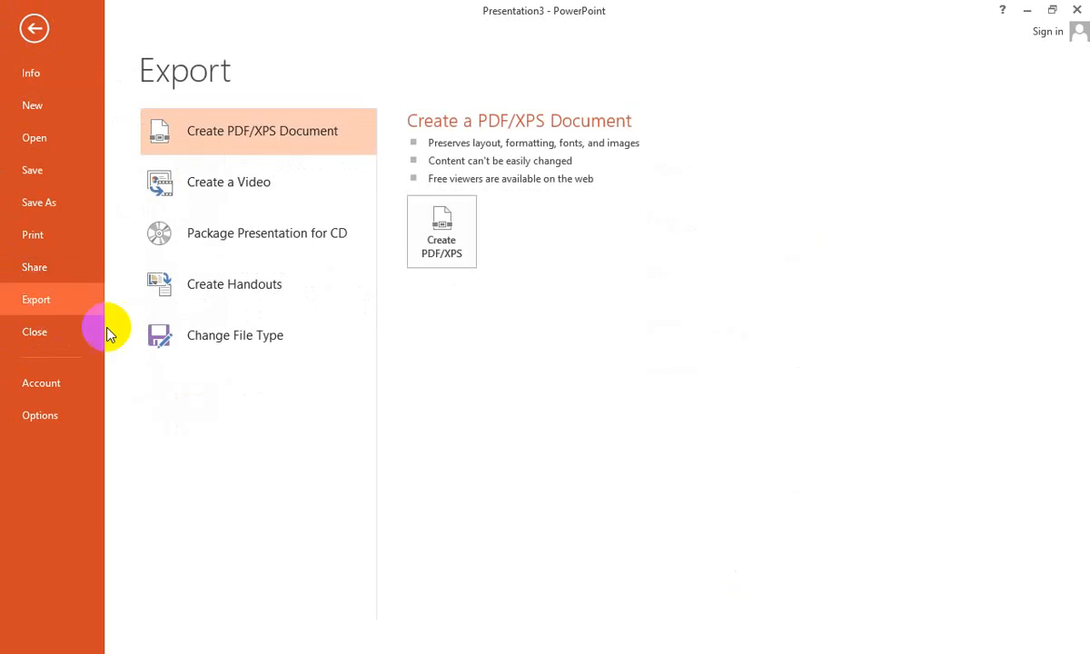
pyautogui.click(235, 241)
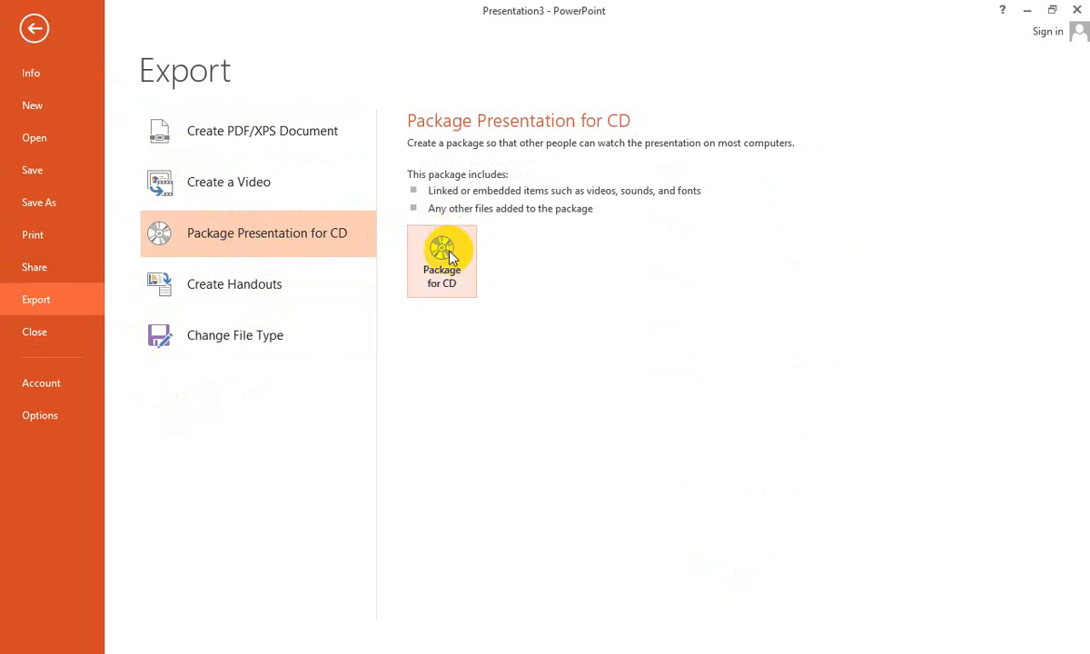
pyautogui.click(450, 257)
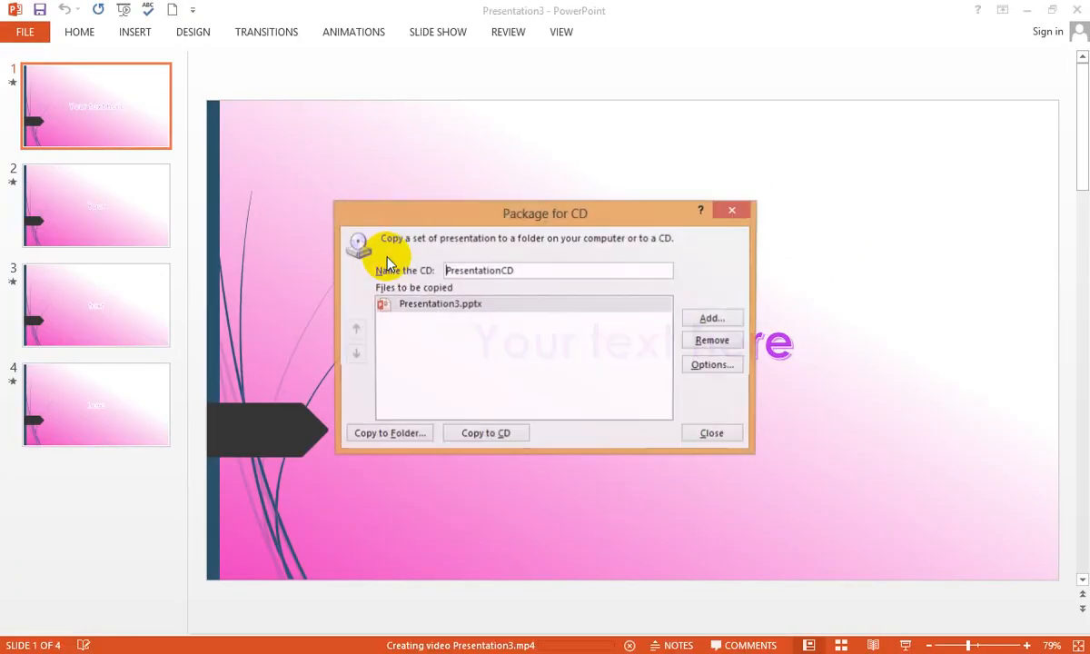
# Step: Try the Music library as the Copy to Folder location and dismiss the not-allowed warning
pyautogui.click(444, 305)
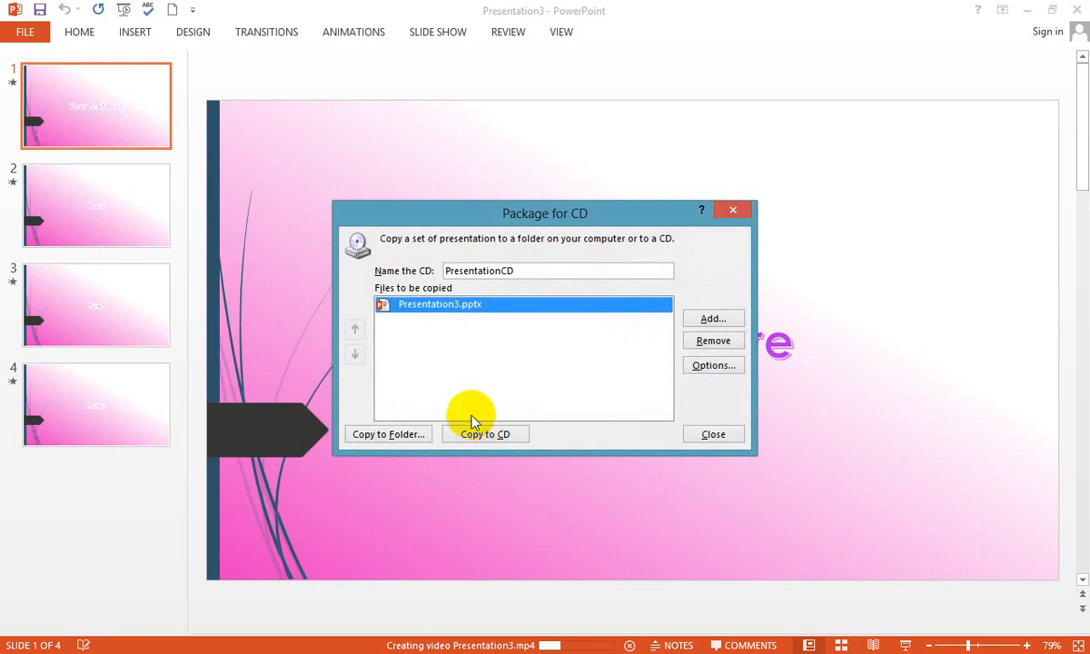
pyautogui.click(379, 437)
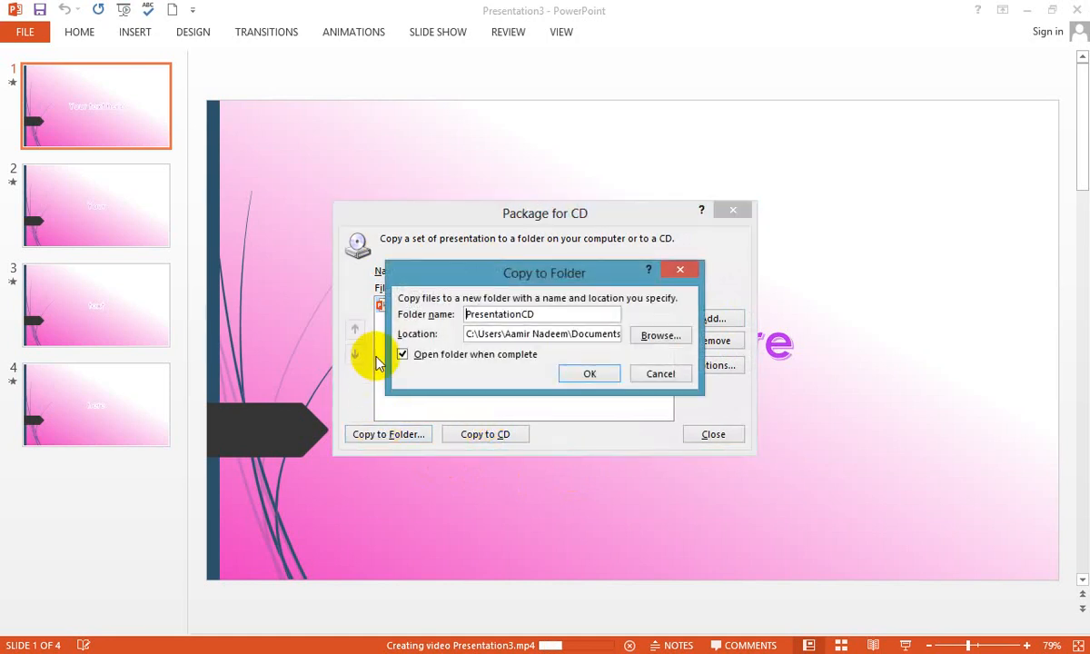
pyautogui.click(649, 338)
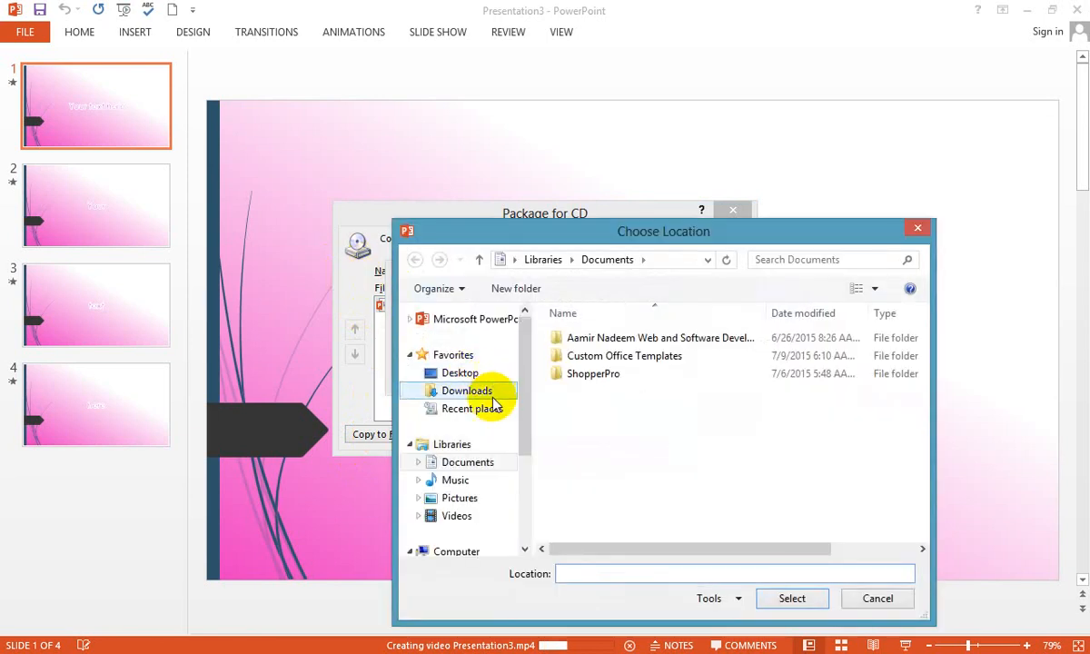
pyautogui.click(471, 484)
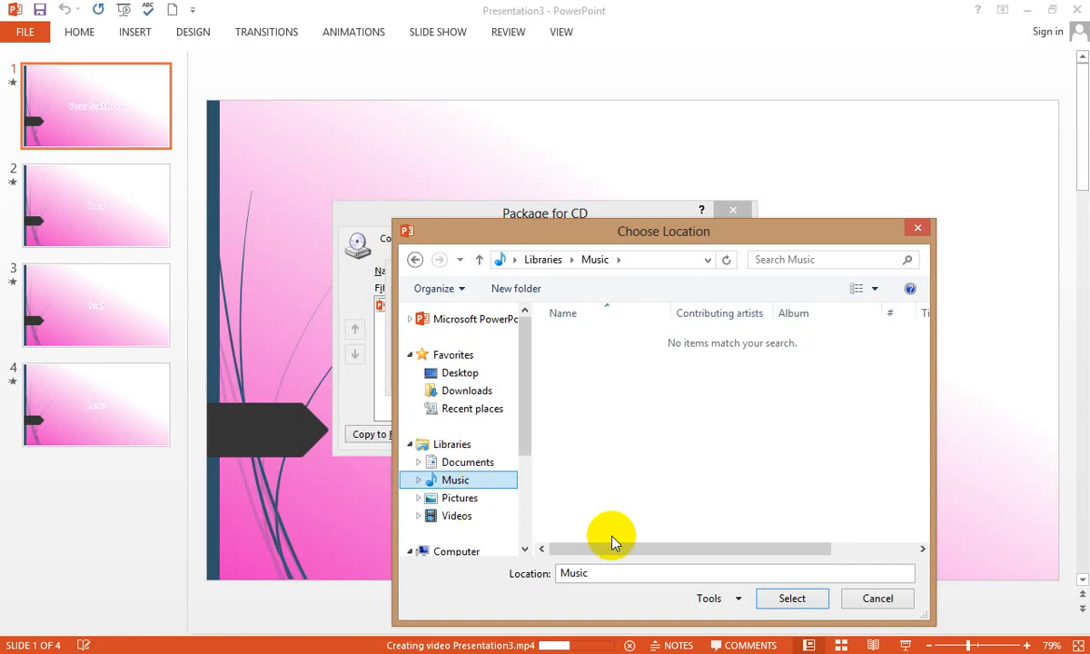
pyautogui.click(791, 597)
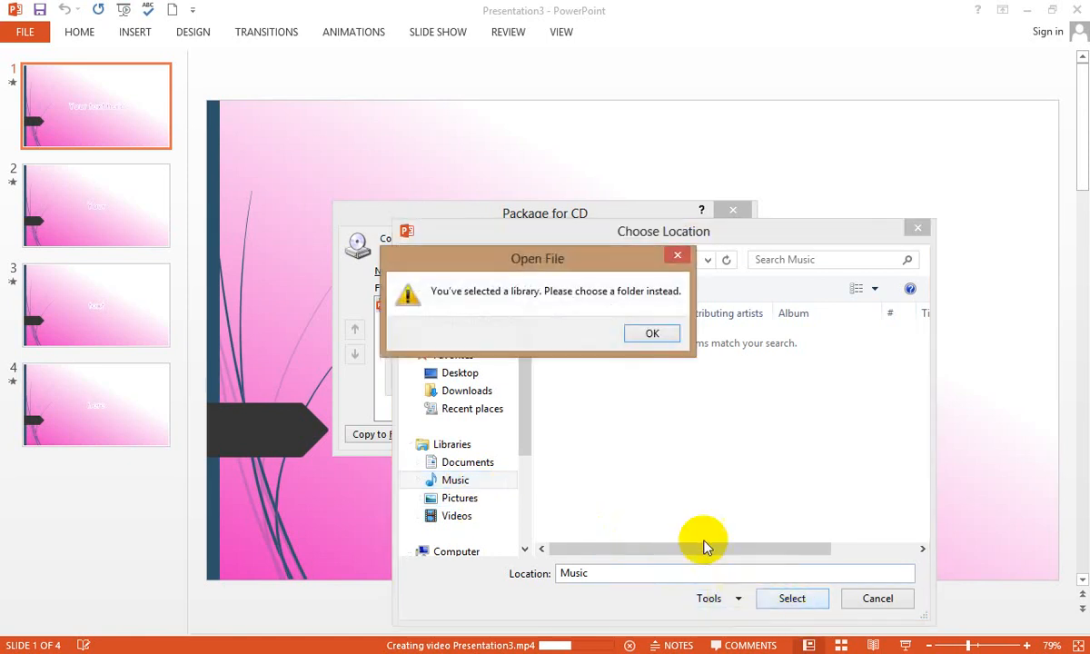
pyautogui.click(645, 333)
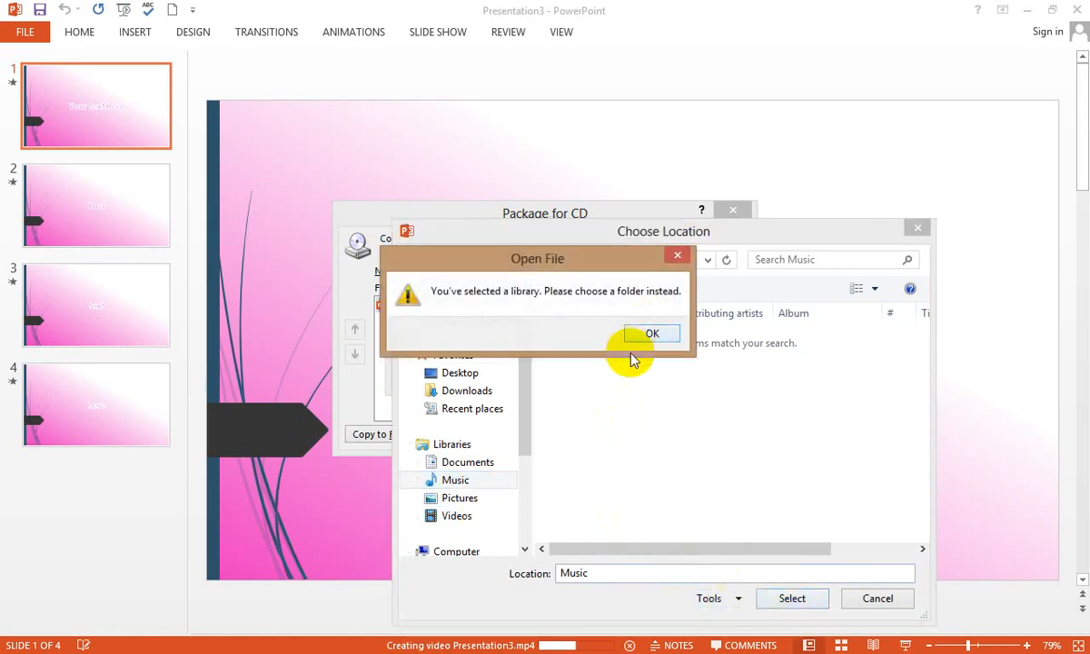
pyautogui.click(465, 484)
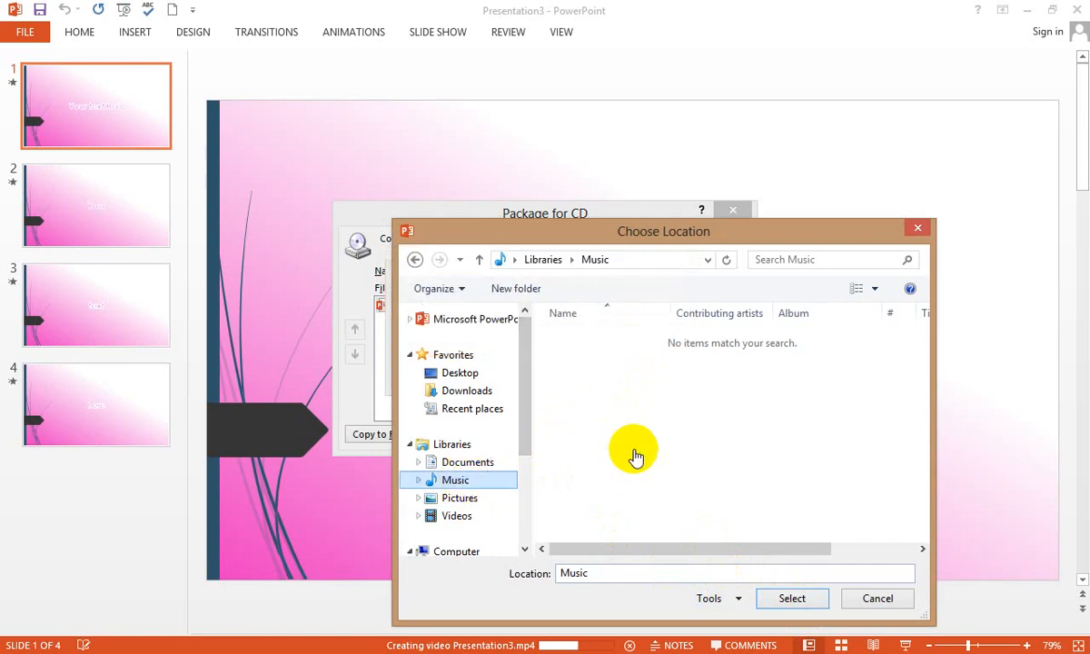
# Step: Package into a new folder under Music, including linked files
pyautogui.click(834, 443)
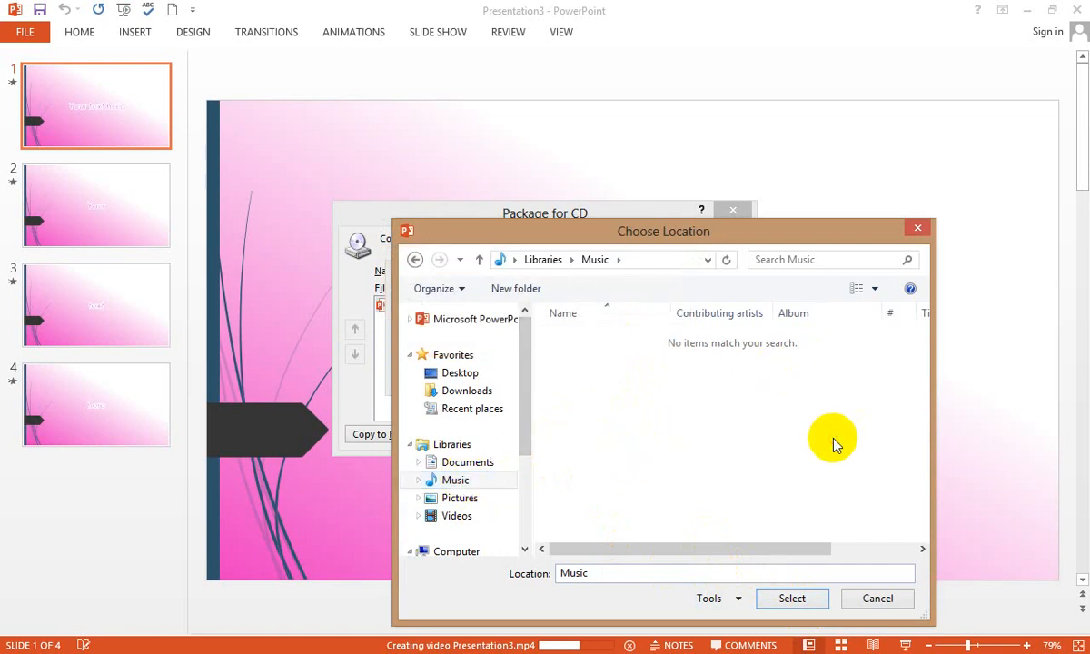
pyautogui.hotkey('ctrl', 'shift', 'n')
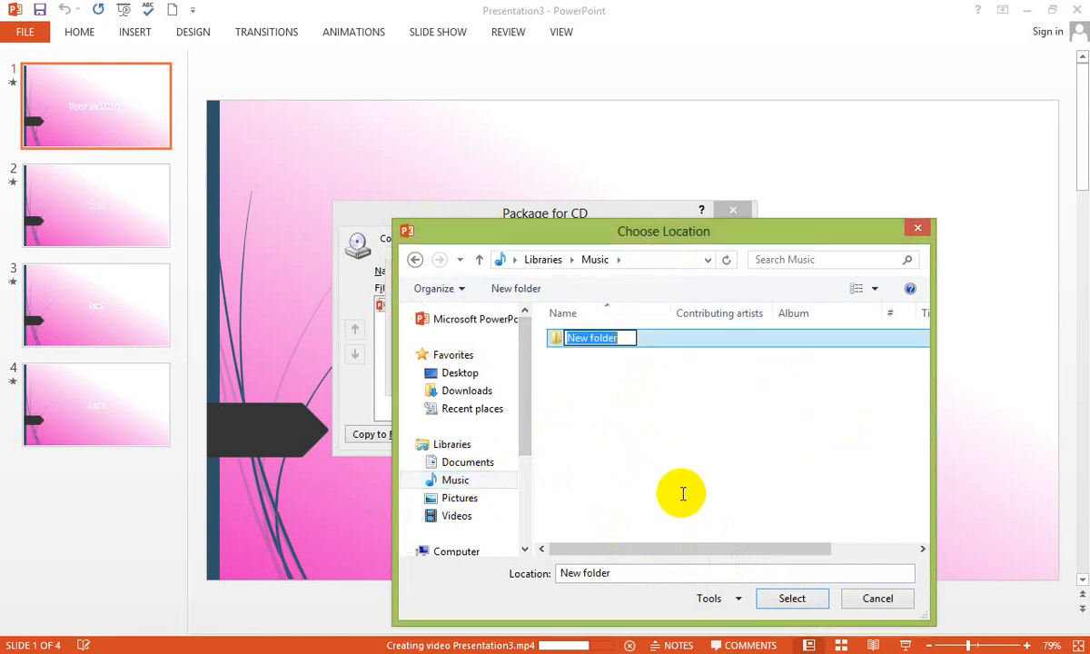
pyautogui.click(792, 598)
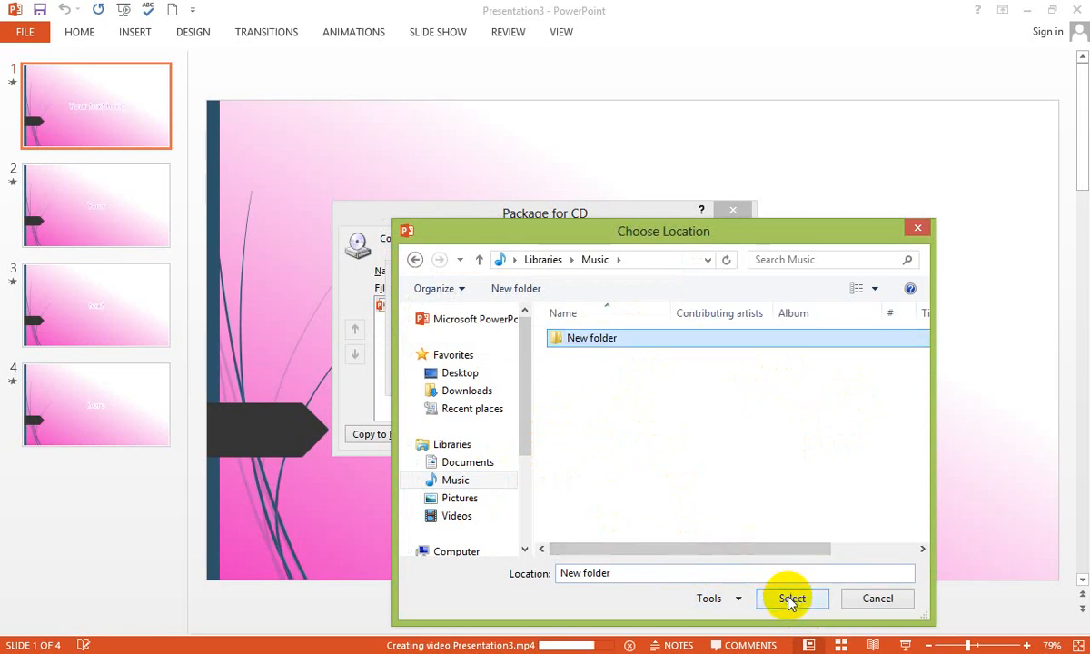
pyautogui.click(789, 601)
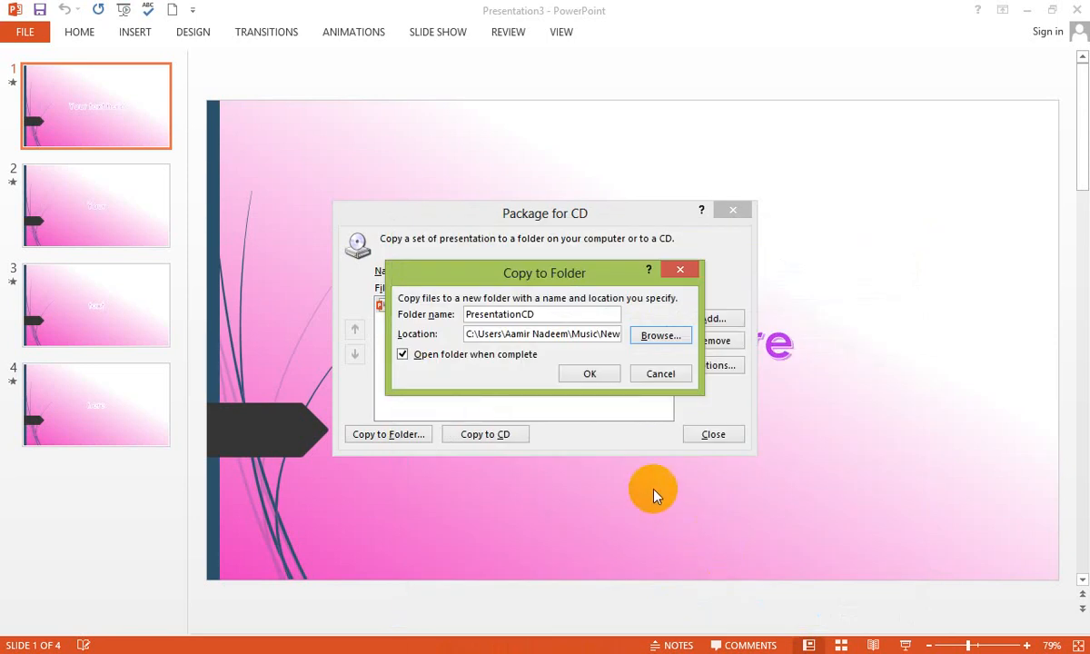
pyautogui.click(590, 375)
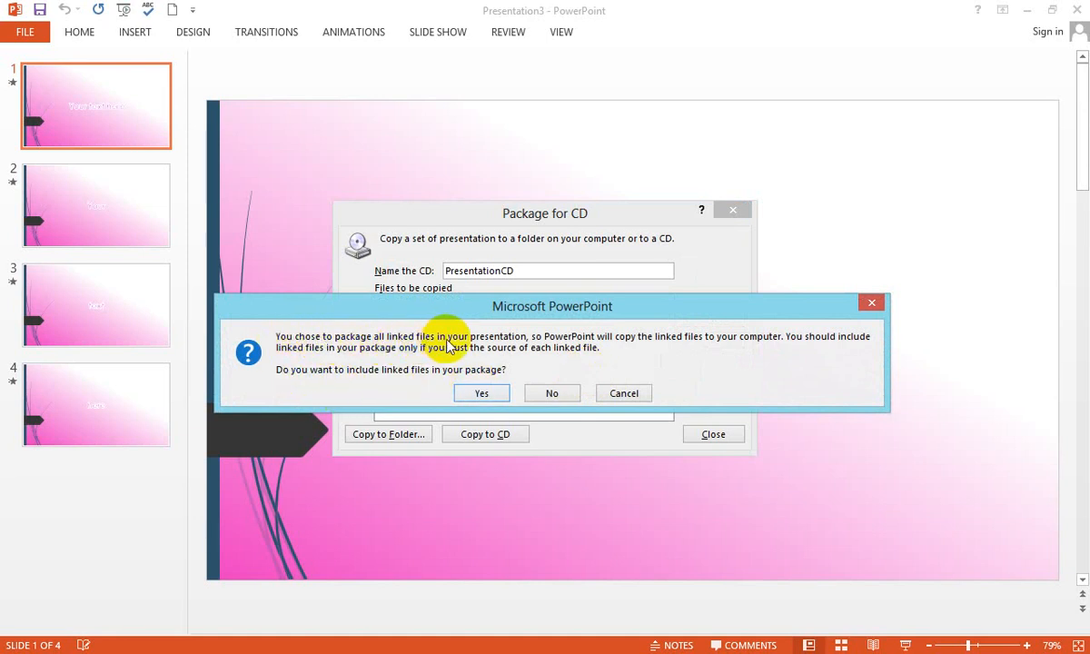
pyautogui.click(483, 393)
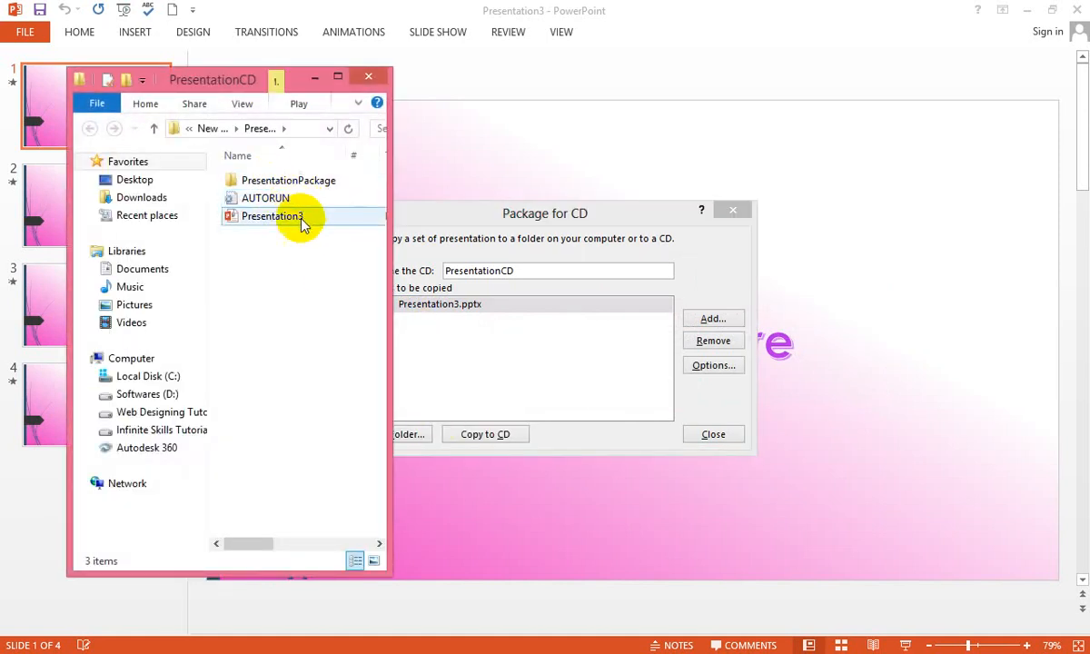
pyautogui.click(303, 180)
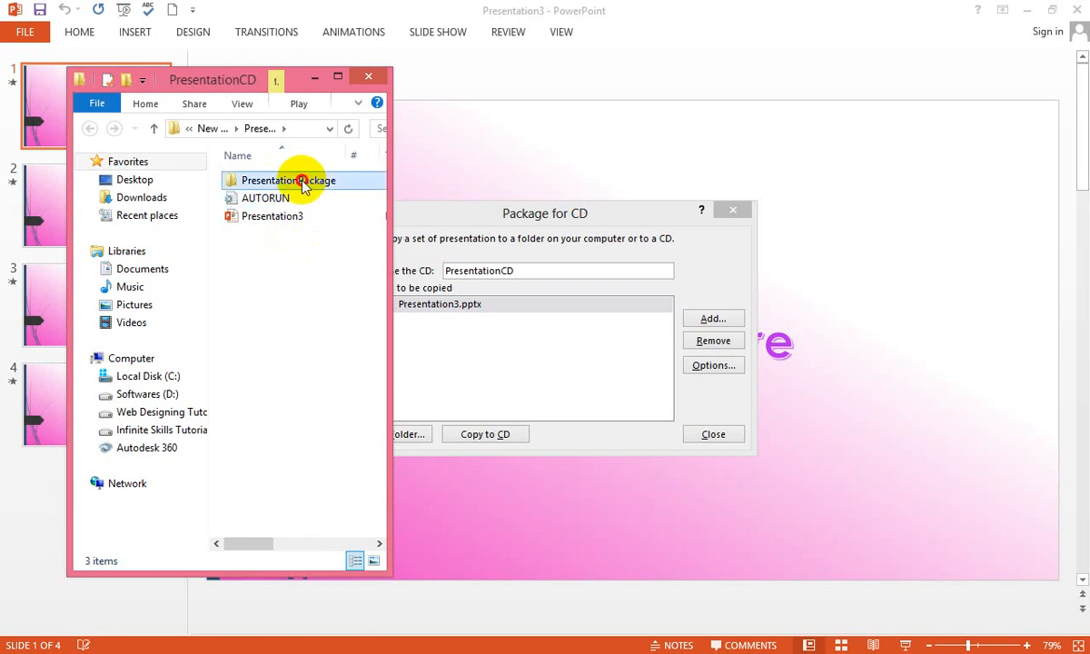
pyautogui.doubleClick(302, 181)
pyautogui.press('BackSpace')
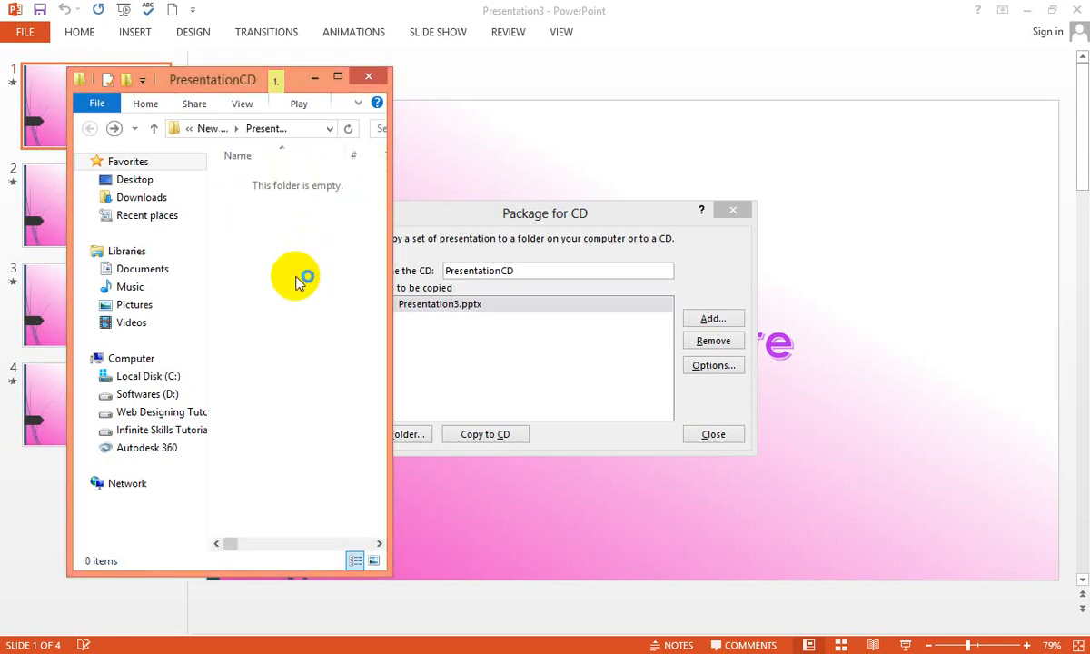
pyautogui.press('Down')
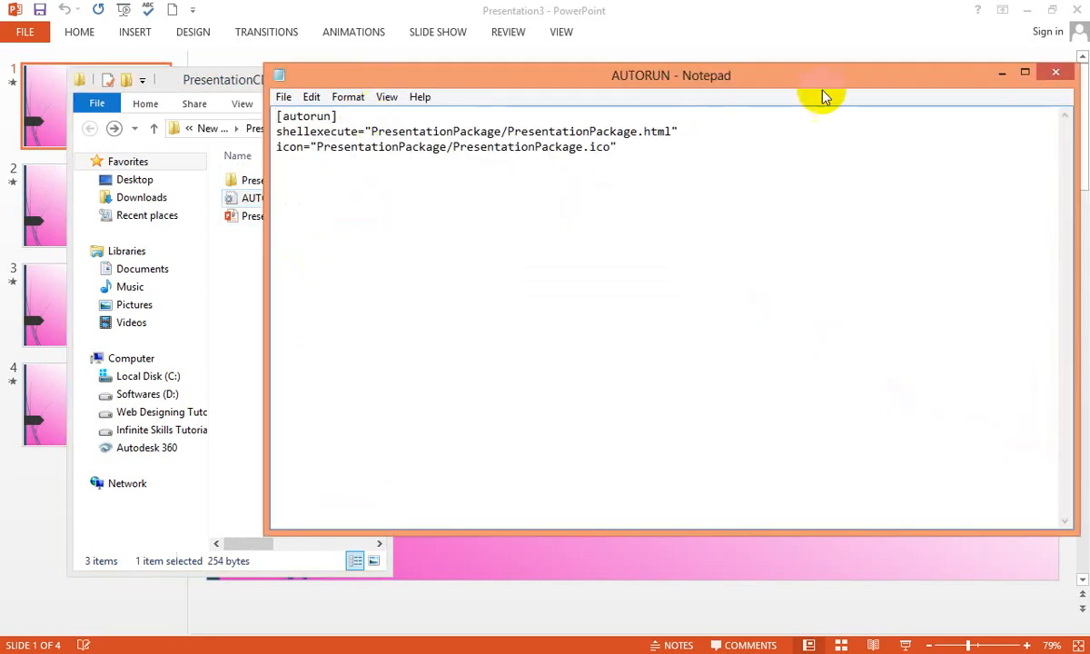
pyautogui.click(1054, 72)
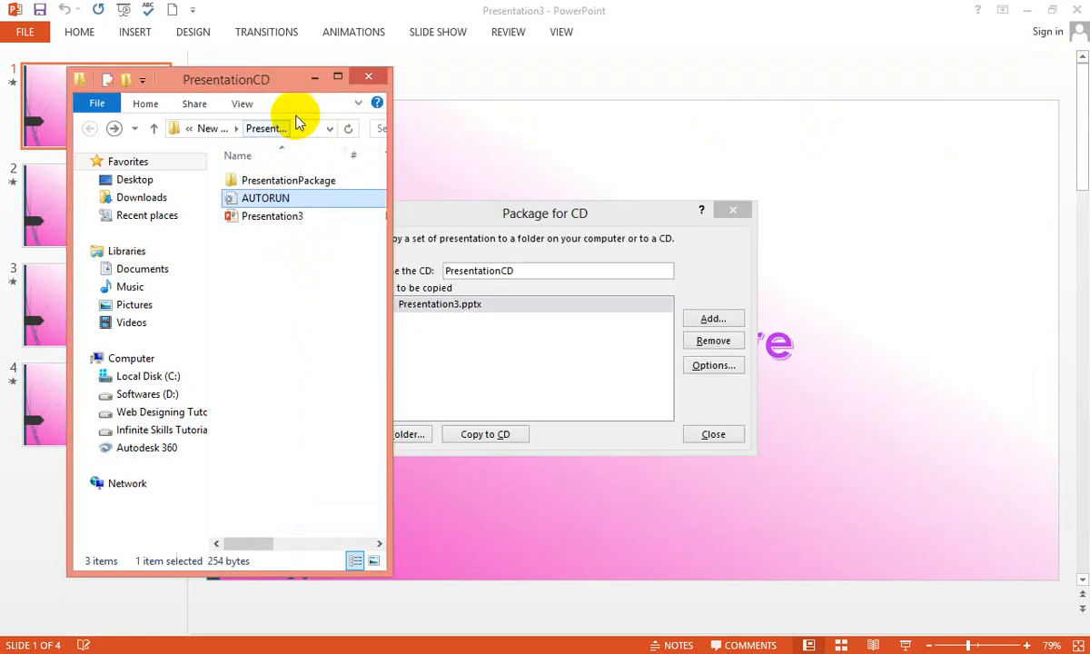
pyautogui.click(357, 78)
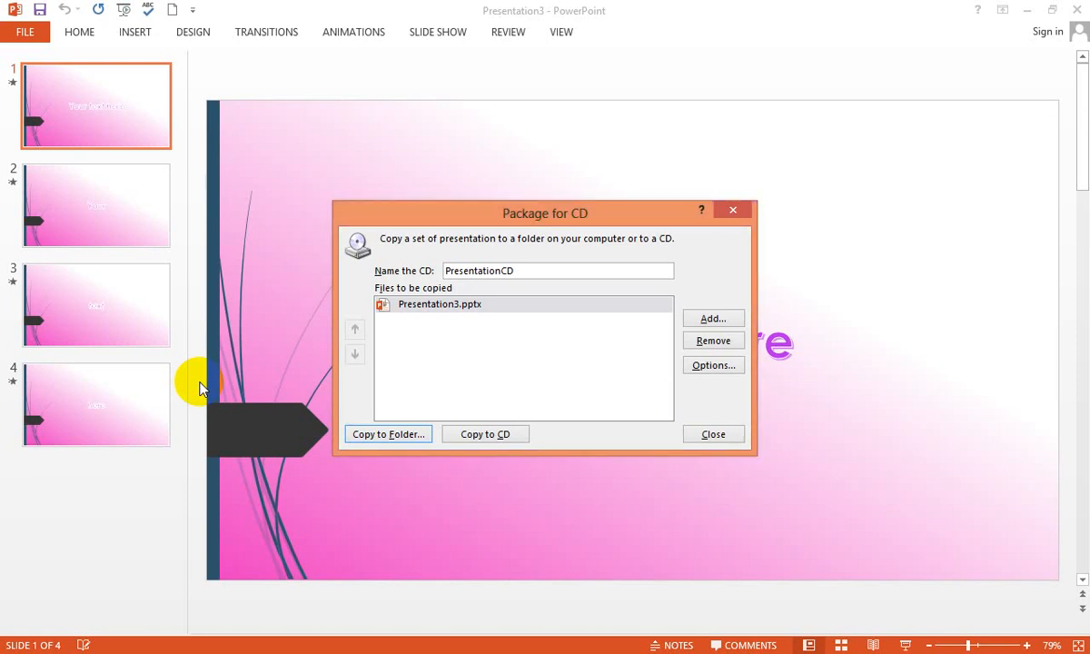
# Step: Close the Package for CD dialog
pyautogui.click(688, 444)
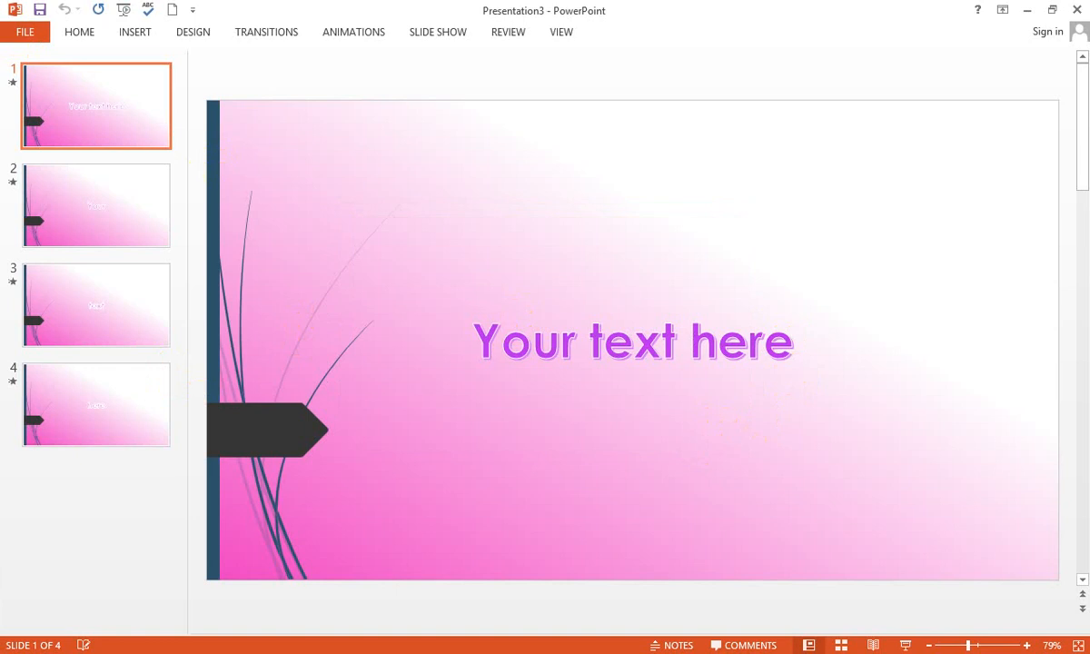
pyautogui.rightClick(13, 10)
pyautogui.click(31, 3)
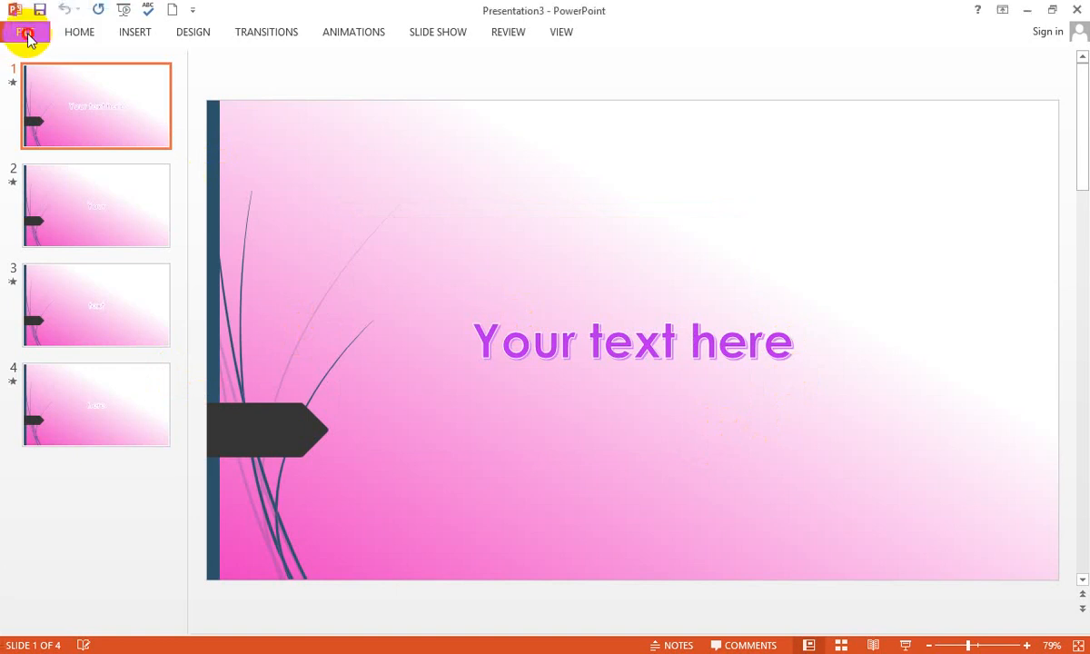
# Step: Send the slides to Word as handouts with Notes next to slides, pasted in
pyautogui.click(25, 33)
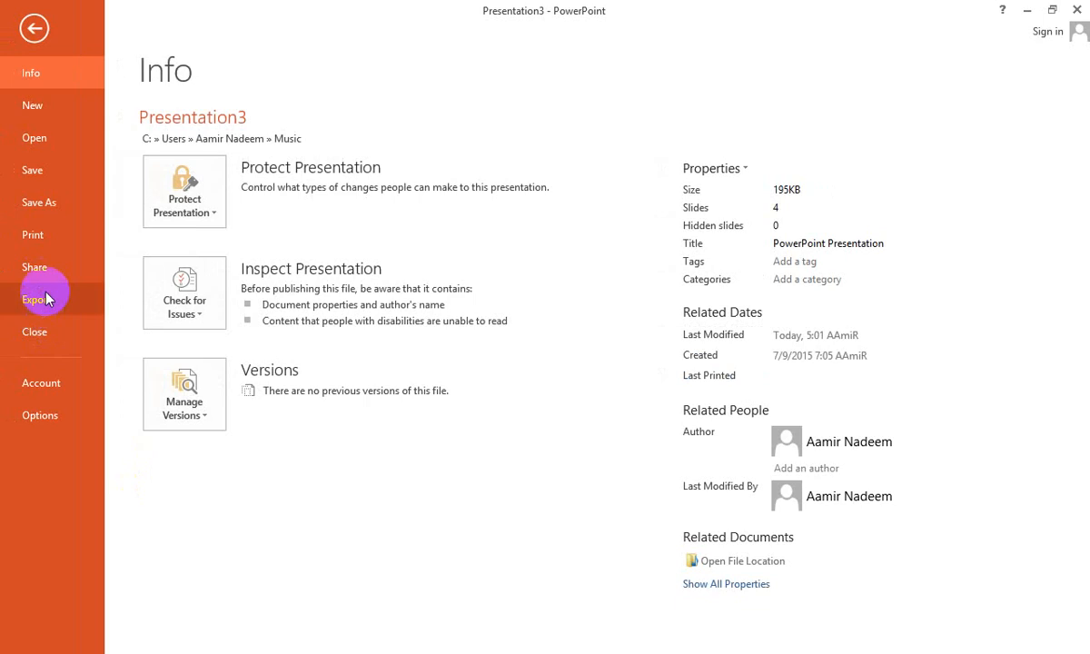
pyautogui.click(47, 300)
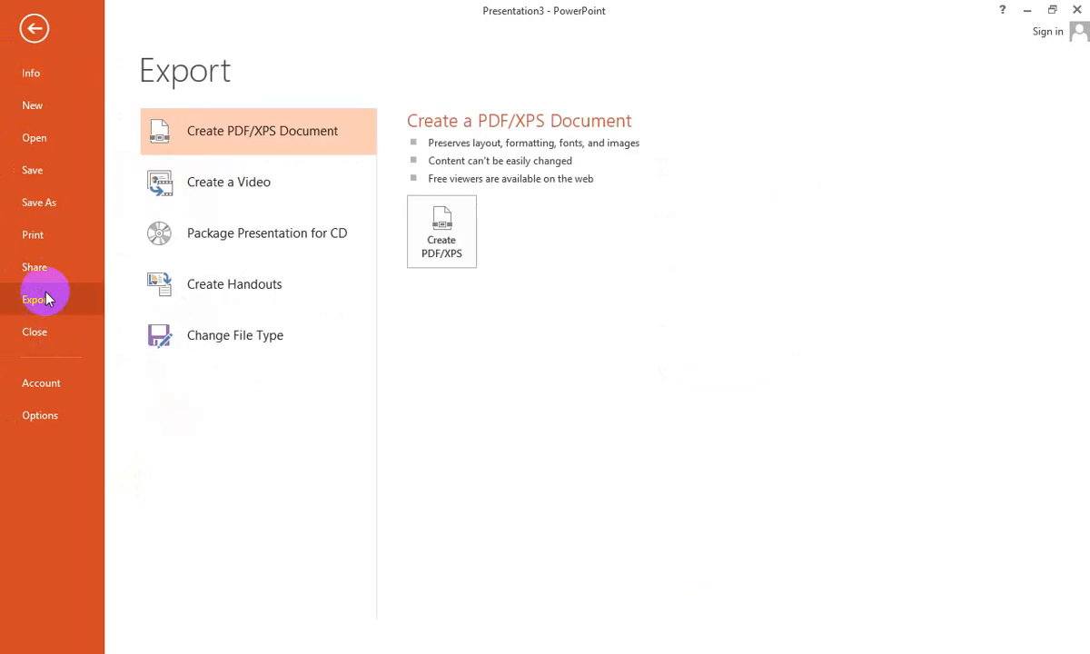
pyautogui.click(234, 290)
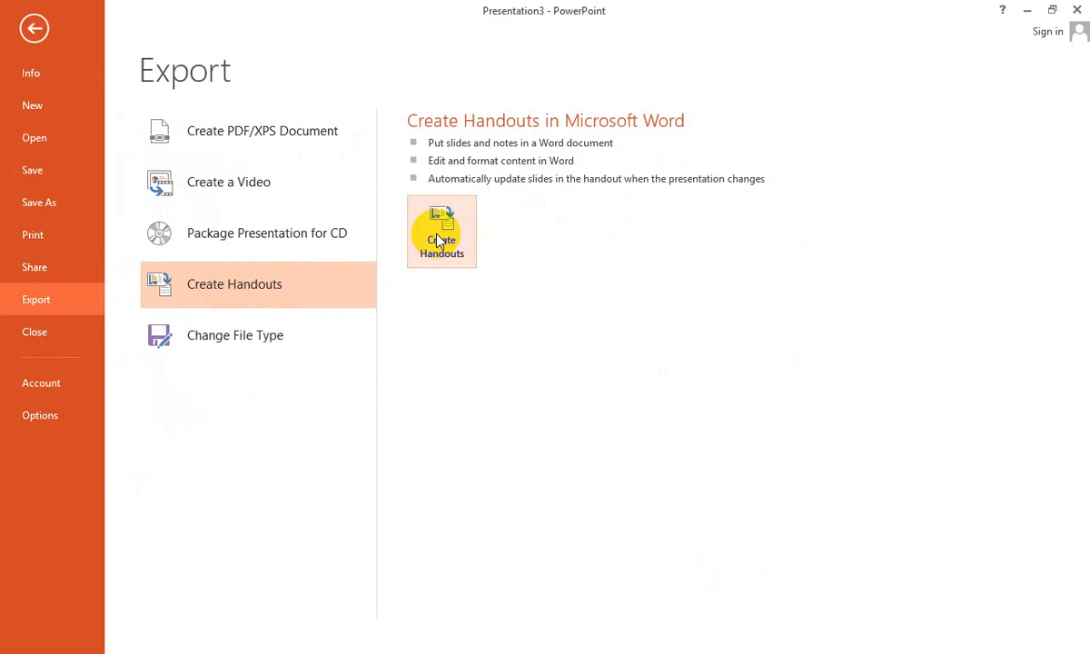
pyautogui.click(438, 238)
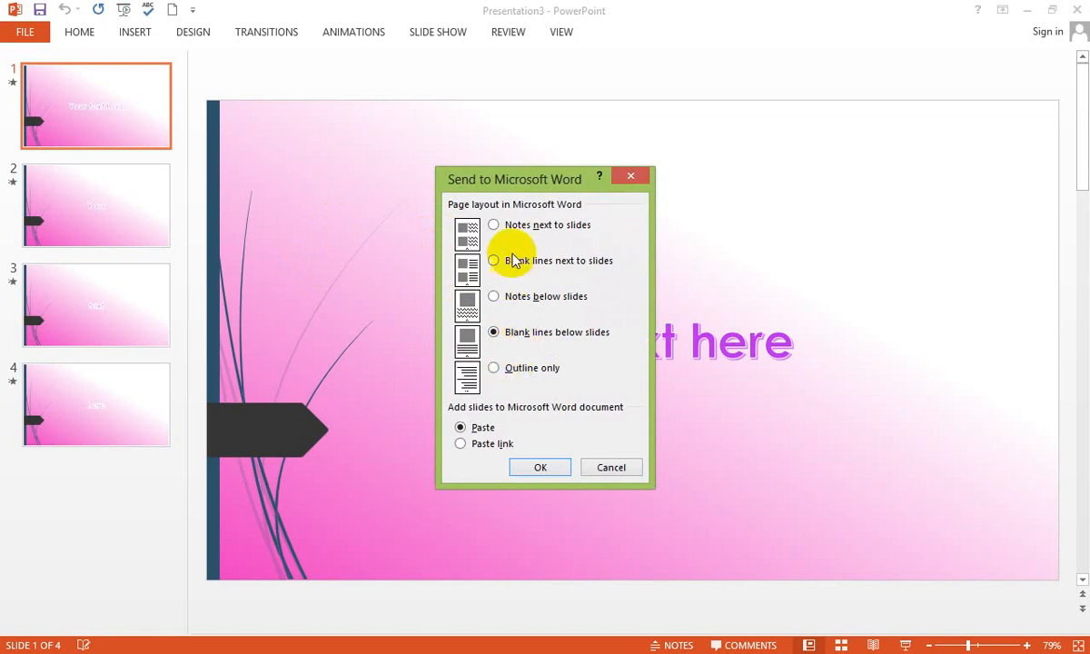
pyautogui.click(495, 226)
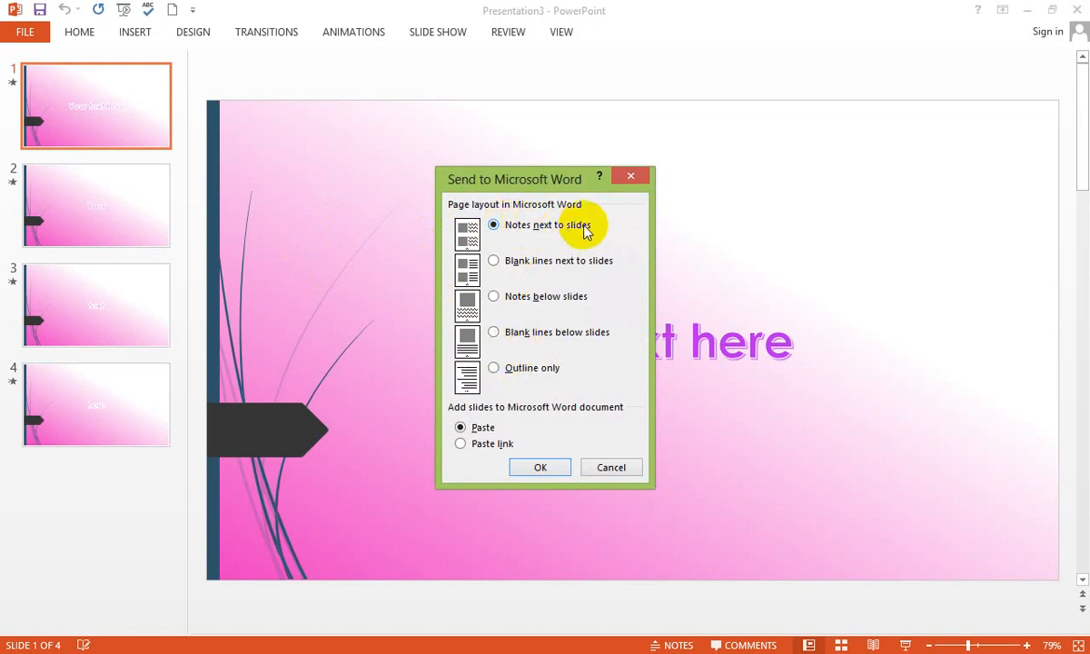
pyautogui.click(509, 262)
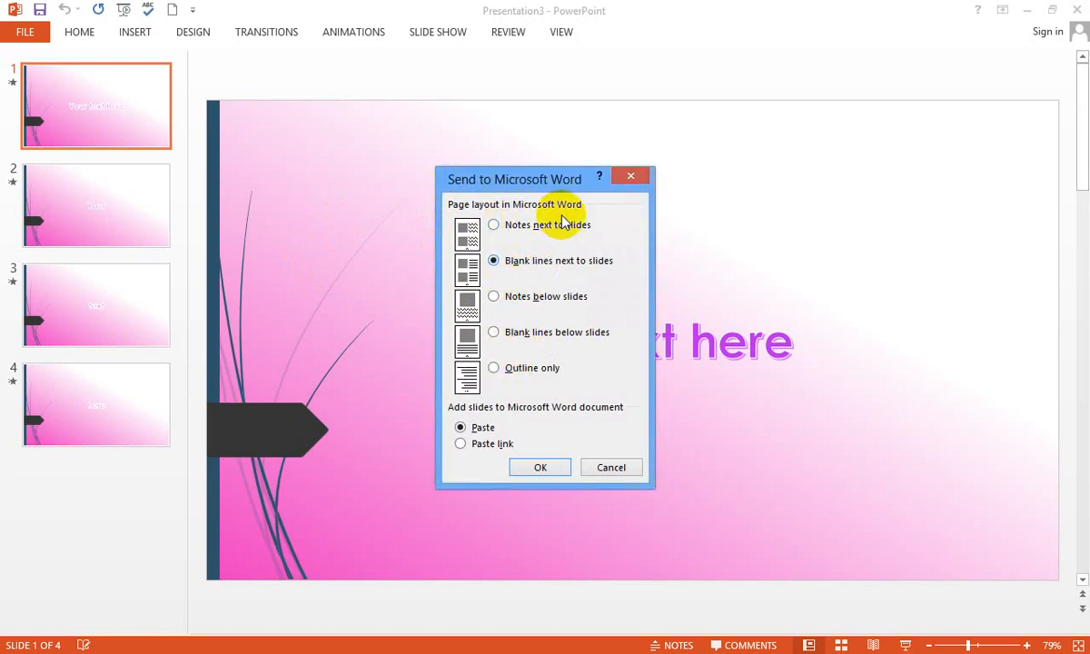
pyautogui.click(547, 233)
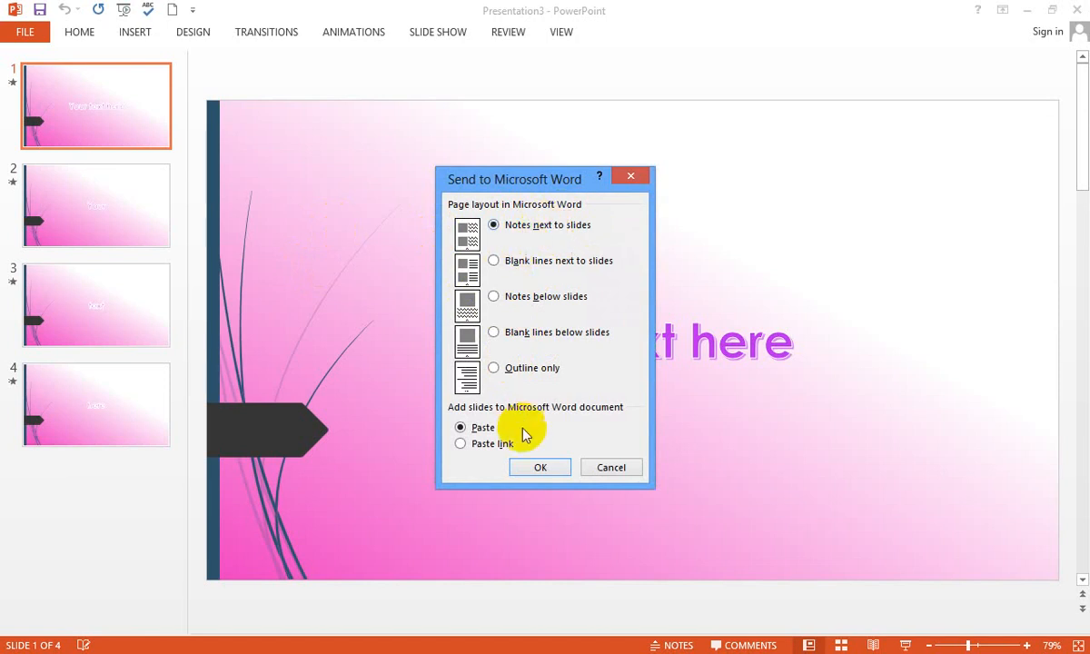
pyautogui.click(538, 468)
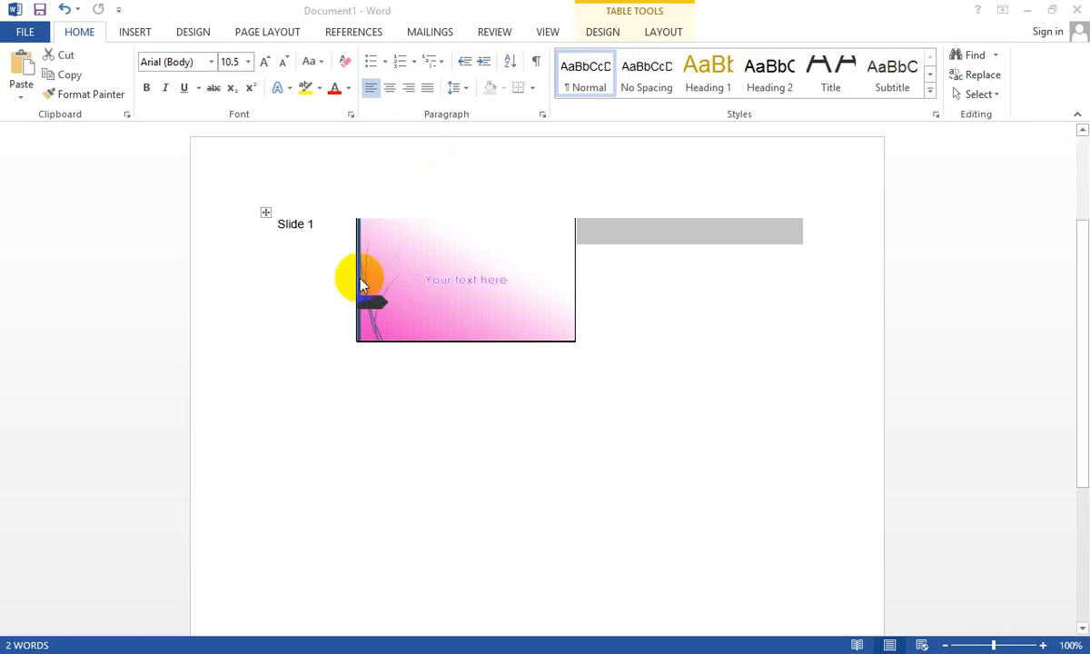
# Step: Review the Slide 1–4 handout table in Word, then close Document1 without saving
pyautogui.click(303, 227)
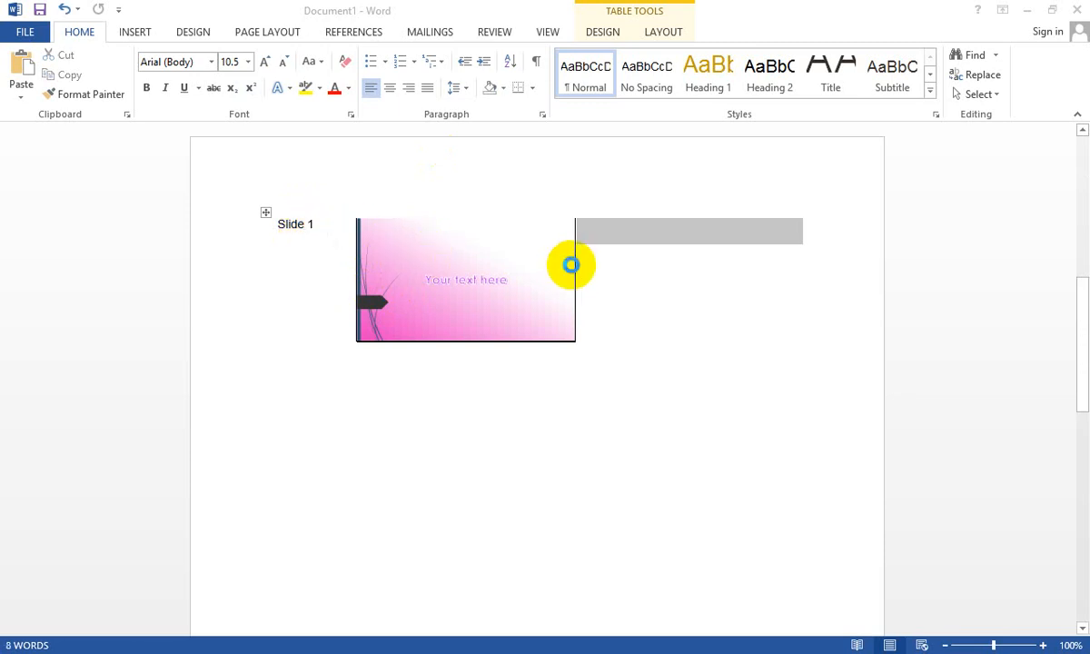
pyautogui.click(609, 225)
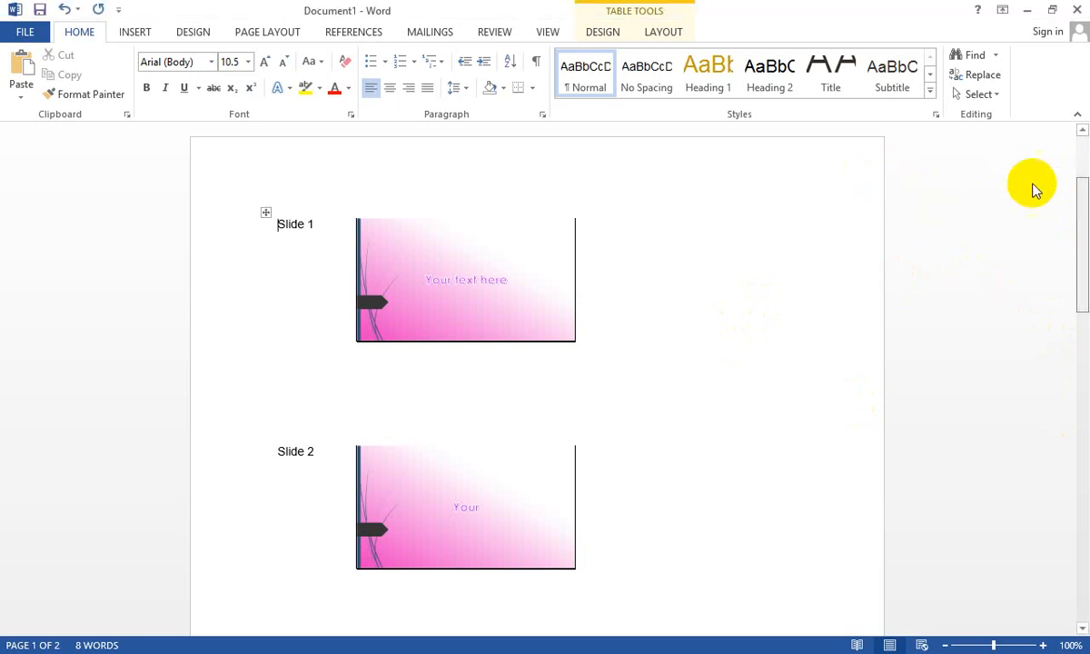
pyautogui.scroll(-6, 1082, 219)
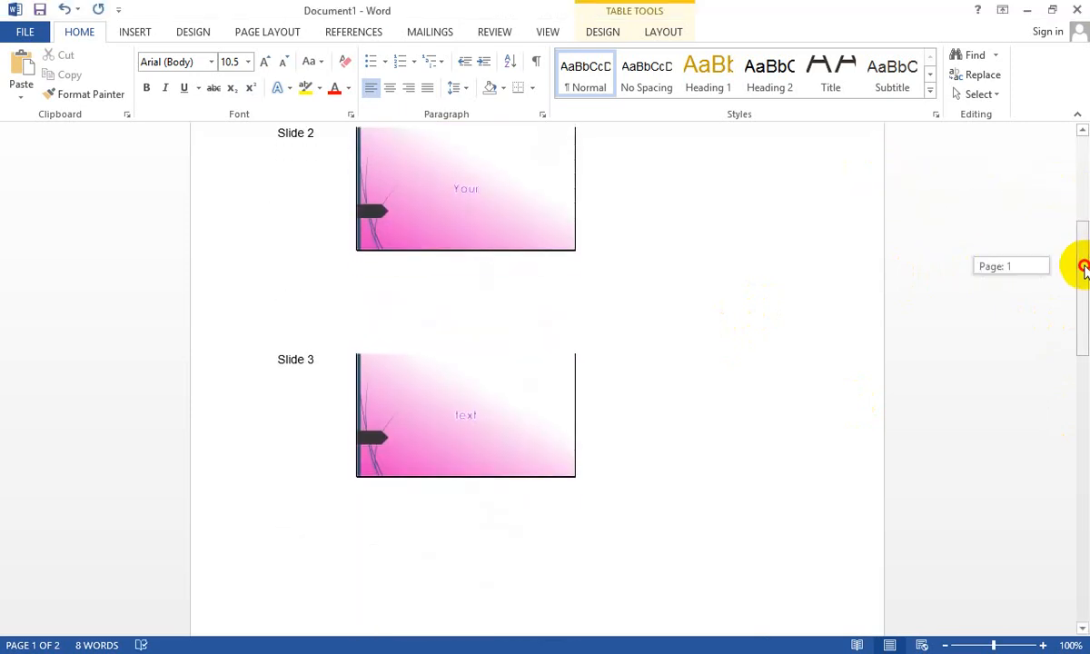
pyautogui.moveTo(1083, 266); pyautogui.dragTo(1079, 388)
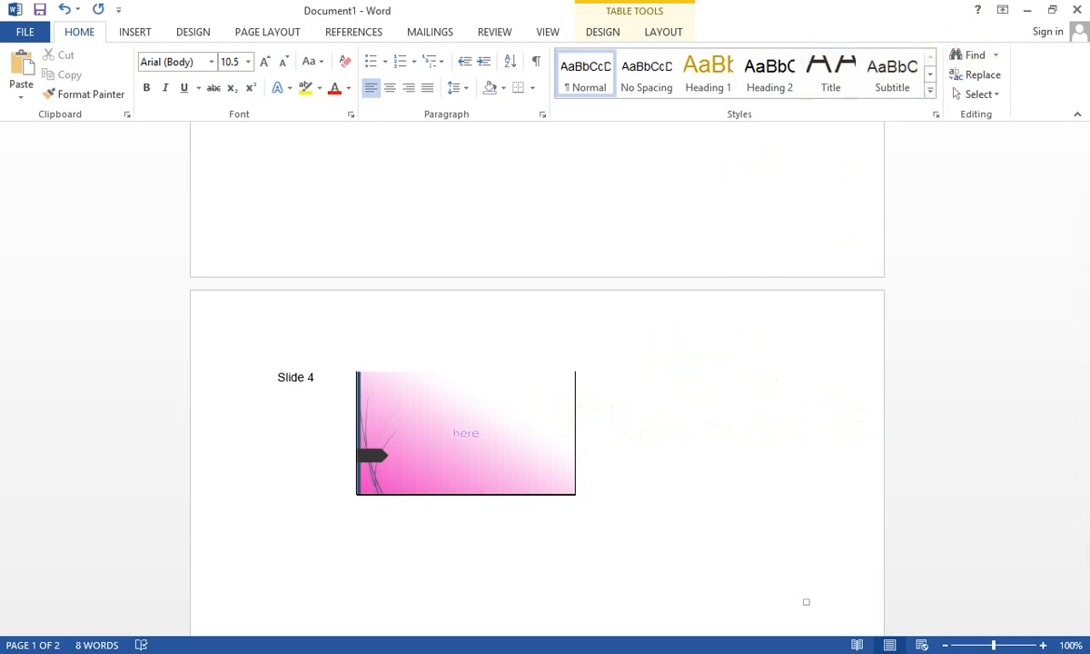
pyautogui.click(1079, 9)
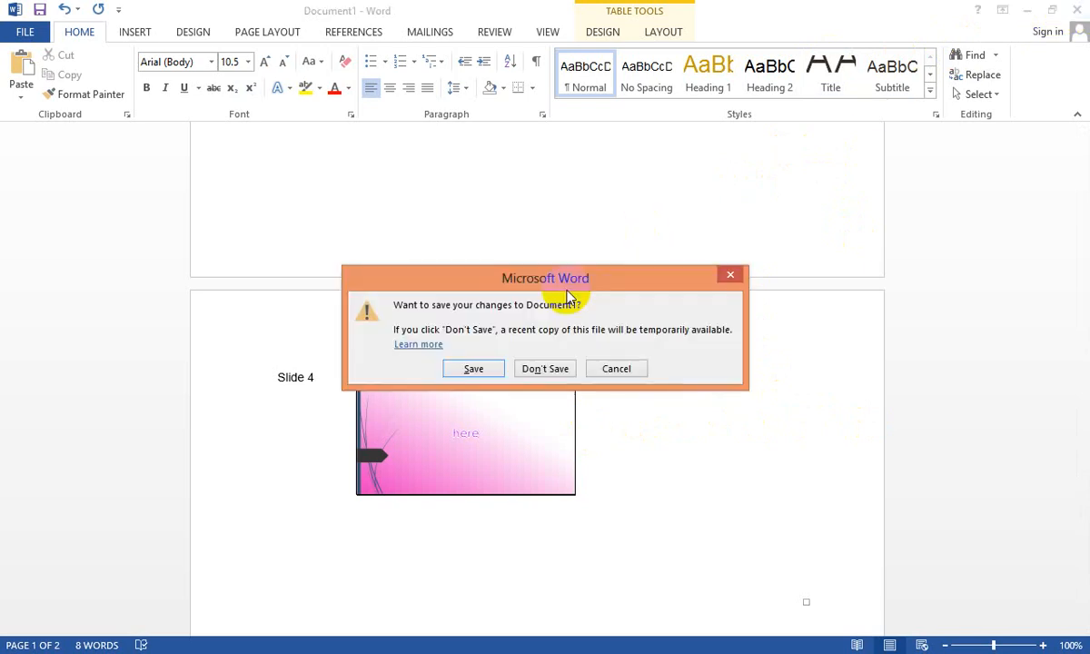
pyautogui.click(546, 369)
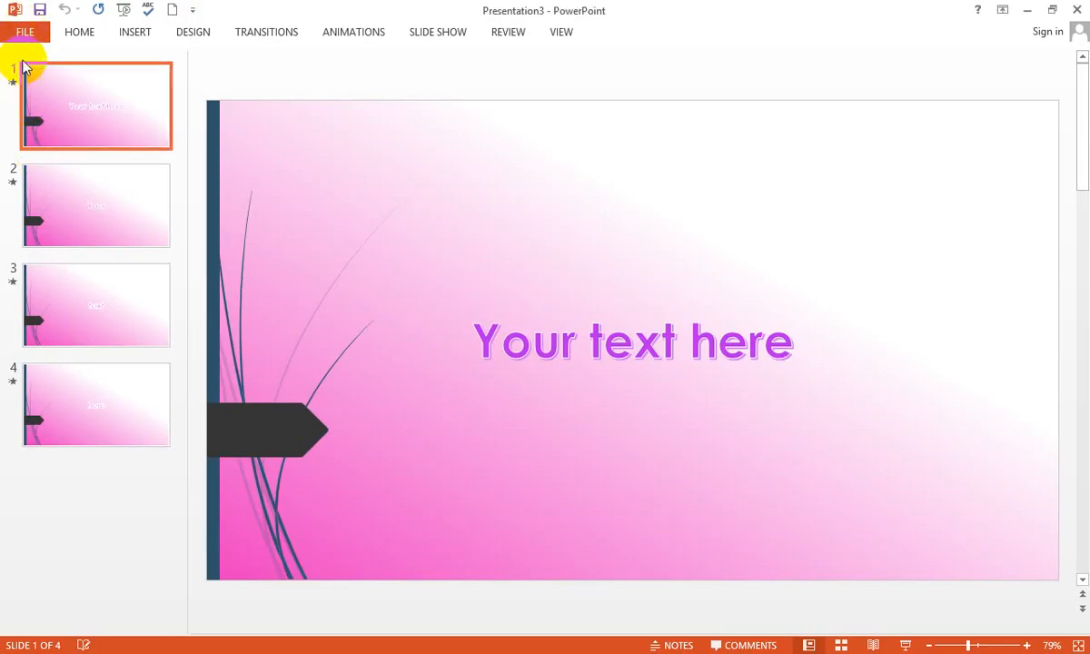
# Step: Show the Change File Type options on Presentation3's Export page
pyautogui.click(26, 34)
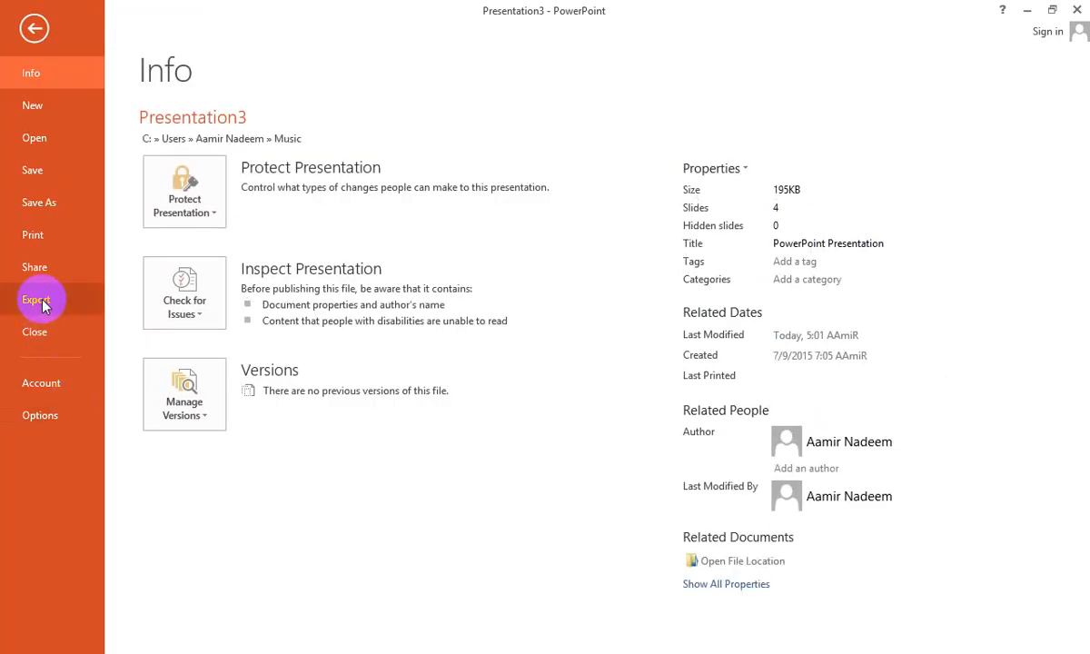
pyautogui.click(100, 298)
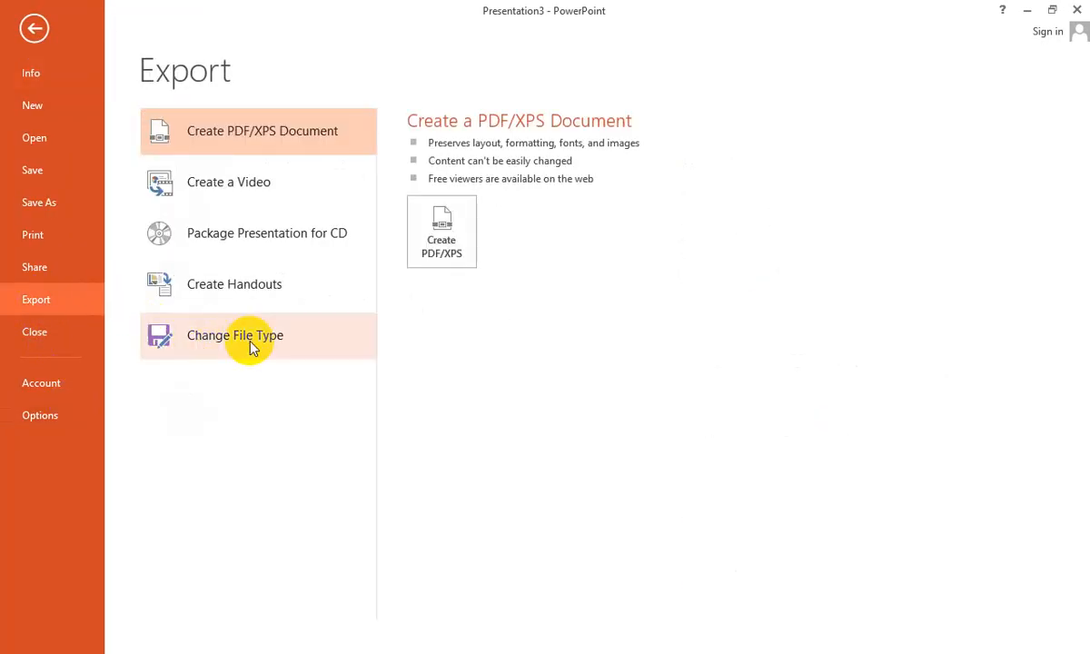
pyautogui.click(233, 338)
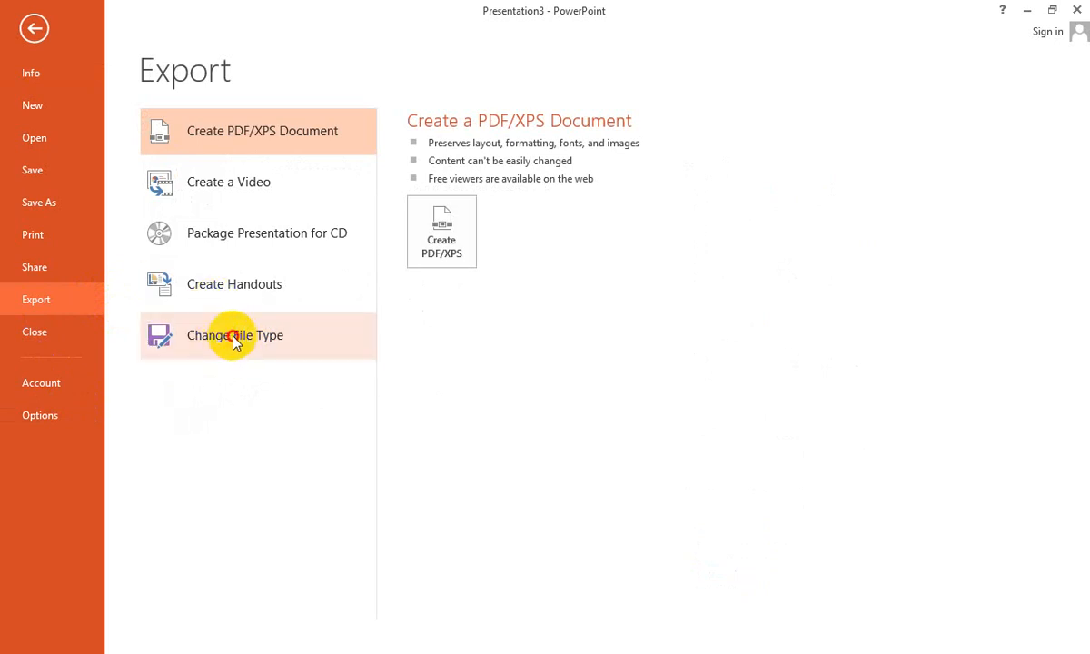
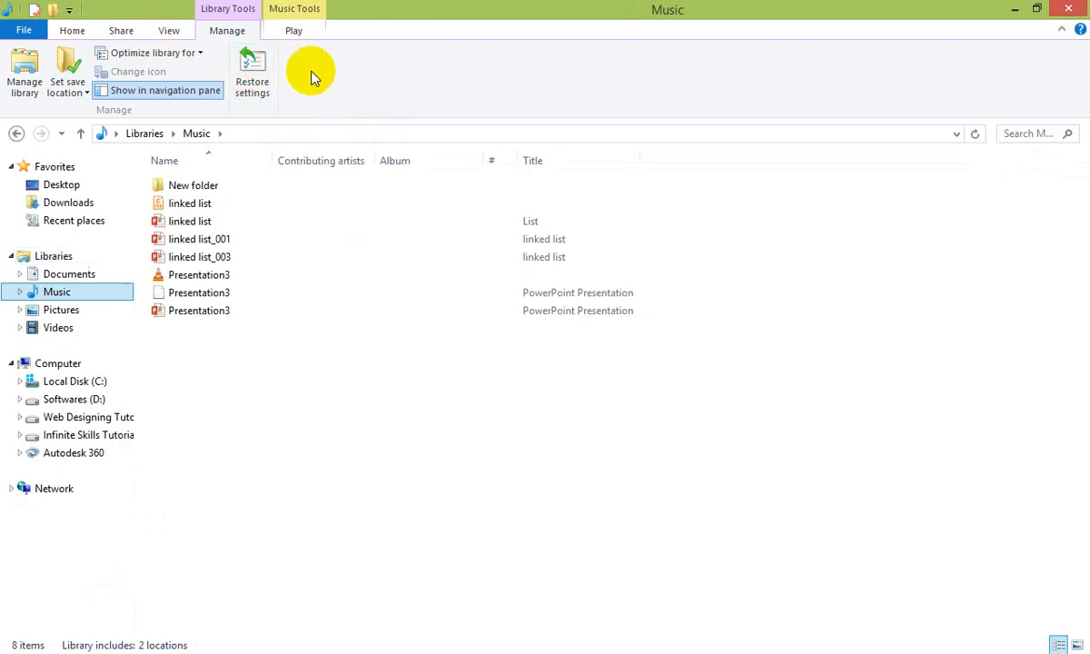
pyautogui.moveTo(204, 316)
pyautogui.click(209, 293)
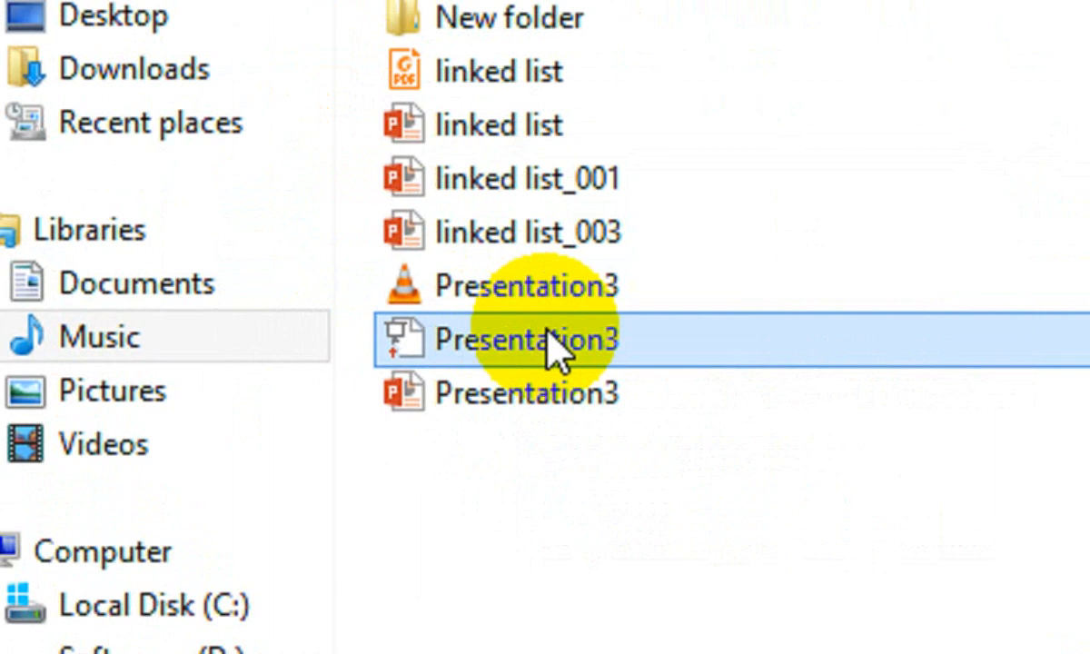
pyautogui.moveTo(412, 387)
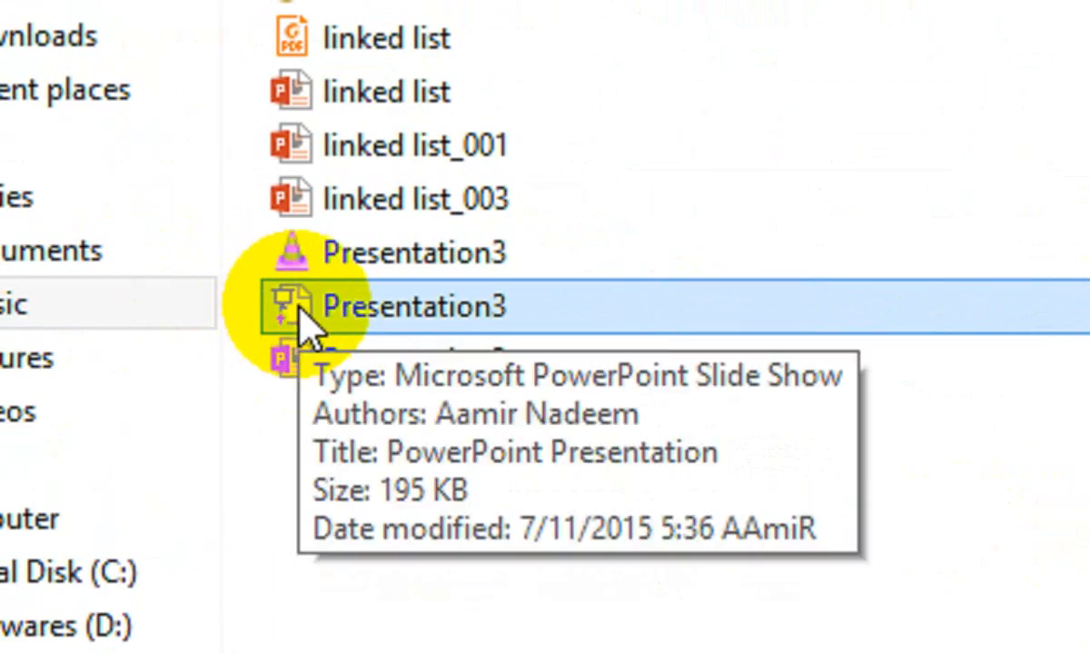
pyautogui.doubleClick(300, 311)
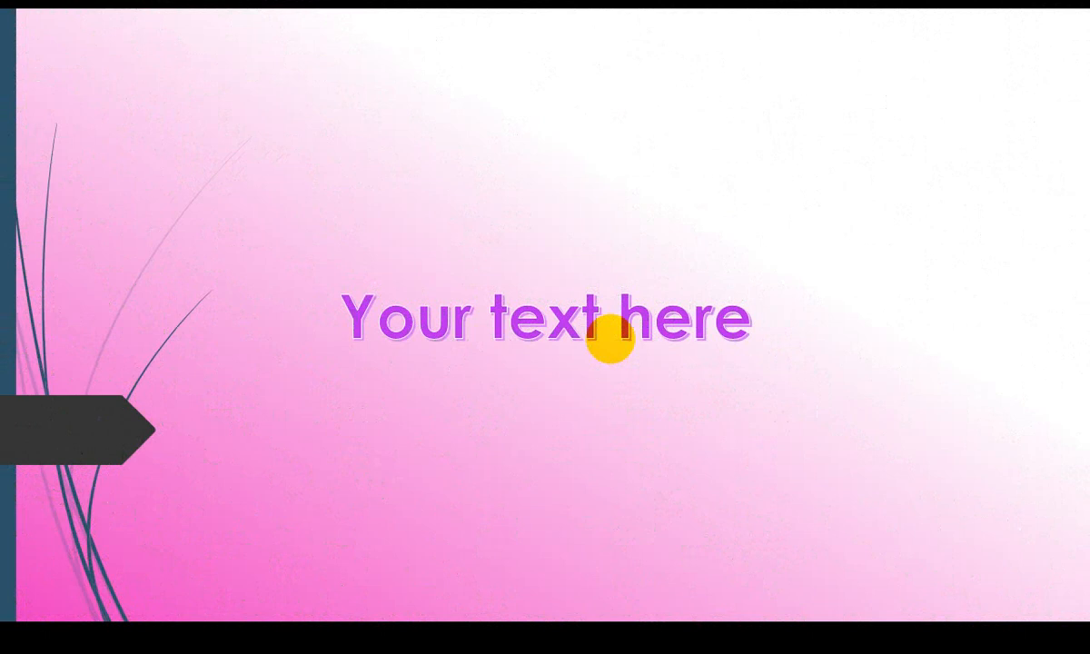
pyautogui.click(611, 339)
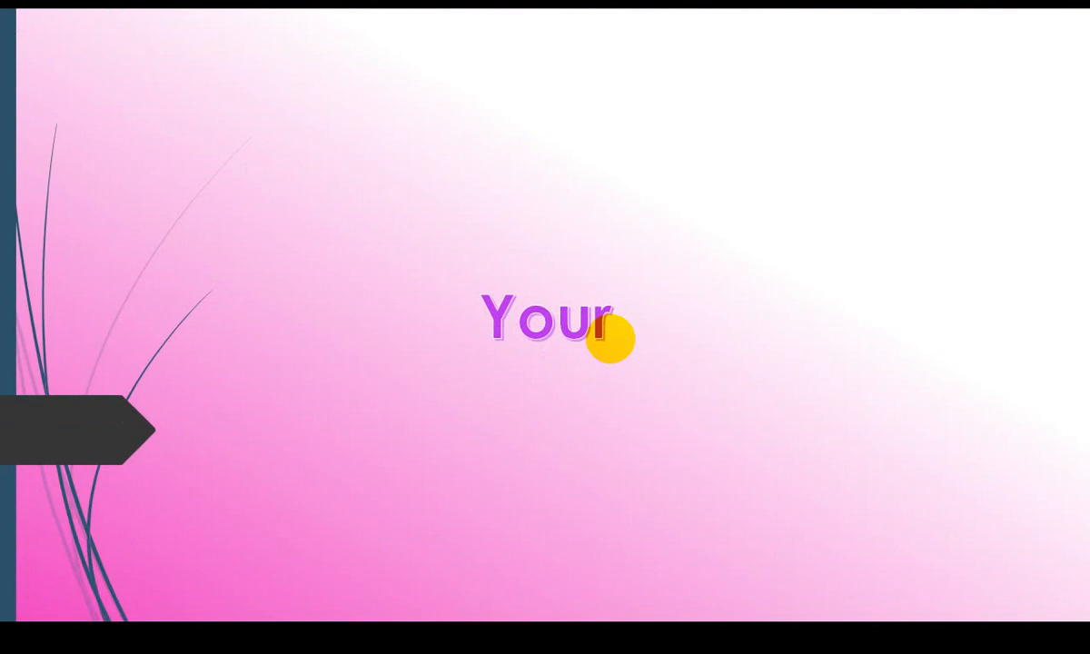
pyautogui.click(611, 338)
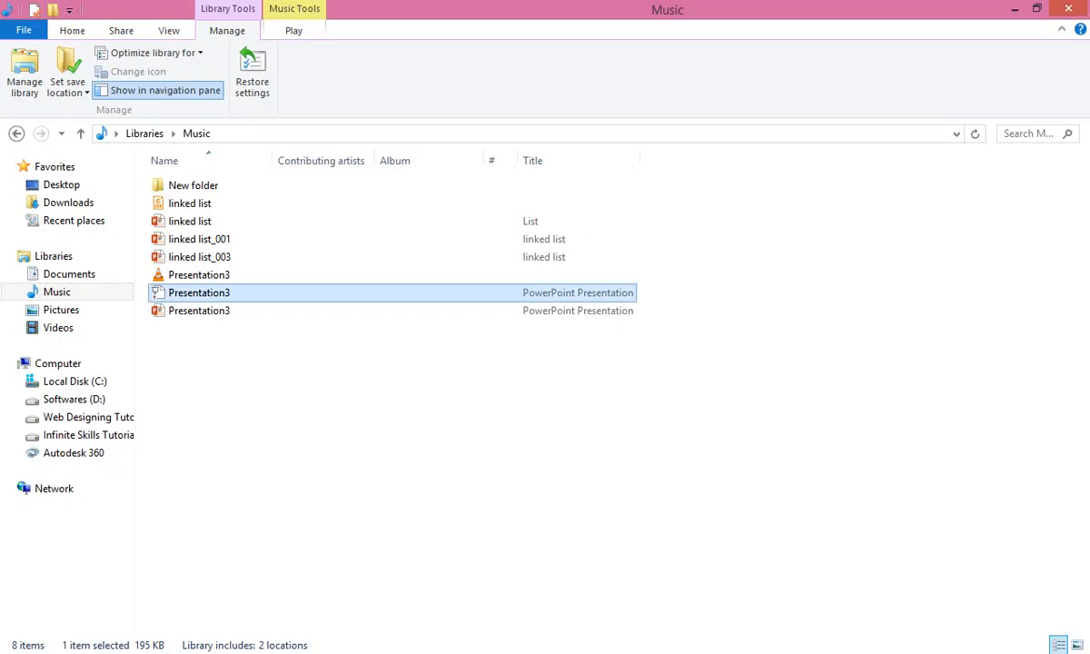
pyautogui.moveTo(200, 293)
pyautogui.mouseDown()
pyautogui.moveTo(161, 275)
pyautogui.moveTo(182, 292)
pyautogui.moveTo(212, 292)
pyautogui.mouseUp()
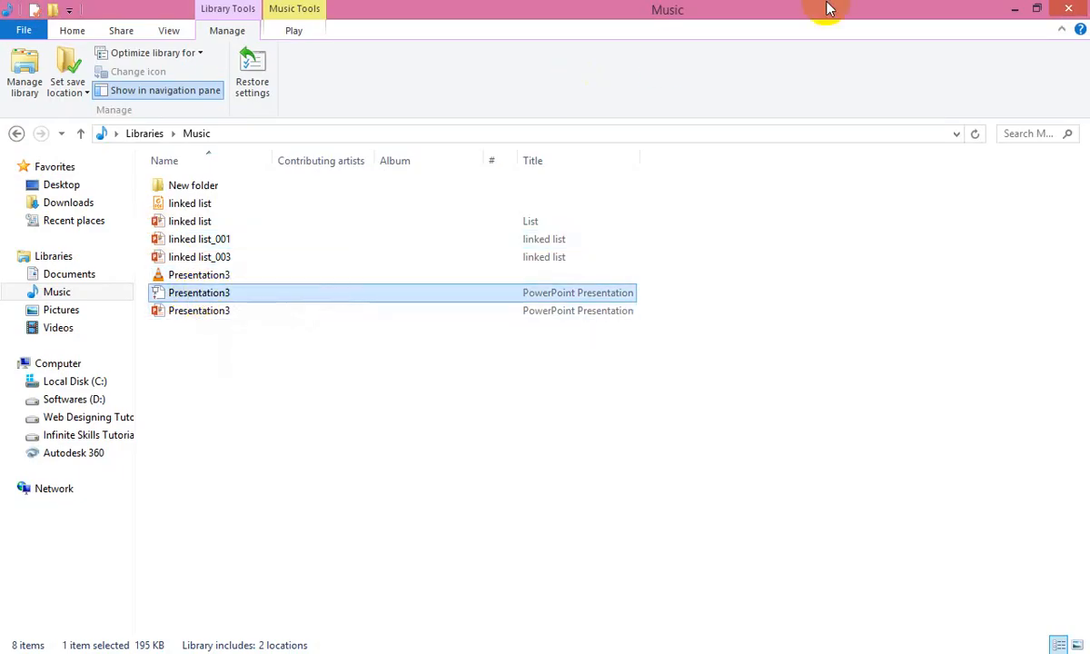
pyautogui.click(1014, 9)
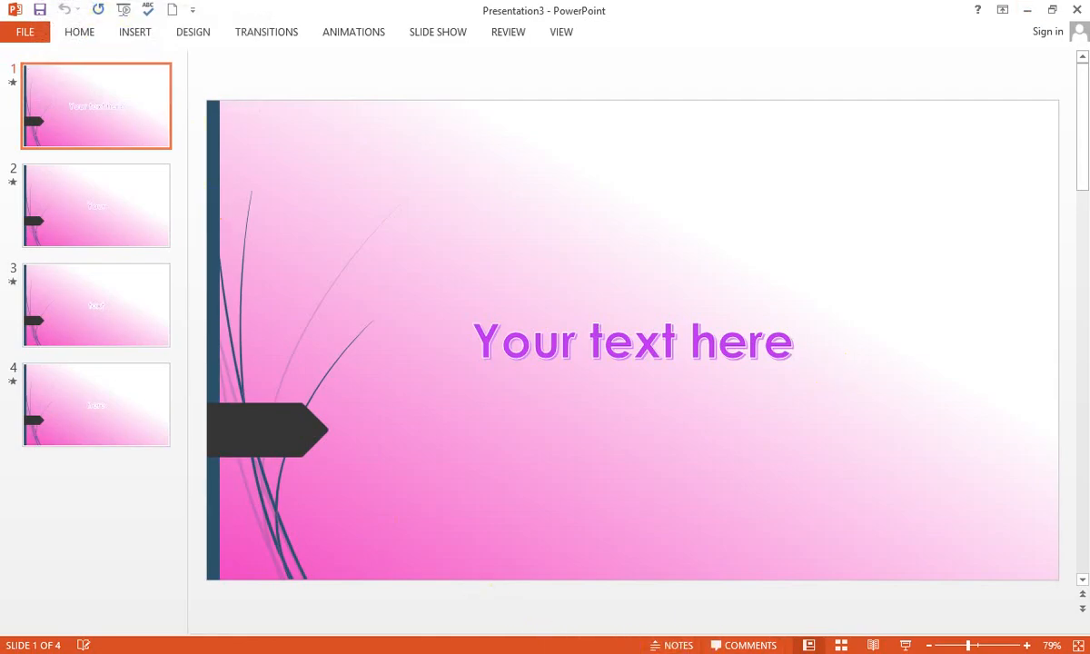
pyautogui.hotkey('alt', 'Tab')
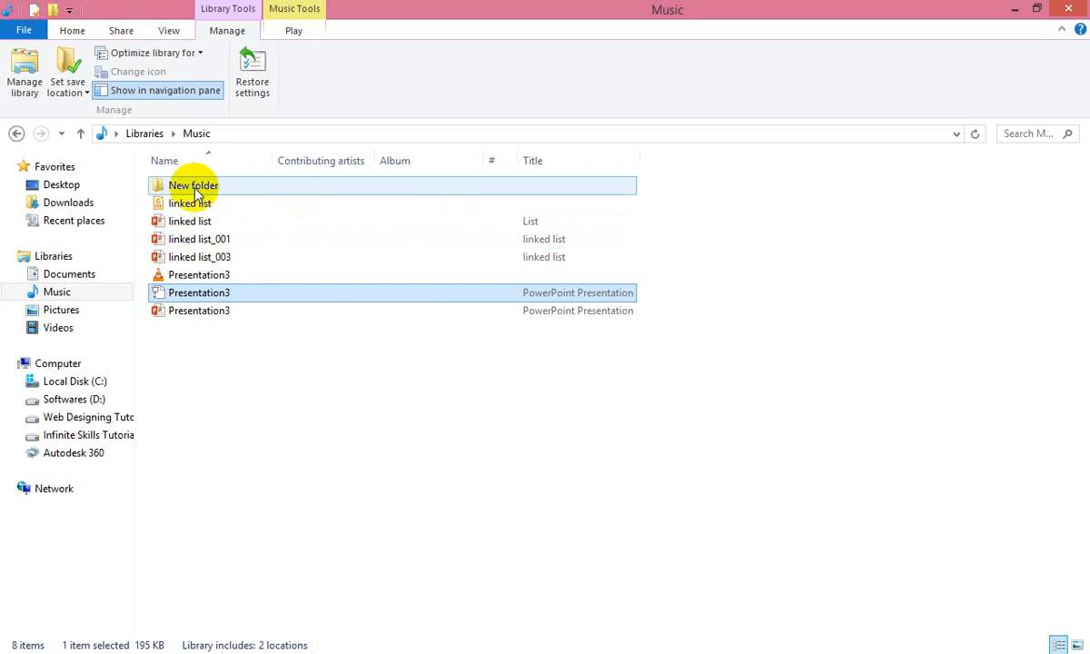
pyautogui.click(210, 277)
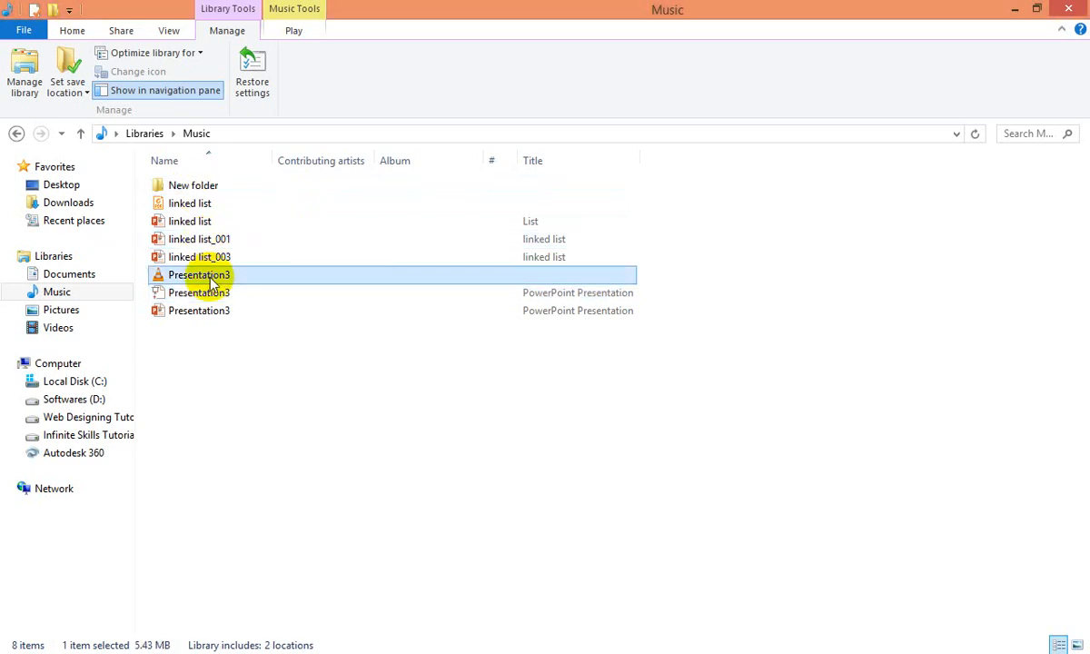
pyautogui.doubleClick(211, 279)
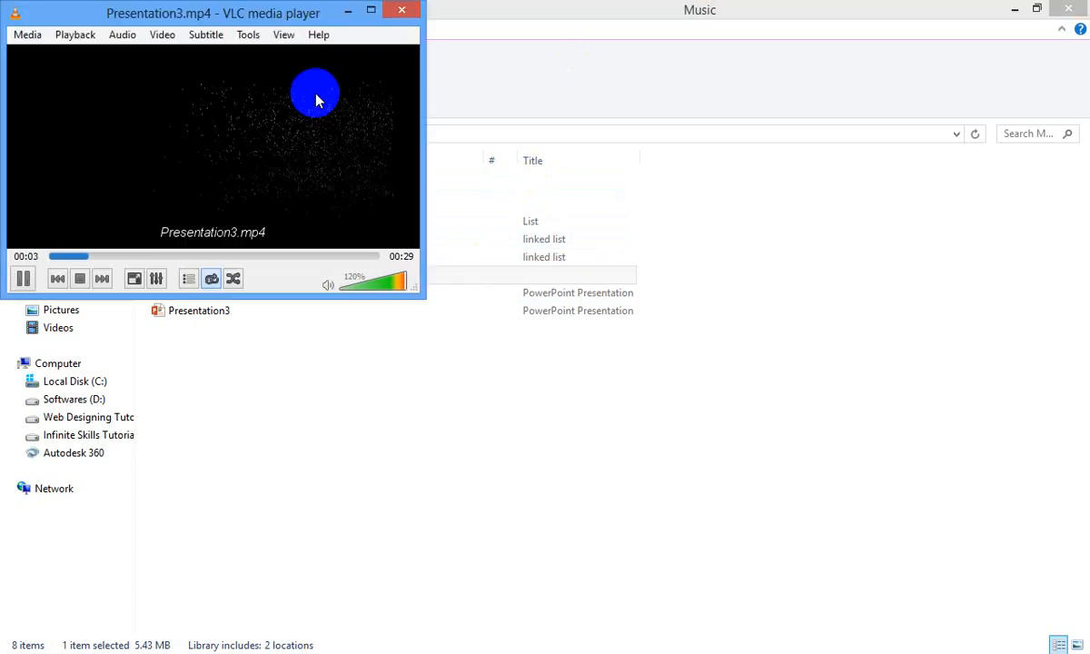
pyautogui.moveTo(283, 15); pyautogui.dragTo(522, 93)
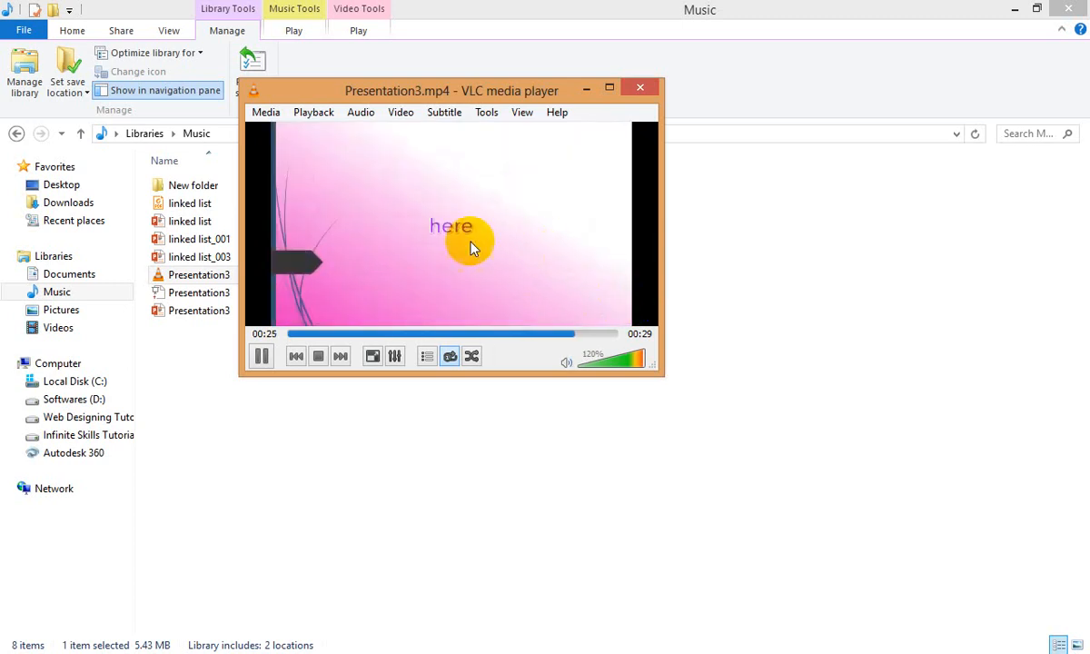
pyautogui.click(642, 89)
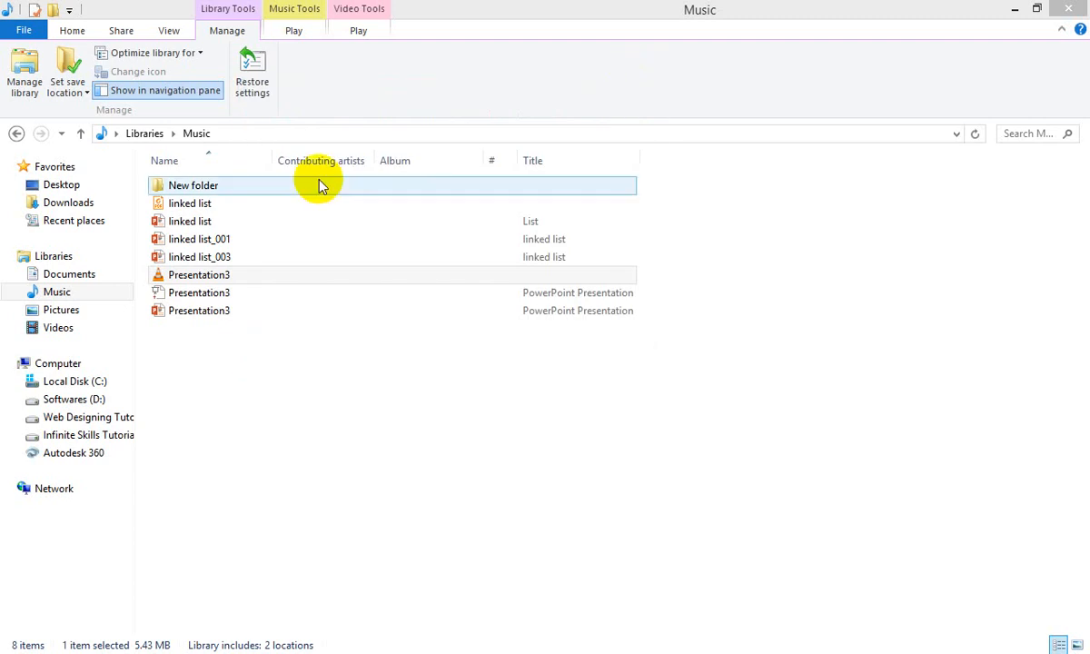
pyautogui.click(177, 203)
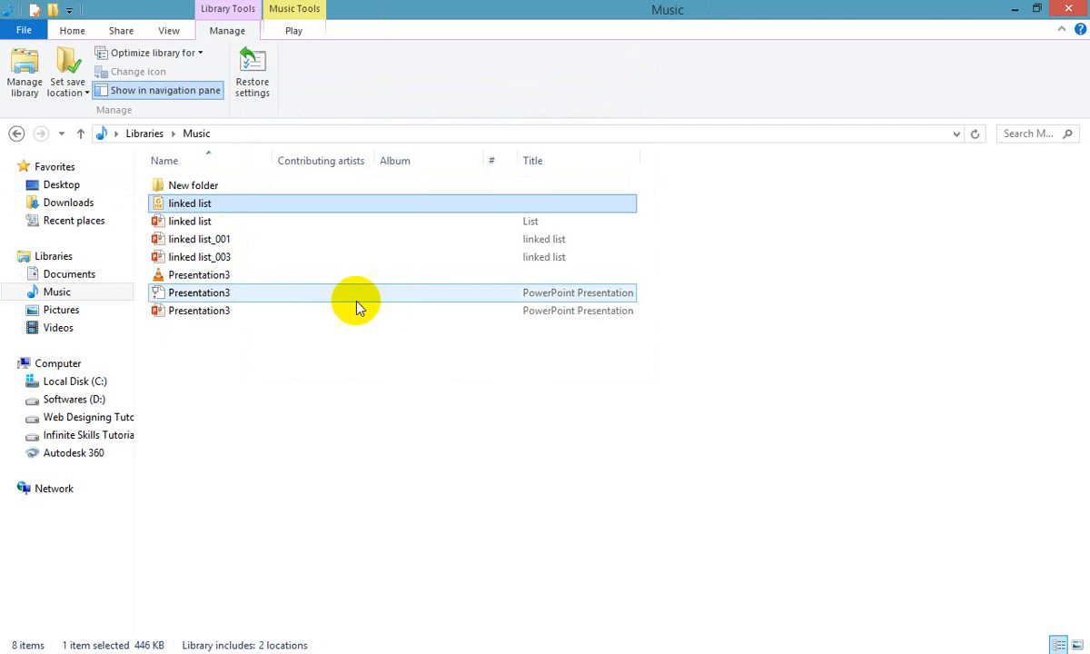
pyautogui.click(360, 300)
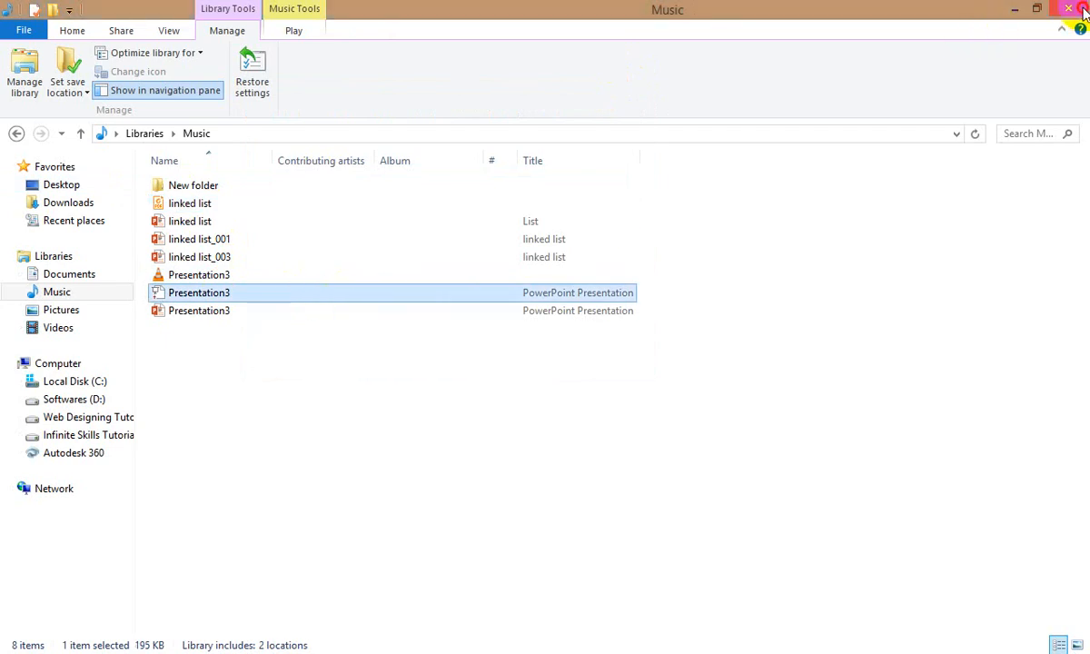
# Step: Save Presentation3 as a PowerPoint Picture Presentation named 'picture' in the Music folder
pyautogui.click(1081, 9)
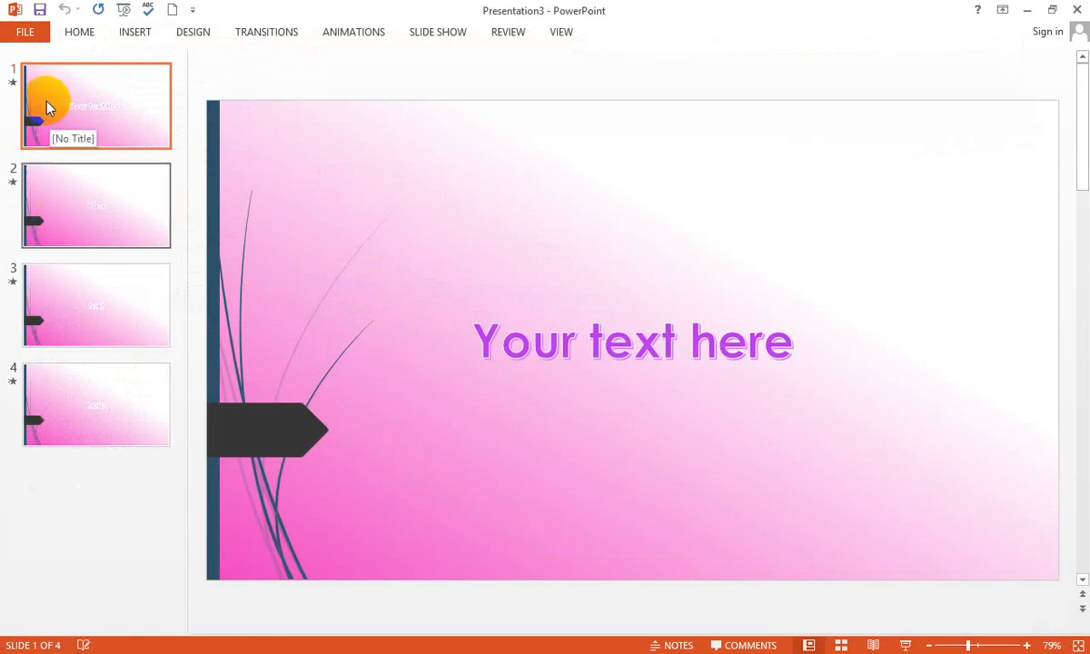
pyautogui.click(28, 37)
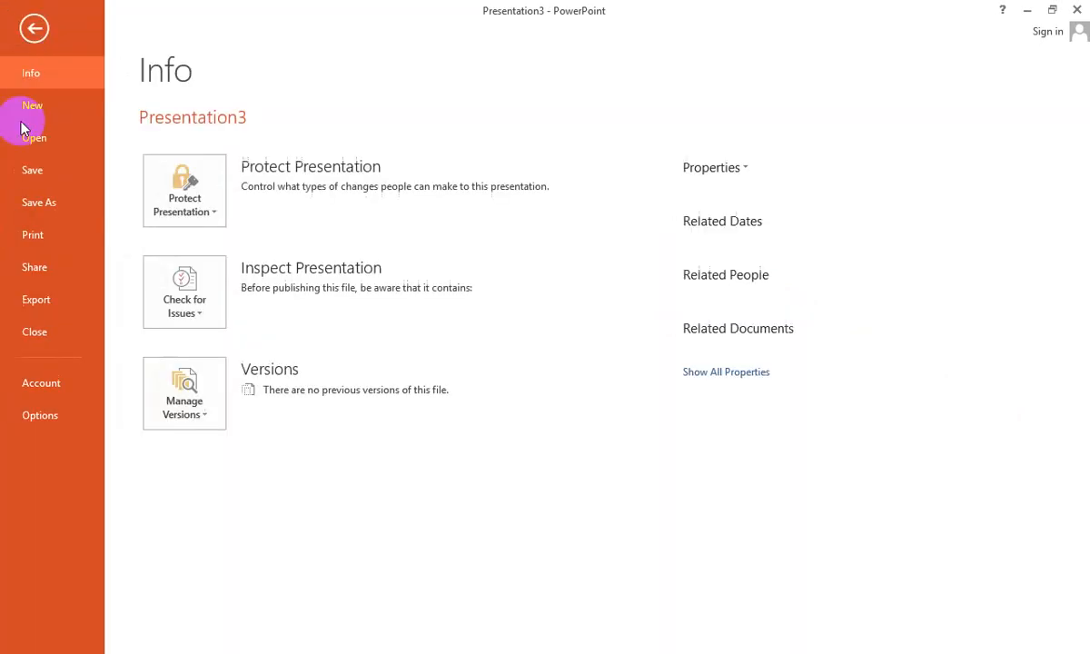
pyautogui.click(41, 307)
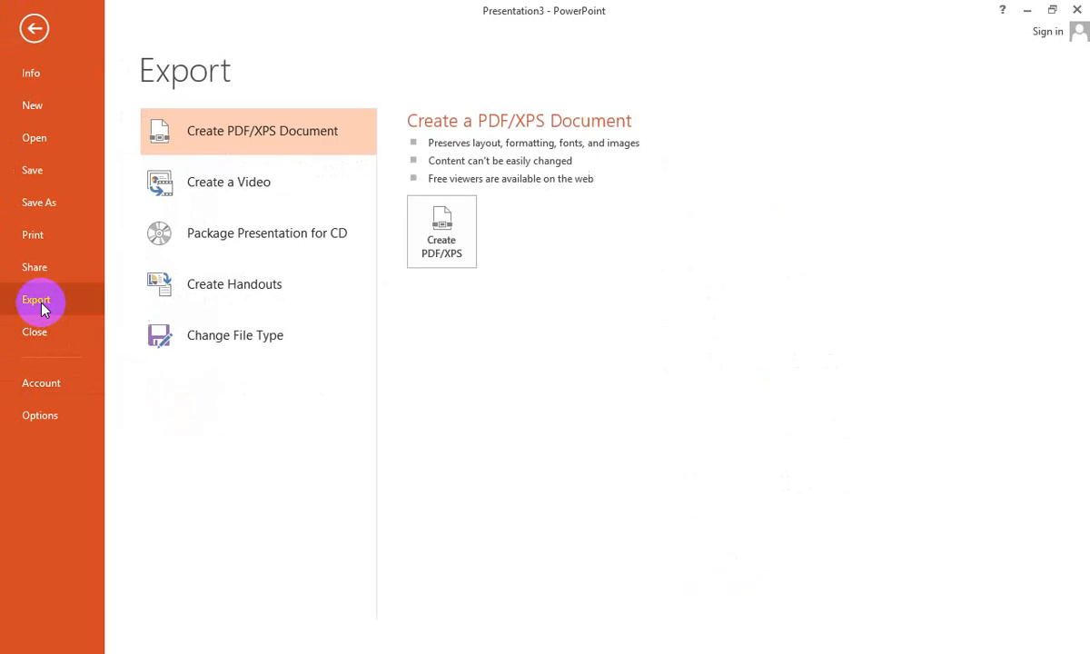
pyautogui.click(238, 338)
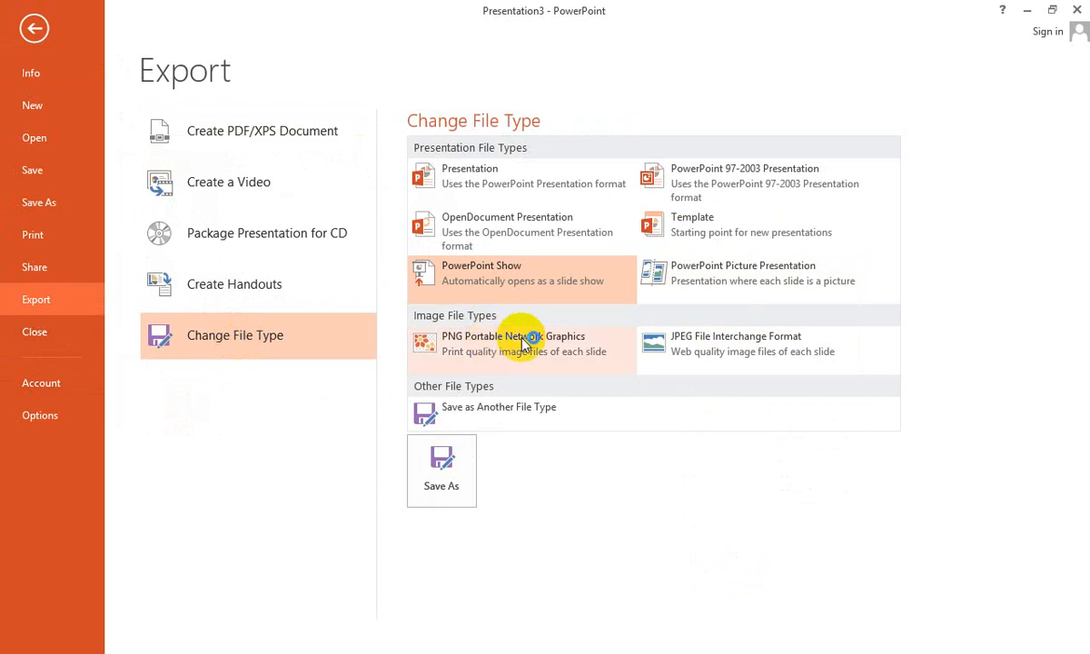
pyautogui.click(680, 352)
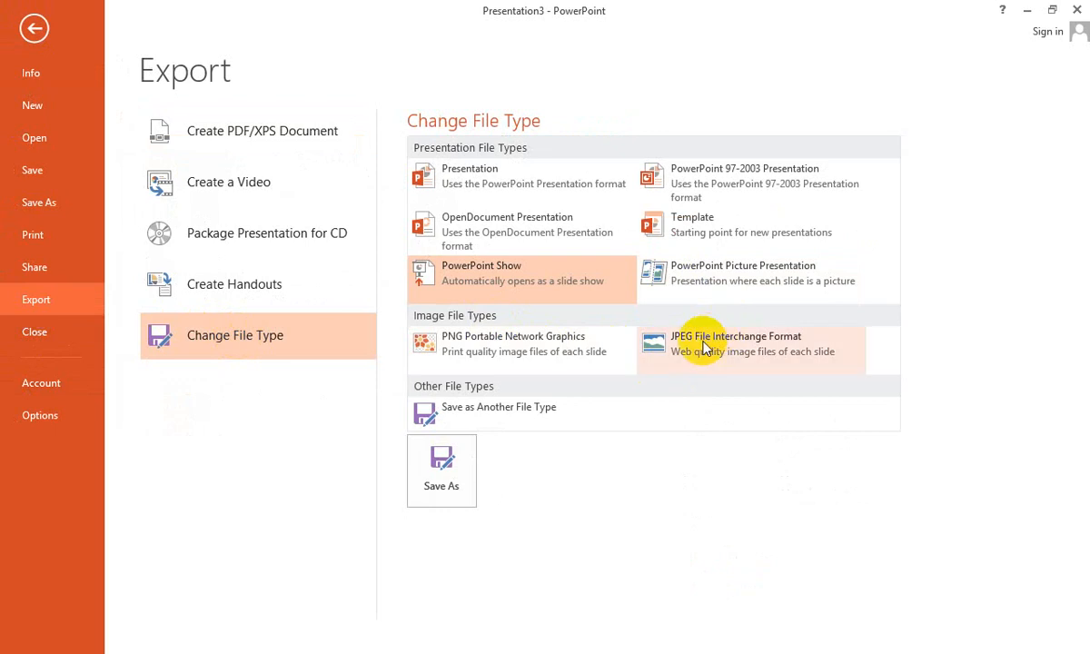
pyautogui.click(740, 277)
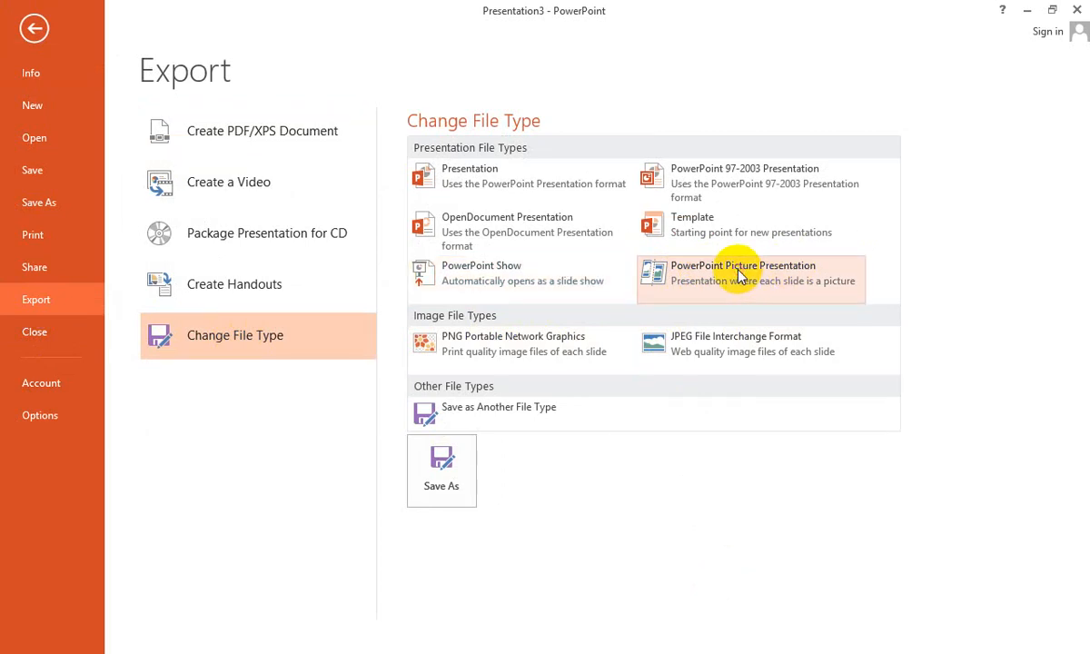
pyautogui.click(445, 479)
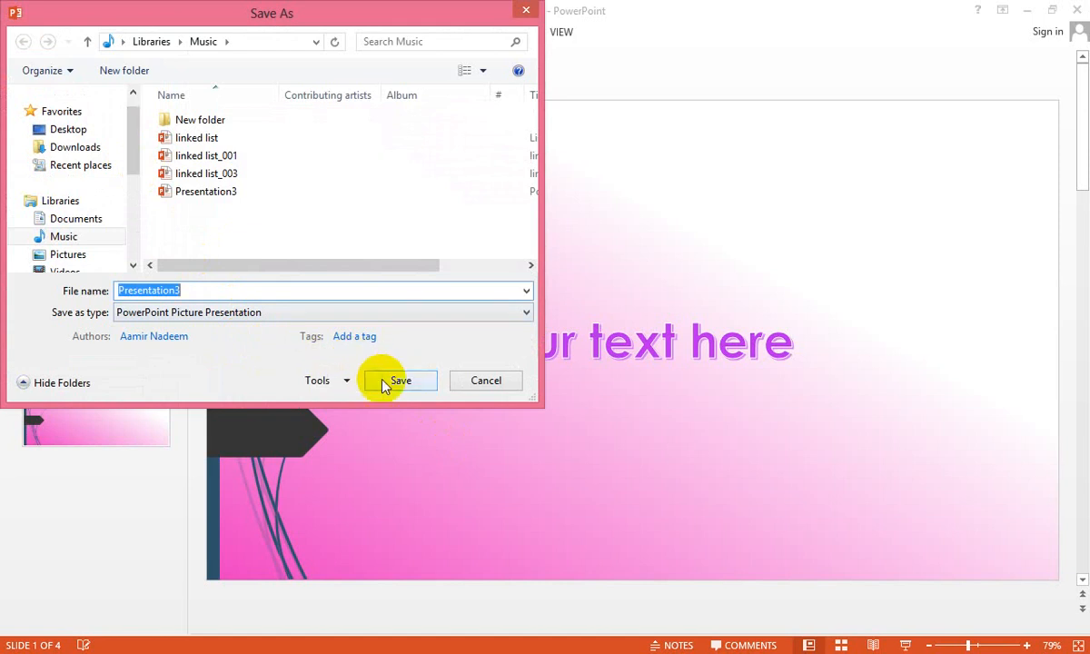
pyautogui.click(382, 381)
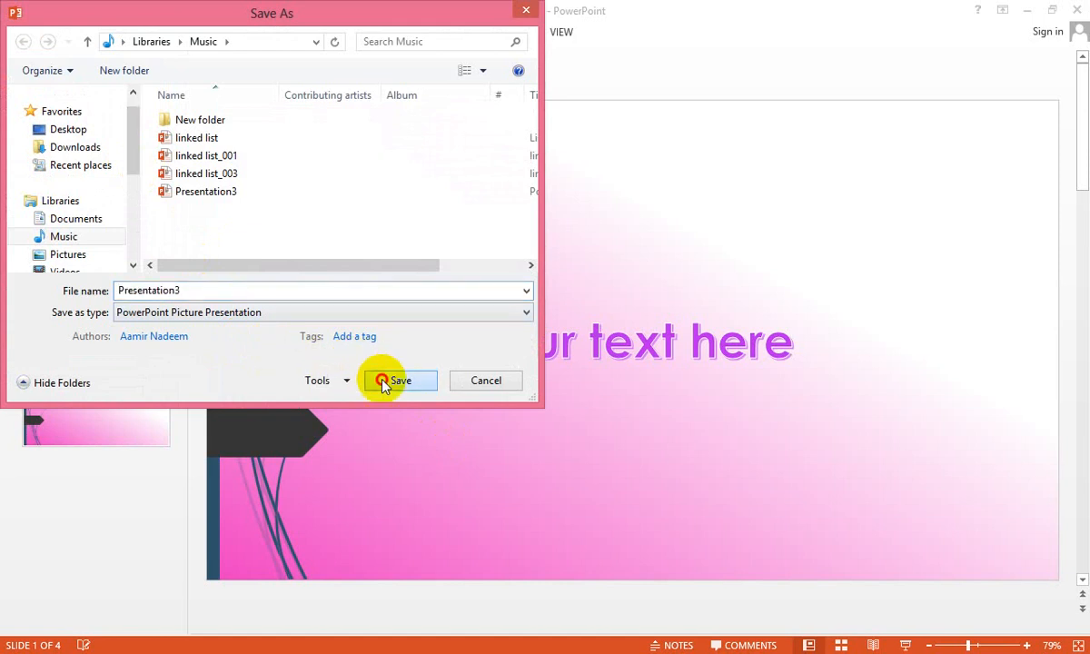
pyautogui.doubleClick(192, 287)
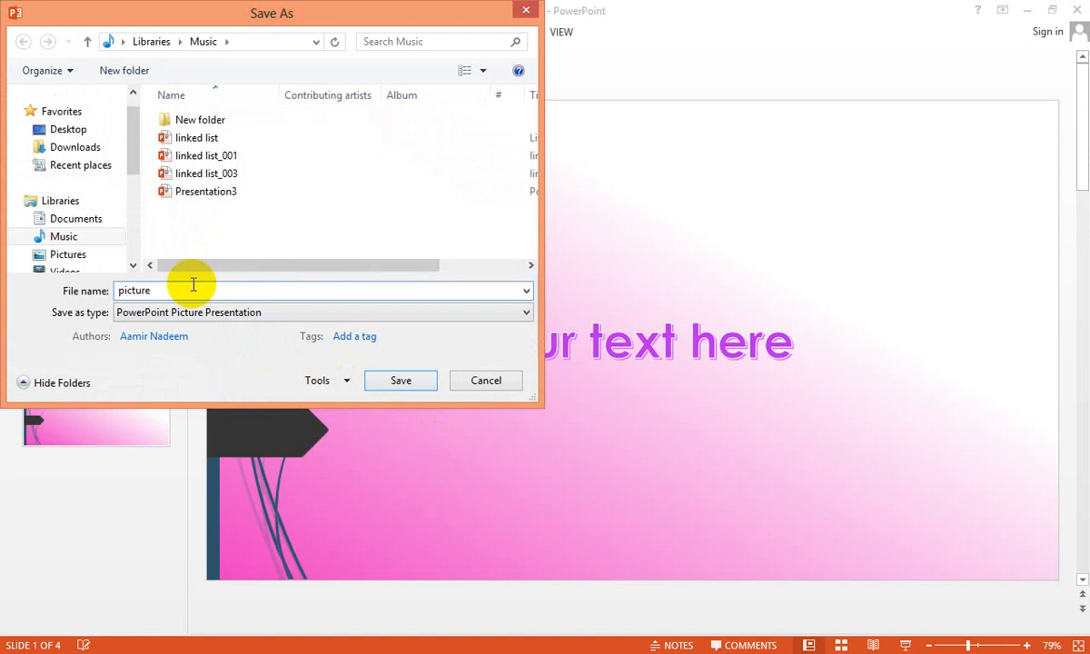
pyautogui.write('picture')
pyautogui.press('Return')
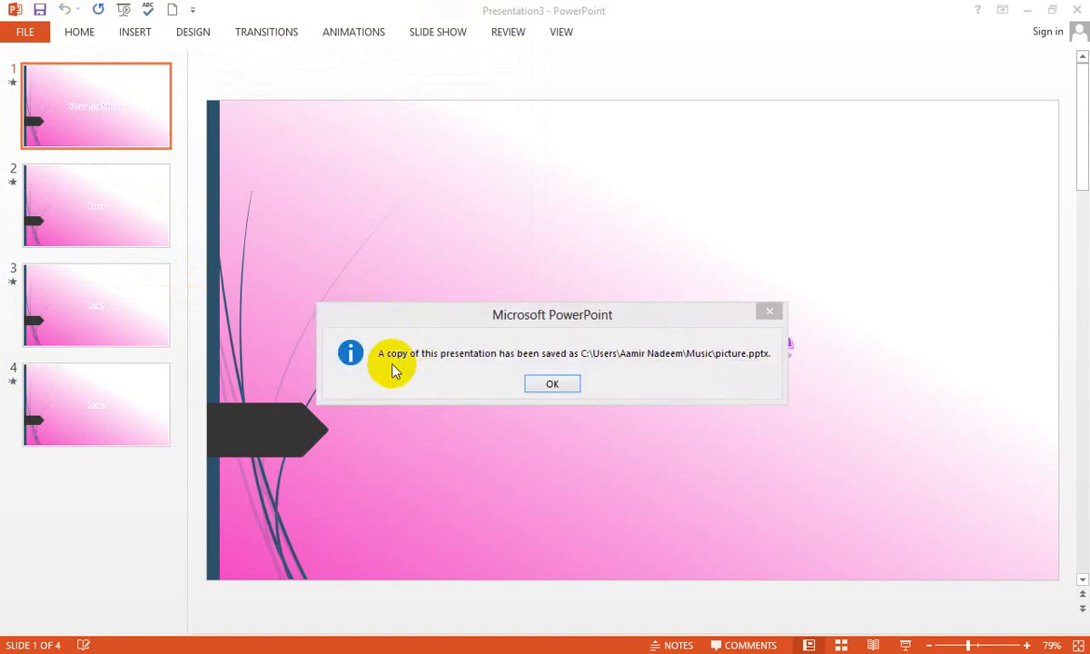
pyautogui.click(554, 386)
# Step: Open picture.pptx from the Music library
pyautogui.press('super+e')
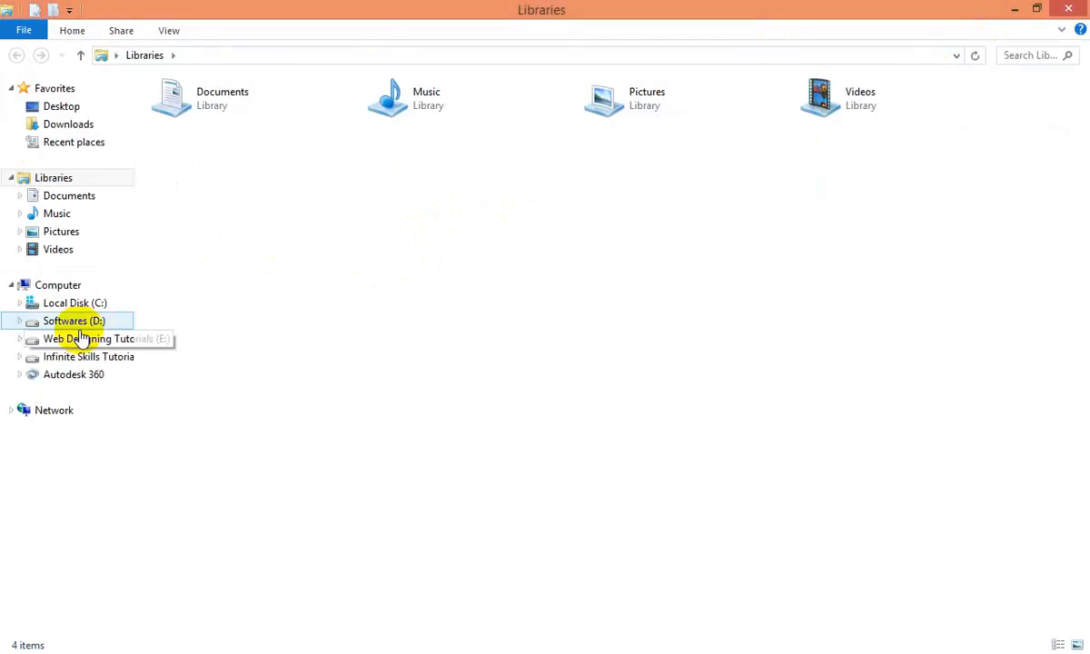
pyautogui.click(65, 230)
pyautogui.click(73, 214)
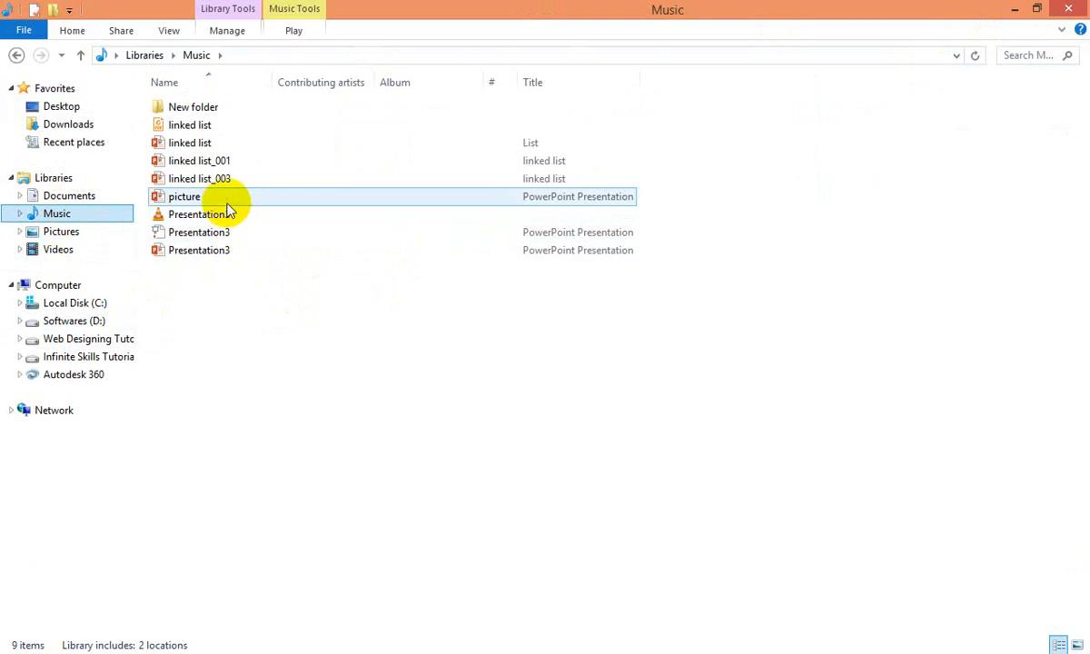
pyautogui.click(229, 204)
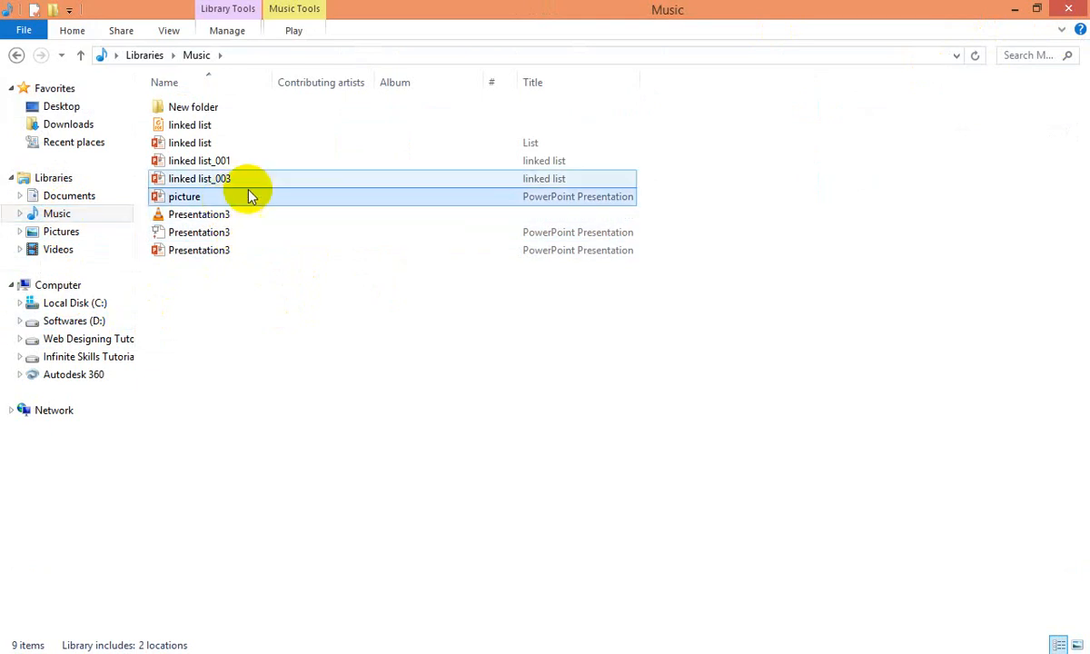
pyautogui.doubleClick(338, 198)
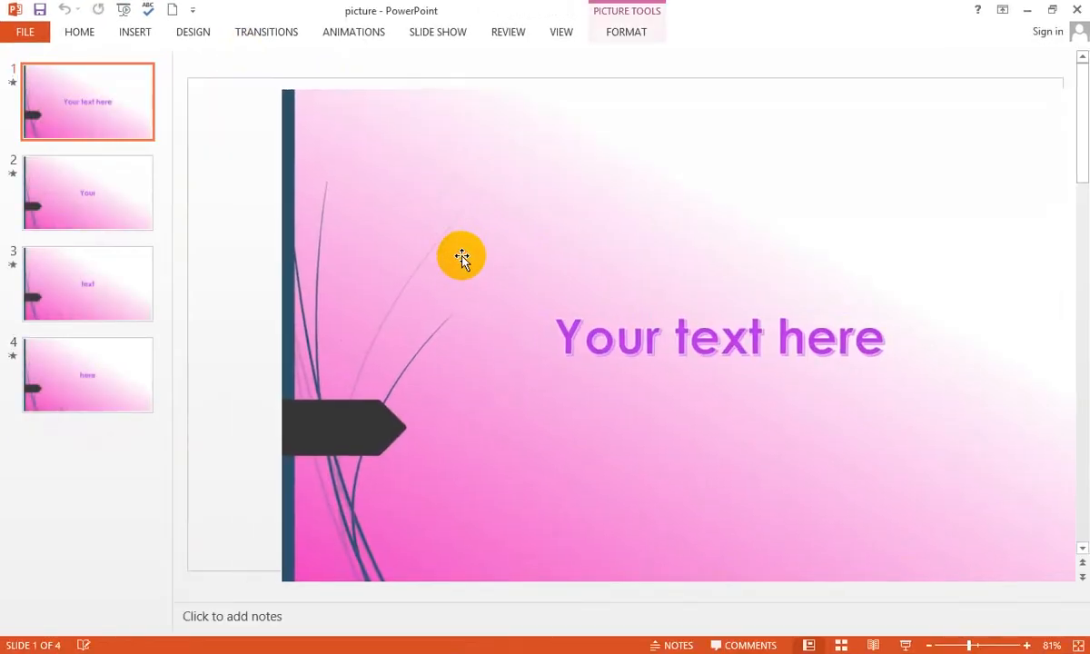
# Step: Drag the slide content to confirm it is a whole image, then close picture.pptx without saving
pyautogui.moveTo(461, 257); pyautogui.dragTo(405, 258)
pyautogui.moveTo(524, 277); pyautogui.dragTo(403, 279)
pyautogui.moveTo(531, 327); pyautogui.dragTo(706, 298)
pyautogui.moveTo(495, 331); pyautogui.dragTo(440, 348)
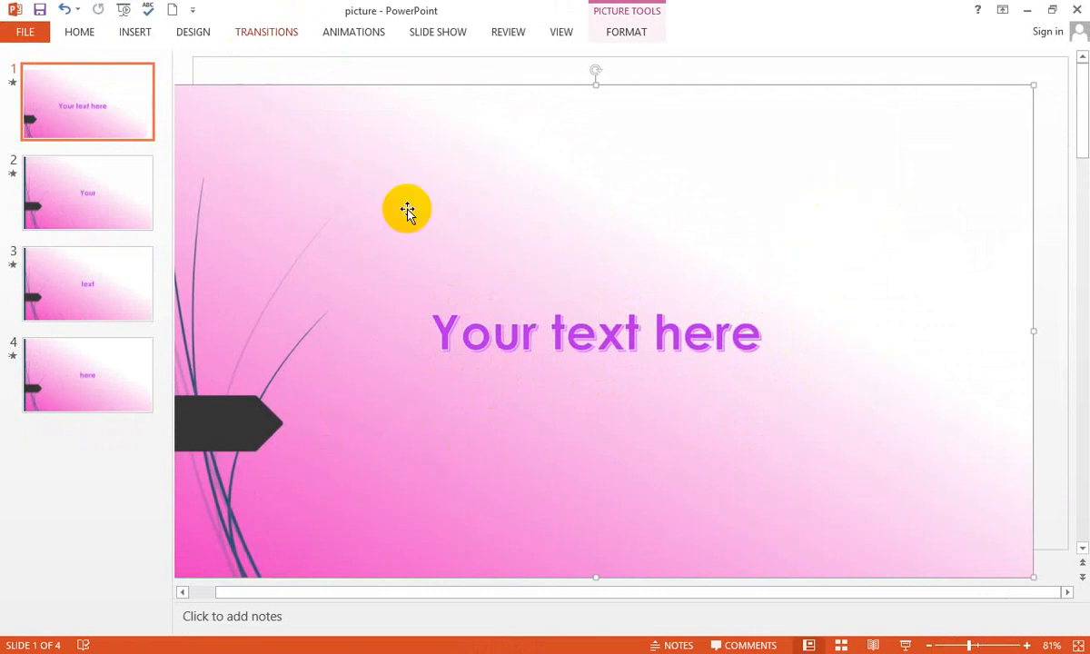
pyautogui.click(1074, 11)
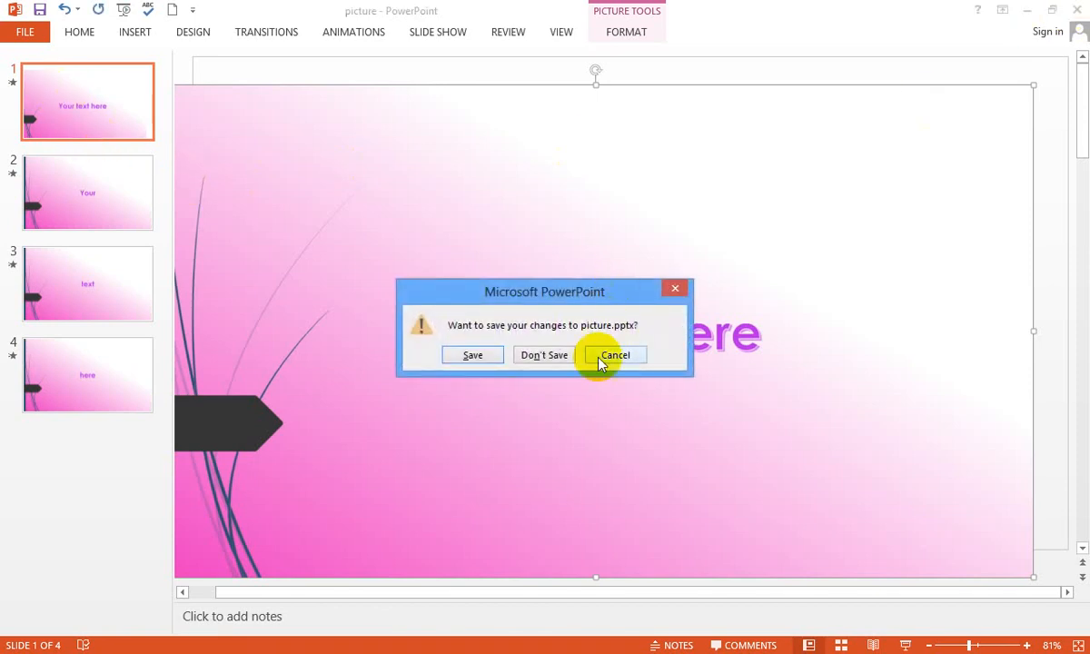
pyautogui.click(540, 355)
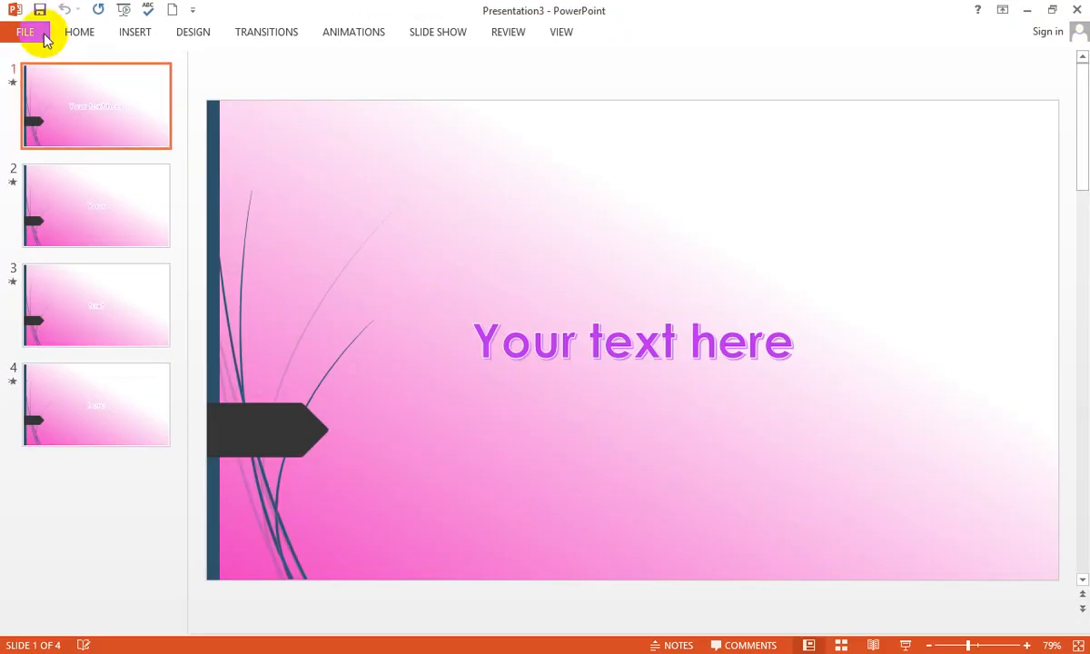
# Step: Export all four slides of Presentation3 as PNG images named 'png' in the Music folder
pyautogui.click(34, 36)
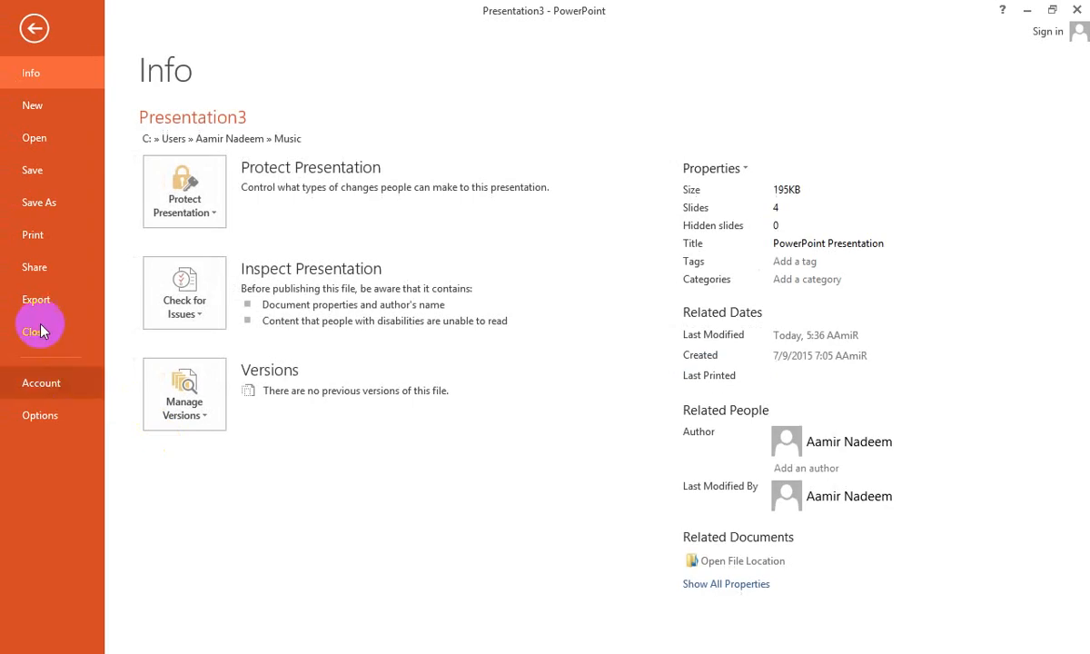
pyautogui.click(47, 309)
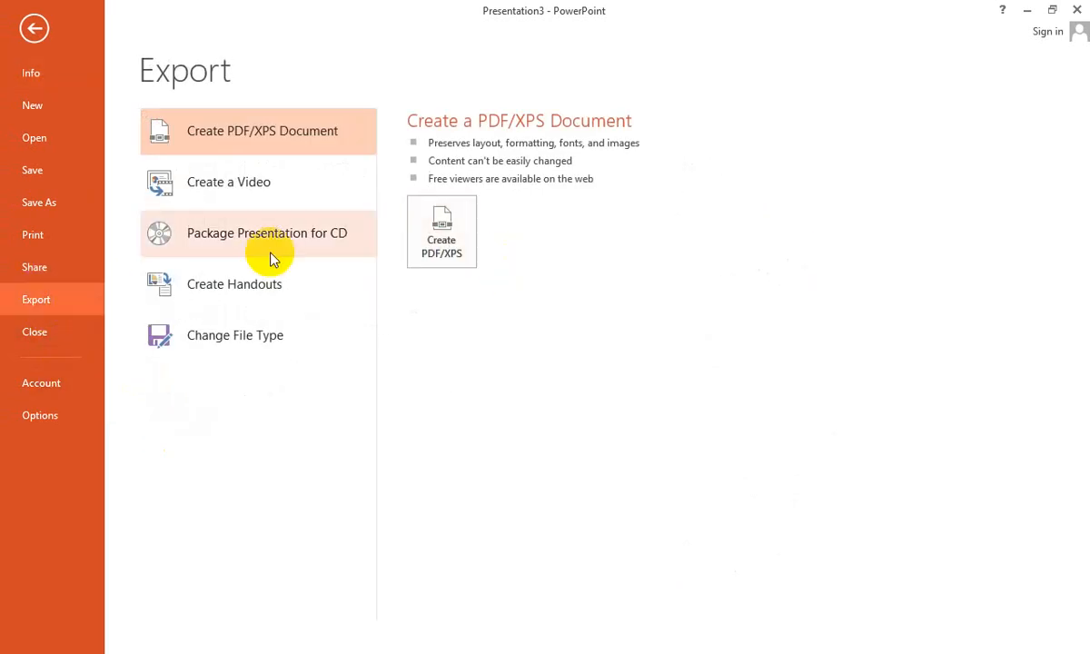
pyautogui.click(237, 335)
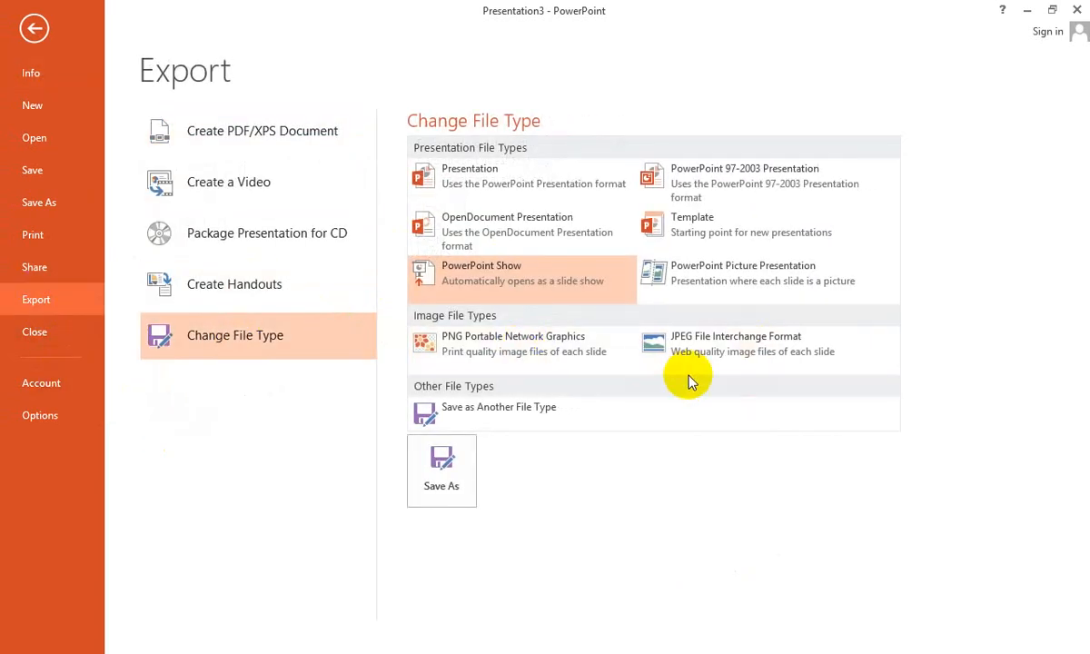
pyautogui.click(465, 339)
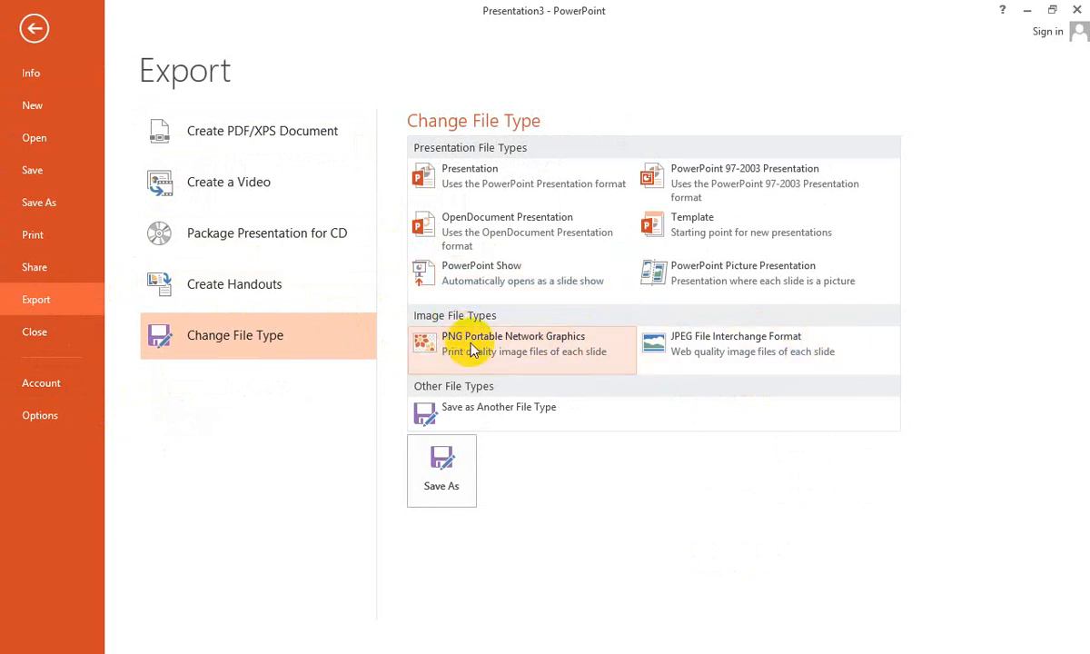
pyautogui.click(440, 466)
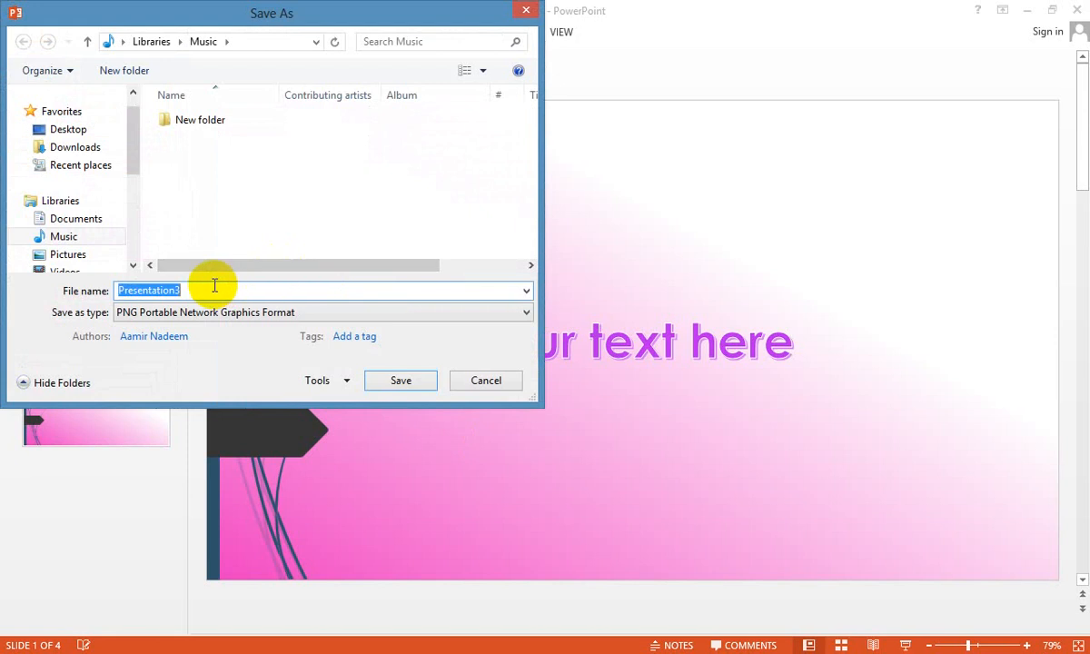
pyautogui.write('png')
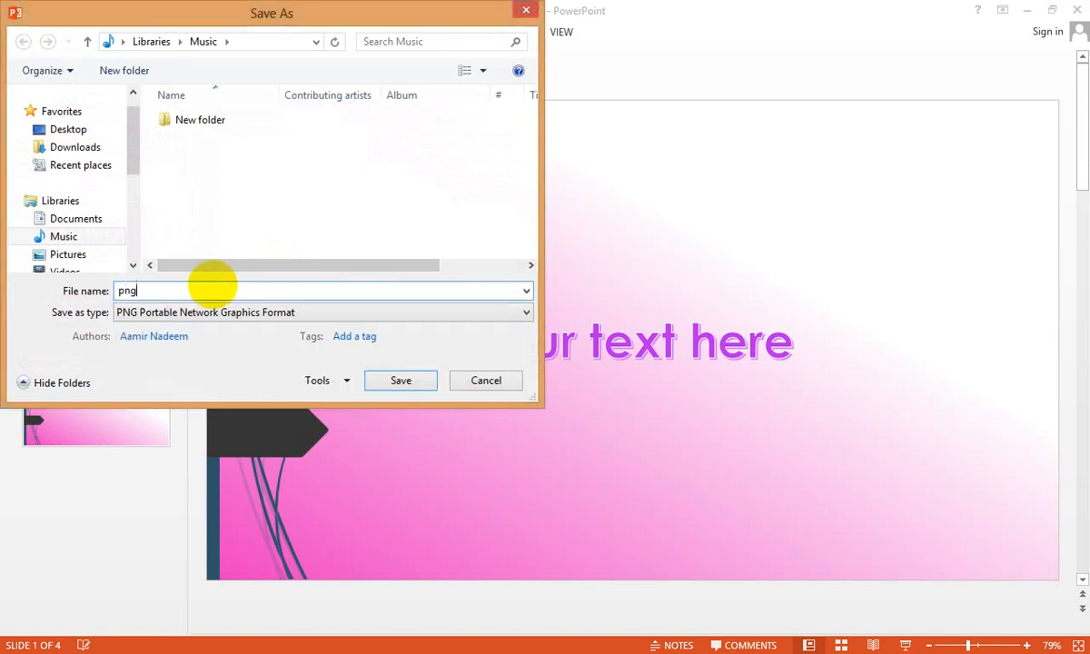
pyautogui.click(400, 381)
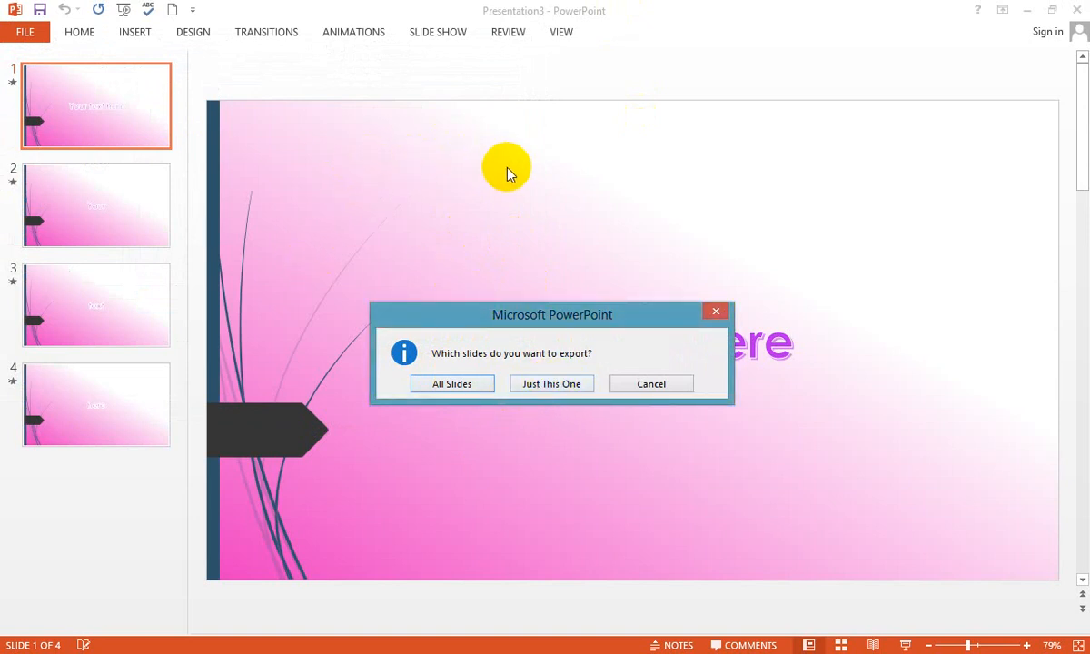
pyautogui.click(445, 383)
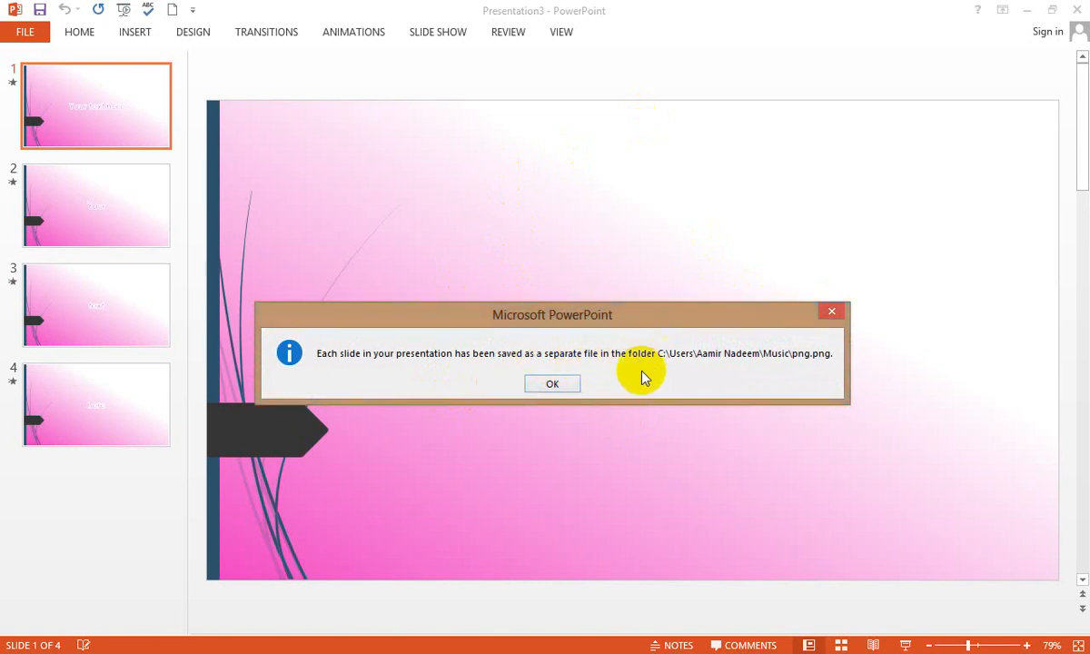
pyautogui.click(550, 386)
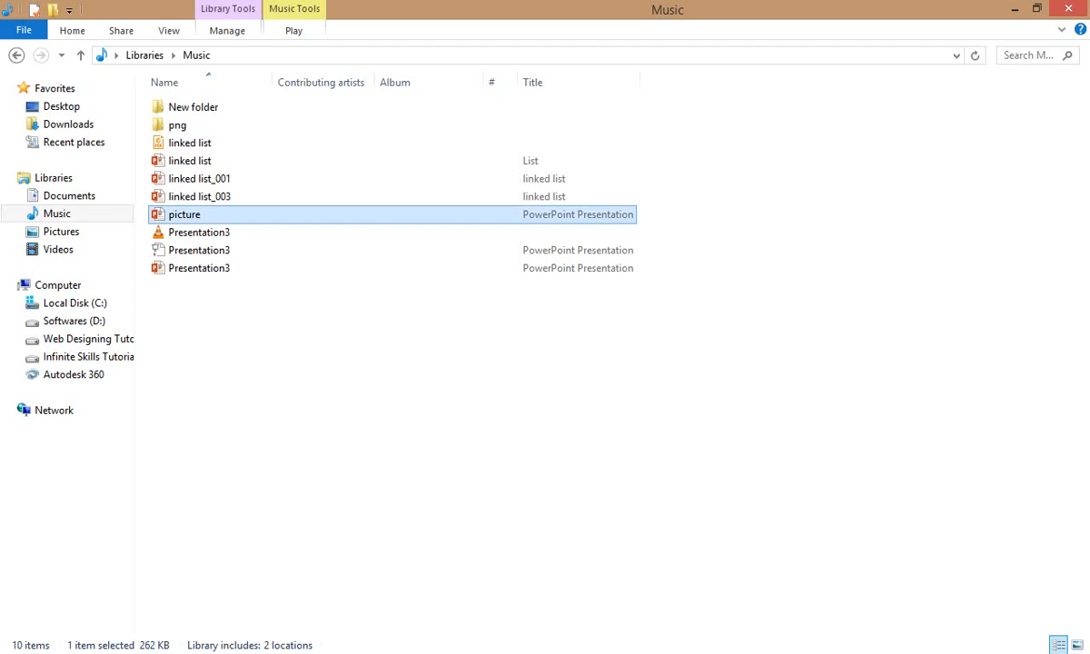
# Step: Open the png folder in Music and preview the Slide1 image
pyautogui.click(250, 357)
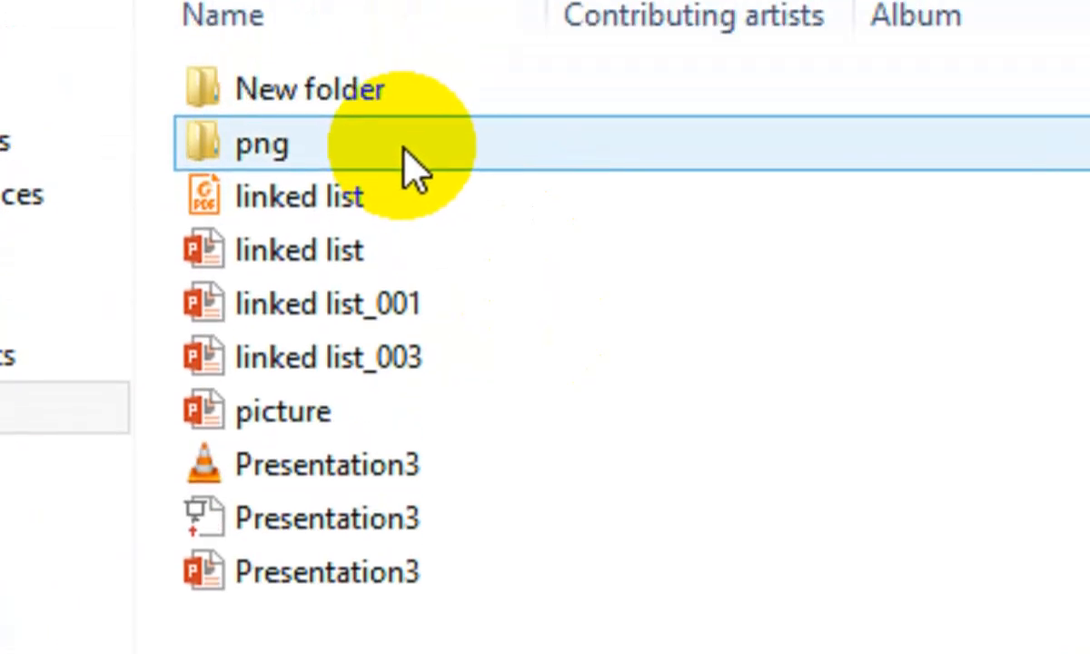
pyautogui.doubleClick(406, 153)
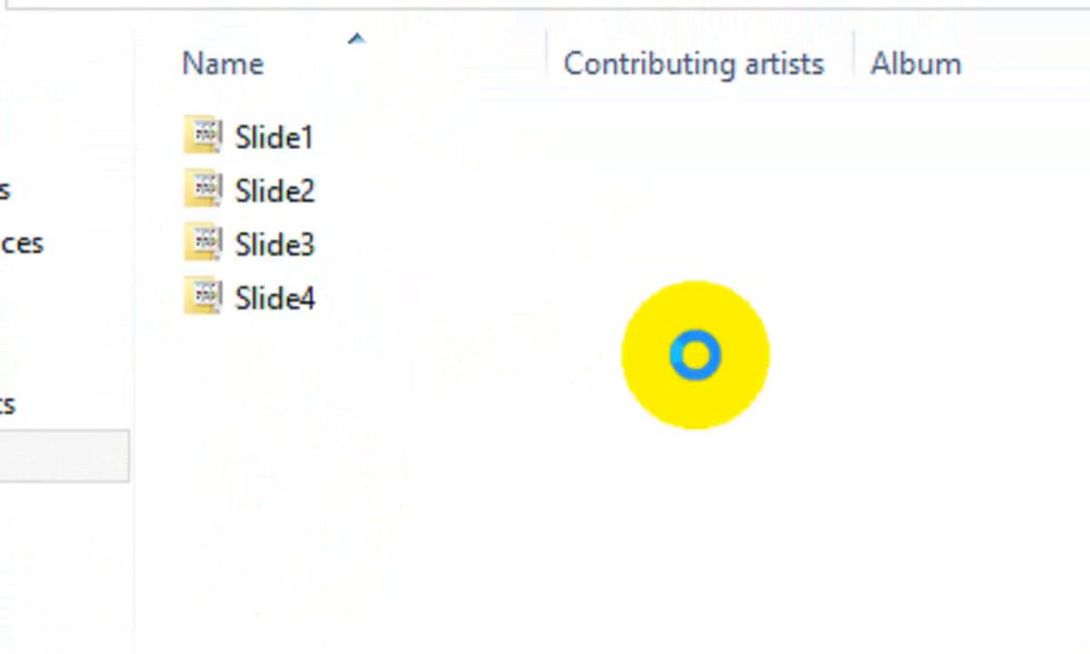
pyautogui.click(314, 210)
pyautogui.click(304, 143)
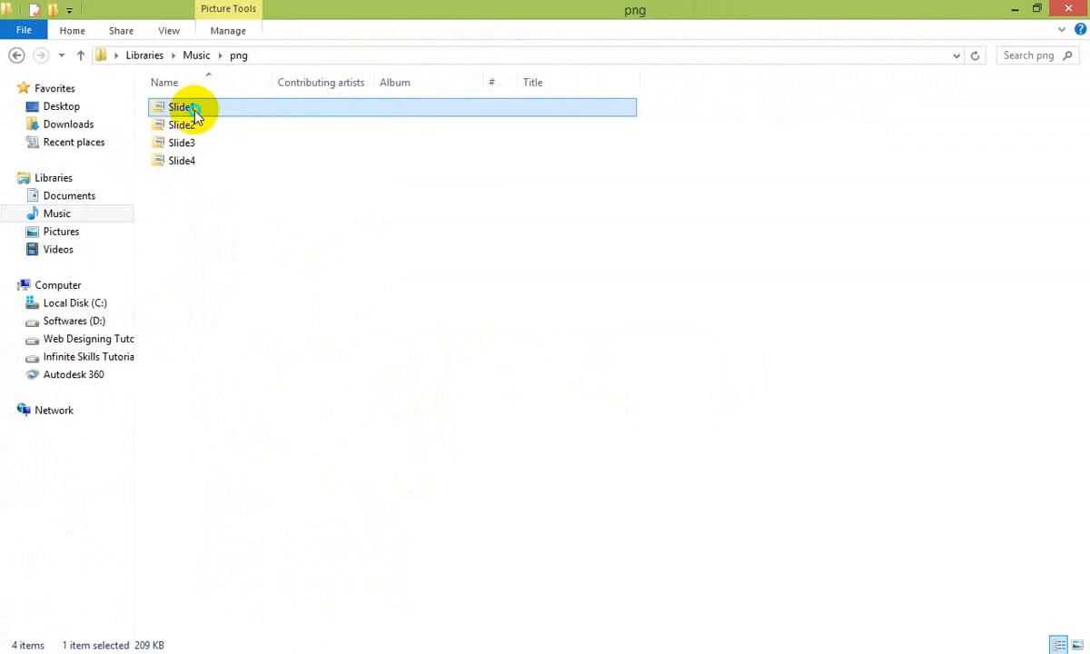
pyautogui.rightClick(192, 107)
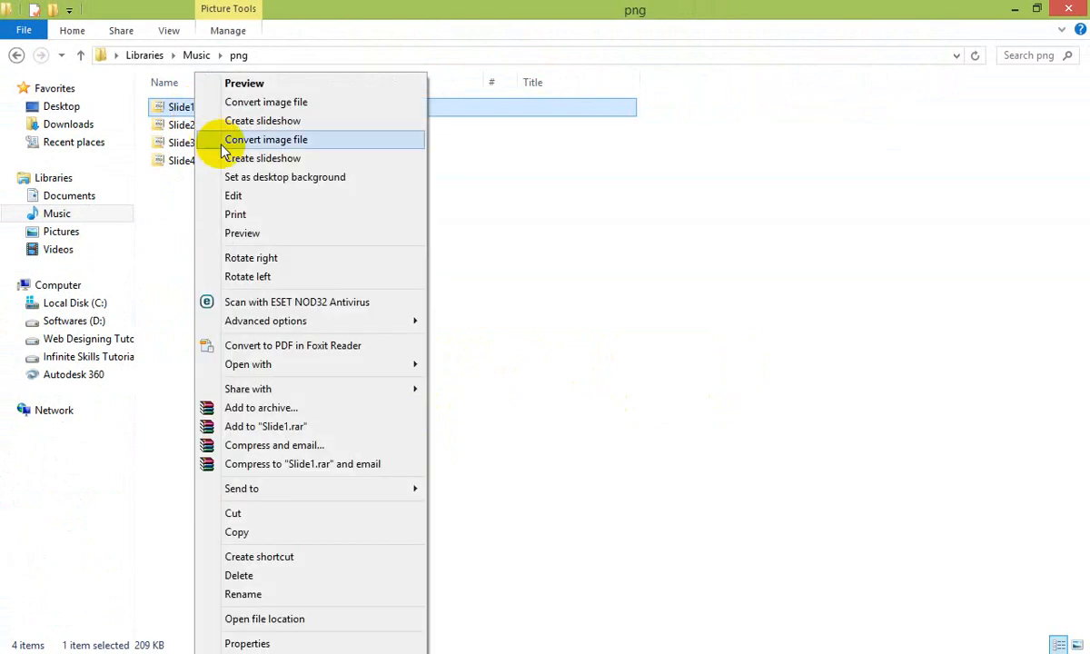
pyautogui.click(260, 233)
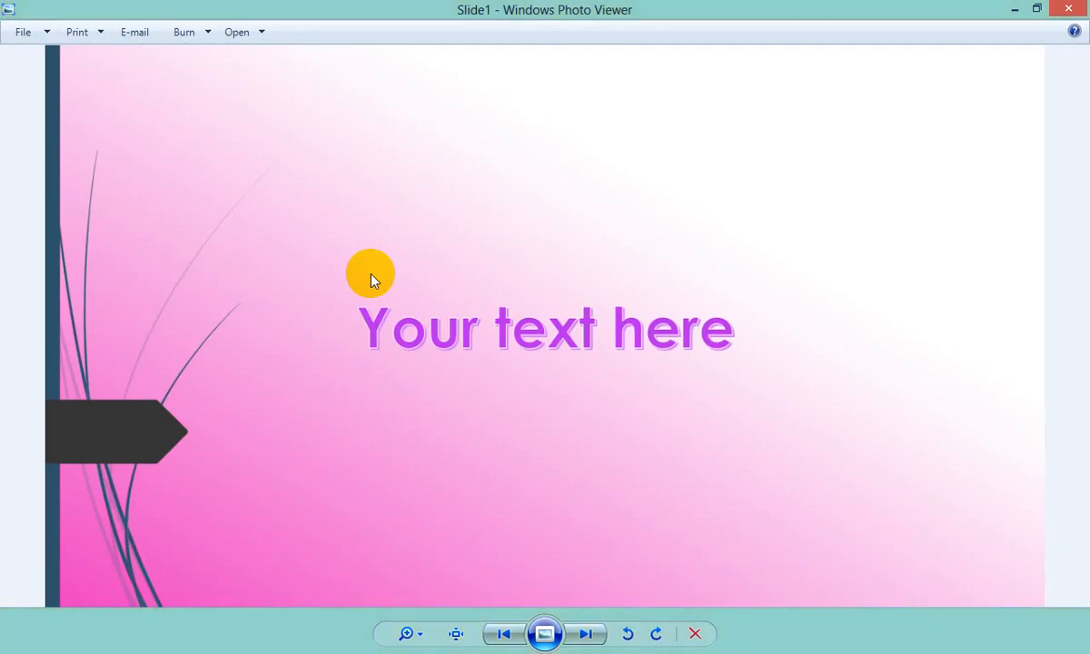
# Step: Browse the slide images back to Slide1 and forward to Slide4, then close Photo Viewer
pyautogui.press('Right')
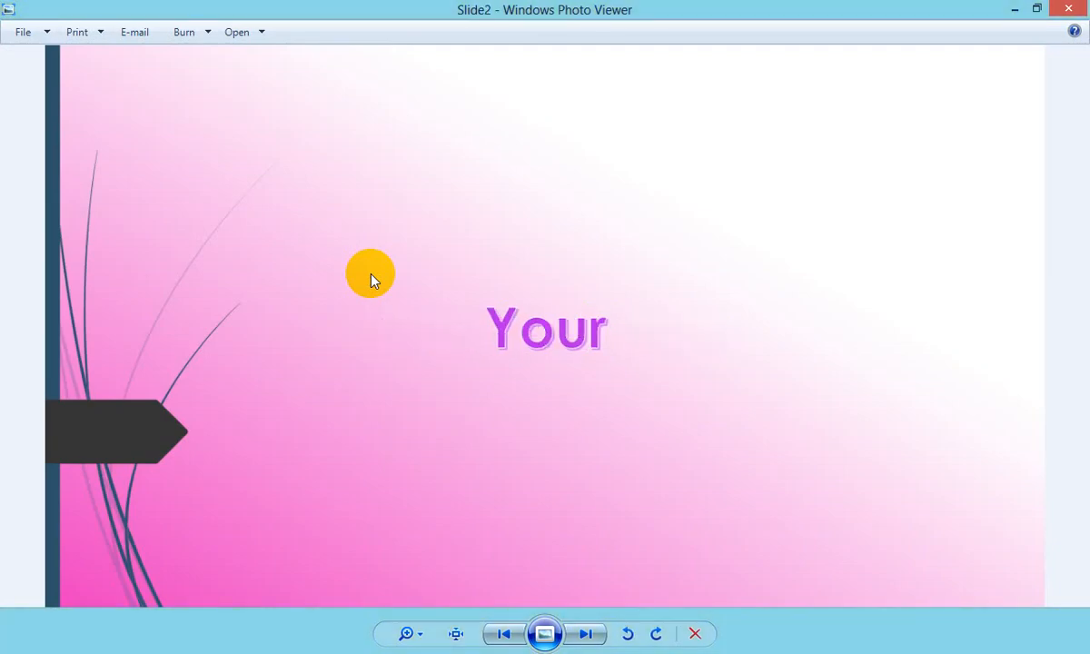
pyautogui.press('Right')
pyautogui.press('Right')
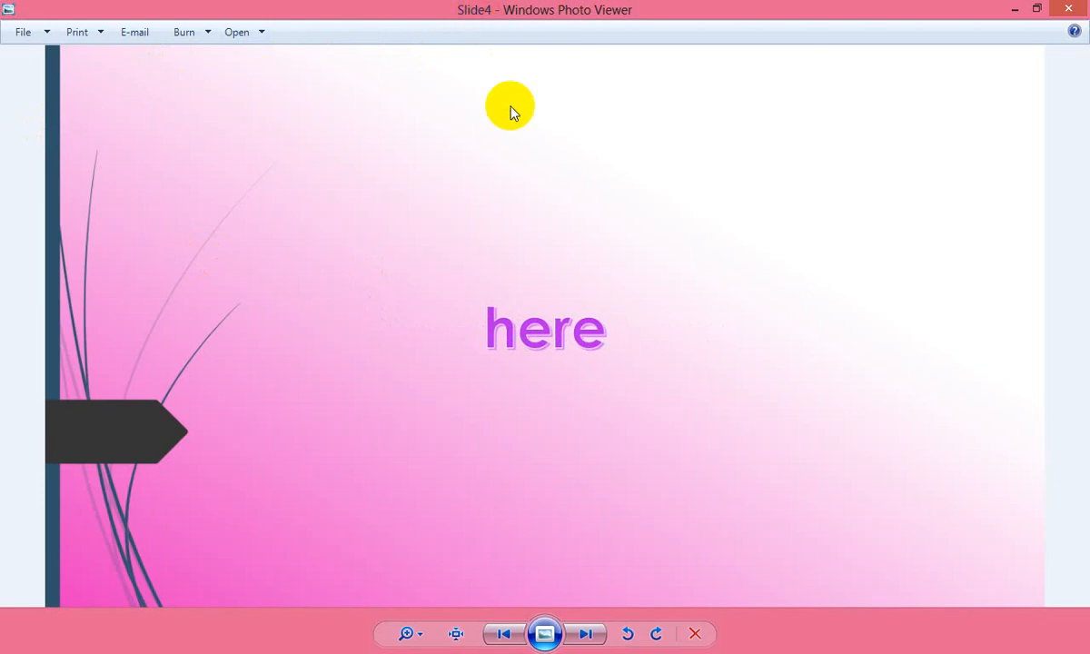
pyautogui.click(511, 642)
pyautogui.click(511, 643)
pyautogui.click(511, 642)
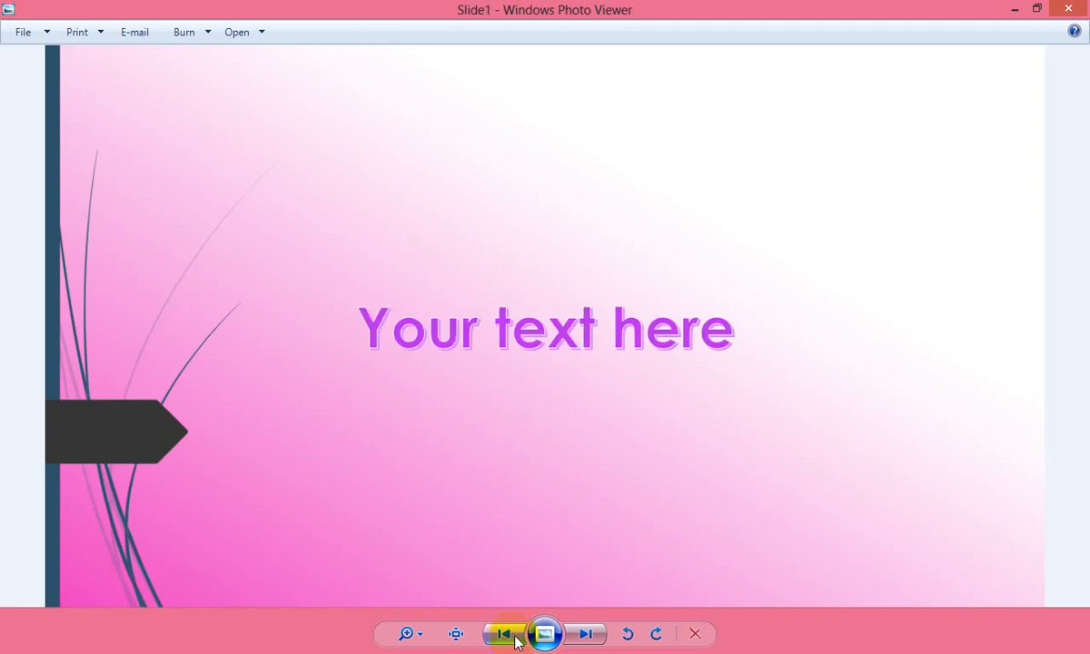
pyautogui.click(579, 634)
pyautogui.click(578, 634)
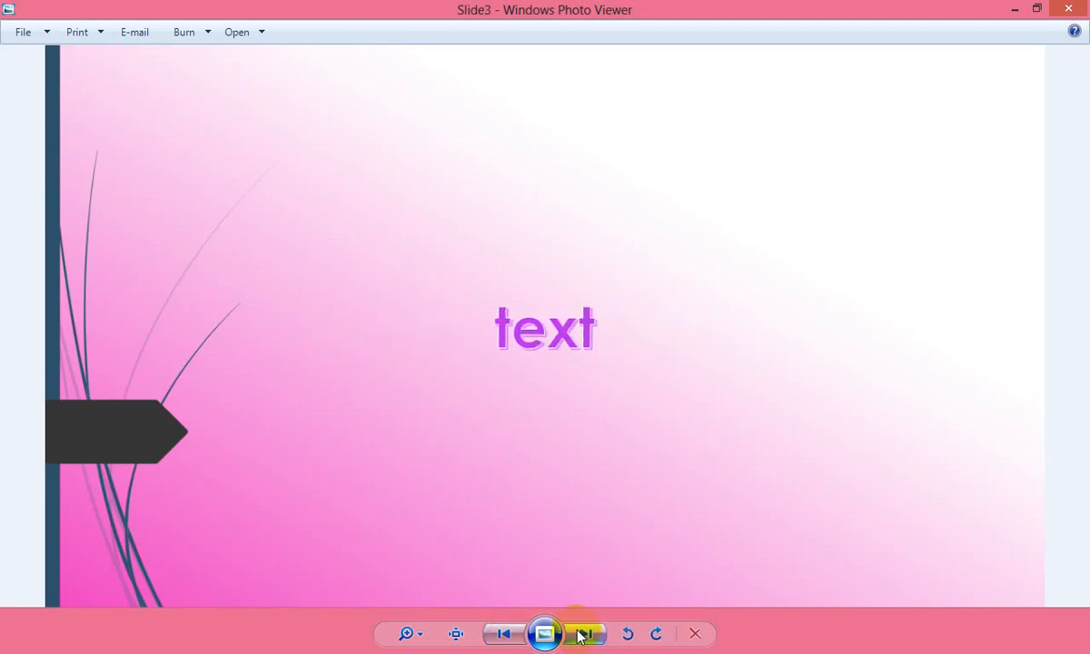
pyautogui.click(582, 634)
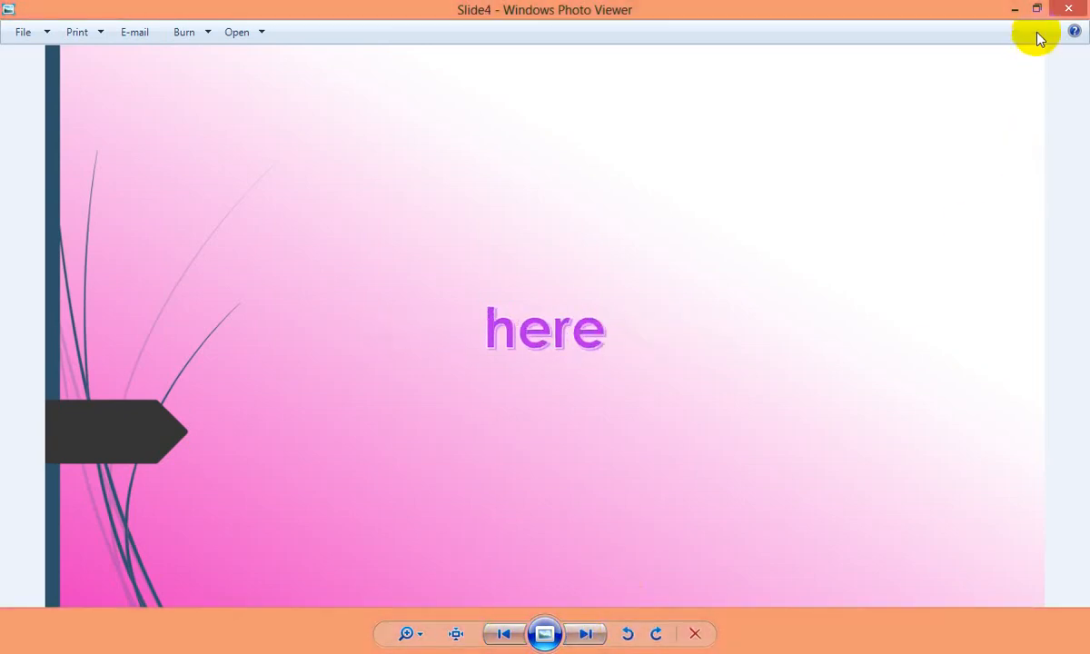
pyautogui.click(1063, 9)
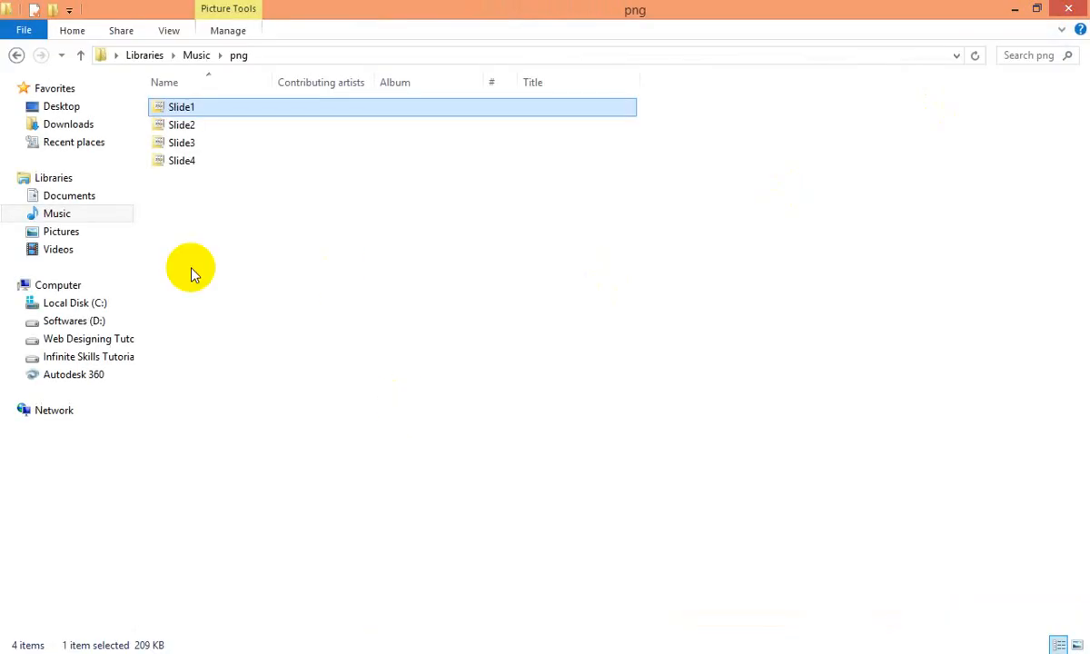
# Step: Close Presentation3, reopen 'picture' from Recent Presentations and show its Info page
pyautogui.click(1067, 11)
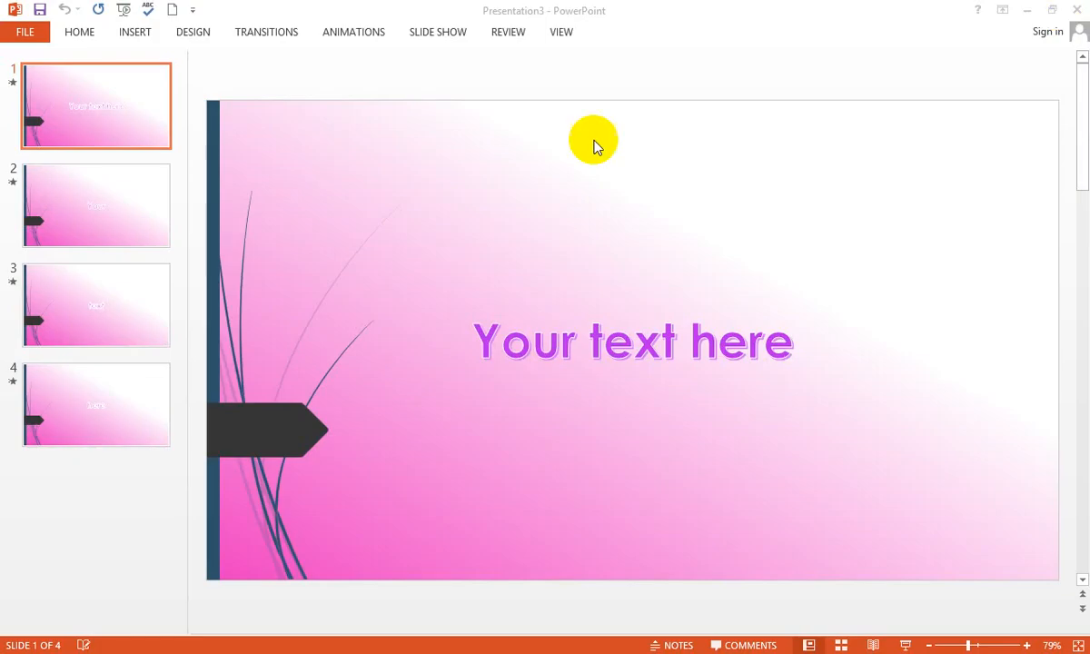
pyautogui.click(25, 33)
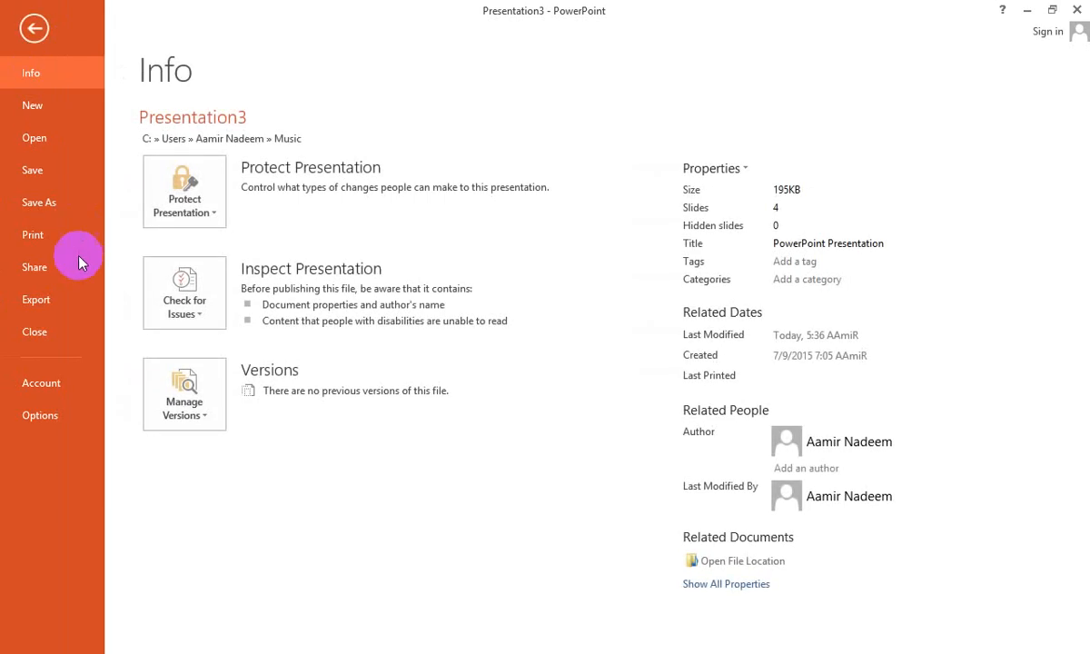
pyautogui.click(45, 333)
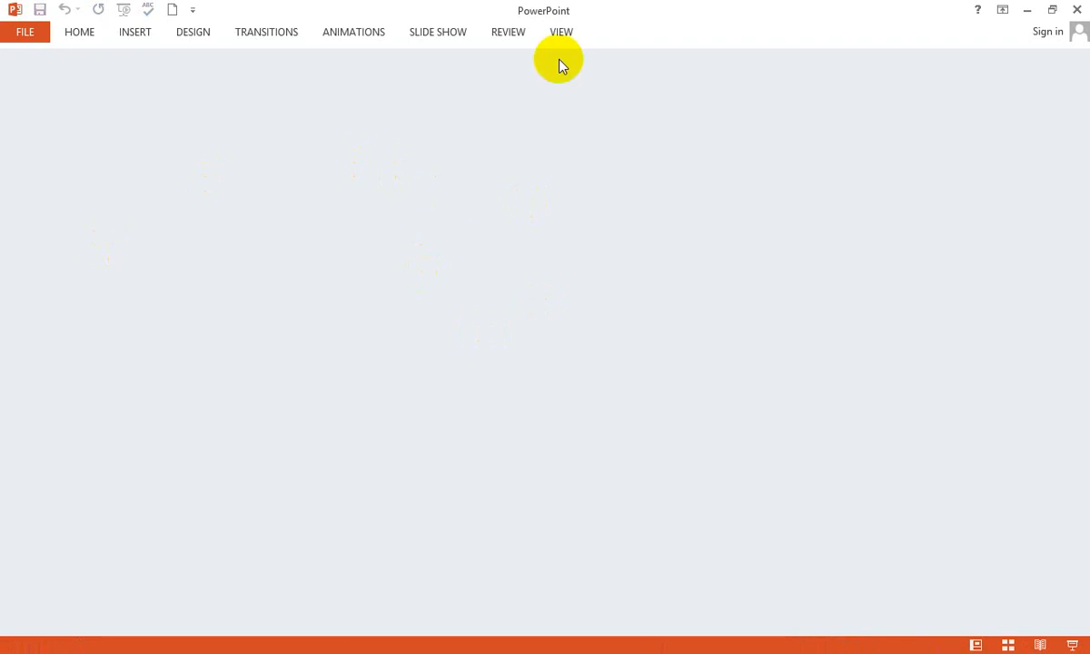
pyautogui.click(34, 33)
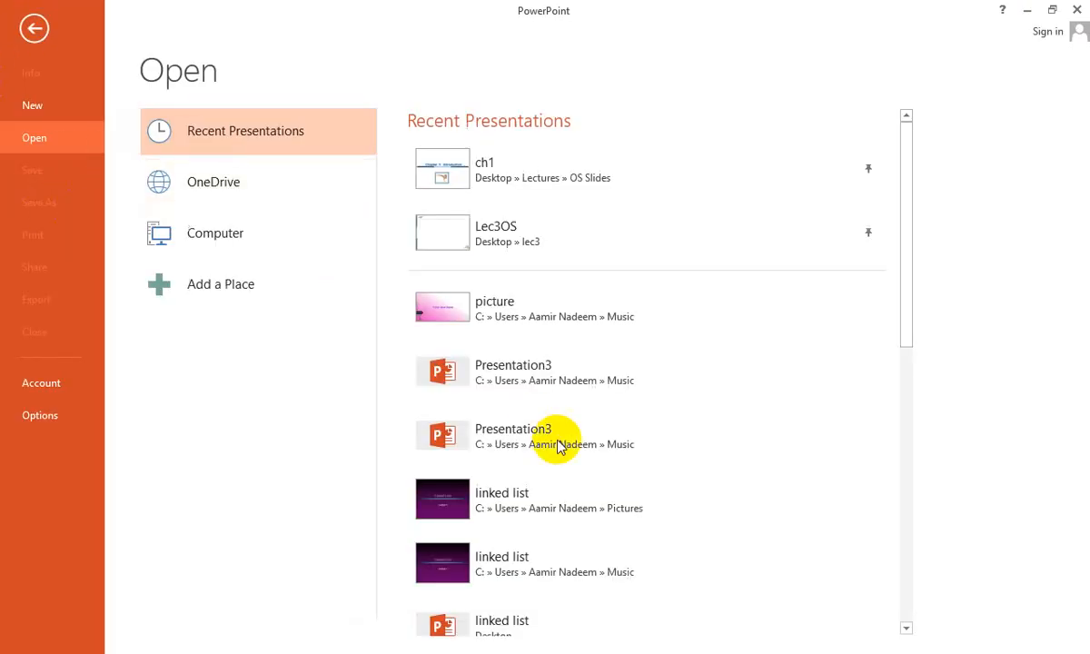
pyautogui.click(486, 312)
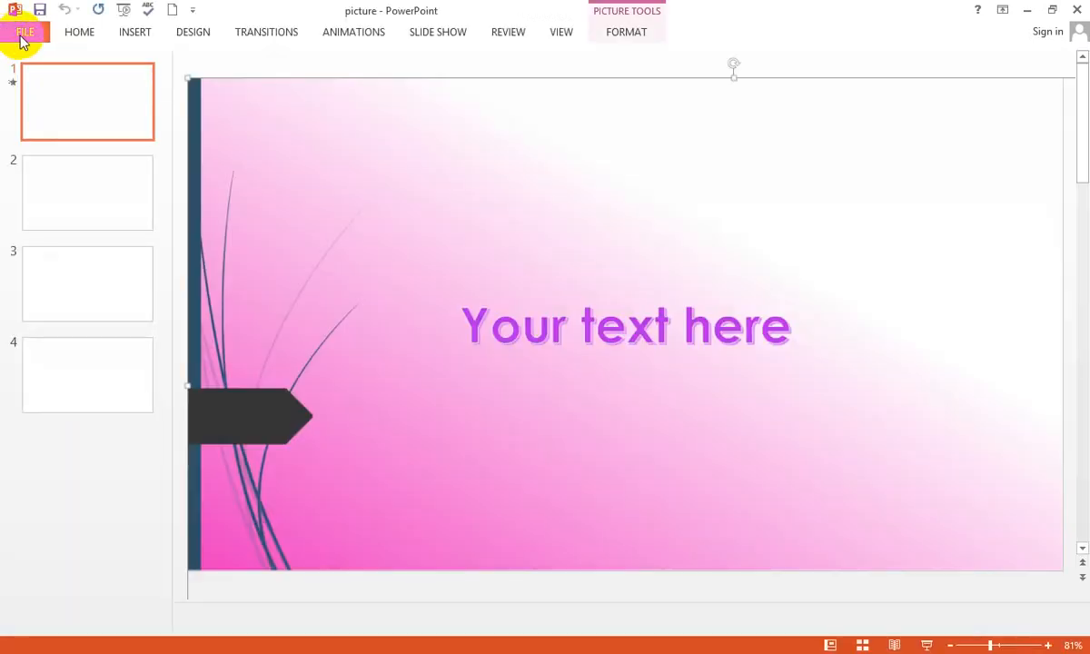
pyautogui.click(25, 41)
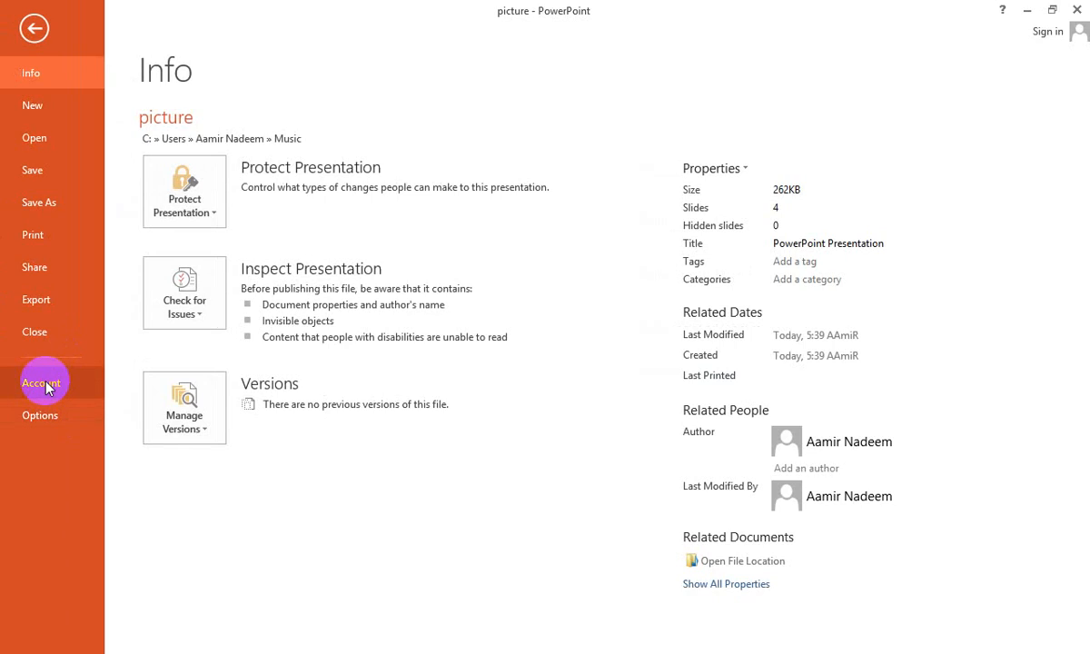
# Step: On the Account page, try Light Gray and White, settle on Dark Gray, and return to the slides
pyautogui.click(48, 387)
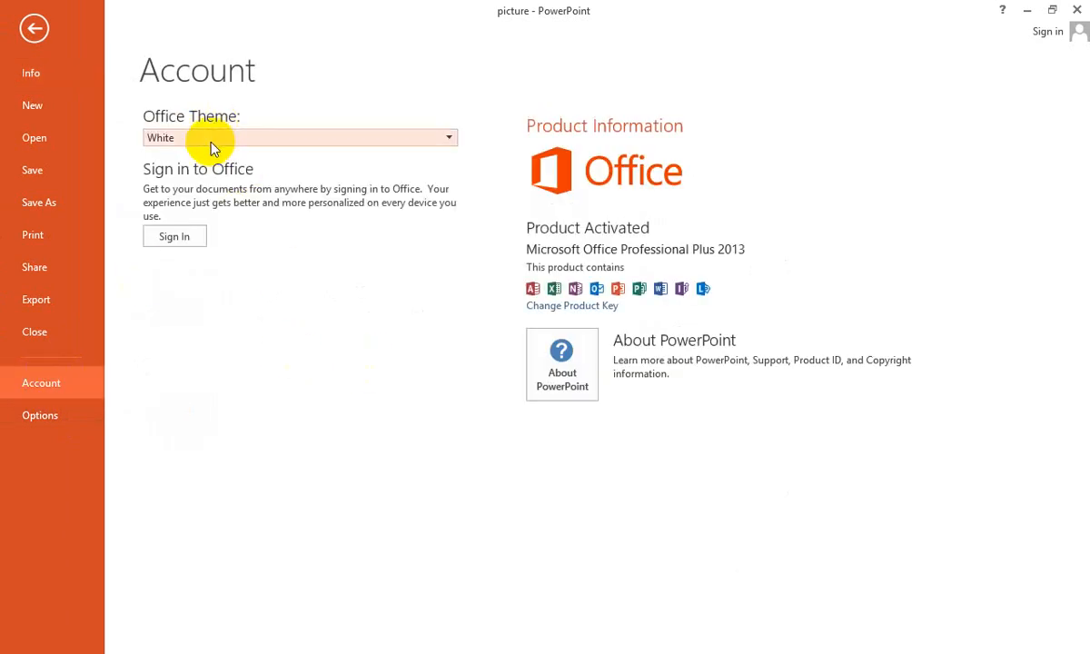
pyautogui.click(245, 142)
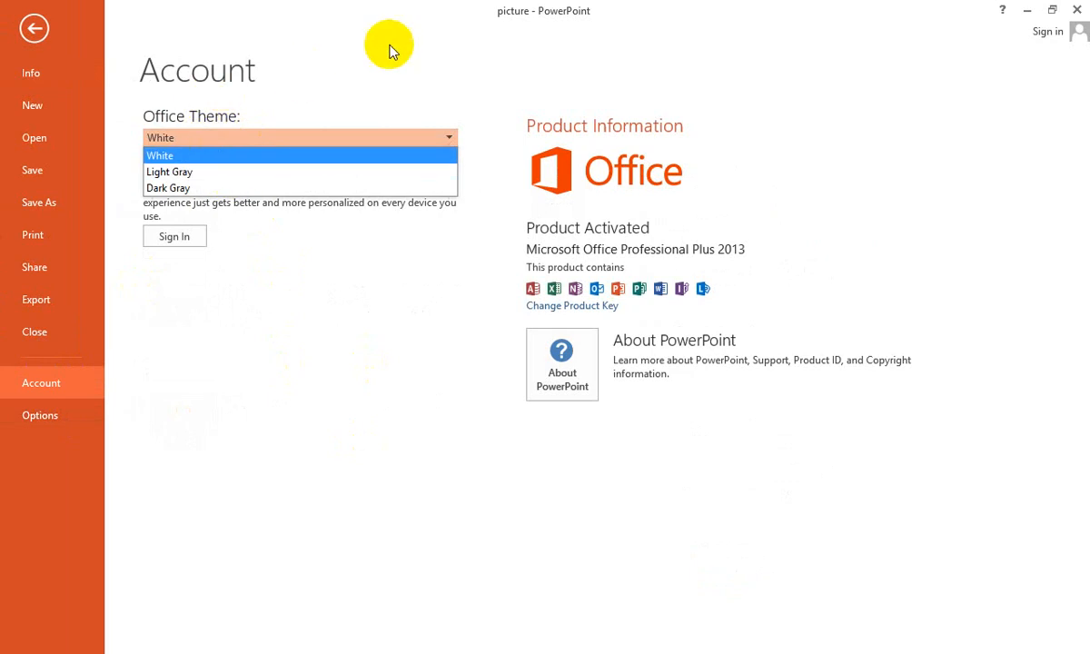
pyautogui.click(208, 171)
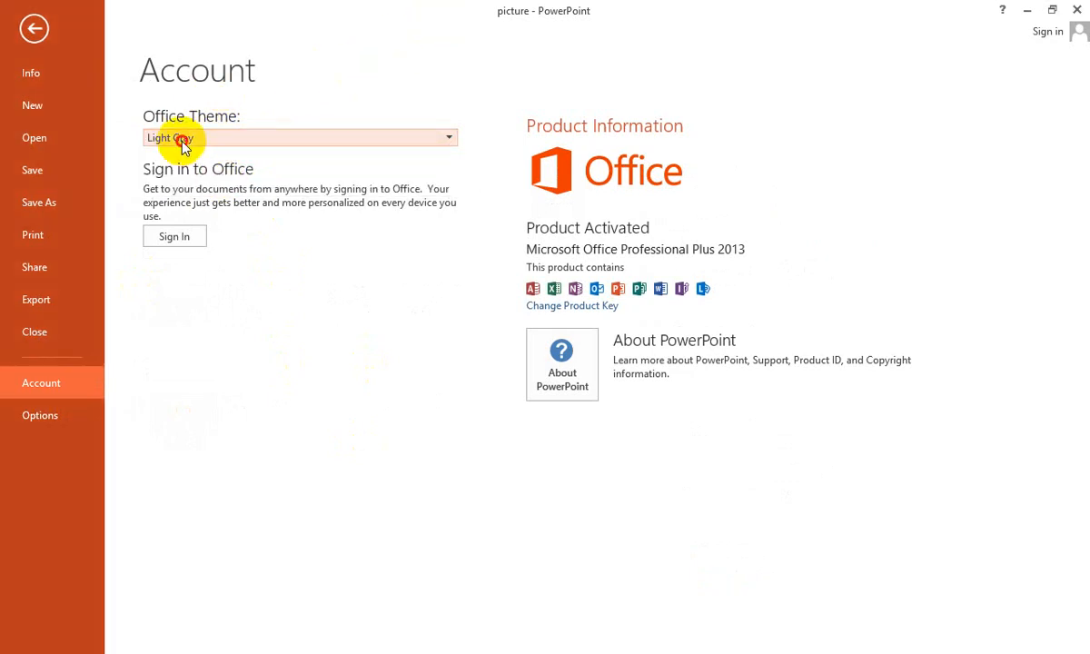
pyautogui.click(182, 142)
pyautogui.click(187, 186)
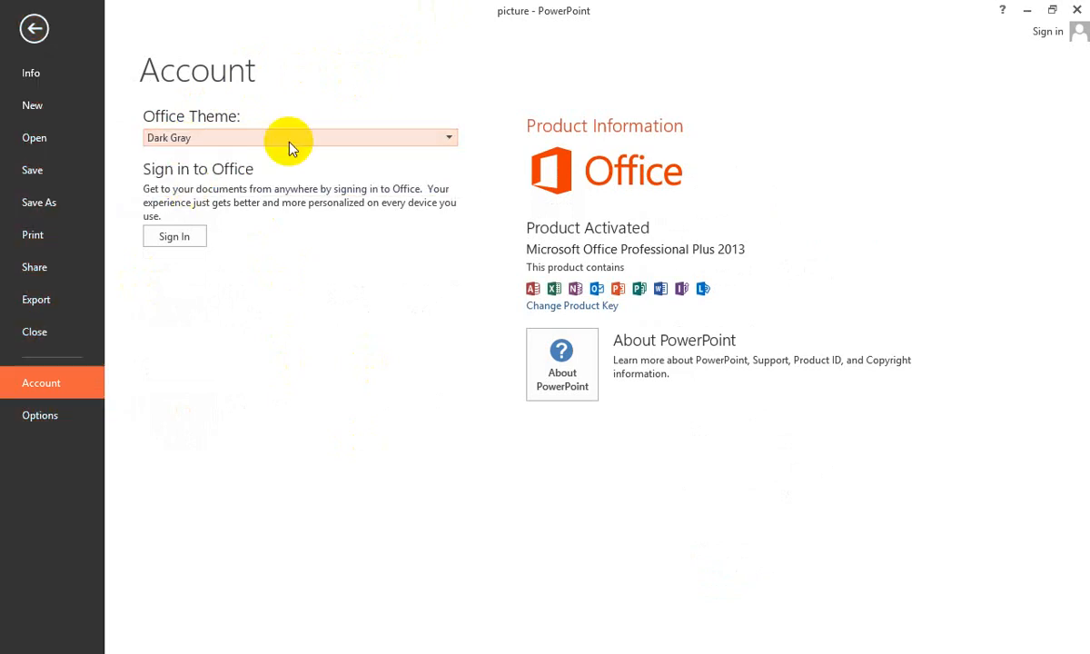
pyautogui.click(164, 143)
pyautogui.click(166, 167)
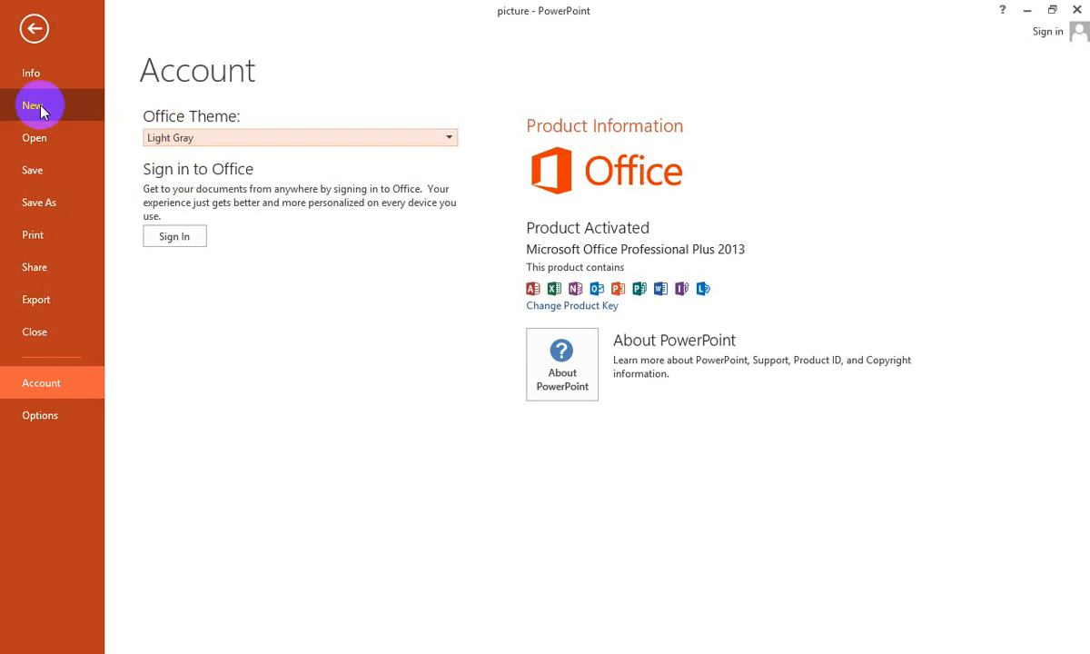
pyautogui.click(158, 140)
pyautogui.click(173, 161)
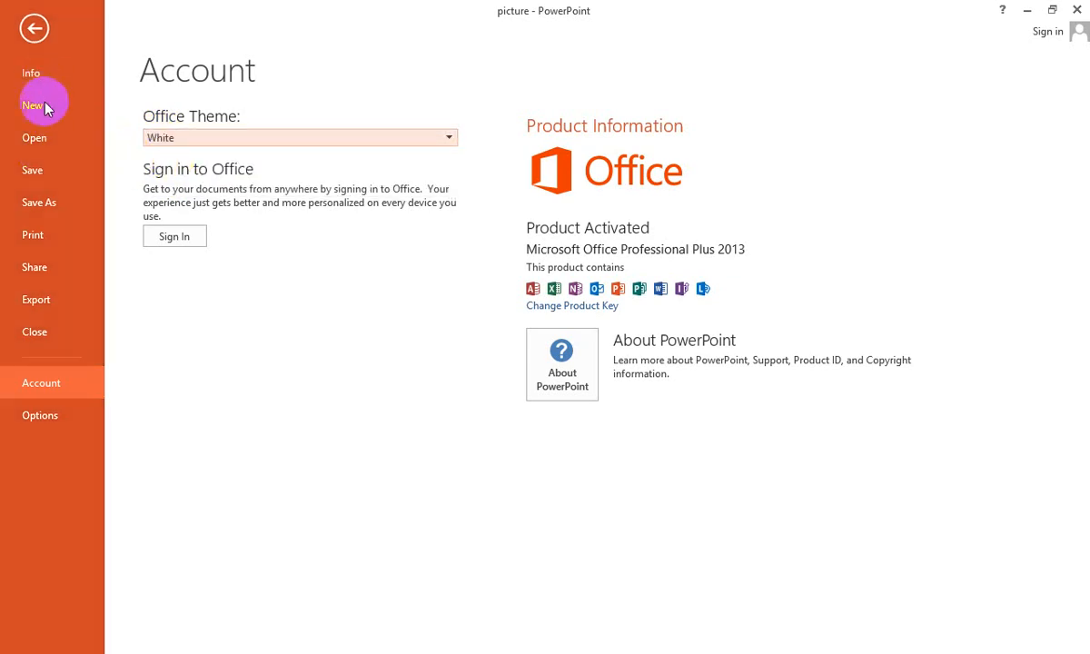
pyautogui.click(164, 137)
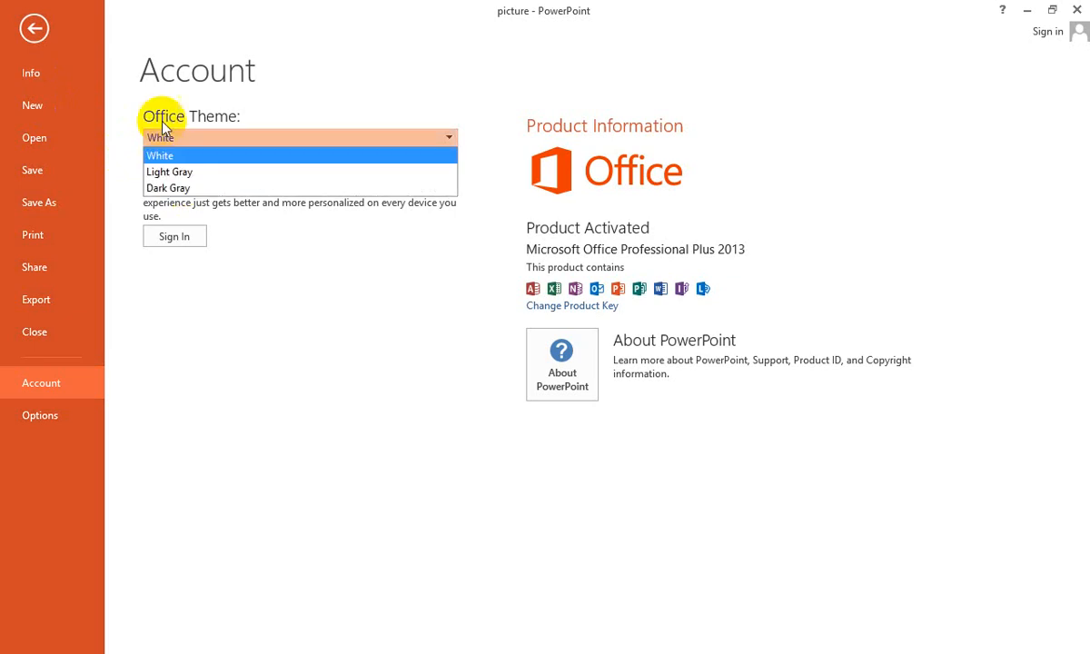
pyautogui.click(178, 188)
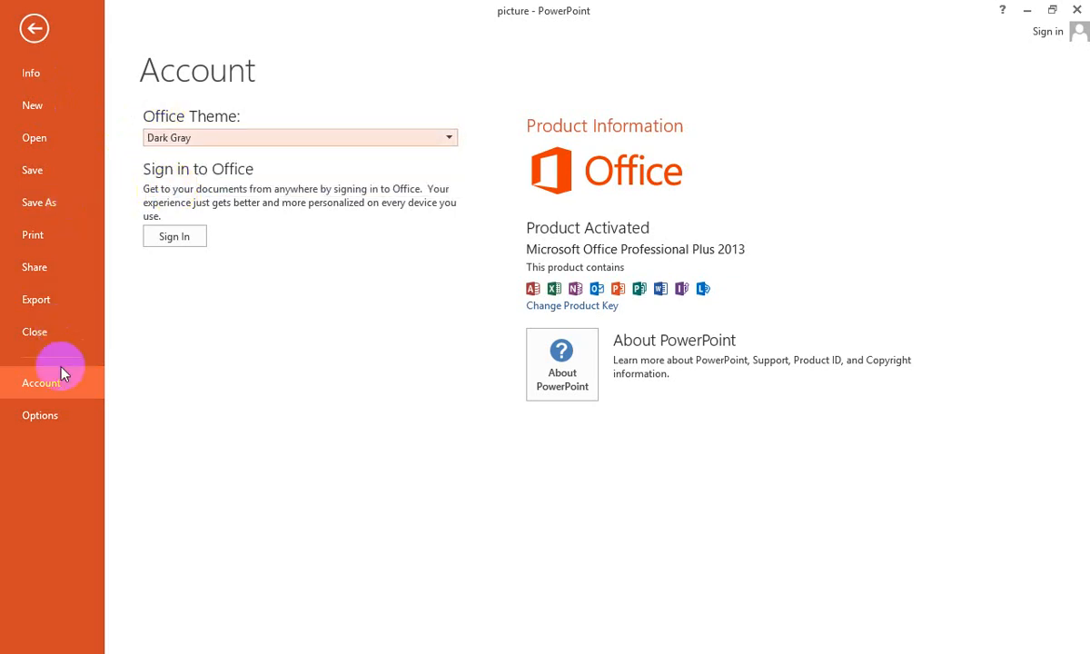
pyautogui.click(32, 33)
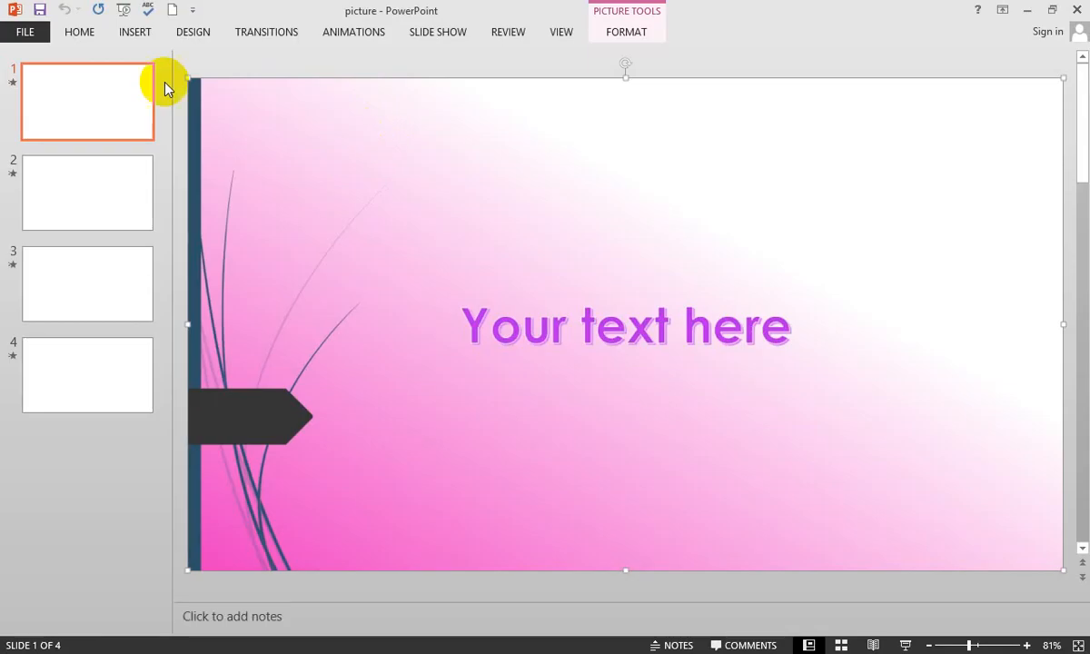
# Step: Check the Dark Gray theme on the Account page and in General options, then cancel Options
pyautogui.click(24, 34)
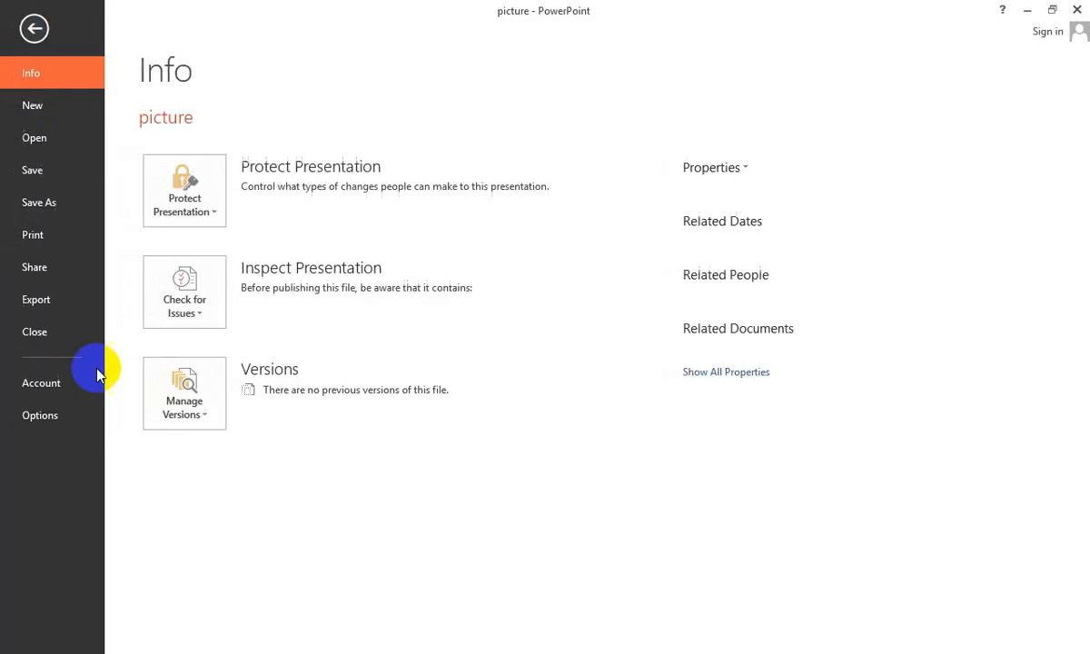
pyautogui.click(56, 388)
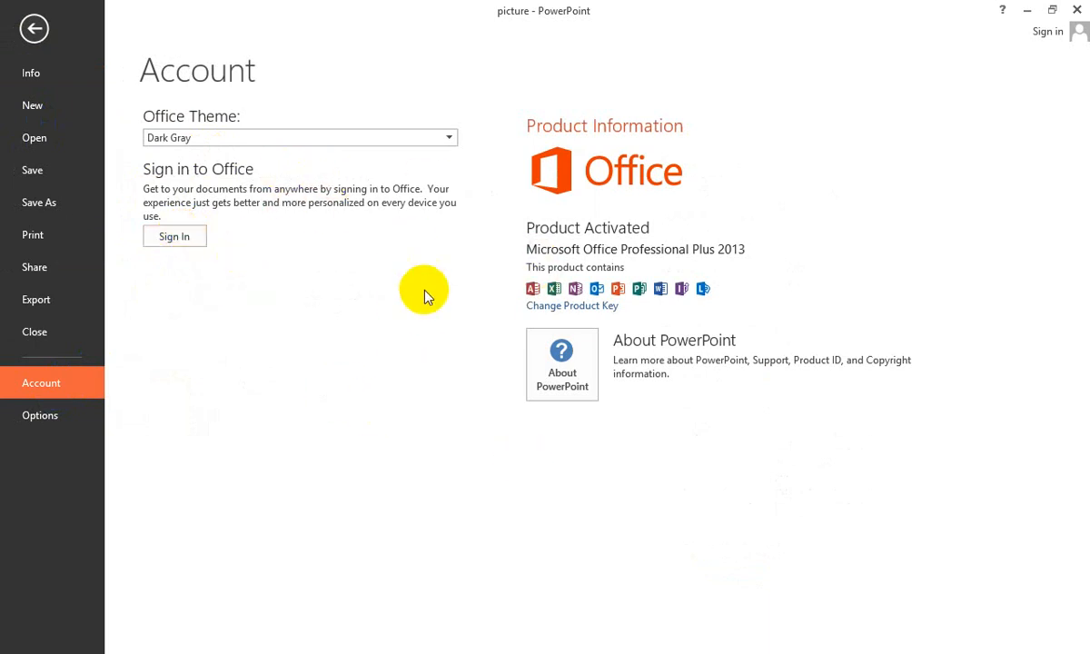
pyautogui.click(36, 415)
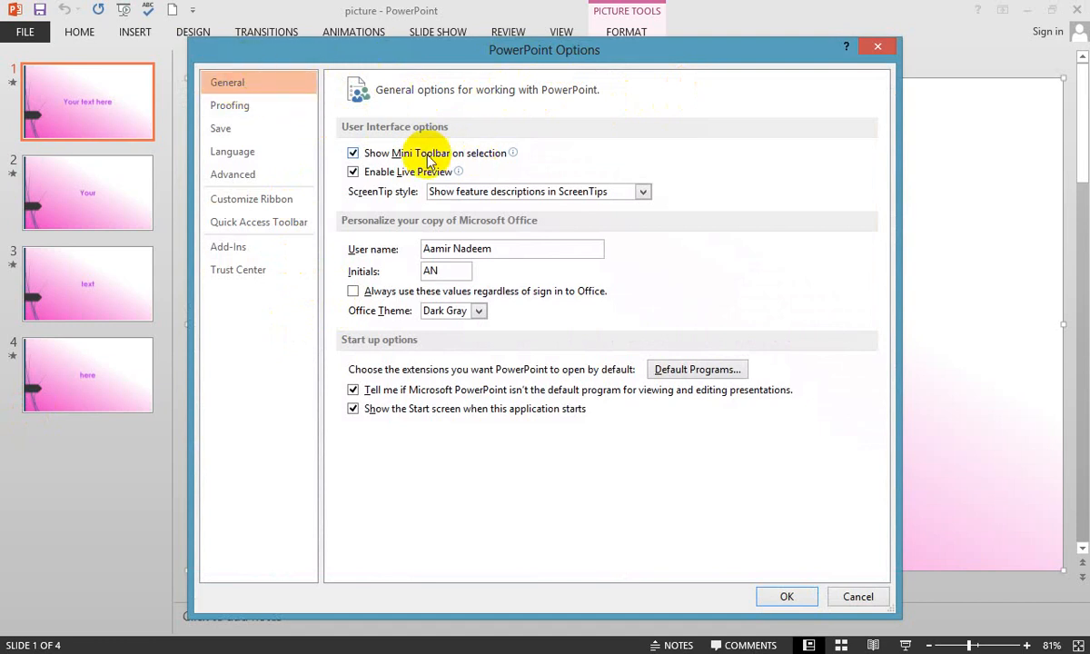
pyautogui.moveTo(499, 152)
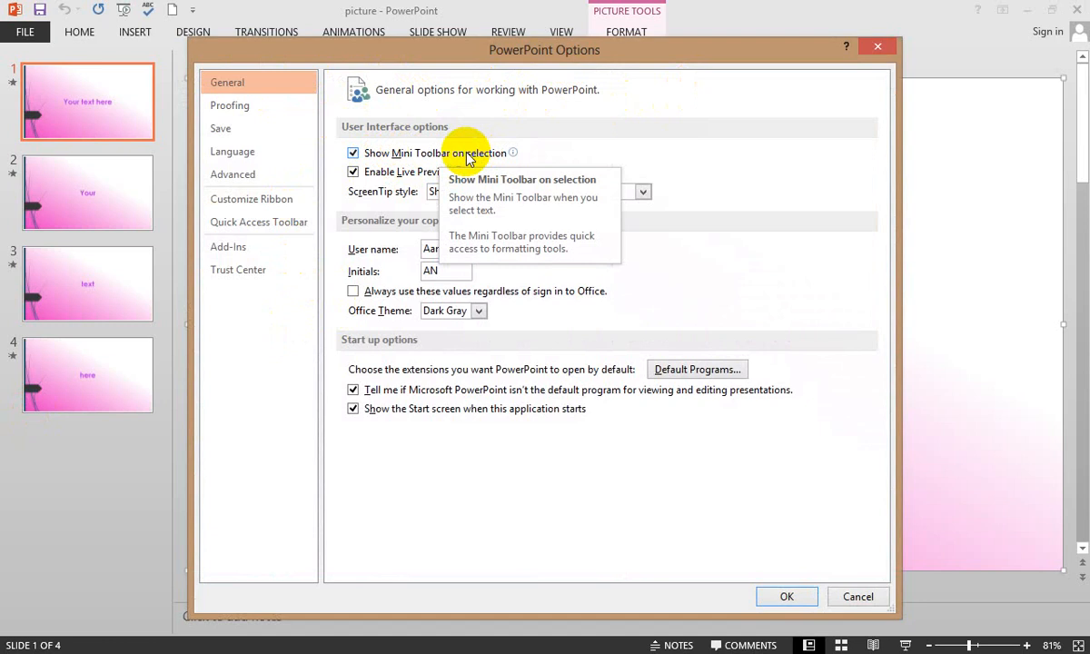
pyautogui.click(857, 597)
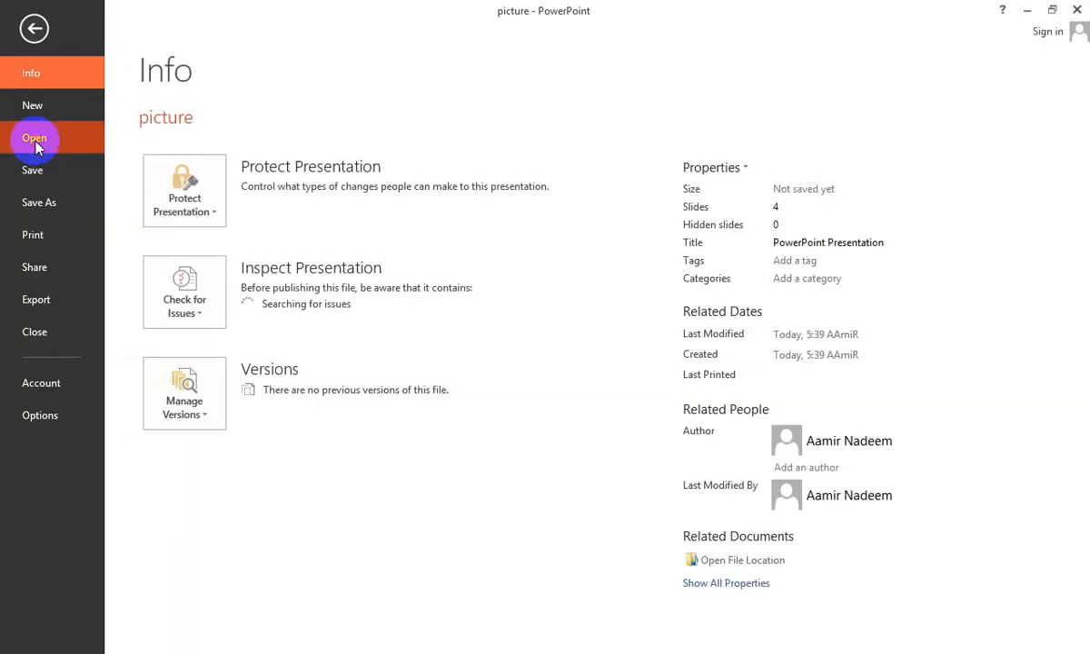
# Step: Open 'linked list' from Recent Presentations and check both PowerPoint windows are open
pyautogui.click(36, 144)
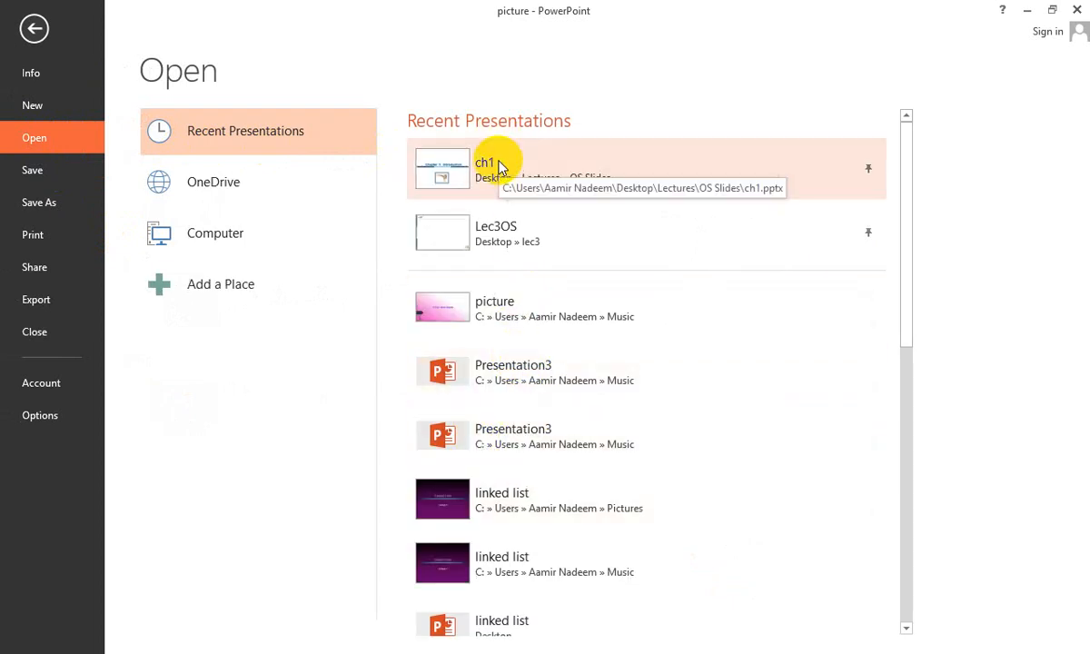
pyautogui.click(539, 514)
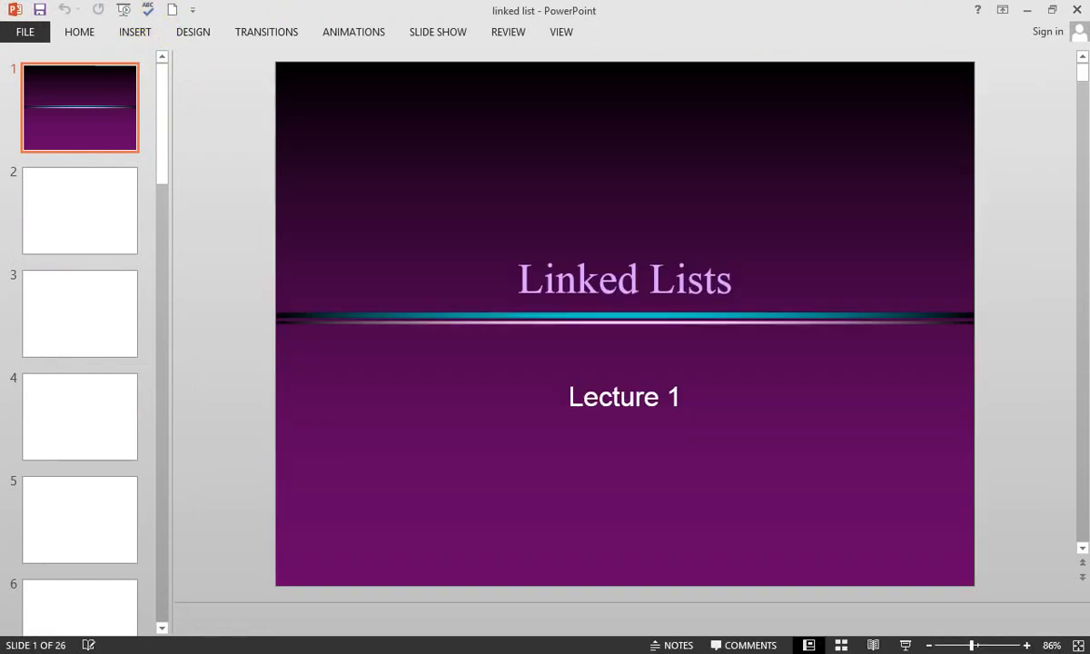
pyautogui.moveTo(159, 12)
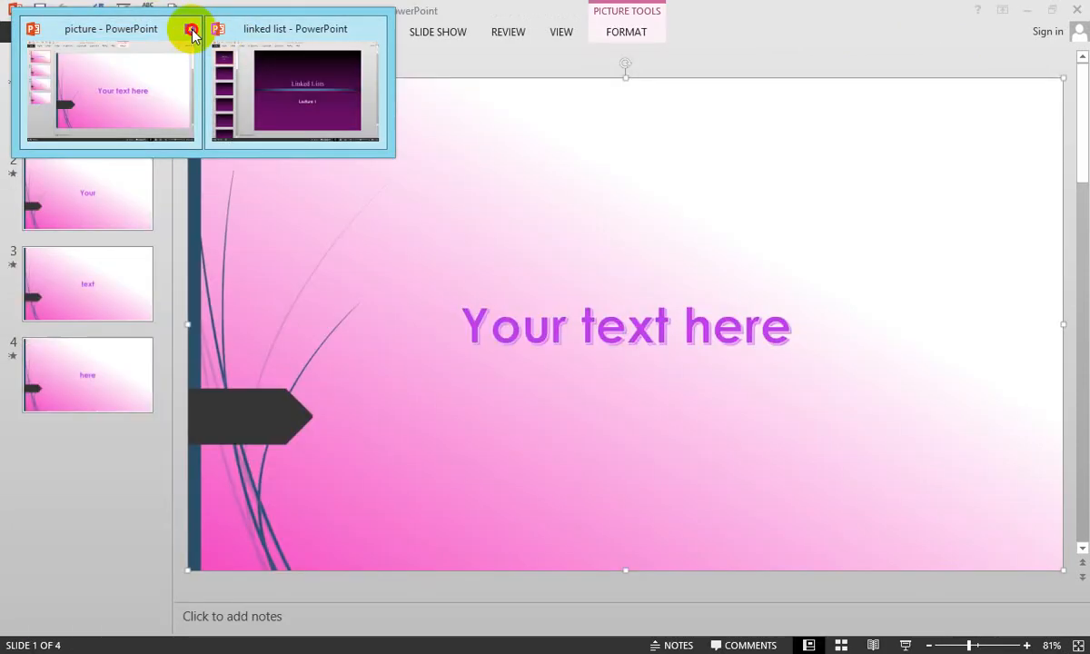
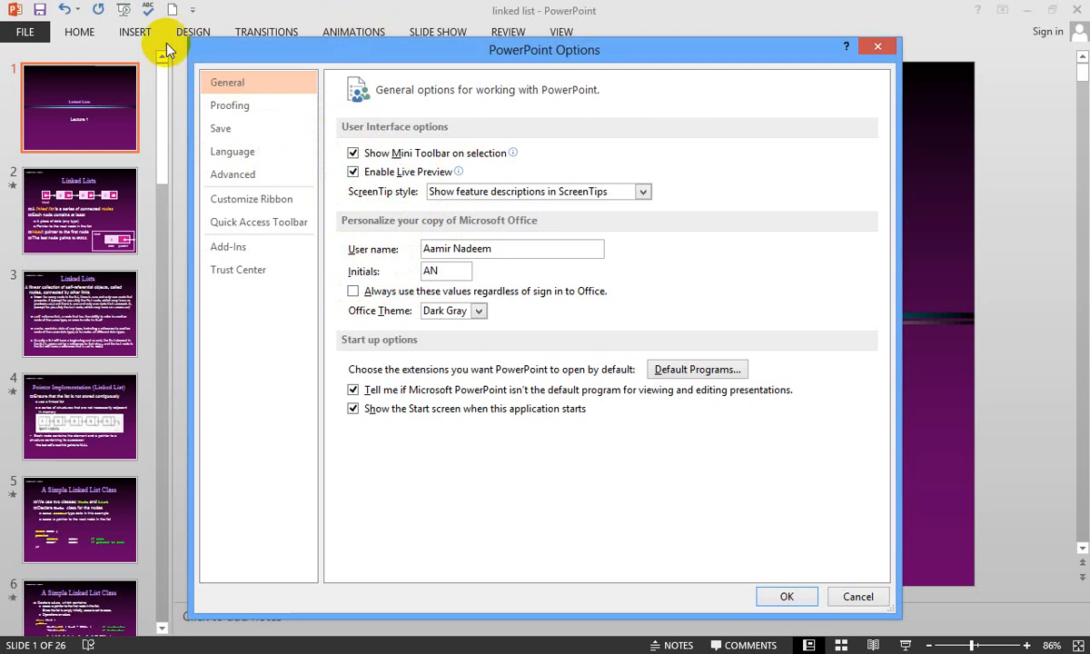
# Step: Close the Options dialog and look over the Design themes with Live Preview still on
pyautogui.moveTo(272, 59); pyautogui.dragTo(435, 43)
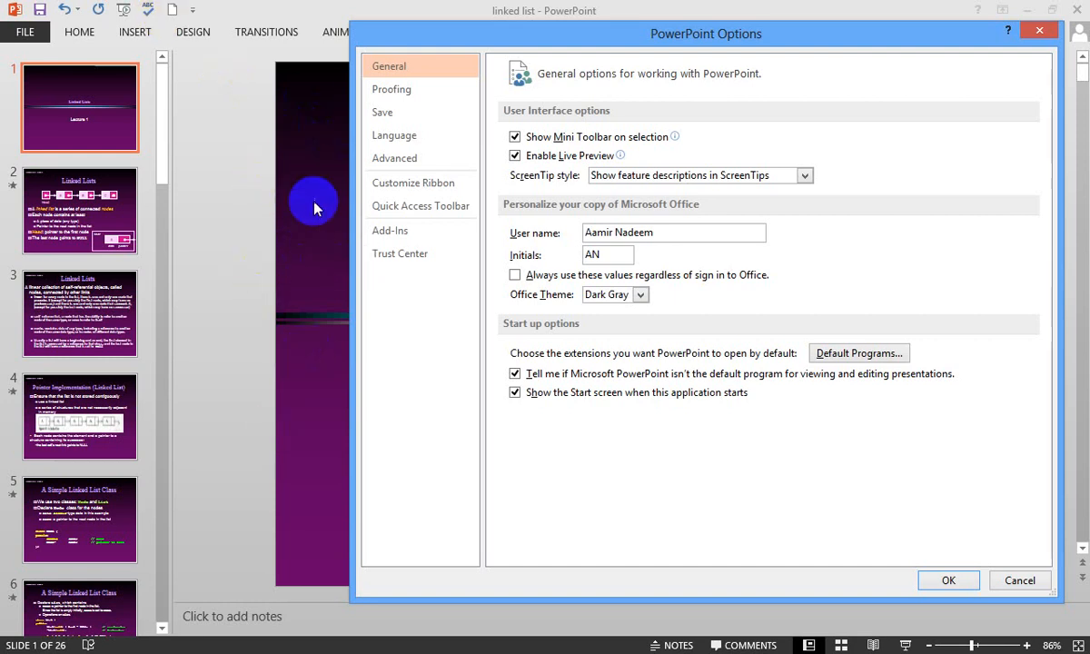
pyautogui.click(1040, 31)
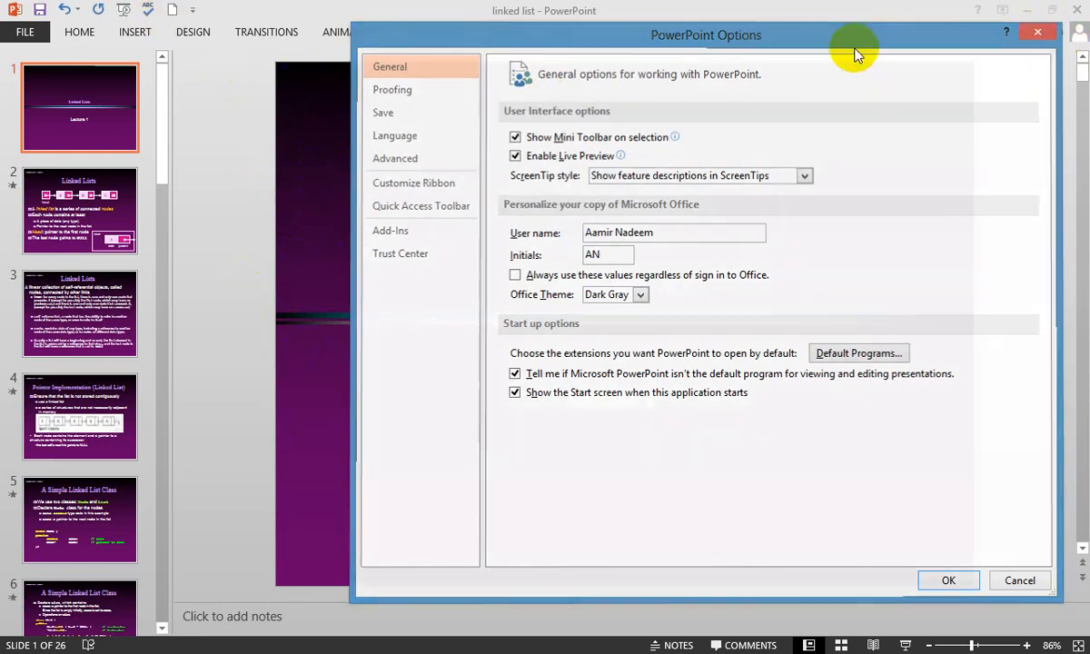
pyautogui.click(207, 32)
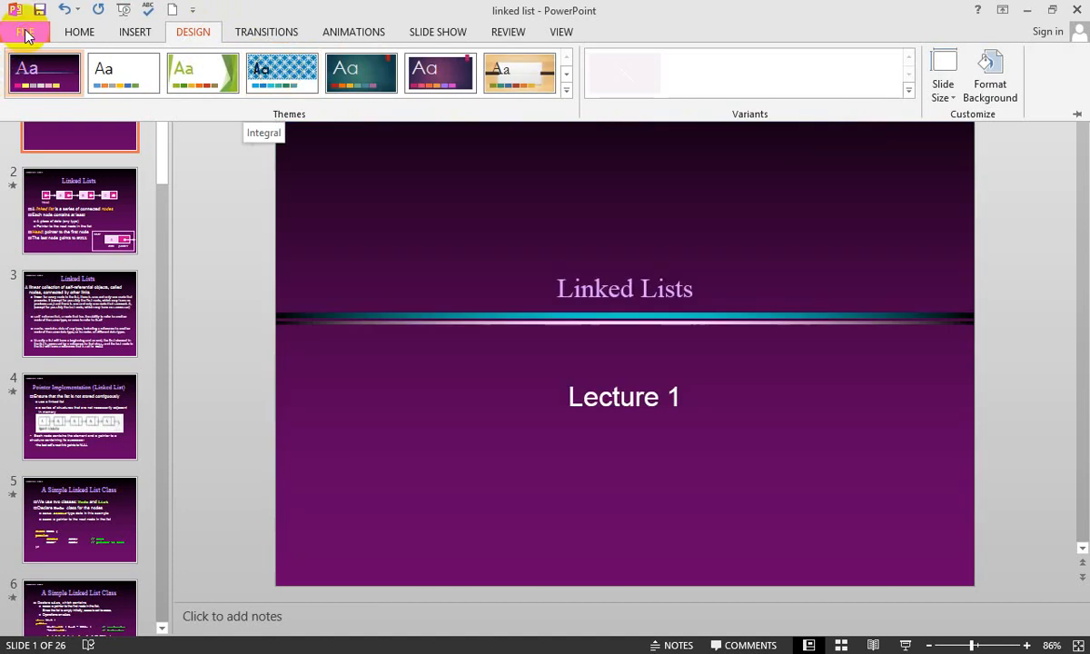
# Step: Turn off Enable Live Preview in General options and confirm with OK
pyautogui.click(25, 34)
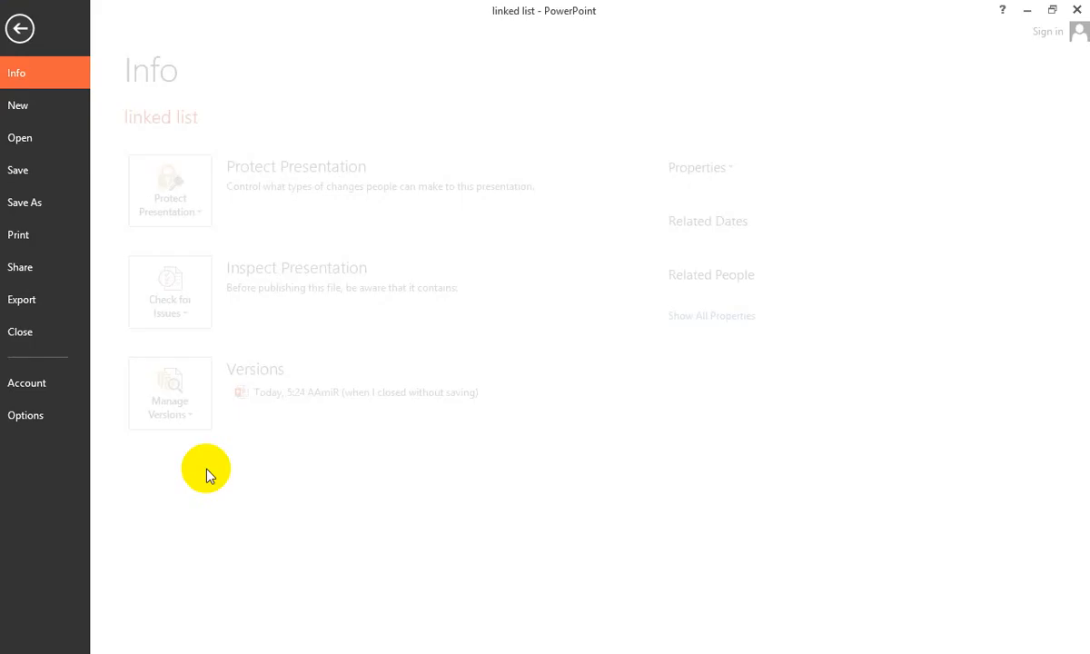
pyautogui.click(54, 415)
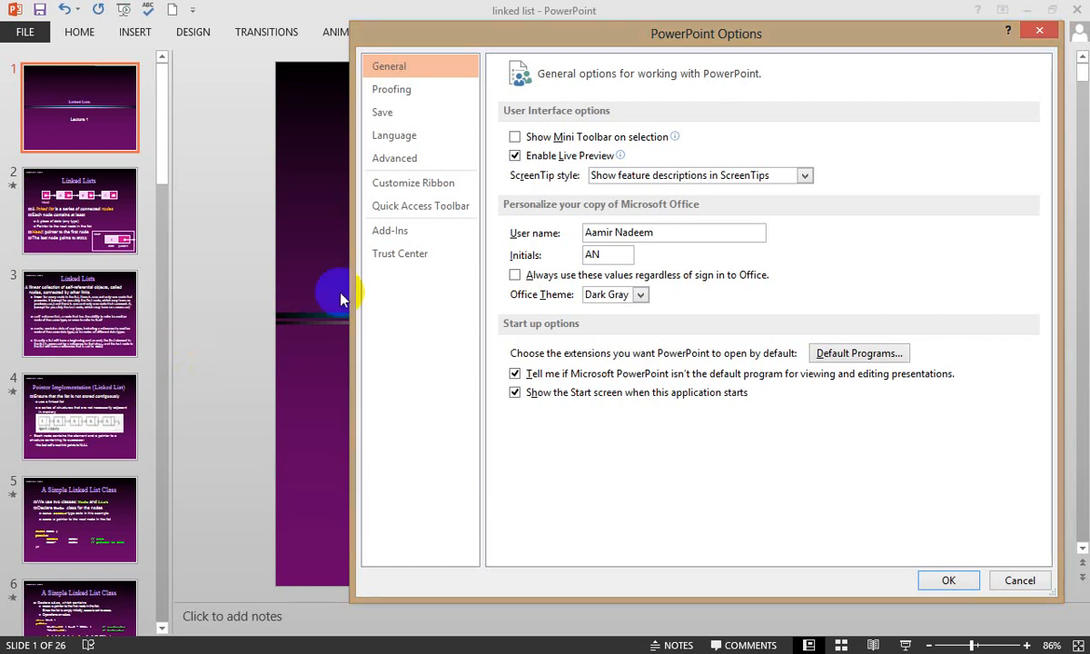
pyautogui.click(519, 158)
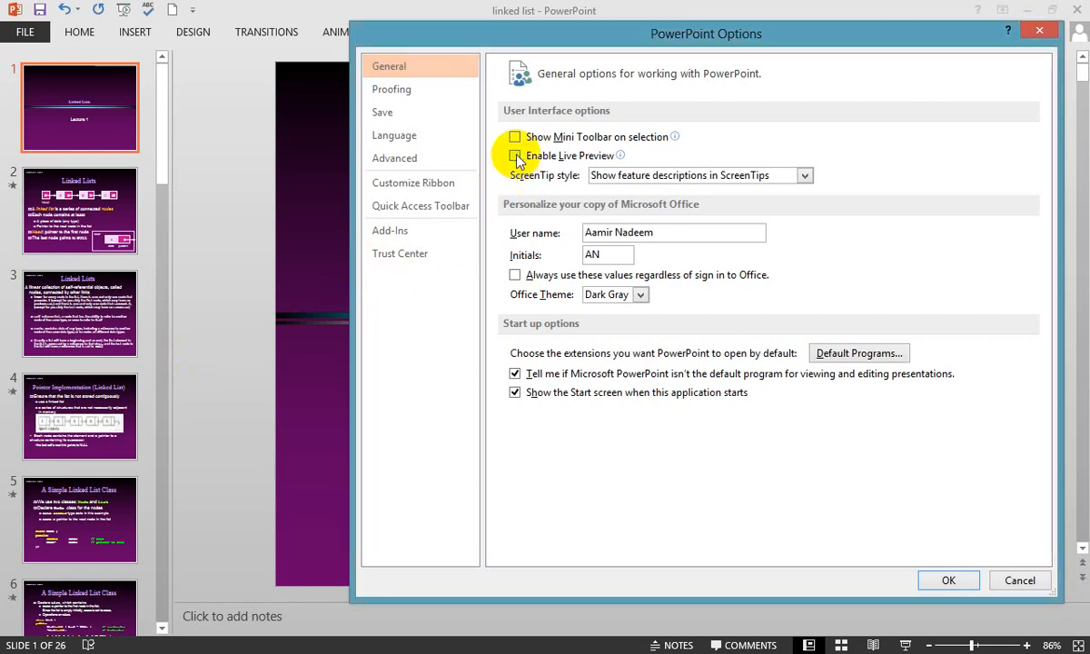
pyautogui.click(949, 580)
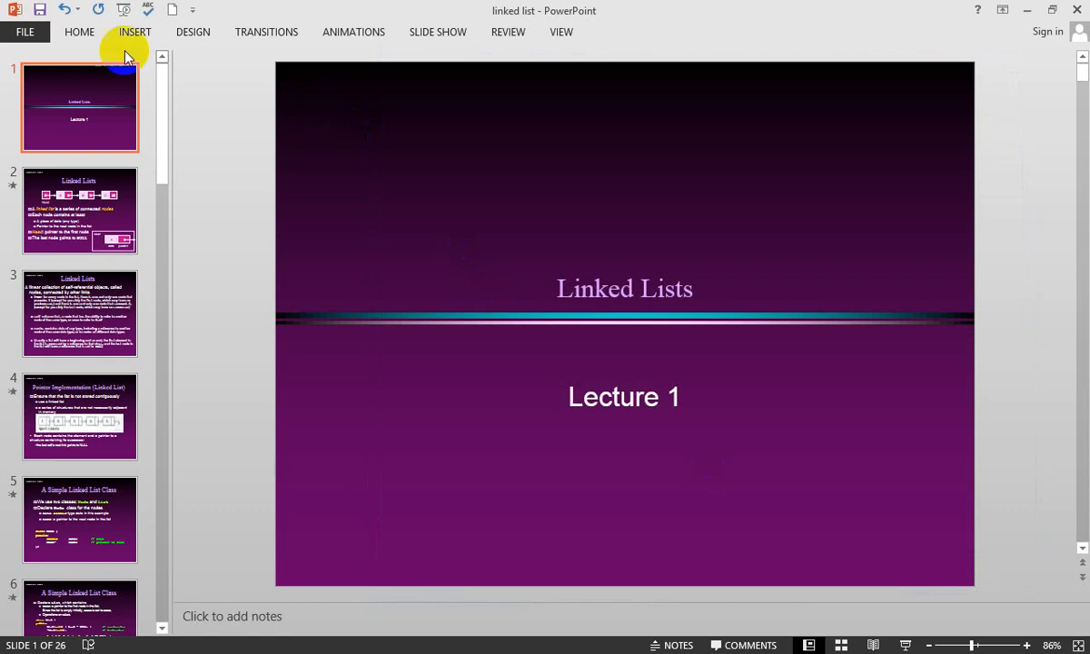
# Step: Check the Design themes without preview, then re-enable the Mini Toolbar on selection in General options
pyautogui.click(190, 36)
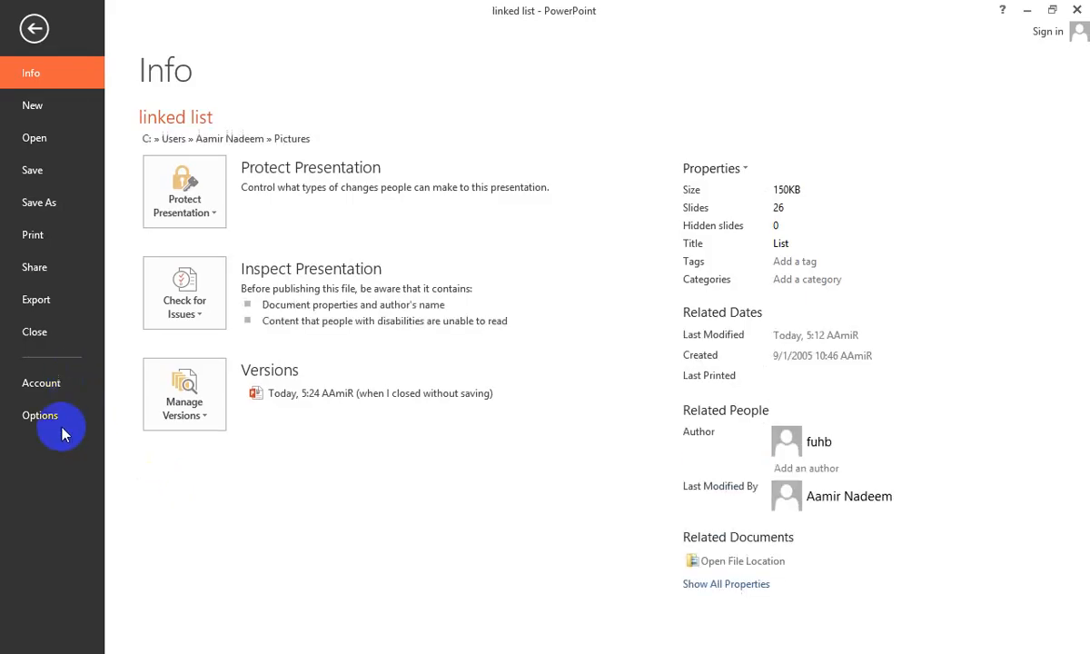
pyautogui.click(56, 426)
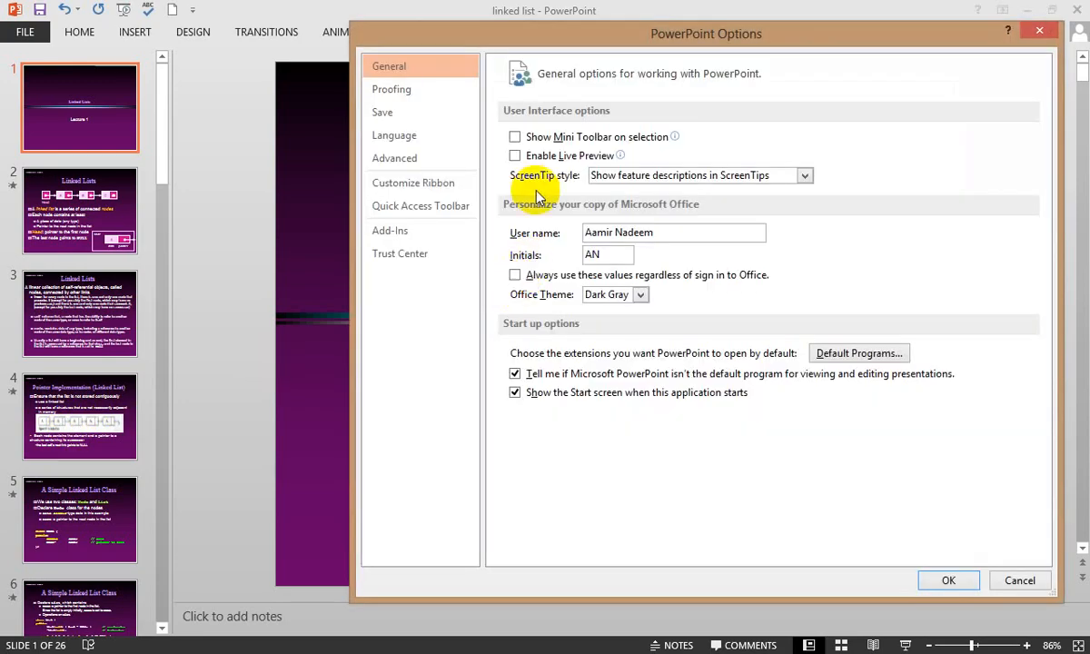
pyautogui.click(515, 137)
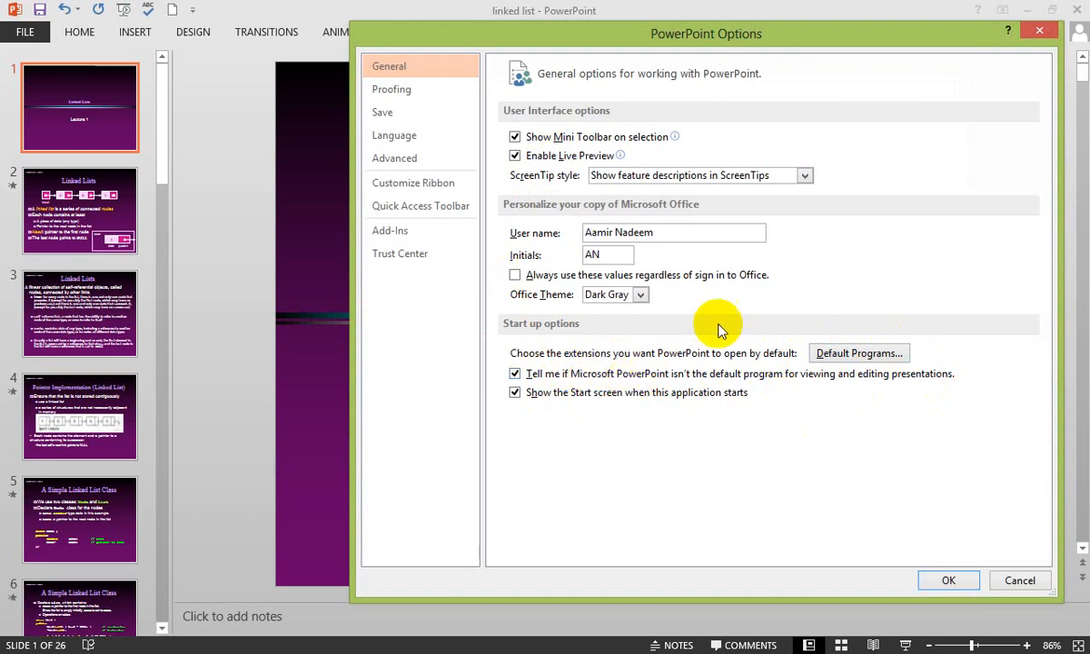
pyautogui.click(639, 297)
# Step: On the Proofing page, view the AutoCorrect (c)→© and (e)→€ entries, then cancel
pyautogui.click(410, 96)
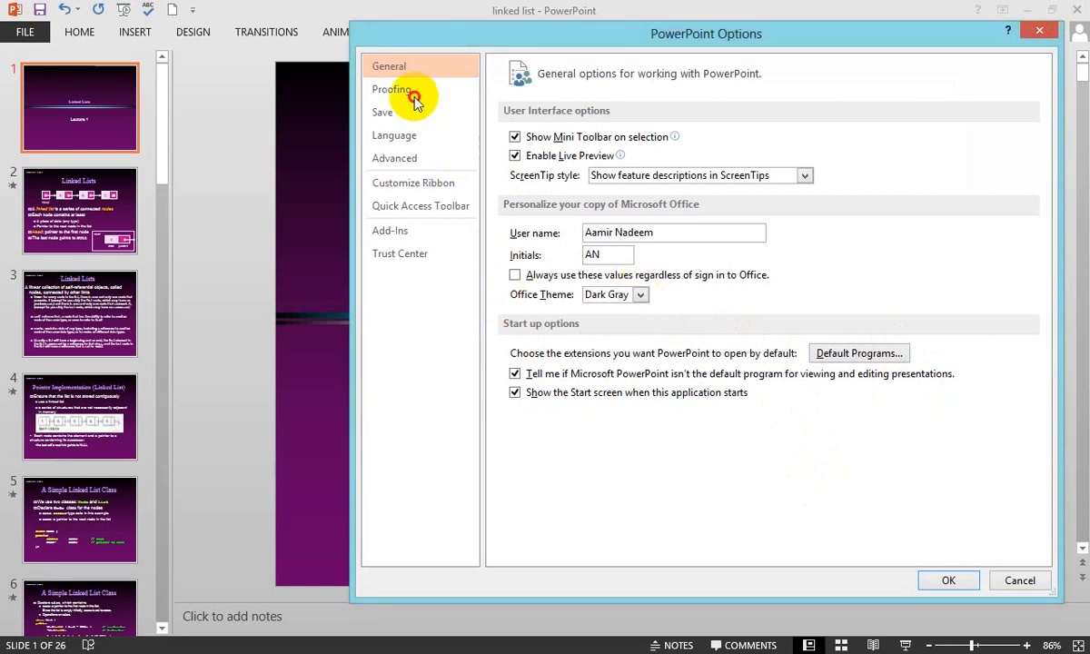
pyautogui.click(408, 95)
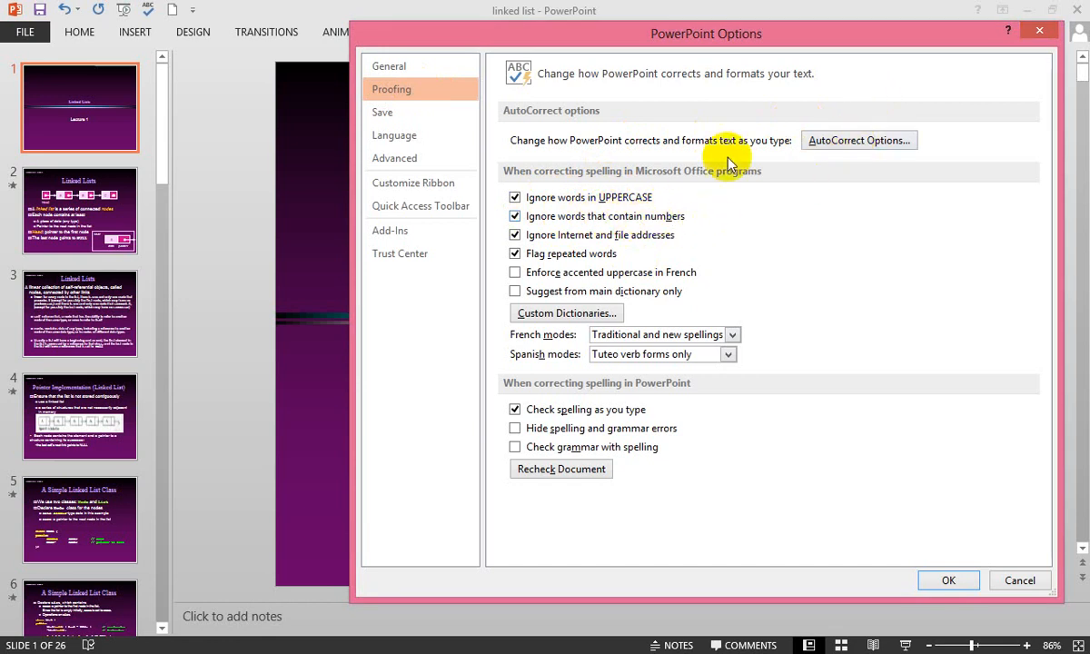
pyautogui.click(811, 141)
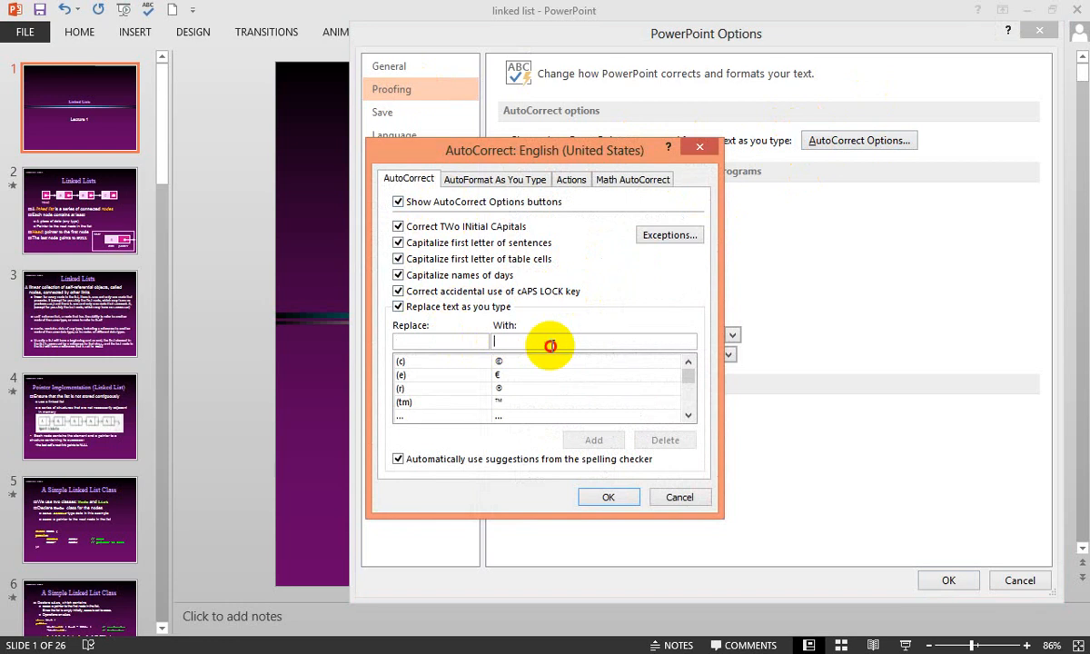
pyautogui.click(404, 362)
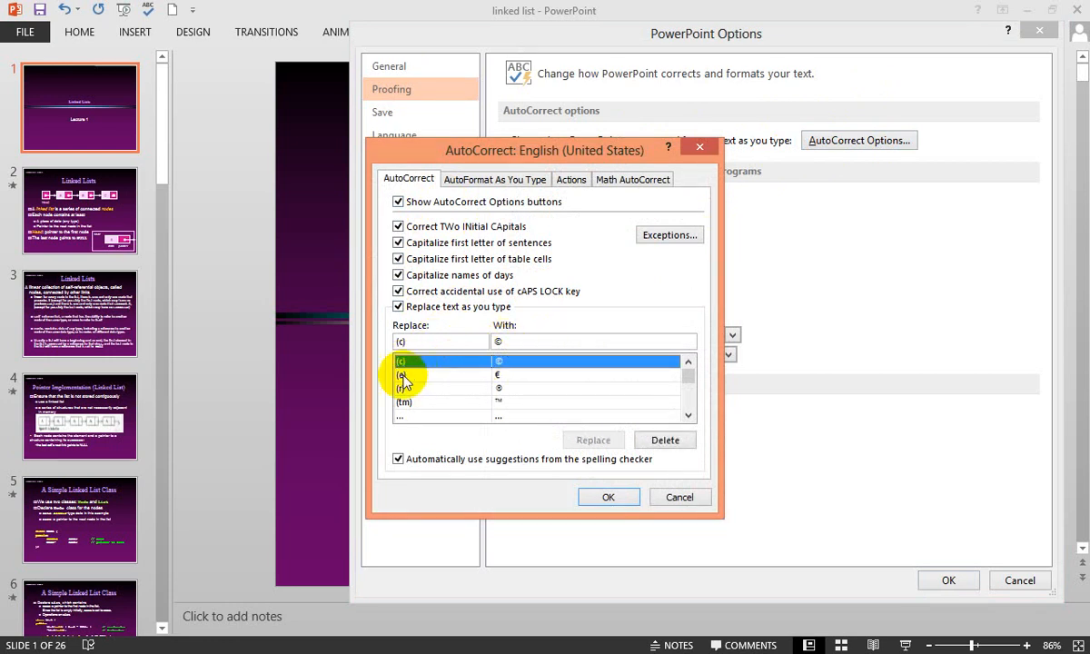
pyautogui.click(401, 374)
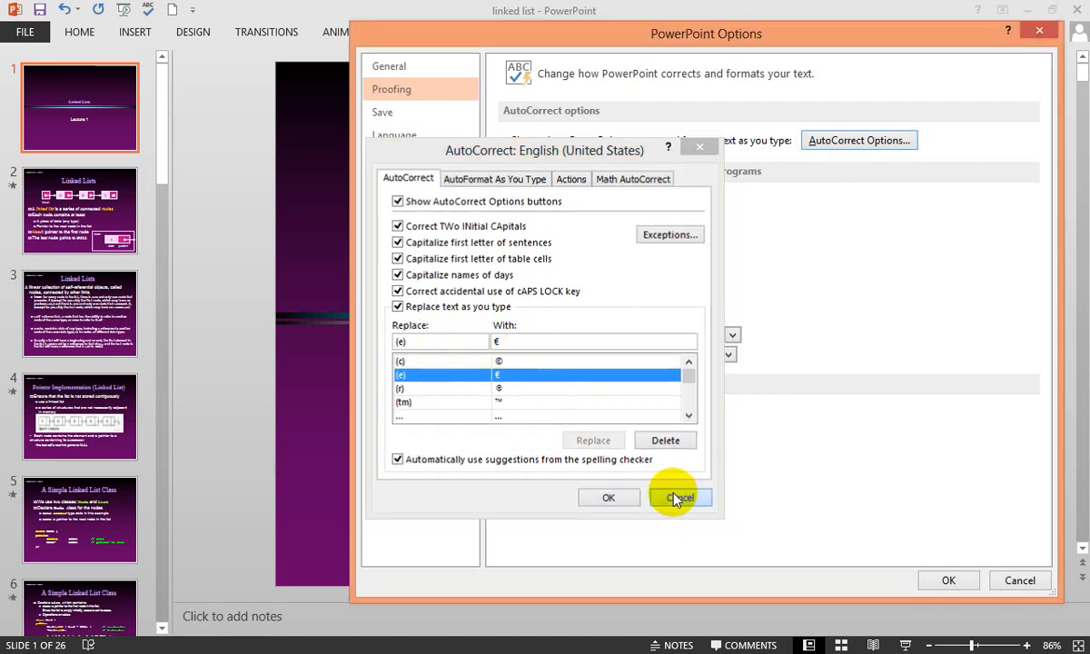
pyautogui.click(677, 499)
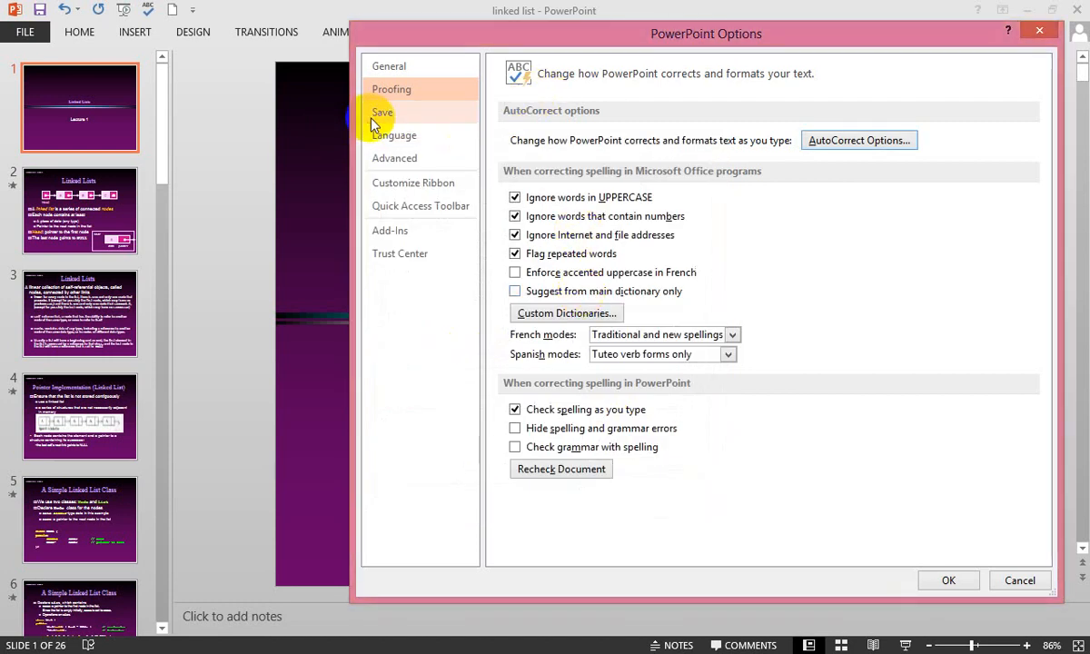
# Step: Change the AutoRecover interval to 2 minutes on the Save page, then view Advanced settings
pyautogui.click(376, 118)
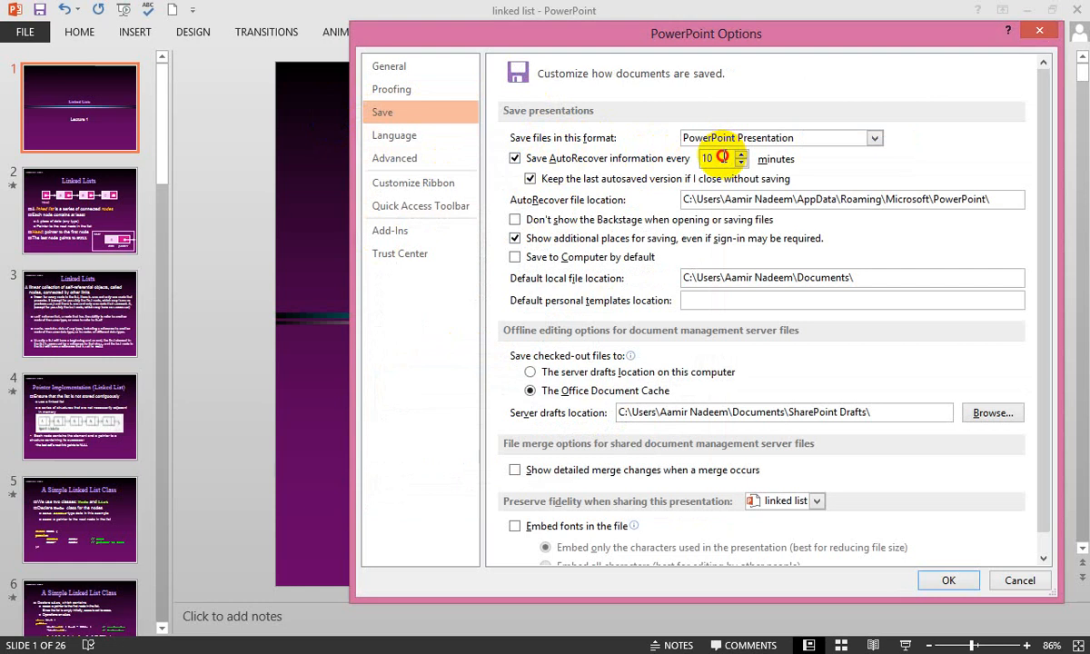
pyautogui.doubleClick(711, 157)
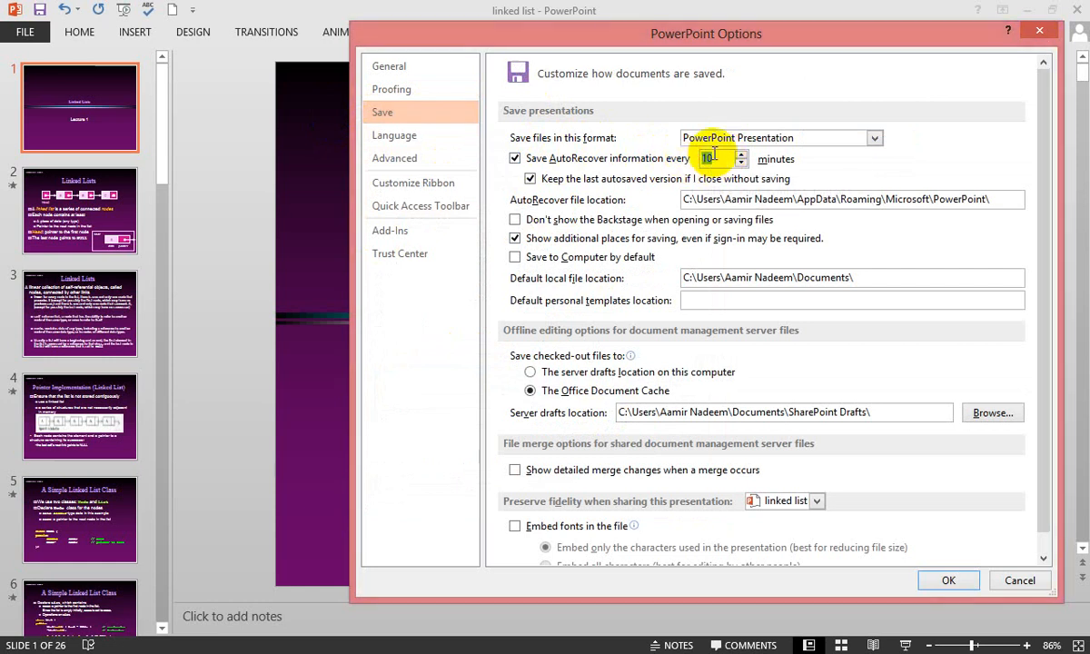
pyautogui.write('2')
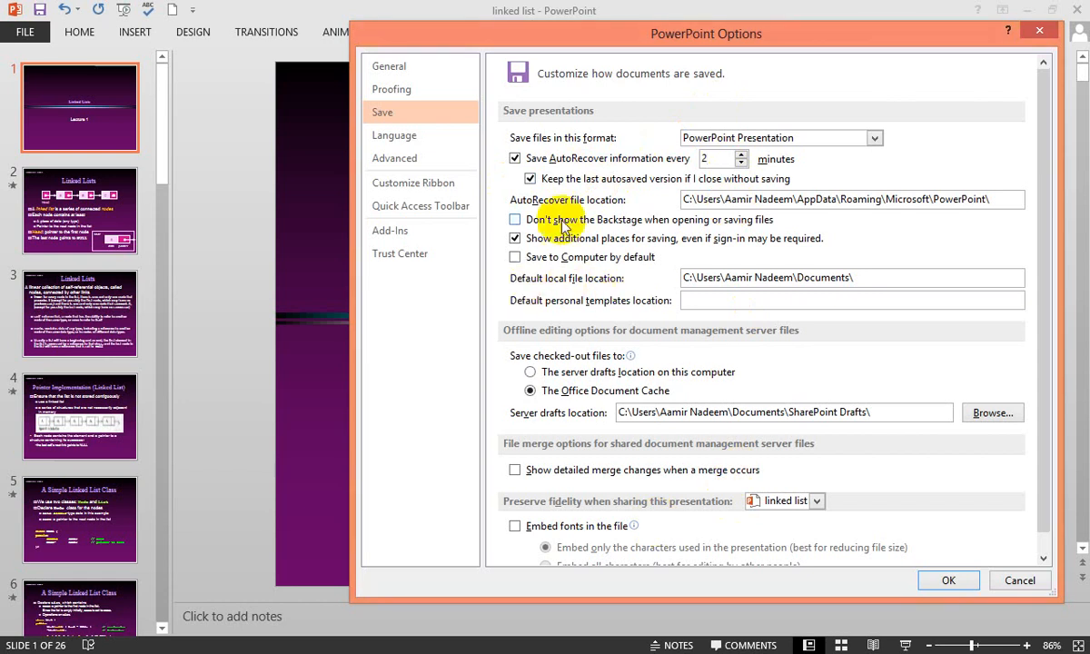
pyautogui.click(402, 158)
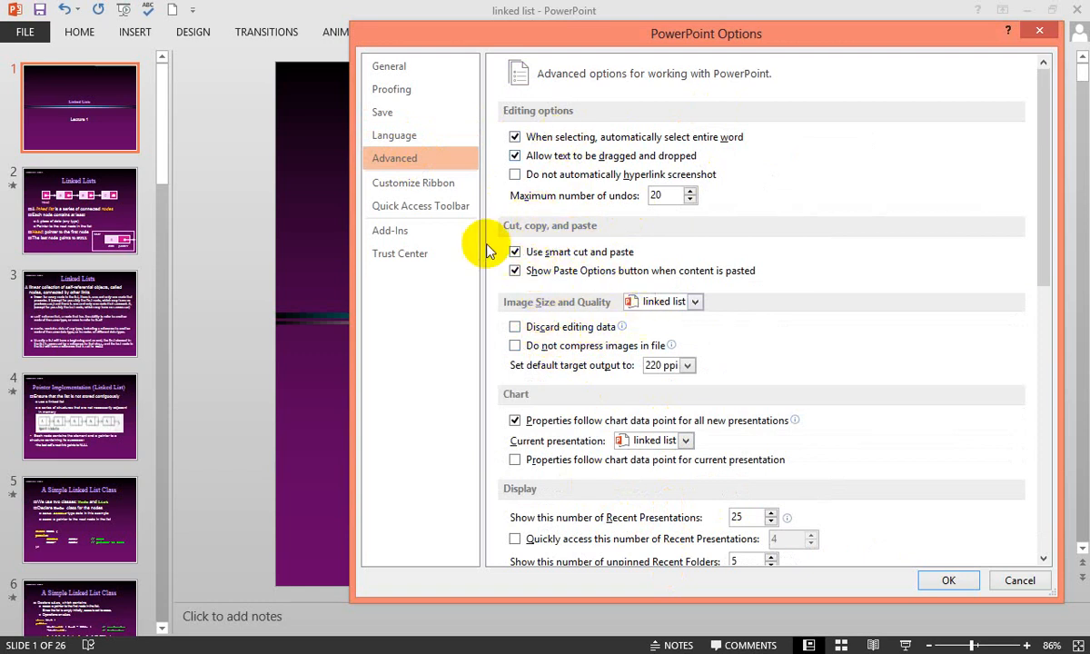
# Step: Alternate between the Quick Access Toolbar and Customize Ribbon pages, then confirm Options with OK
pyautogui.click(426, 207)
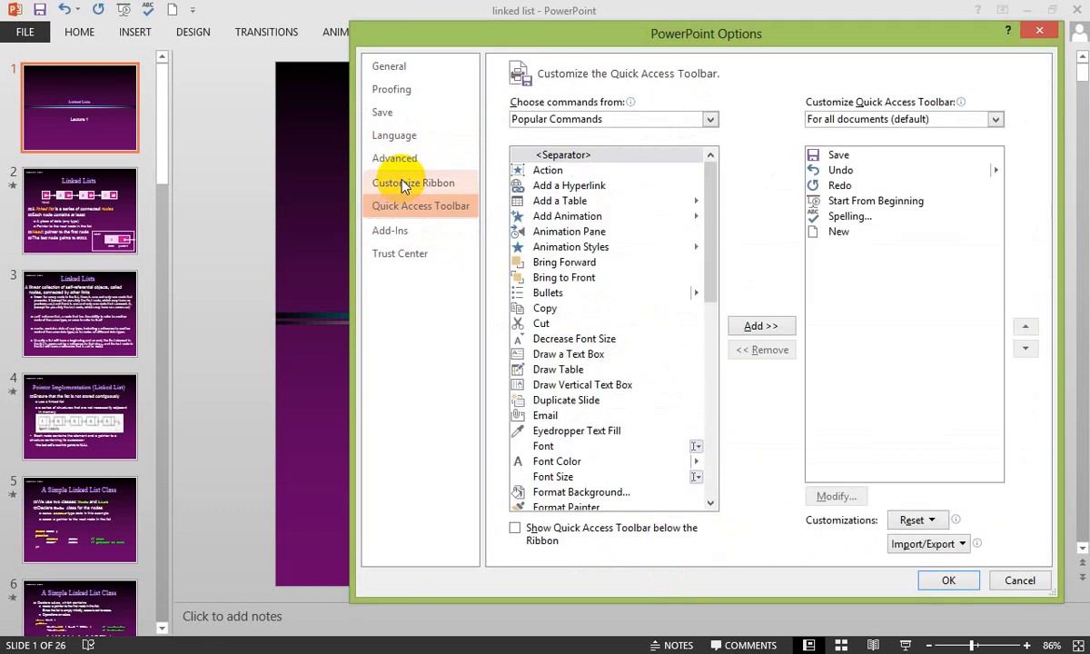
pyautogui.click(404, 185)
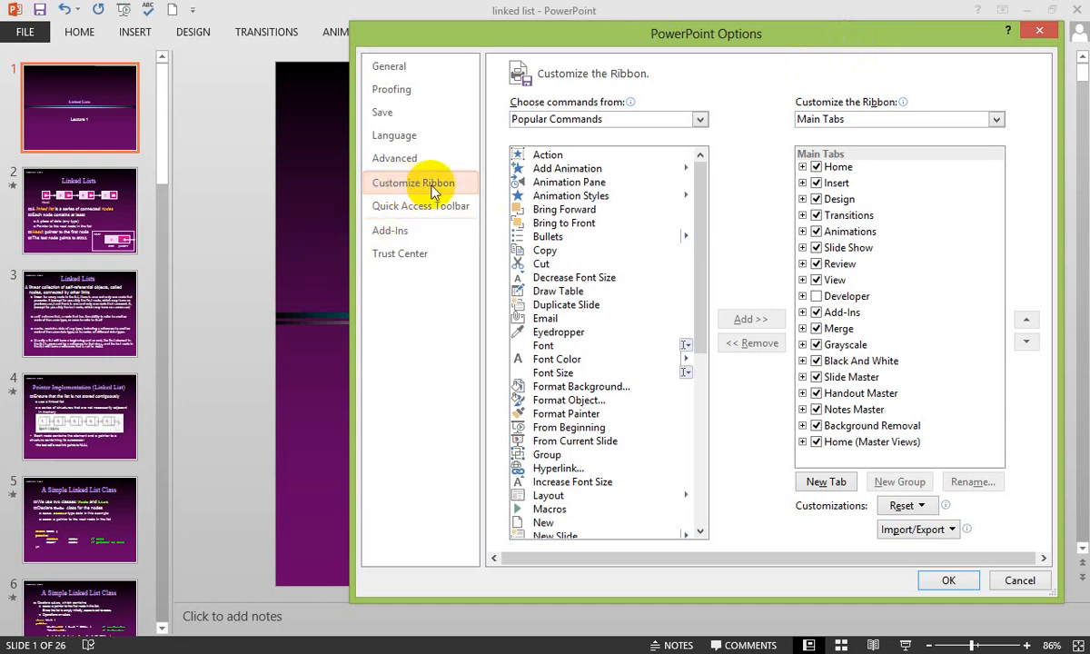
pyautogui.click(418, 207)
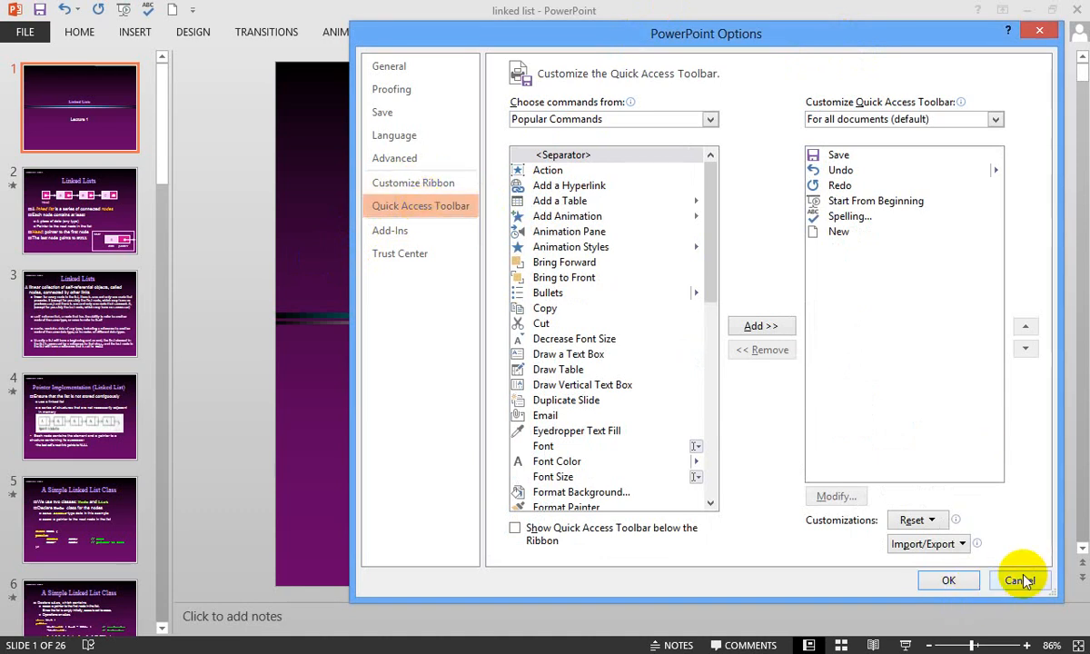
pyautogui.click(389, 189)
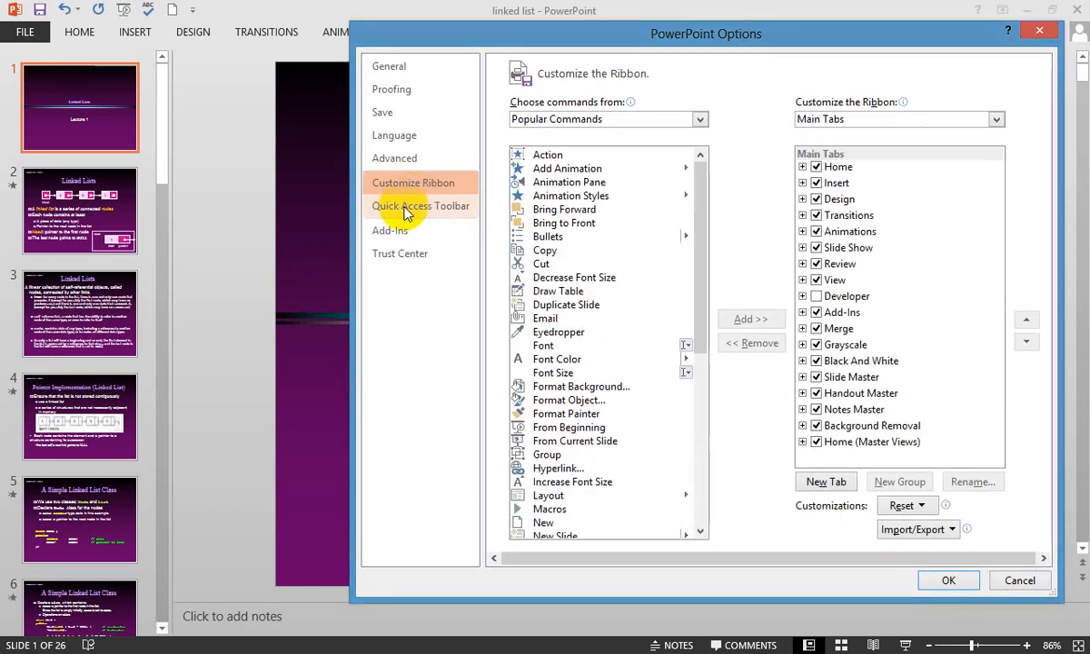
pyautogui.click(406, 212)
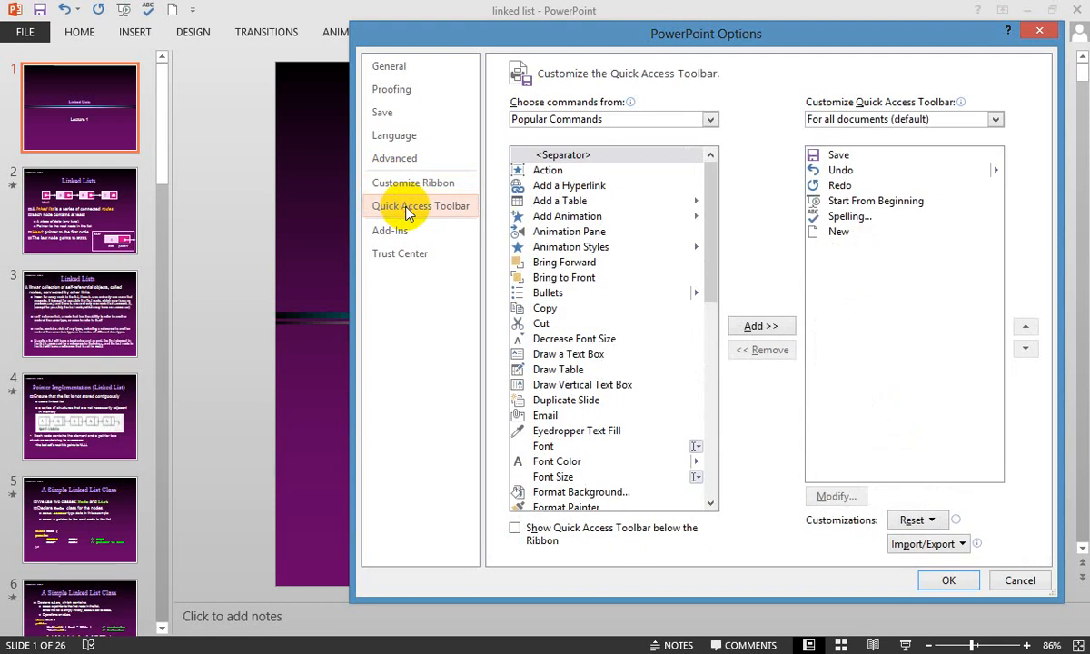
pyautogui.click(954, 582)
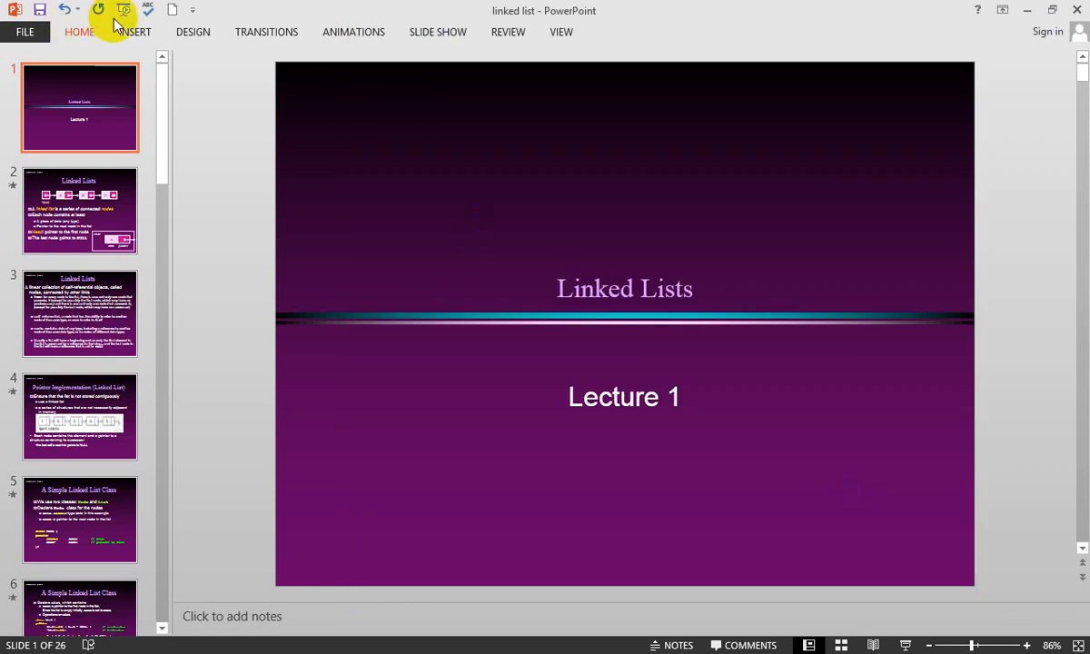
# Step: Use the Customize Quick Access Toolbar dropdown to remove New and Save from the toolbar
pyautogui.click(192, 13)
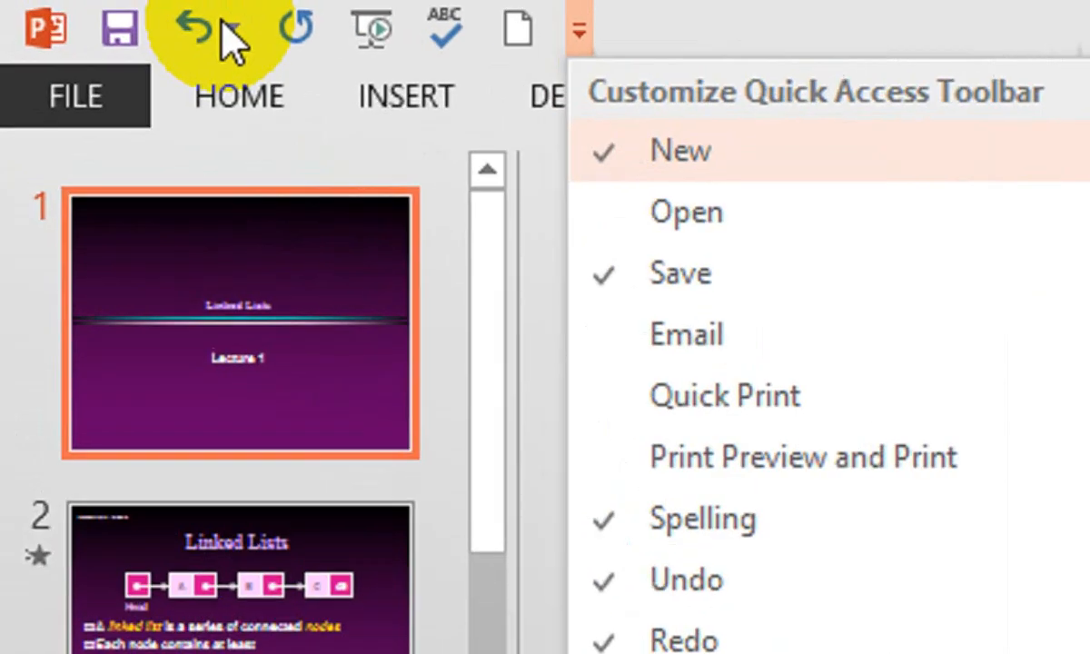
pyautogui.click(580, 30)
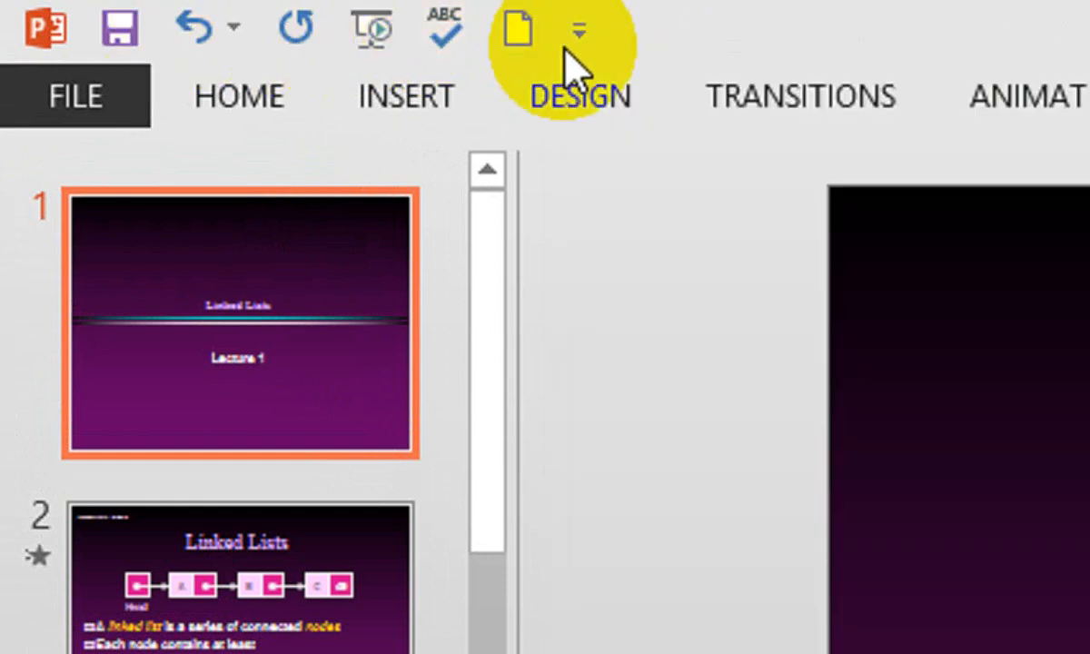
pyautogui.click(578, 32)
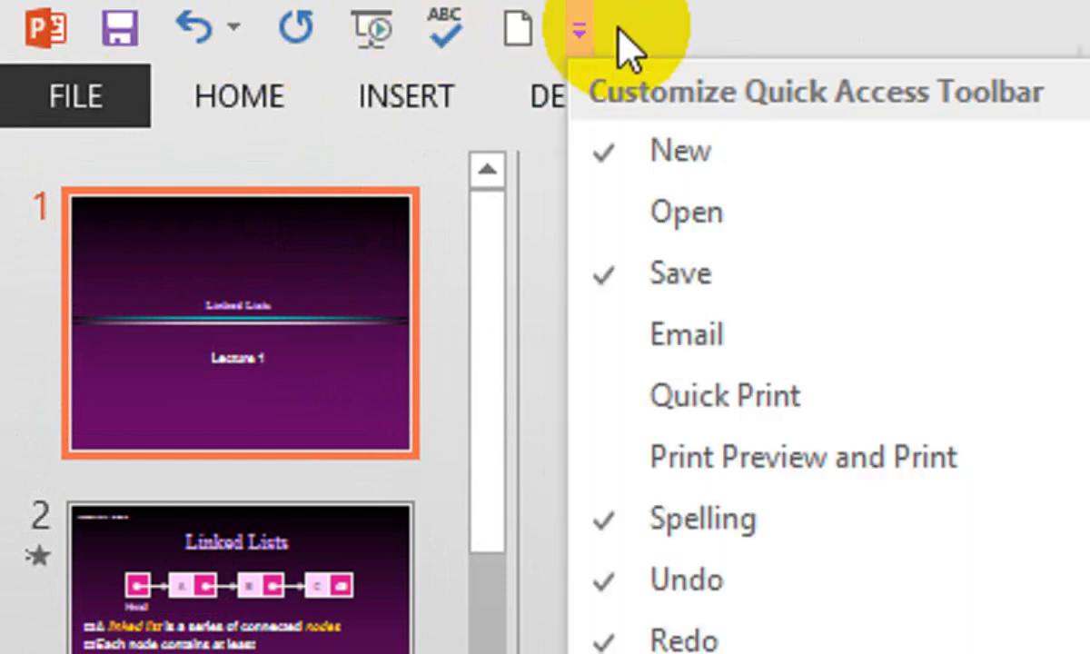
pyautogui.click(668, 159)
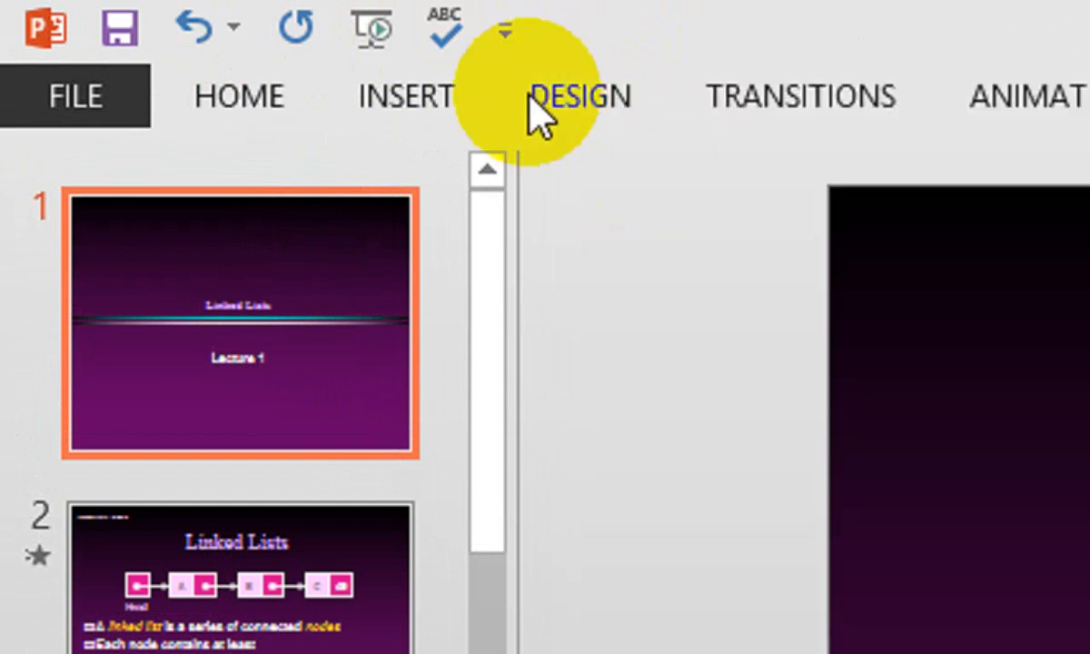
pyautogui.click(503, 31)
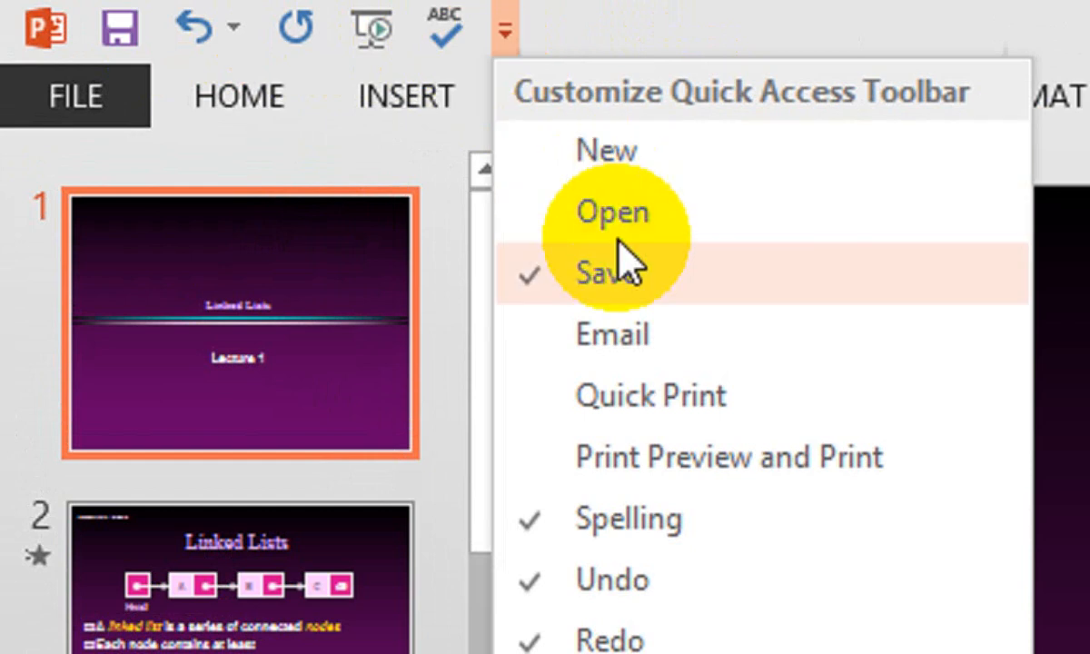
pyautogui.click(625, 273)
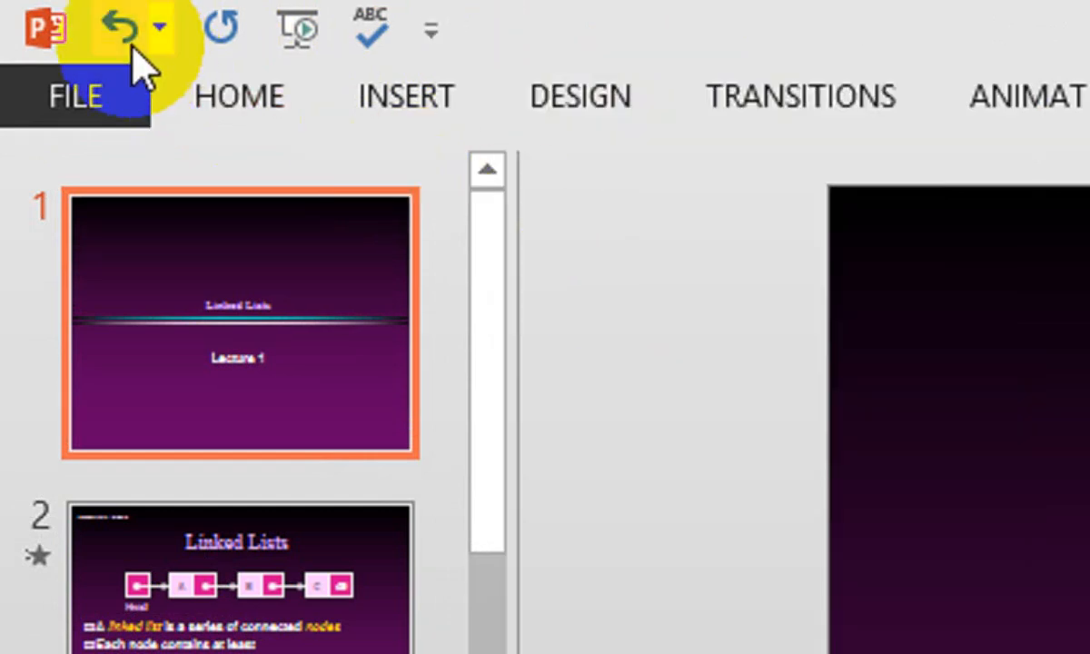
# Step: Add Save back to the Quick Access Toolbar from the dropdown
pyautogui.click(434, 33)
pyautogui.click(497, 273)
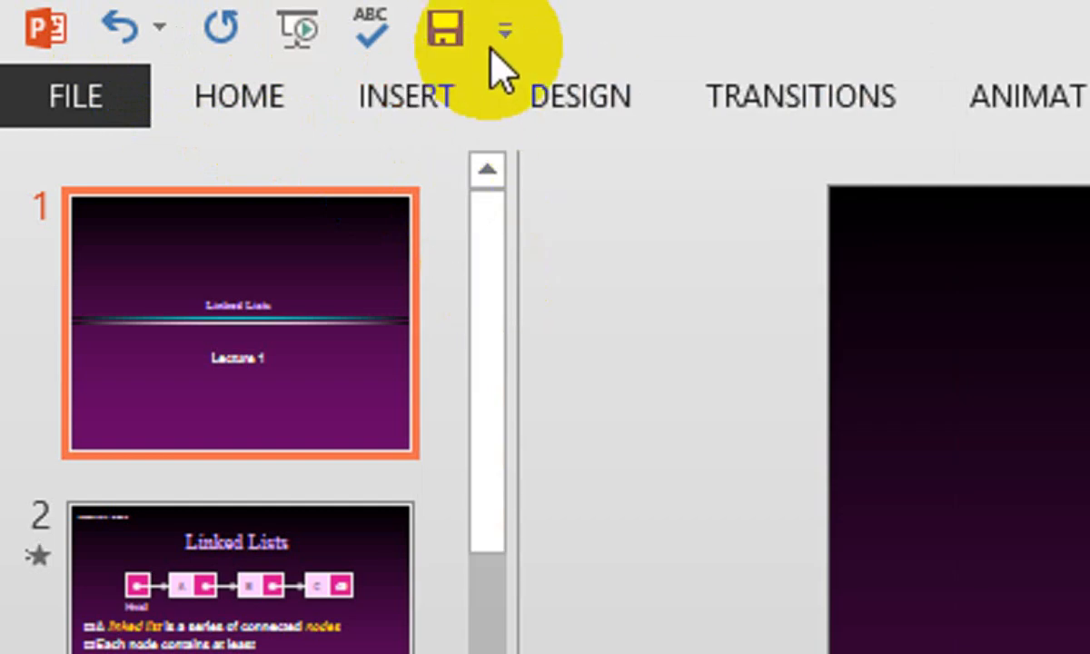
pyautogui.click(450, 35)
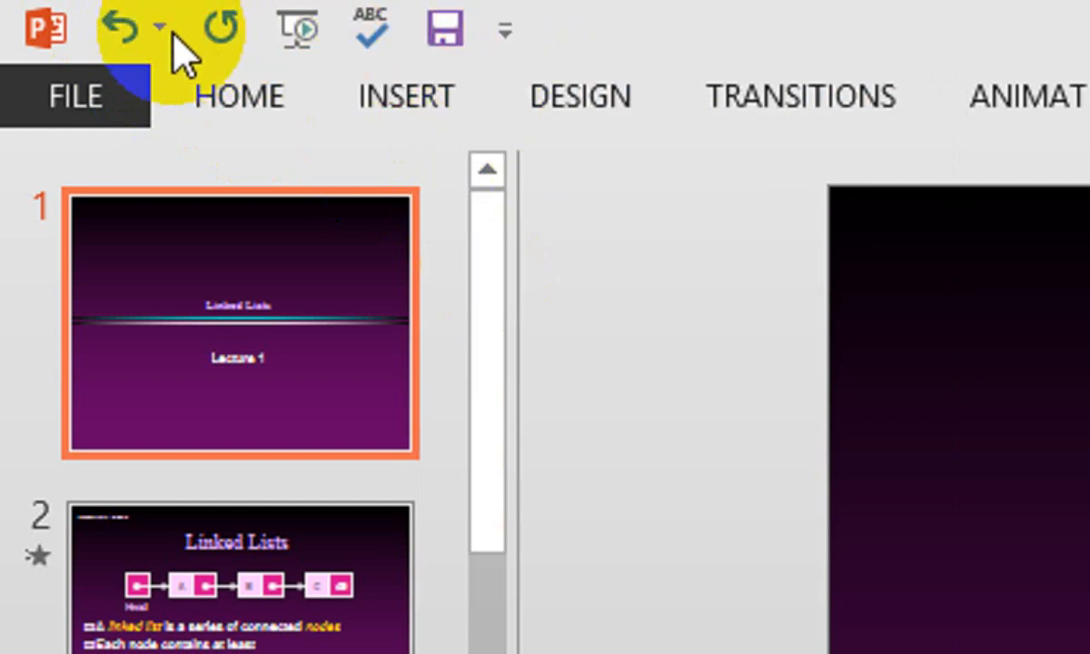
pyautogui.click(505, 33)
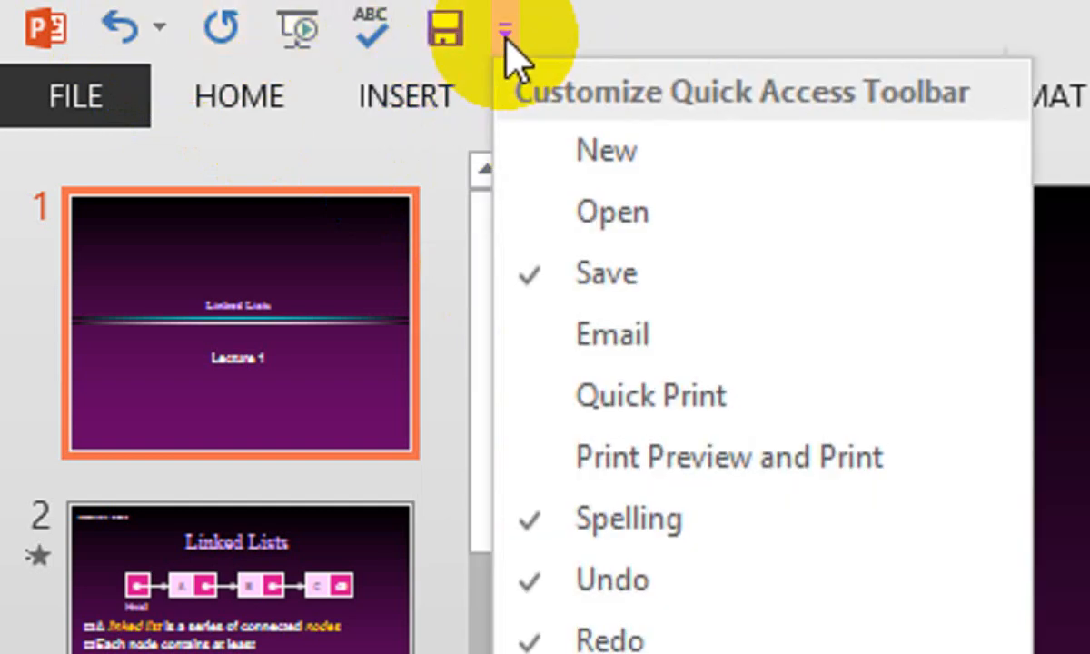
pyautogui.click(584, 36)
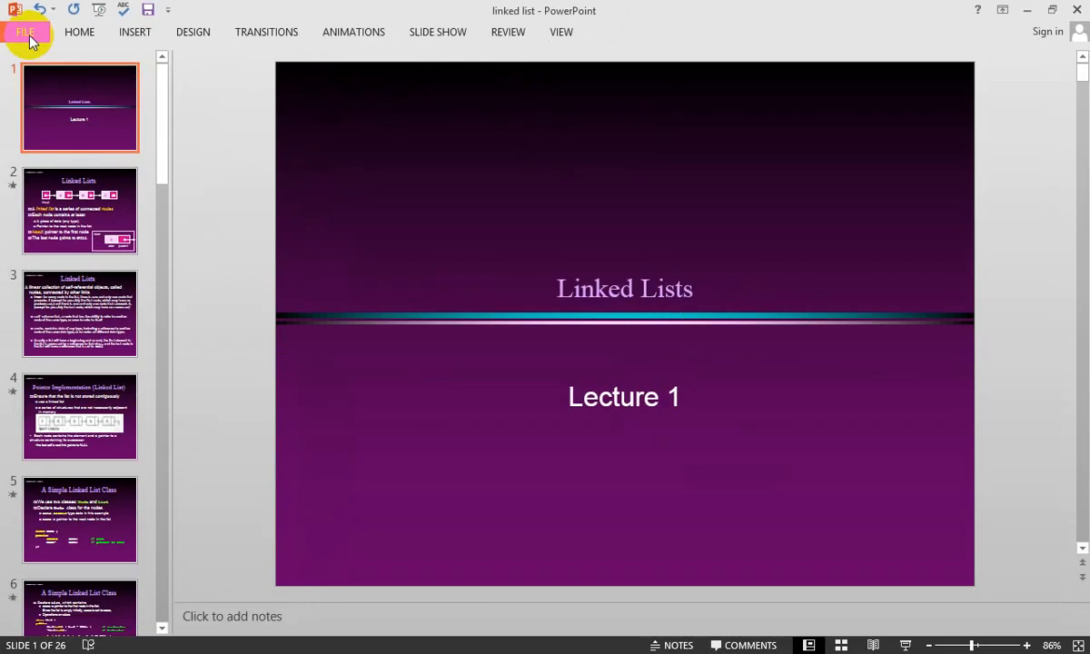
# Step: Open PowerPoint Options and go to the Quick Access Toolbar page
pyautogui.click(27, 34)
pyautogui.click(40, 414)
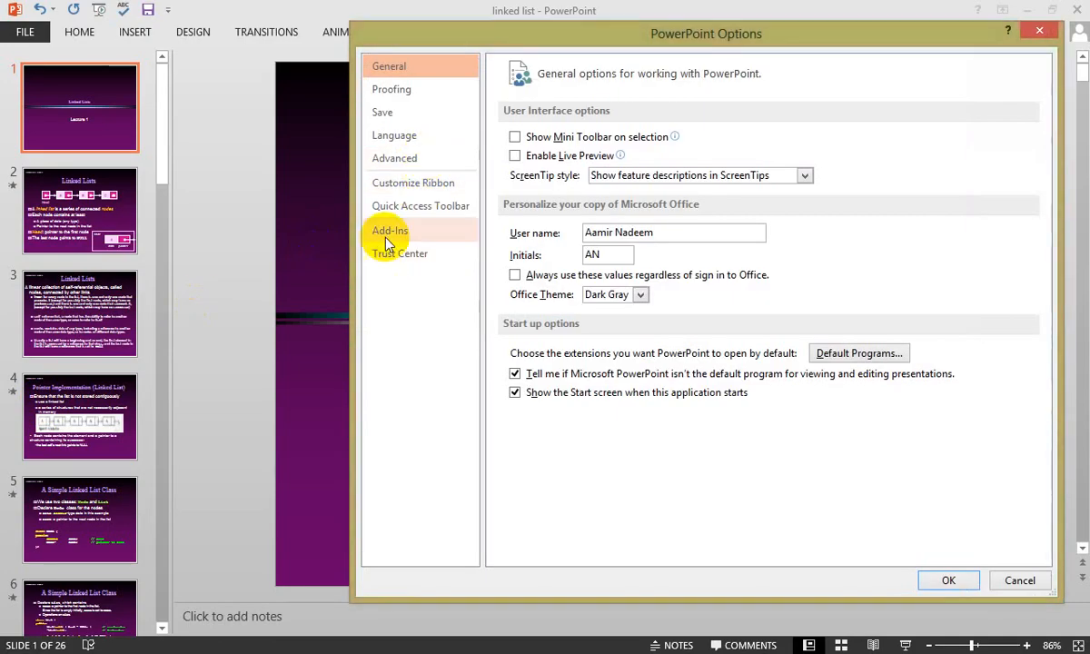
pyautogui.click(406, 185)
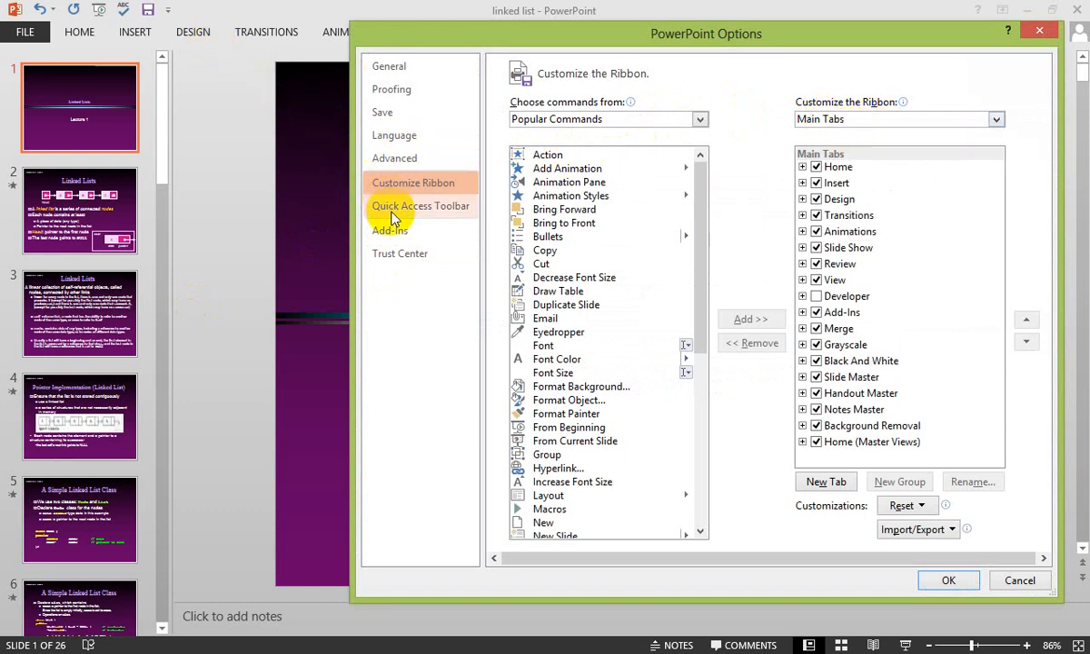
pyautogui.click(423, 207)
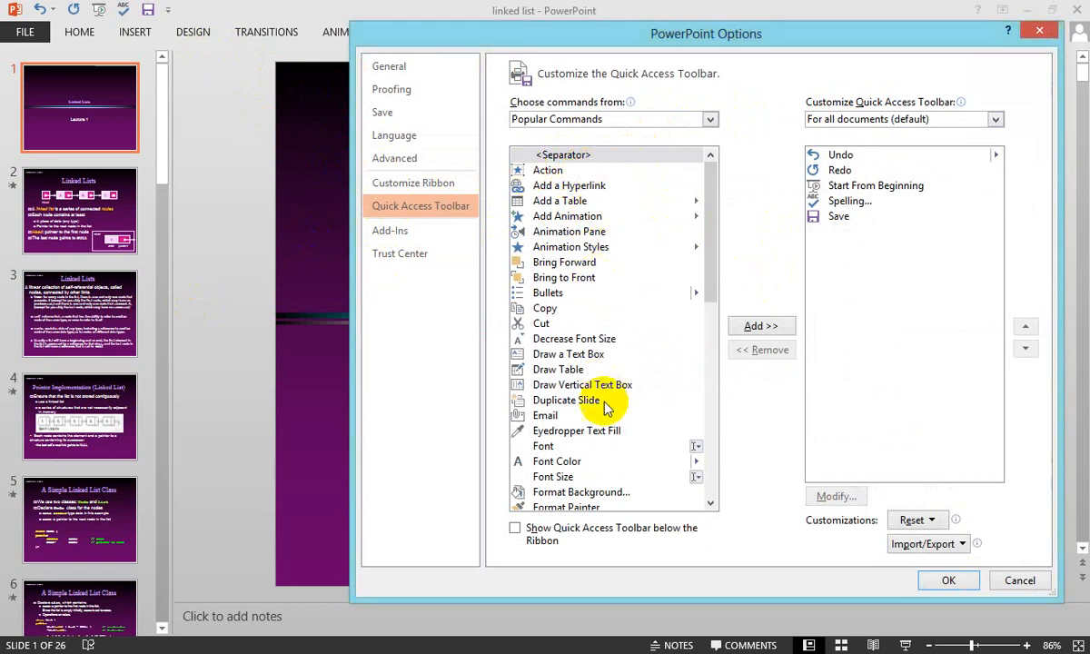
# Step: Select Start From Beginning in the available commands and try adding it to the toolbar
pyautogui.moveTo(710, 182); pyautogui.dragTo(713, 420)
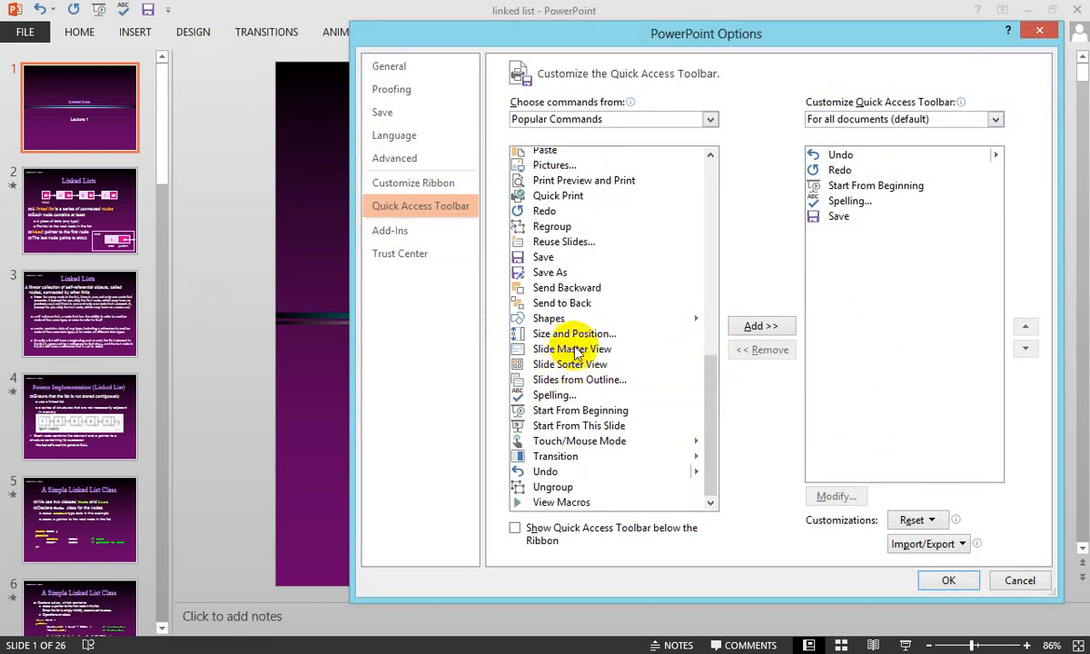
pyautogui.click(581, 411)
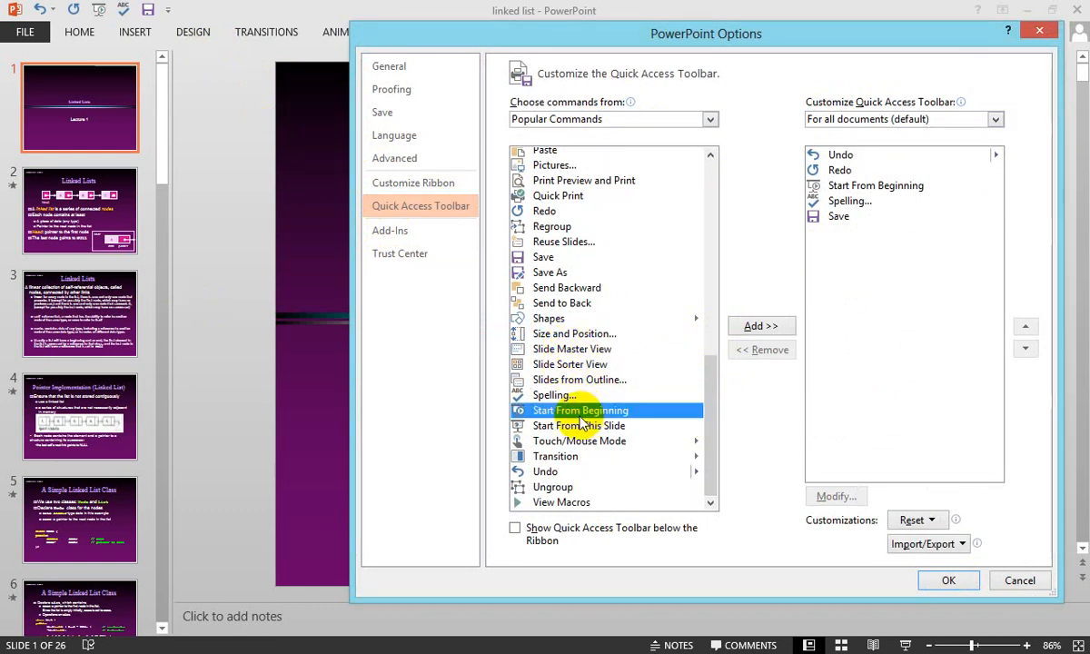
pyautogui.click(762, 326)
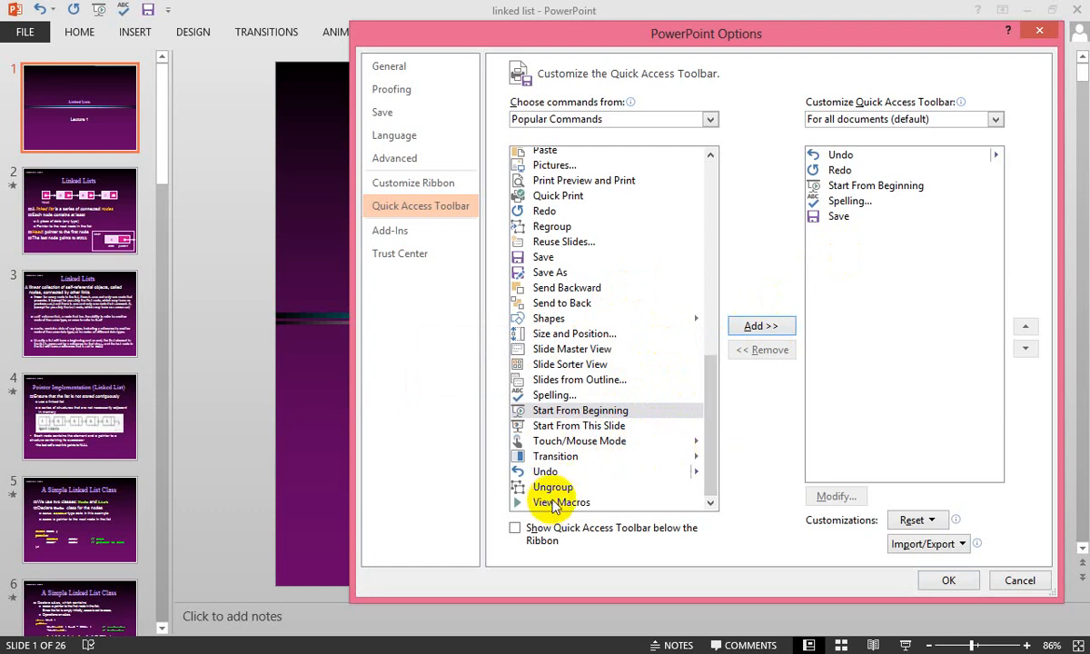
pyautogui.moveTo(706, 439); pyautogui.dragTo(708, 362)
# Step: Add Format Background to the Quick Access Toolbar and move it up two places
pyautogui.click(538, 181)
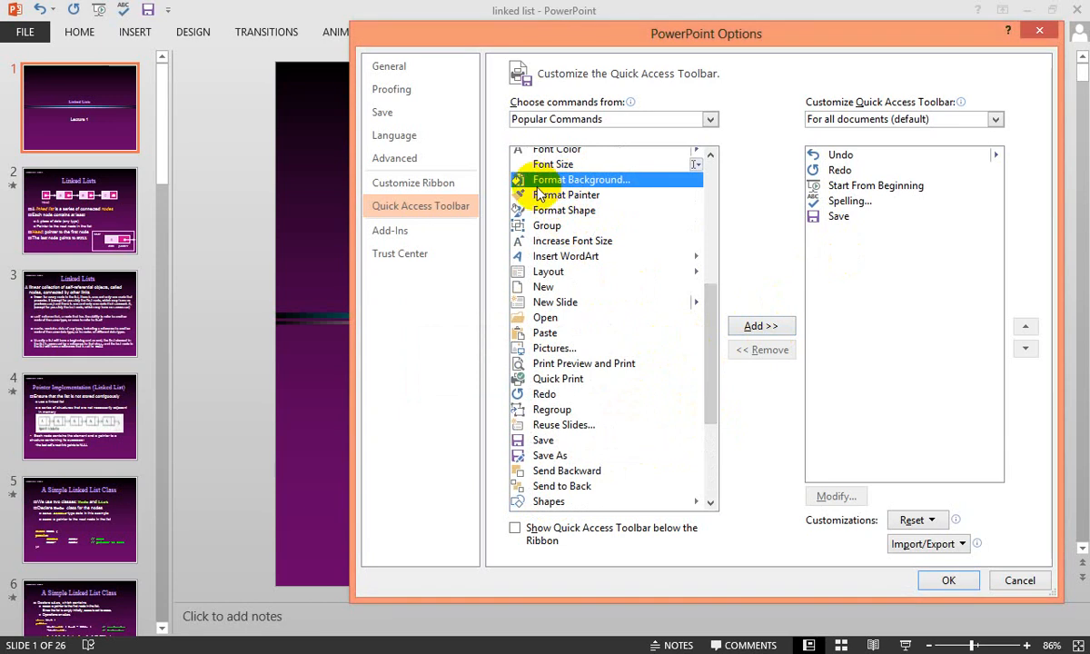
pyautogui.click(783, 331)
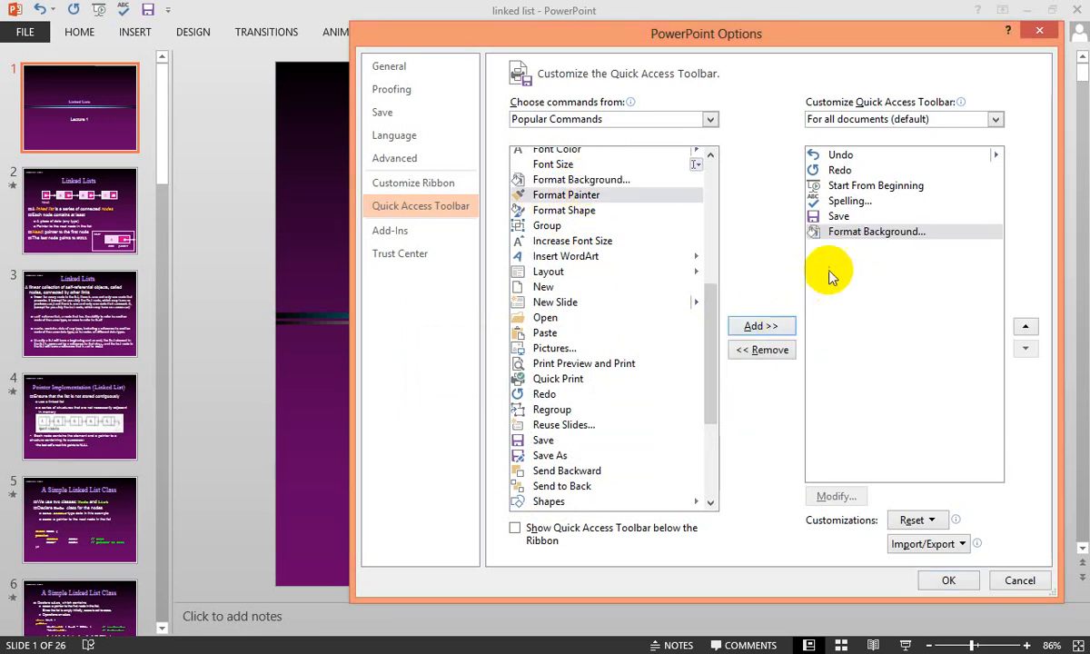
pyautogui.click(872, 232)
pyautogui.click(1026, 326)
pyautogui.click(1027, 326)
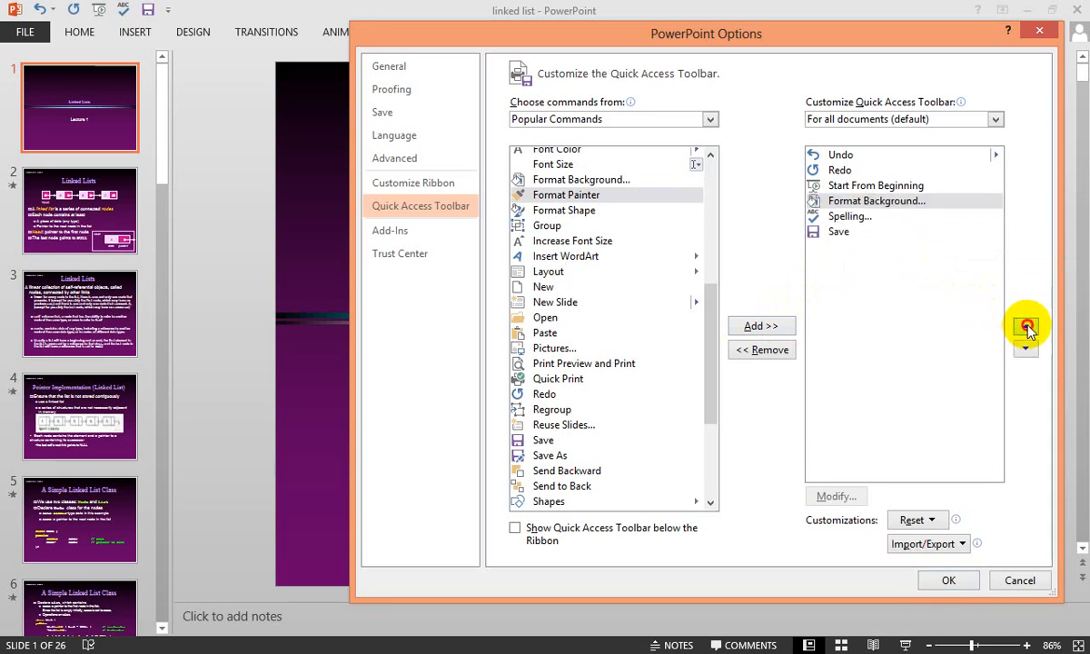
pyautogui.click(1026, 326)
pyautogui.click(1026, 326)
# Step: Reorder the toolbar list: Save to the top, Undo down one, Format Background down two
pyautogui.click(832, 234)
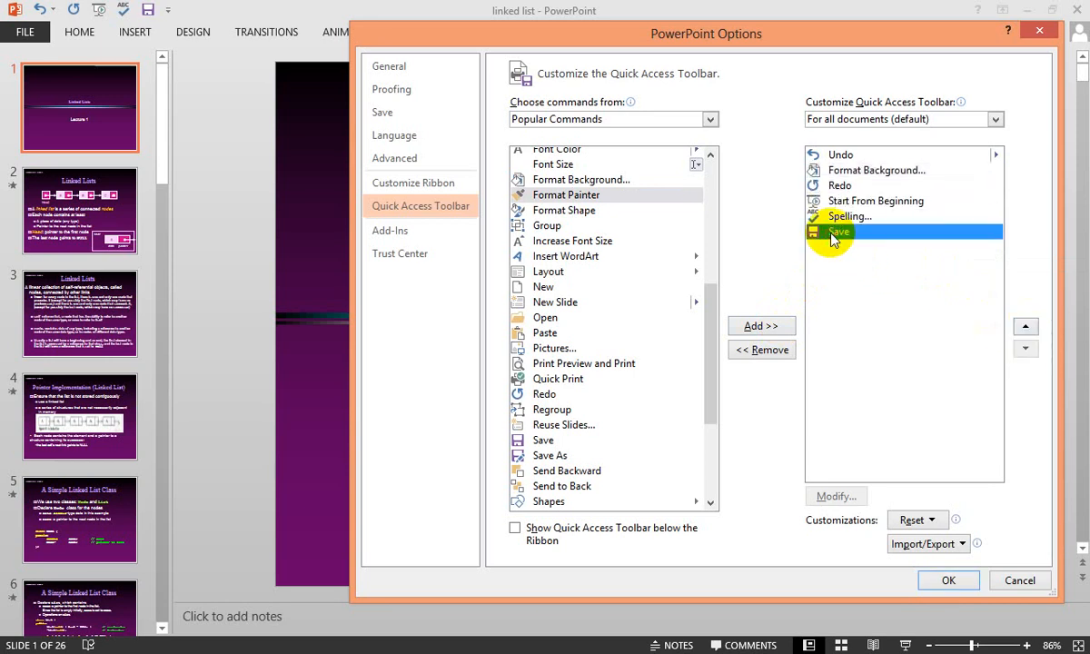
pyautogui.click(1026, 329)
pyautogui.click(1025, 329)
pyautogui.click(1025, 328)
pyautogui.click(1026, 329)
pyautogui.click(1026, 328)
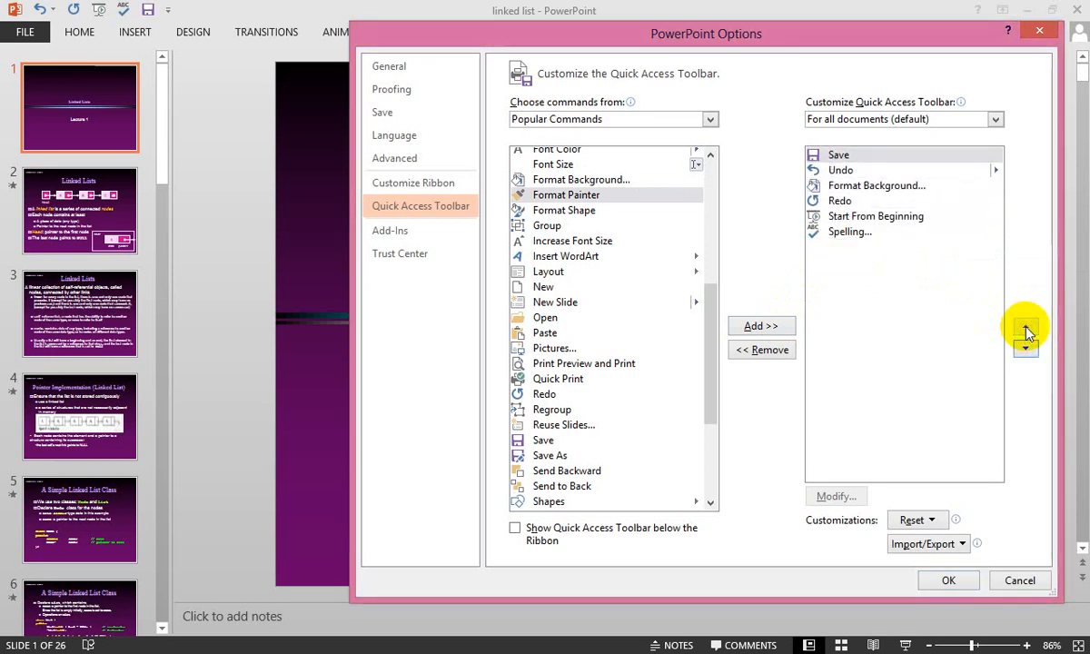
pyautogui.click(818, 170)
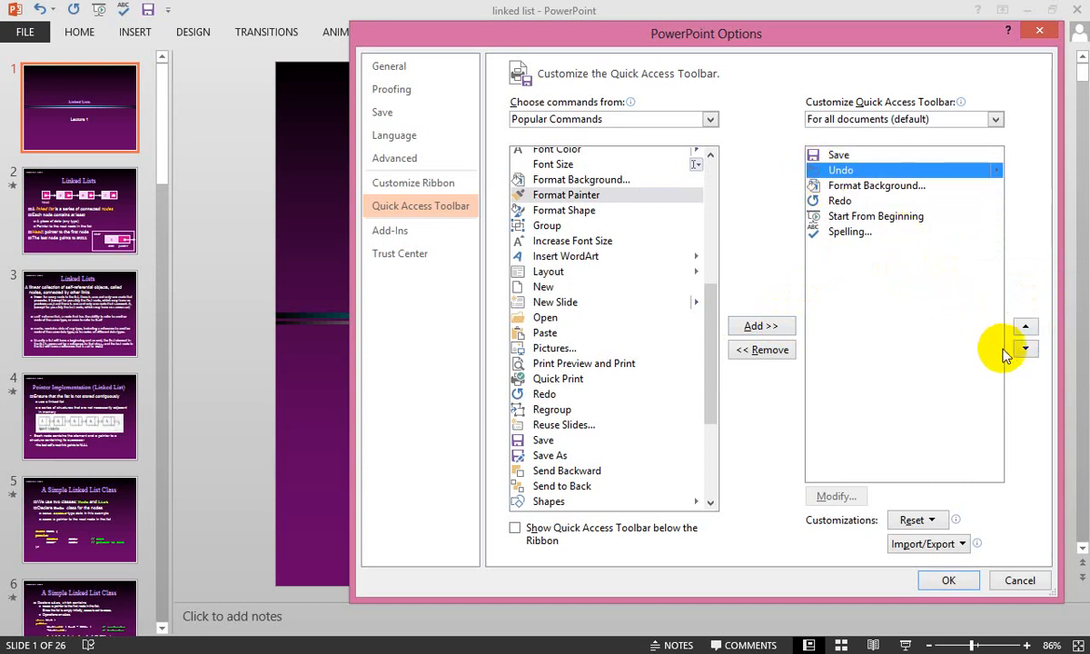
pyautogui.click(1024, 348)
pyautogui.click(830, 171)
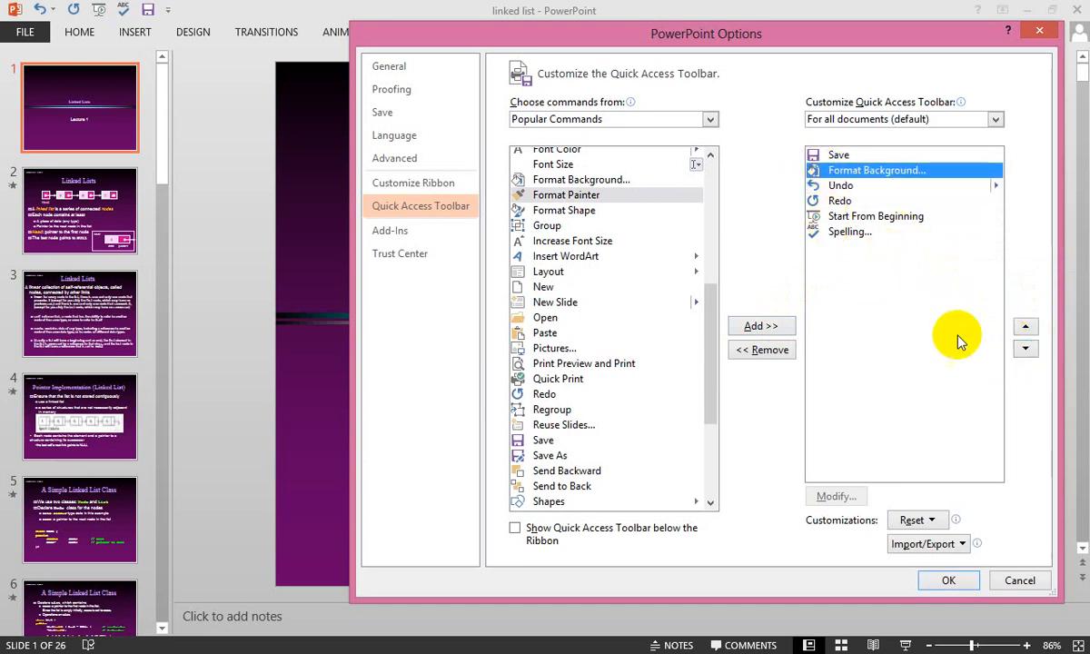
pyautogui.click(1025, 348)
pyautogui.click(1024, 348)
pyautogui.click(1025, 348)
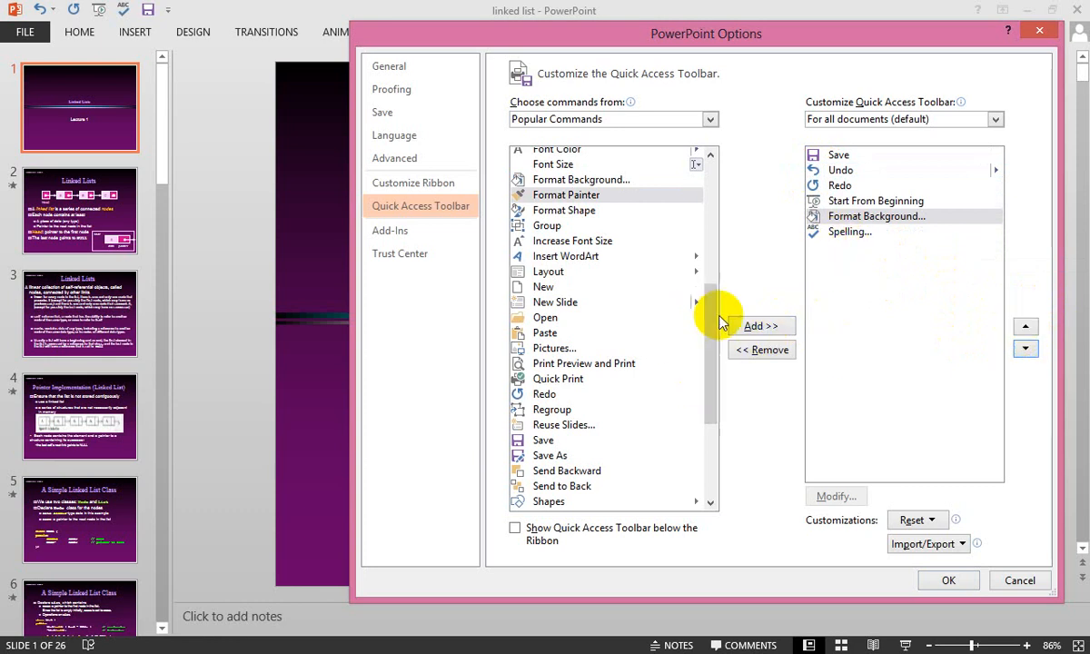
# Step: Add Save As, move it above Undo, then remove it again
pyautogui.click(544, 439)
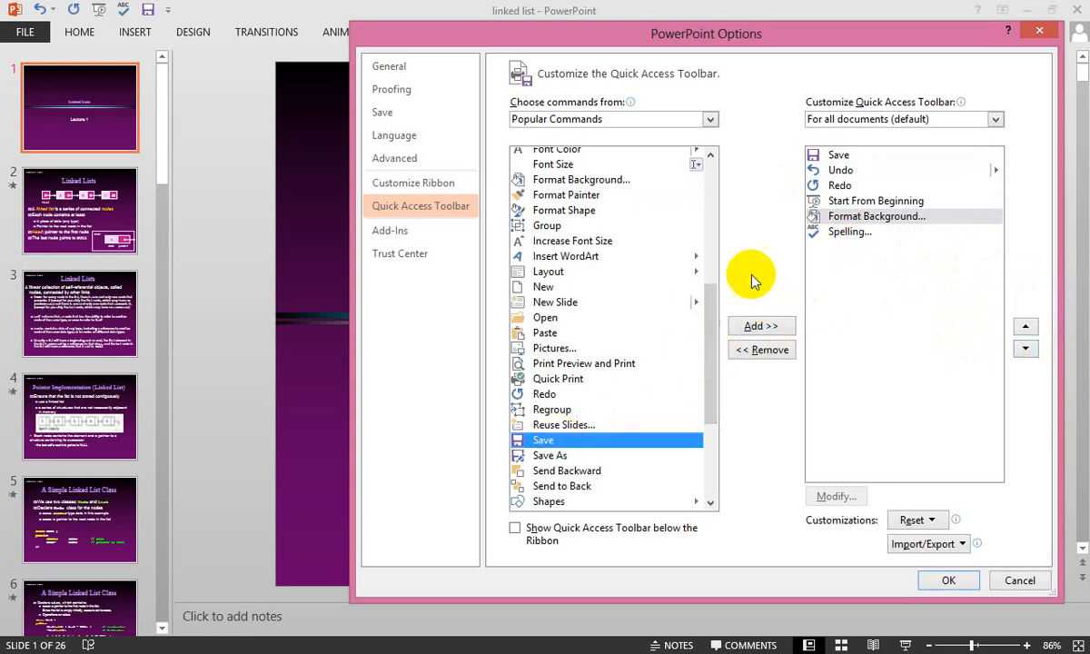
pyautogui.click(552, 456)
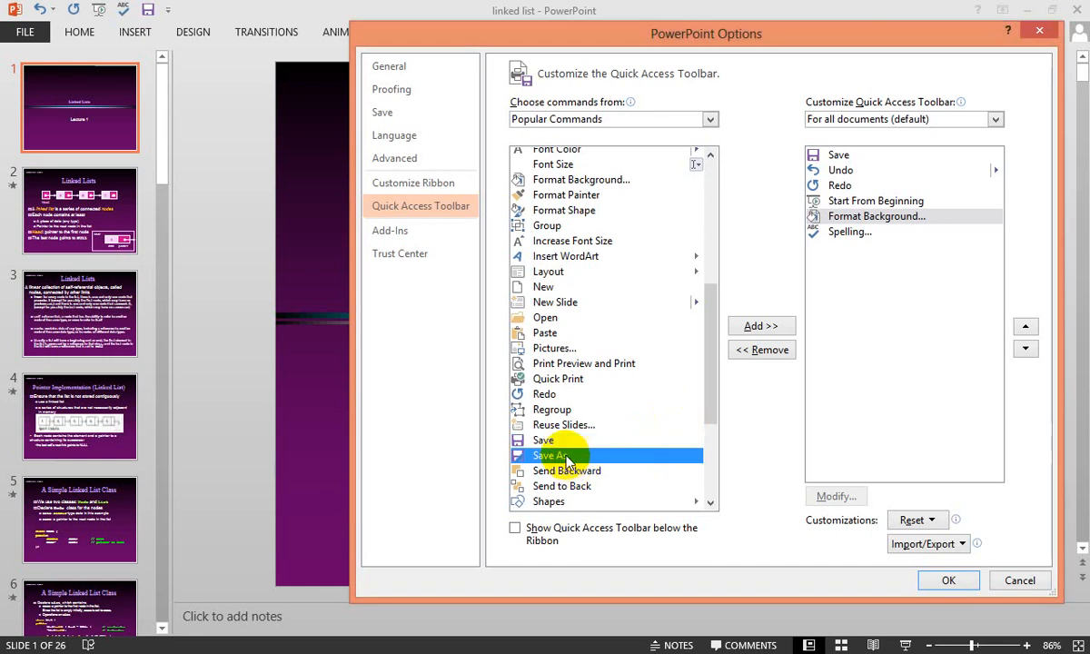
pyautogui.click(750, 326)
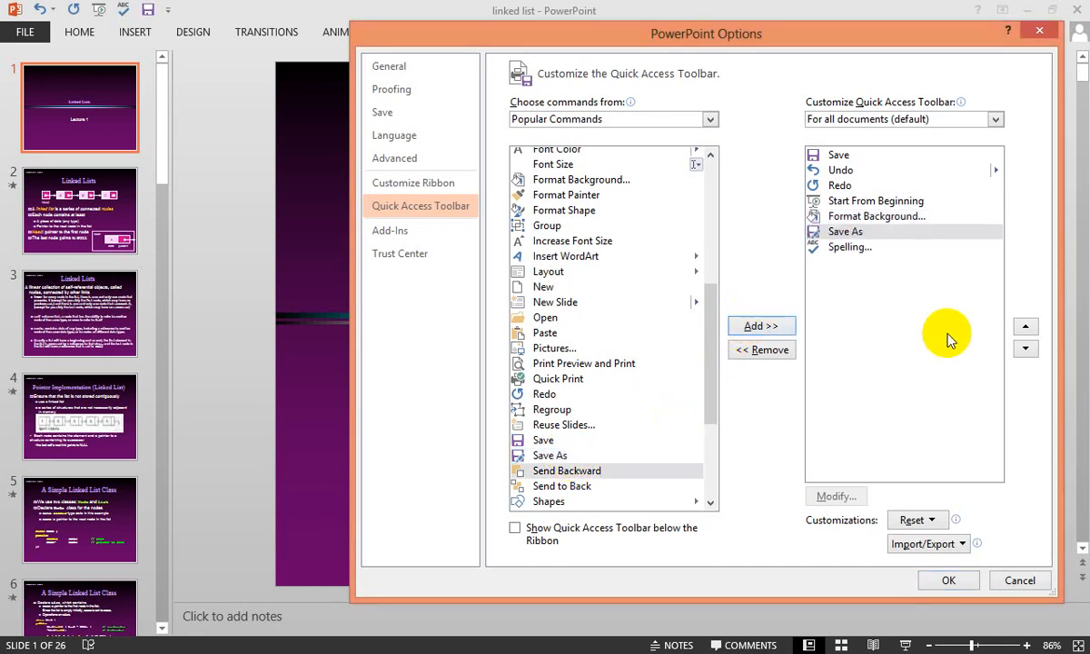
pyautogui.click(1026, 327)
pyautogui.click(1026, 327)
pyautogui.click(1027, 327)
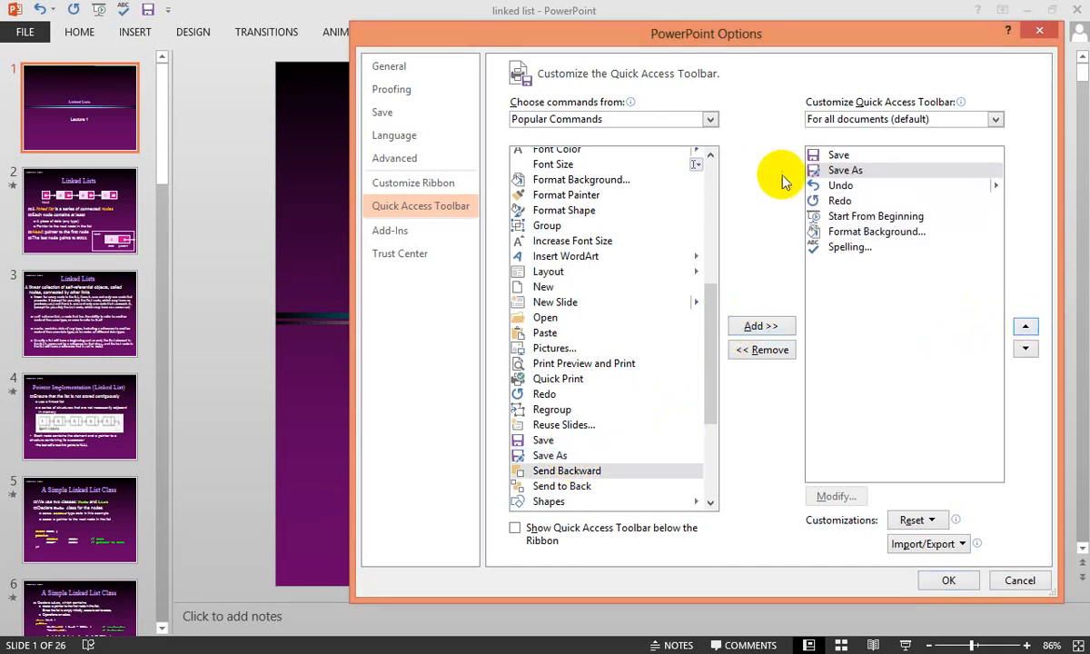
pyautogui.click(754, 356)
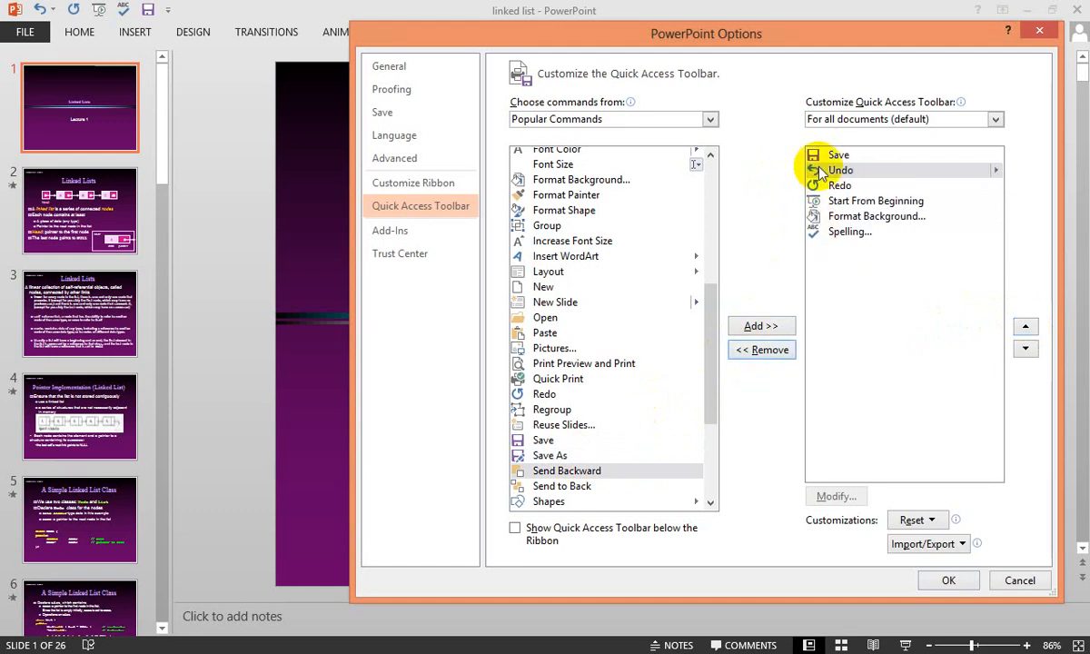
# Step: Remove Spelling from the Quick Access Toolbar list
pyautogui.click(822, 216)
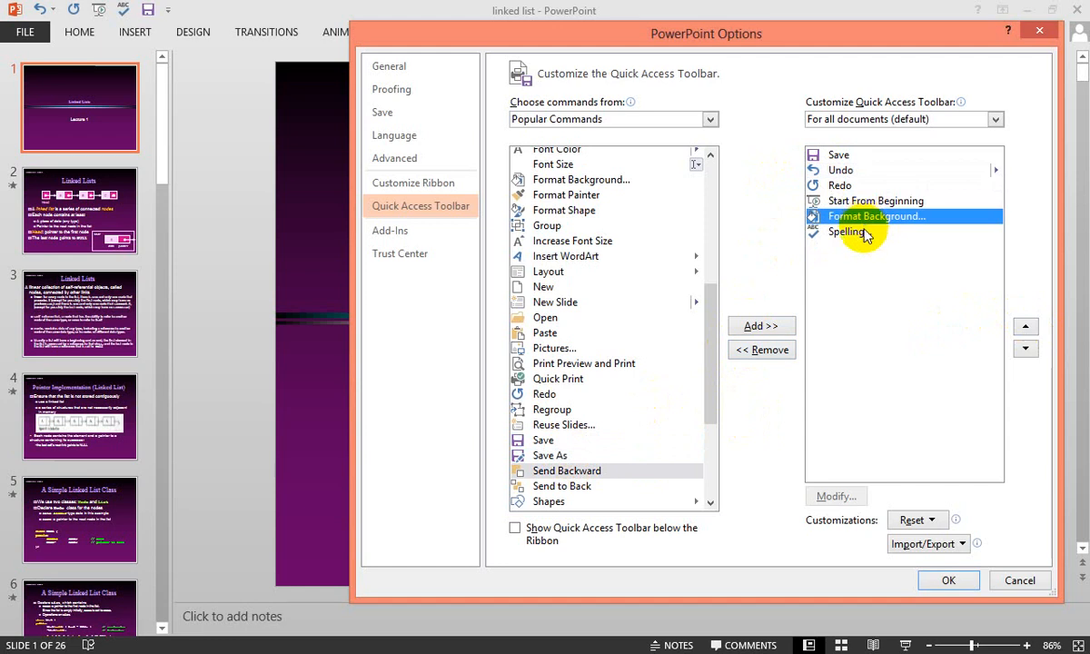
pyautogui.click(832, 231)
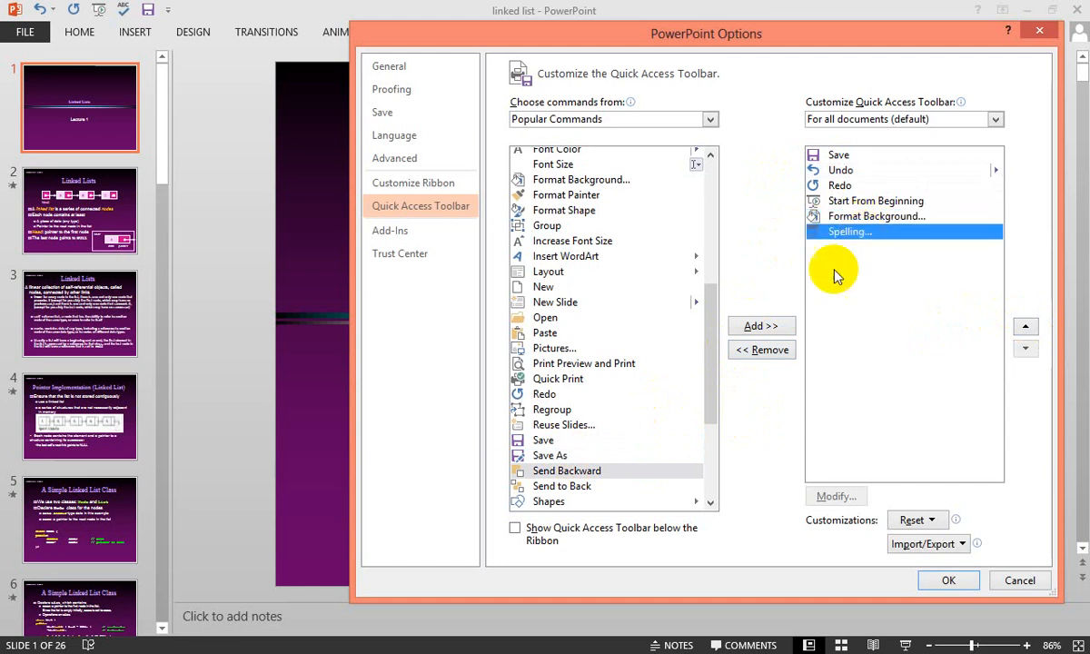
pyautogui.click(770, 351)
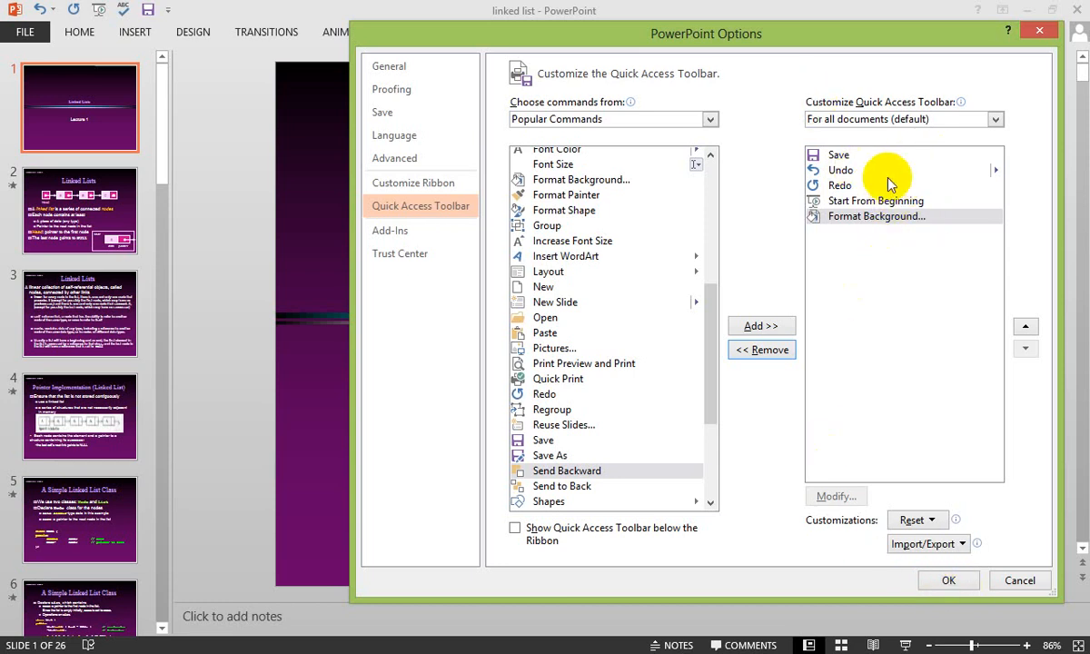
# Step: Reset all customizations, confirm Yes, and close PowerPoint Options with OK
pyautogui.click(922, 522)
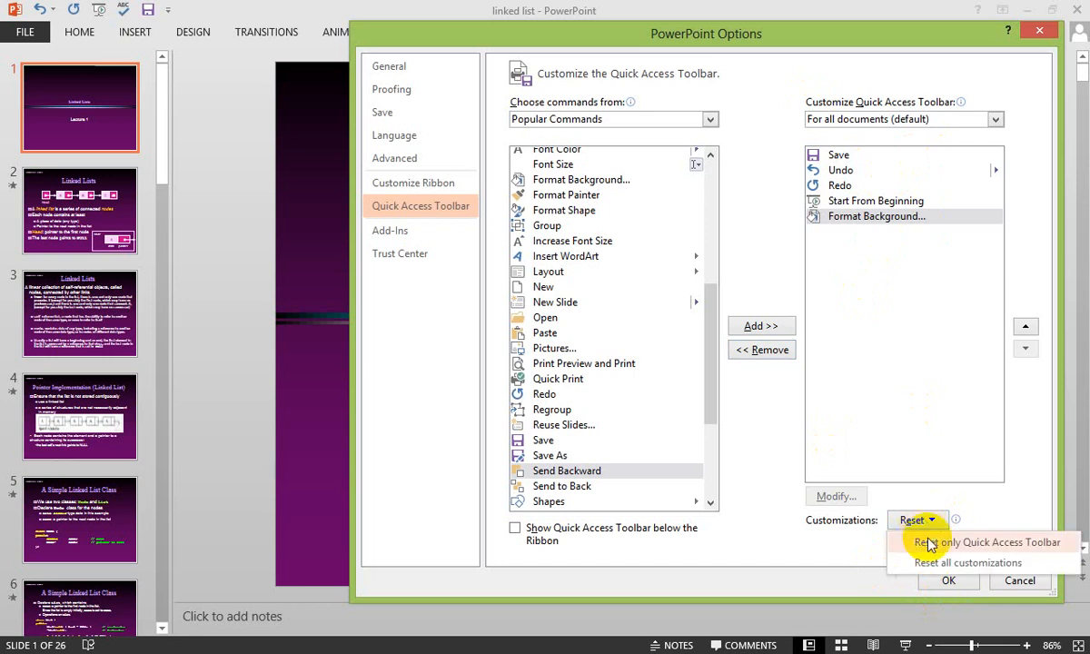
pyautogui.click(944, 563)
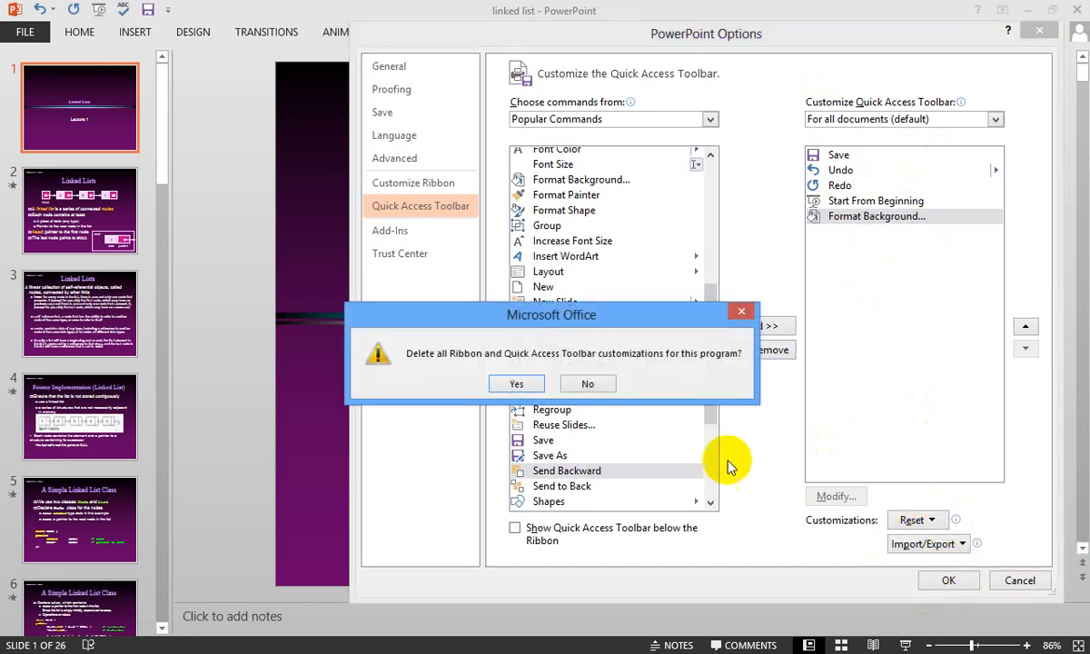
pyautogui.click(514, 383)
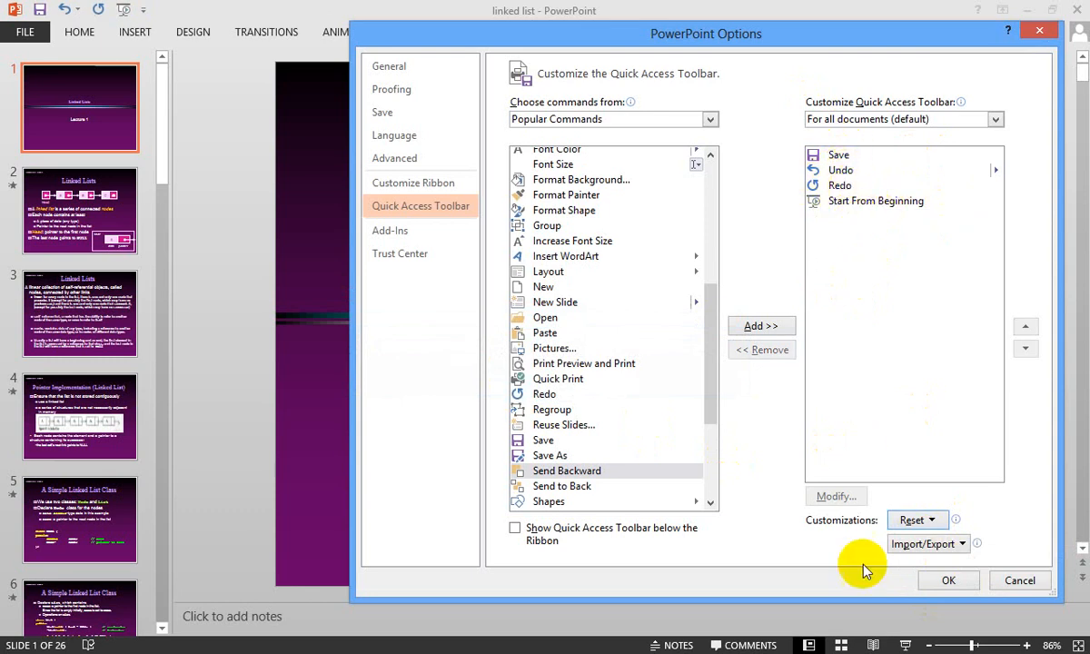
pyautogui.click(949, 581)
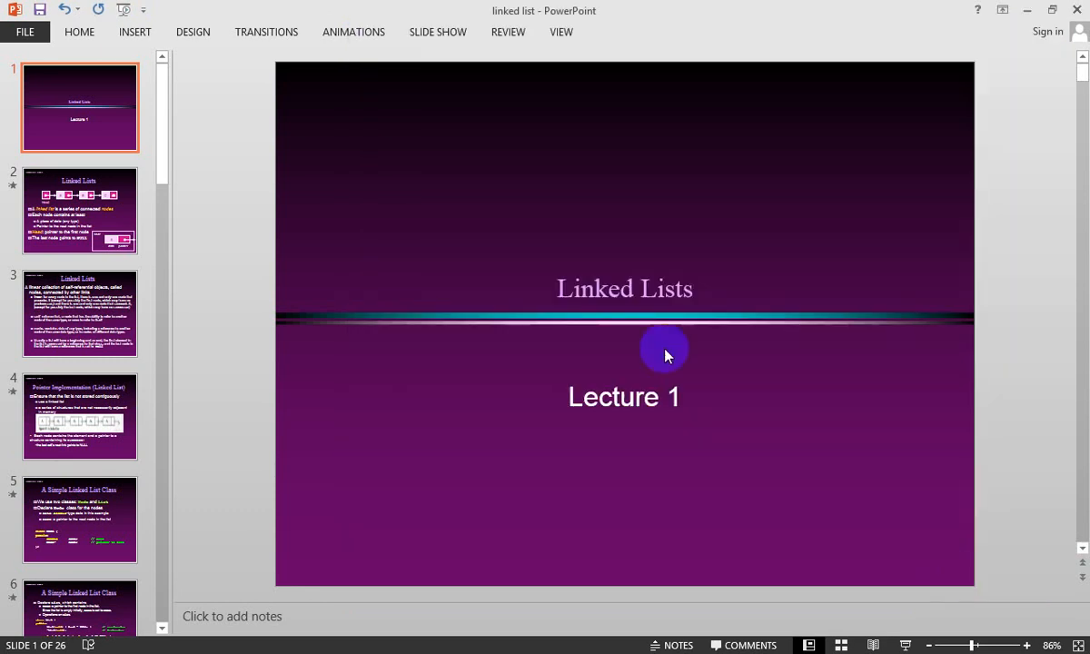
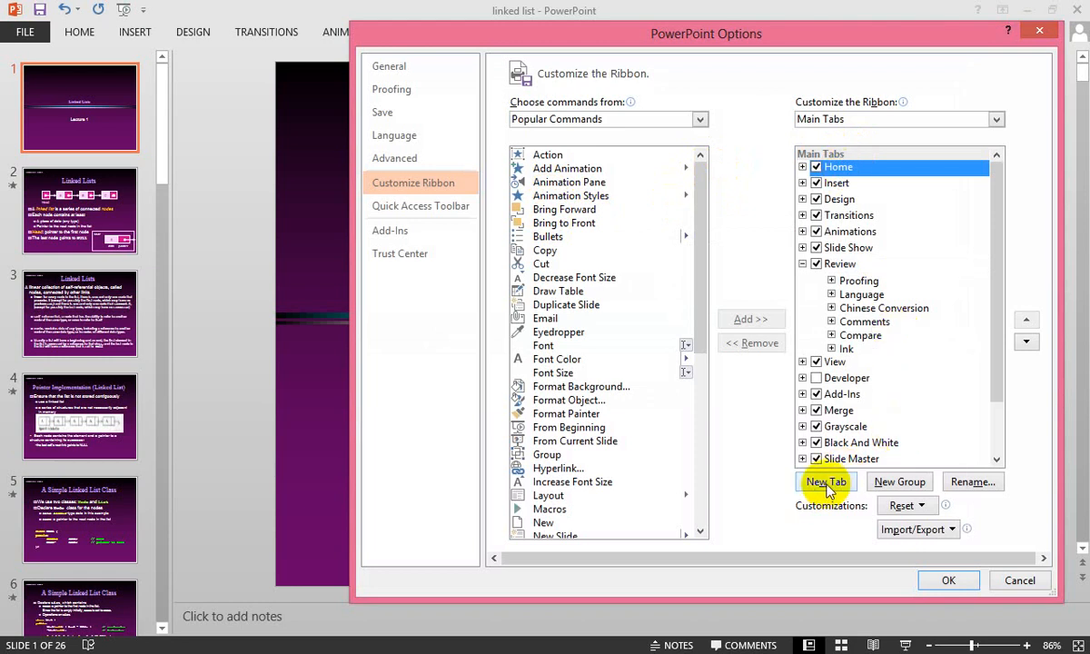
# Step: In Customize the Ribbon, scroll the Main Tabs list down and select Home (Master Views)
pyautogui.click(866, 282)
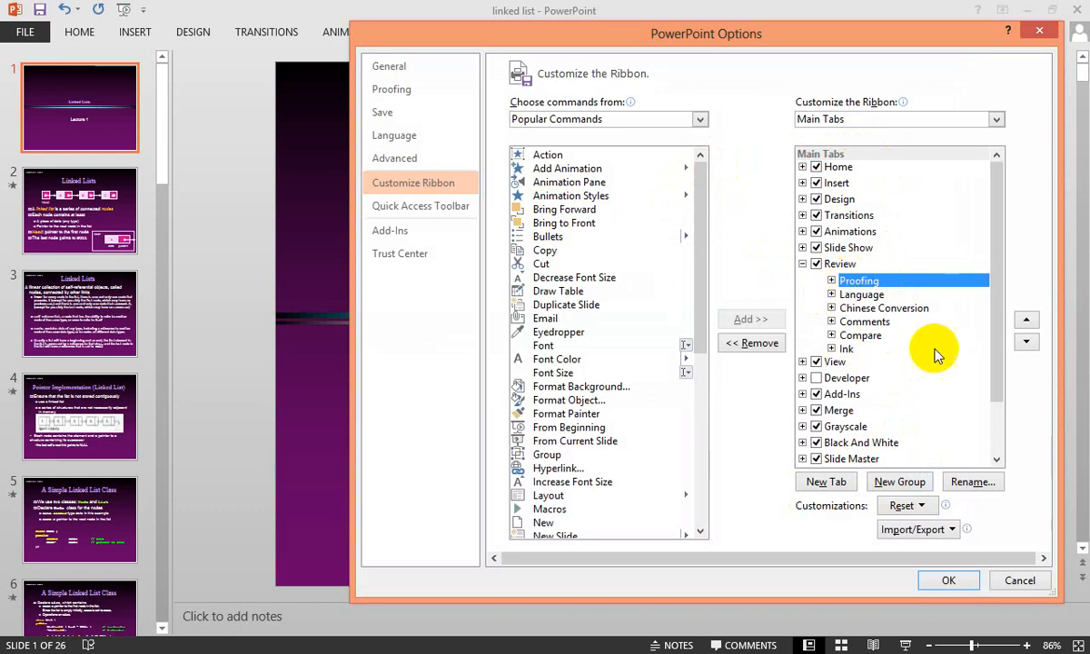
pyautogui.moveTo(1002, 247); pyautogui.dragTo(1003, 370)
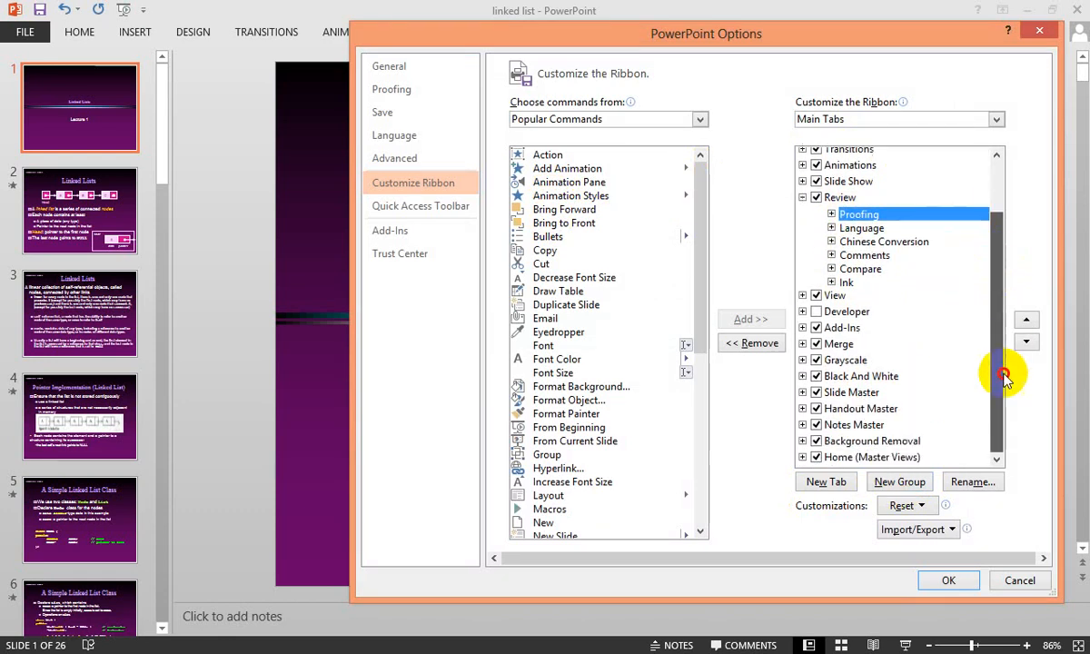
pyautogui.click(835, 458)
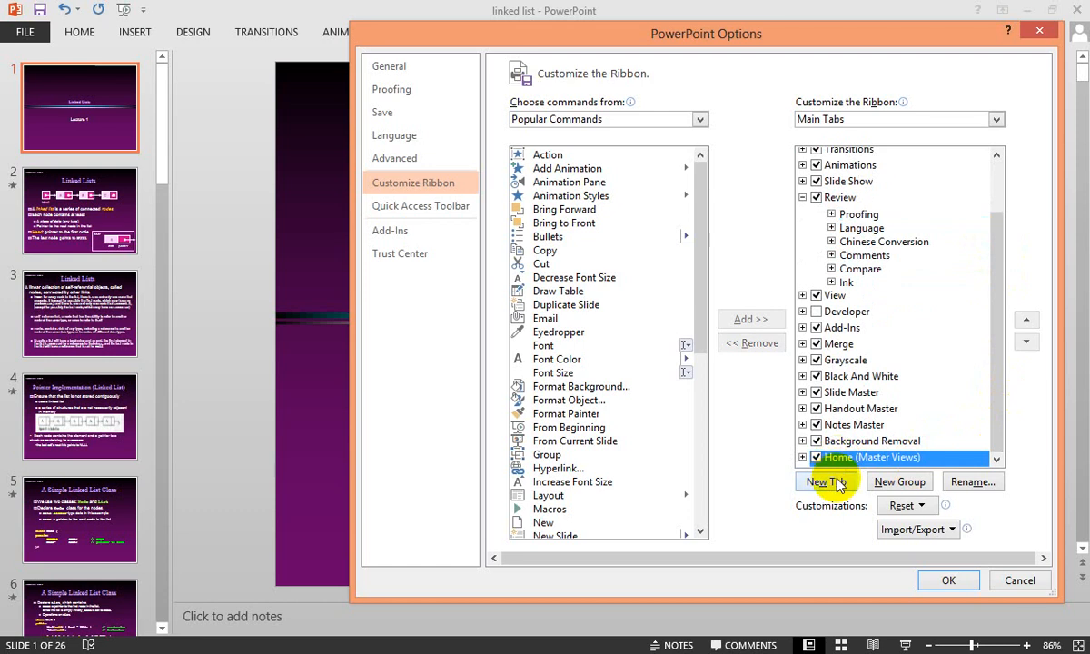
# Step: Add a new custom tab and rename it to the author's first name
pyautogui.click(837, 479)
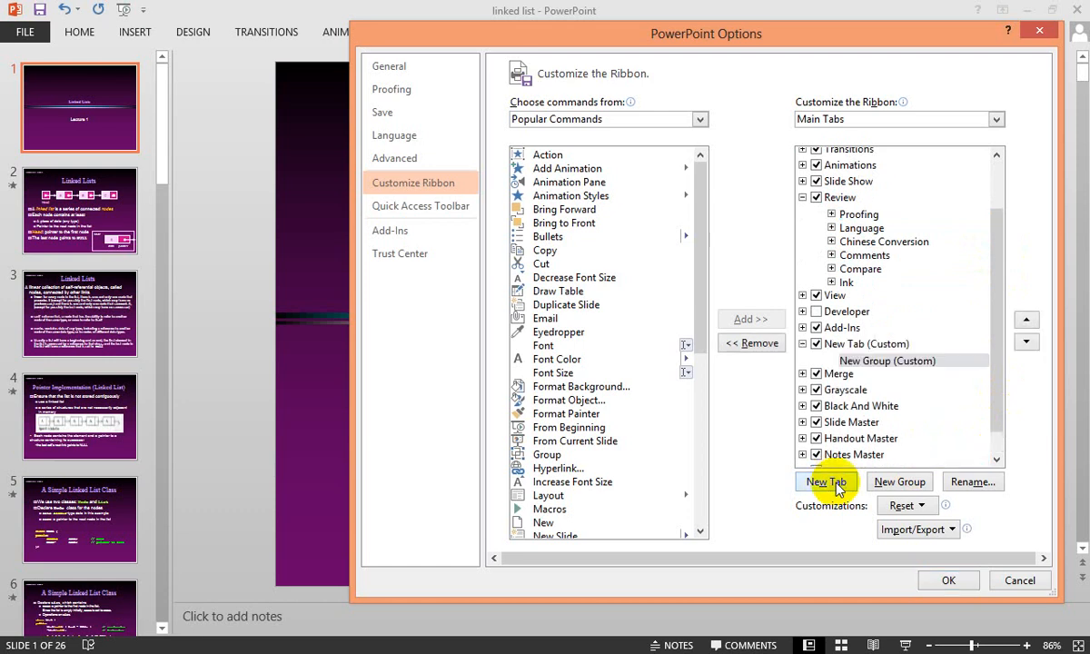
pyautogui.click(833, 346)
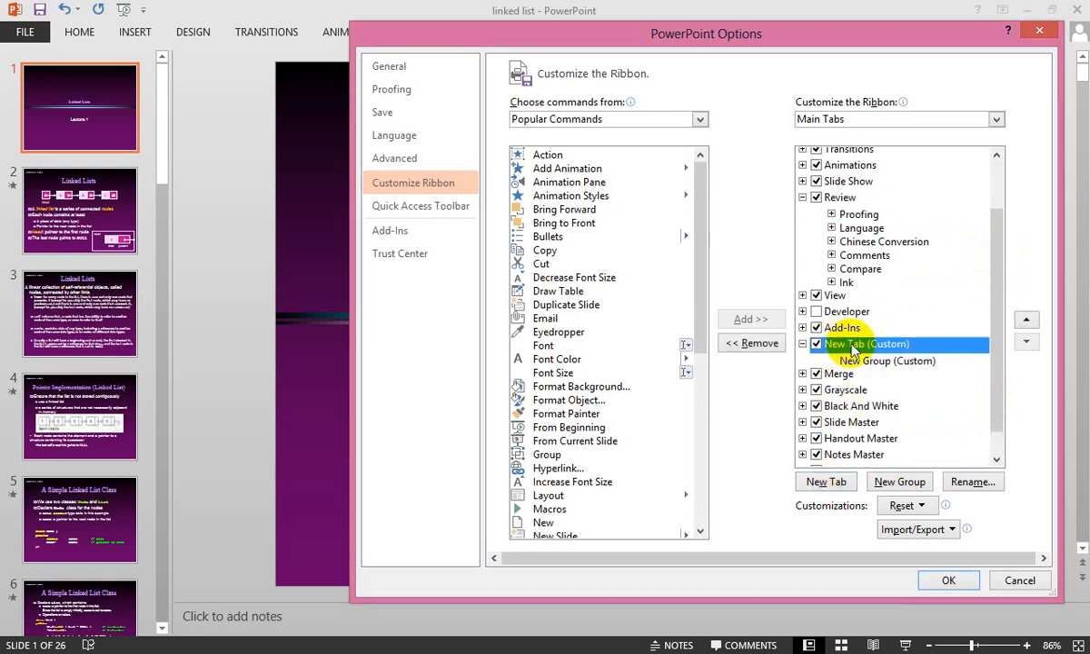
pyautogui.click(986, 488)
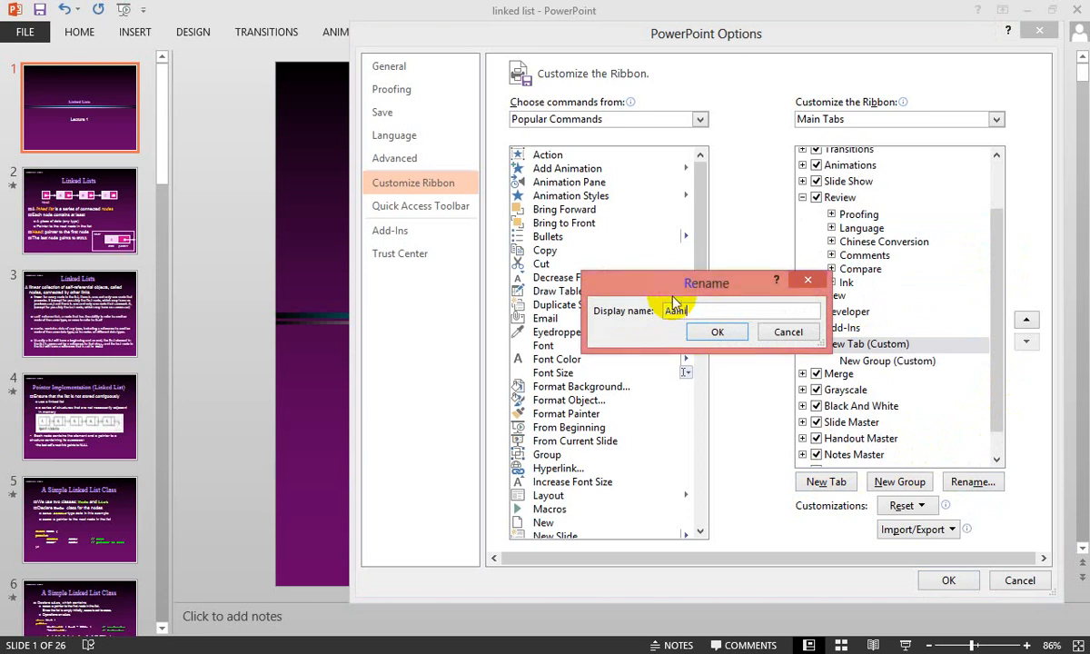
pyautogui.click(717, 333)
# Step: Leave the tab's New Group unrenamed and select it to receive commands
pyautogui.click(861, 362)
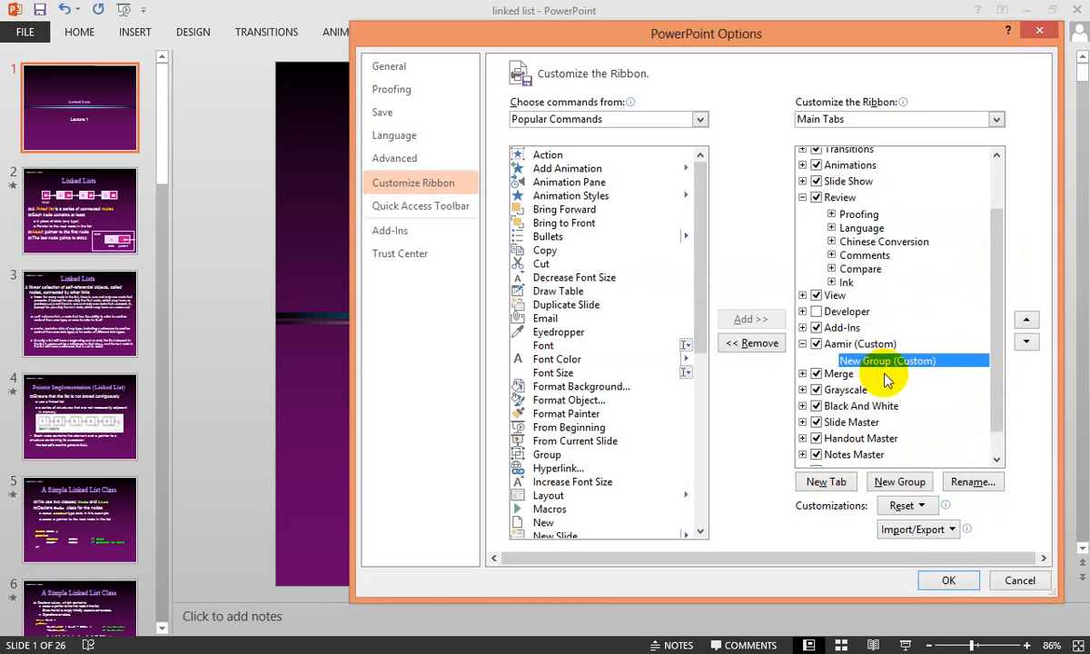
pyautogui.click(972, 482)
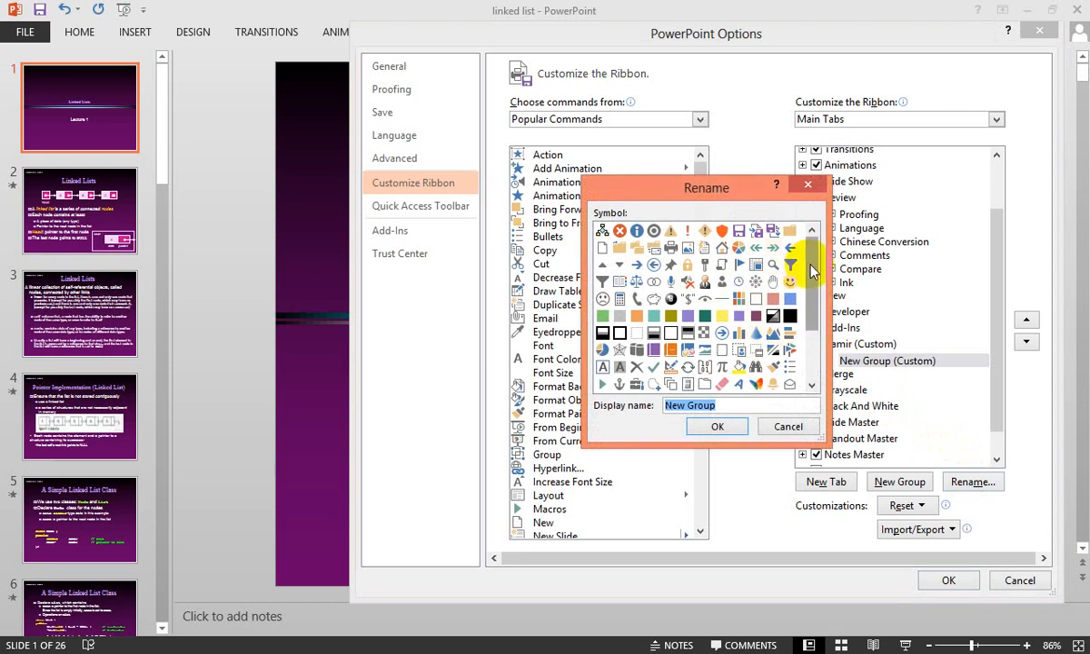
pyautogui.click(718, 426)
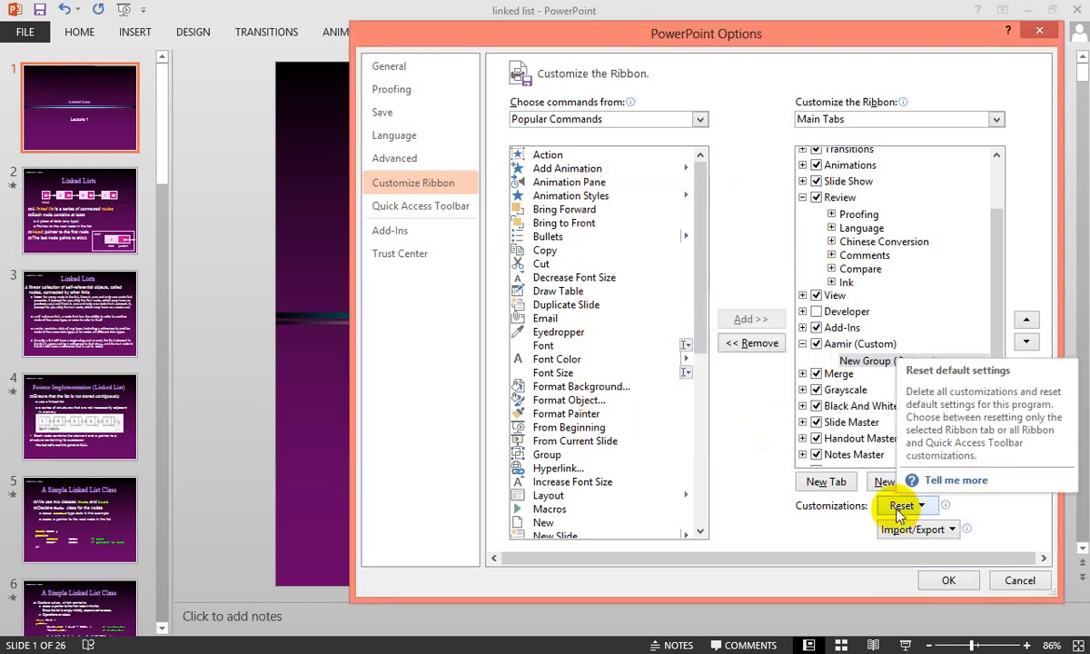
pyautogui.click(866, 361)
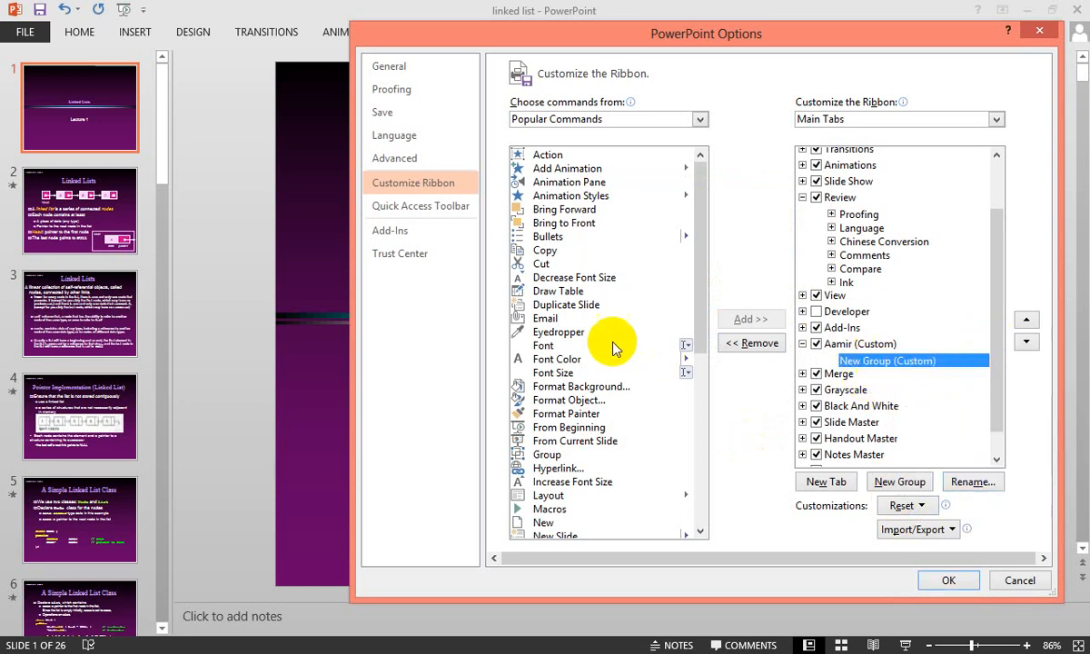
# Step: Add Email, Font, Font Size, From Beginning and From Current Slide to the new group
pyautogui.click(545, 319)
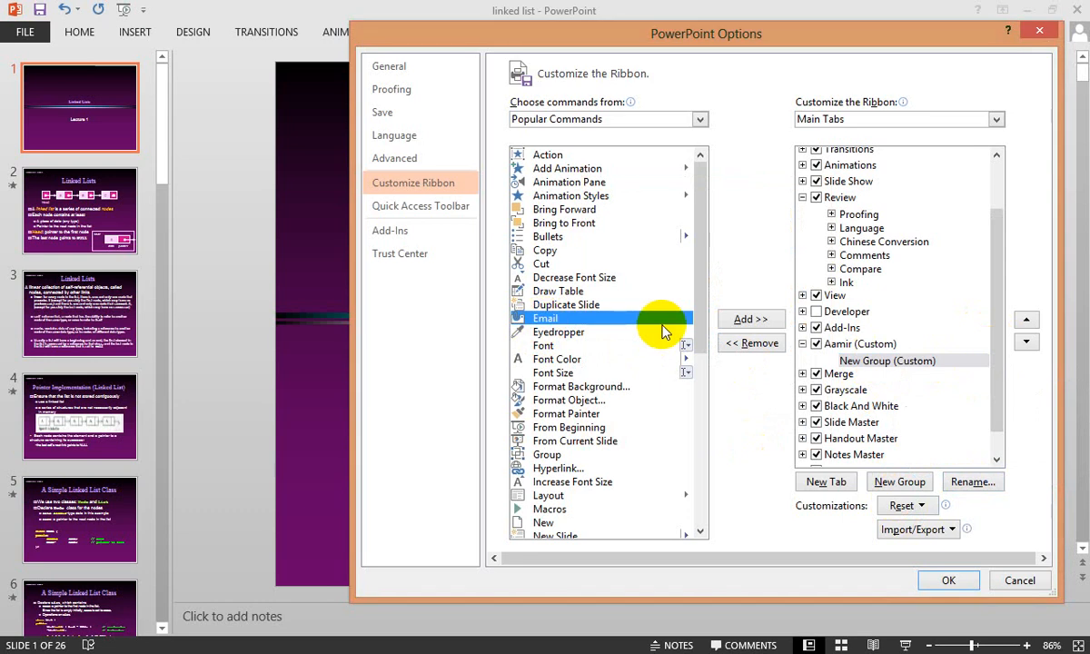
pyautogui.click(744, 322)
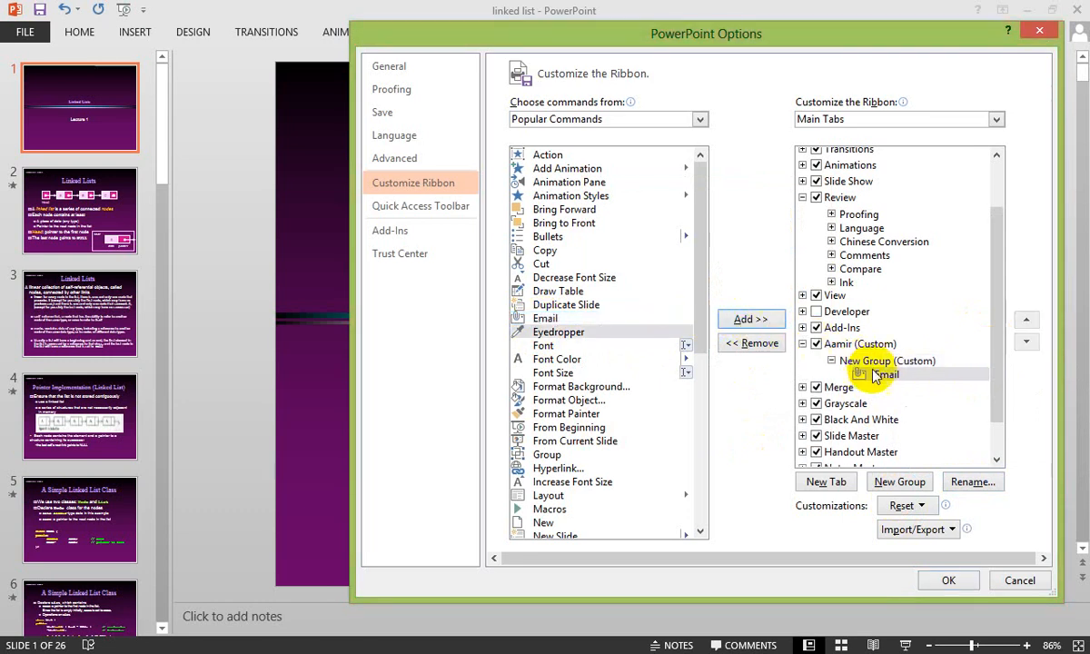
pyautogui.click(538, 346)
pyautogui.click(743, 321)
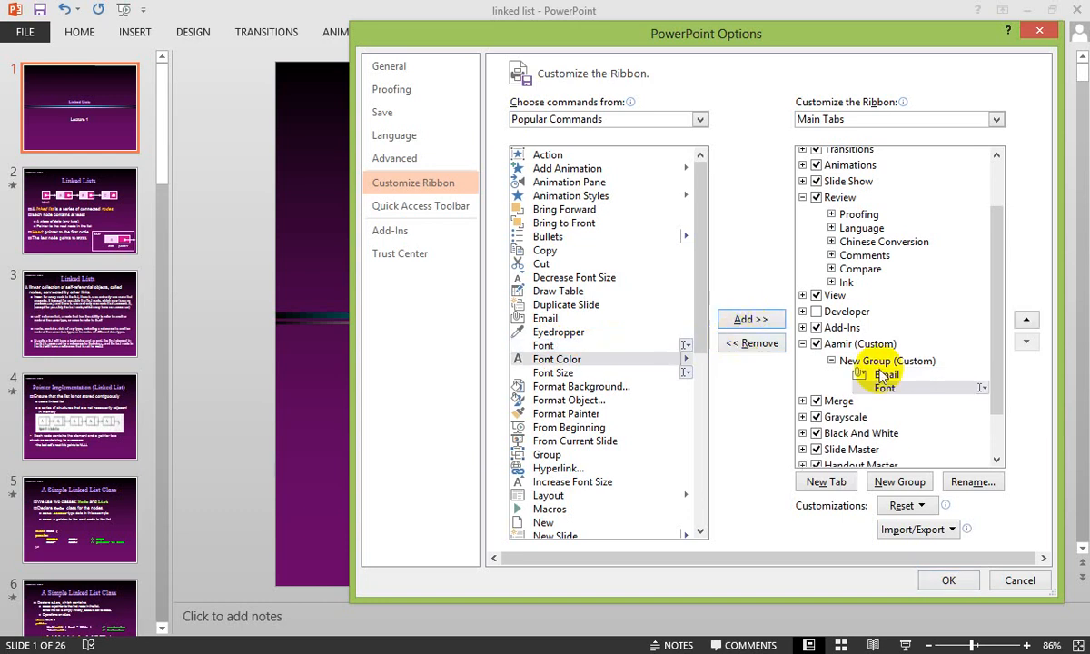
pyautogui.click(549, 375)
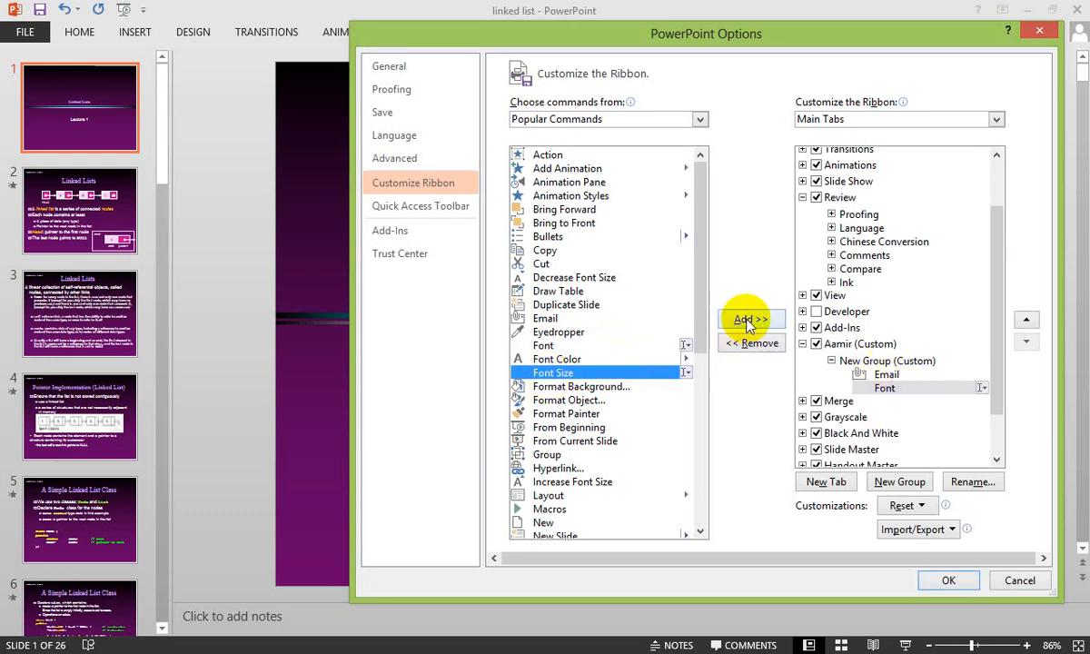
pyautogui.click(745, 320)
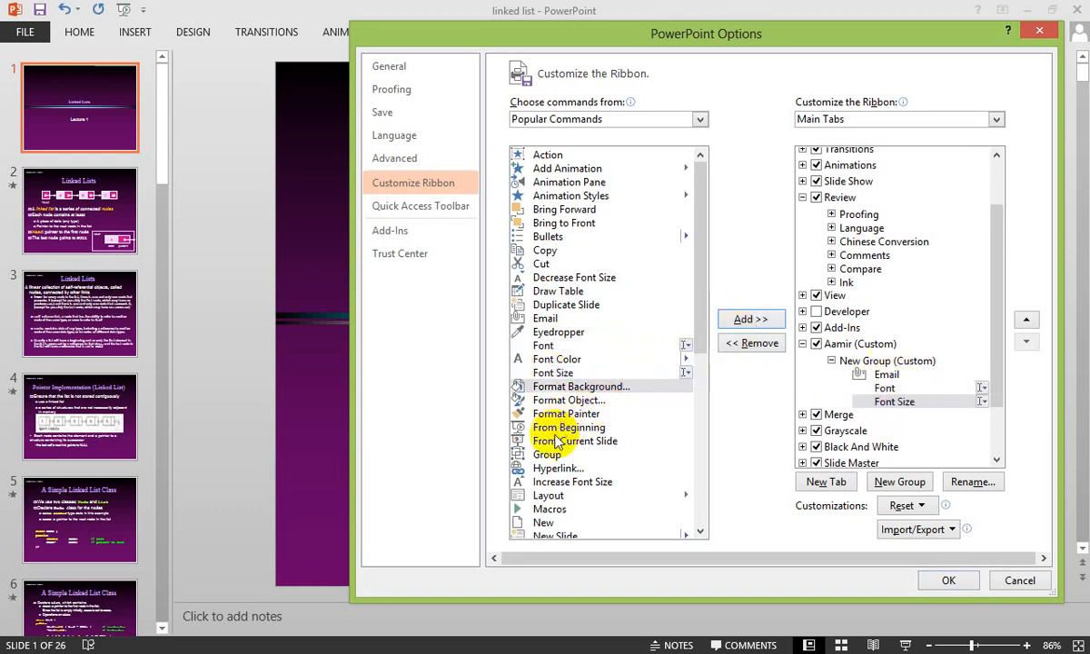
pyautogui.click(556, 429)
pyautogui.click(749, 320)
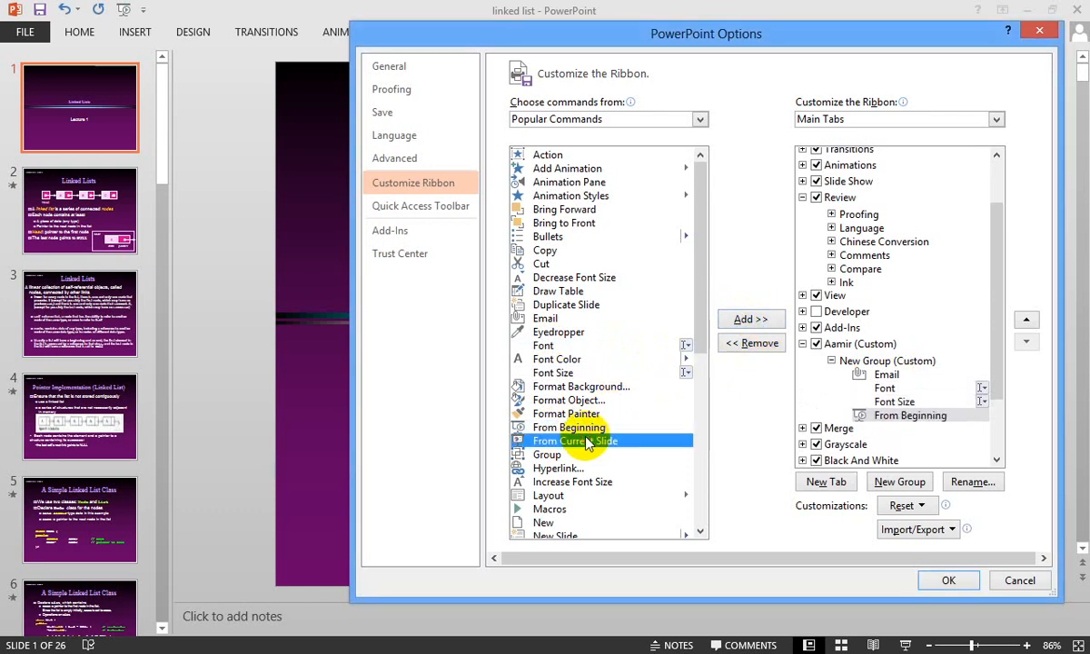
pyautogui.click(734, 322)
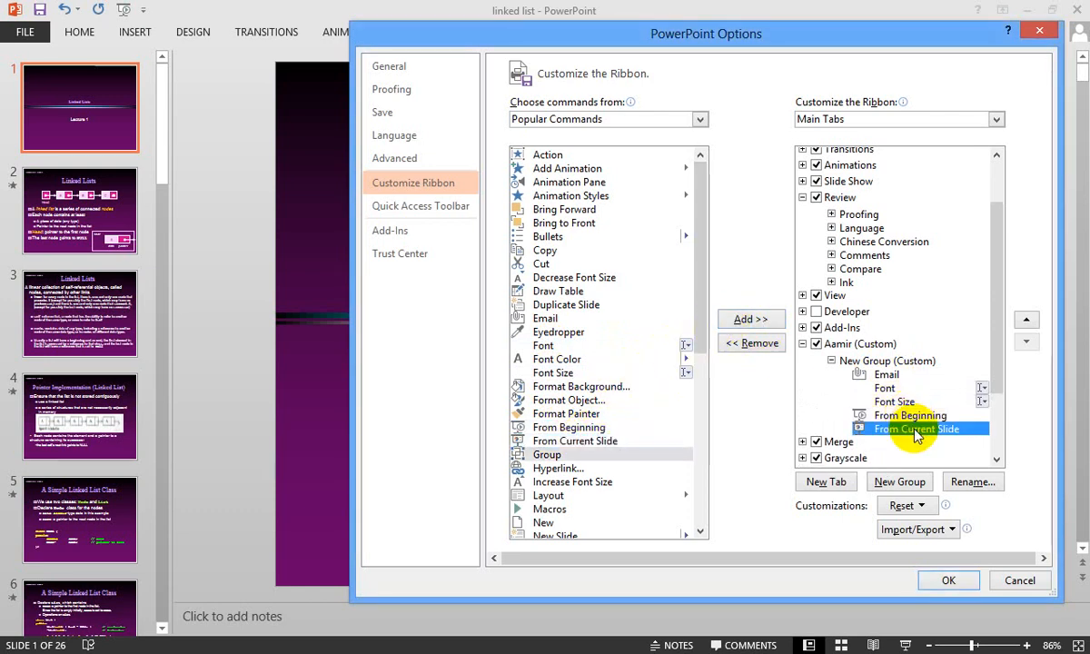
# Step: Move From Current Slide to the top, with From Beginning right below it
pyautogui.click(1026, 319)
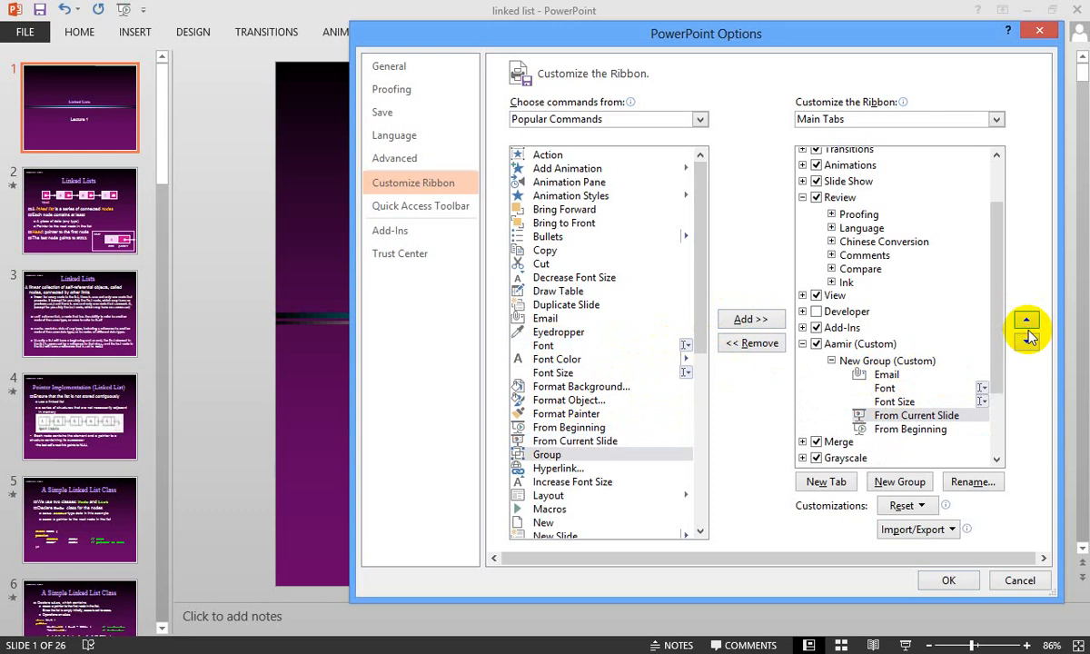
pyautogui.click(1025, 319)
pyautogui.click(1025, 319)
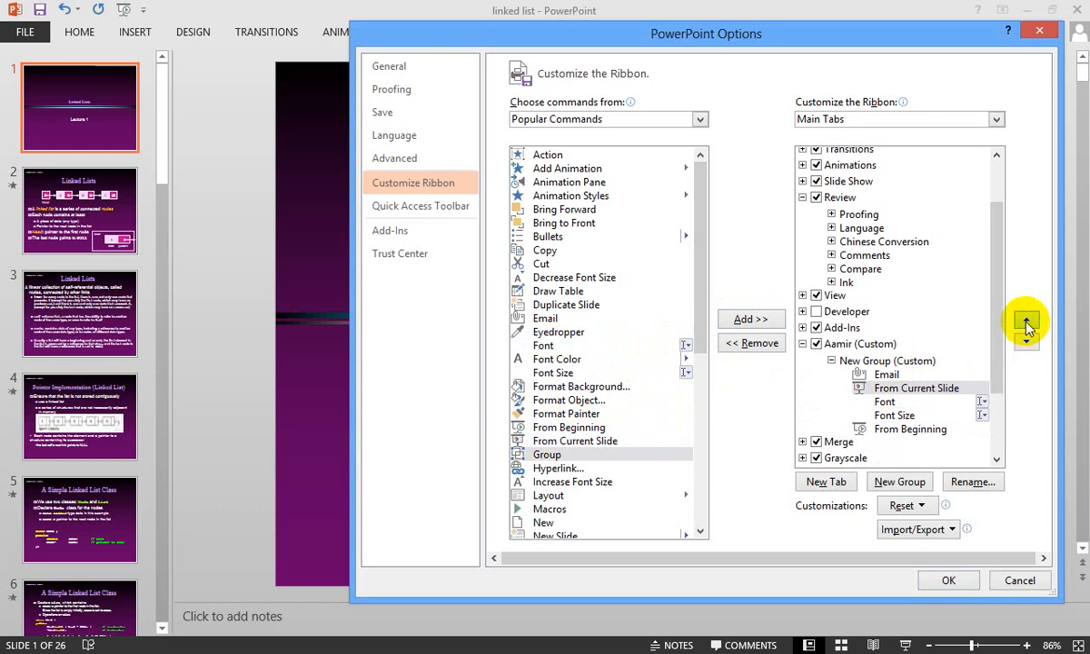
pyautogui.click(1026, 320)
pyautogui.click(922, 425)
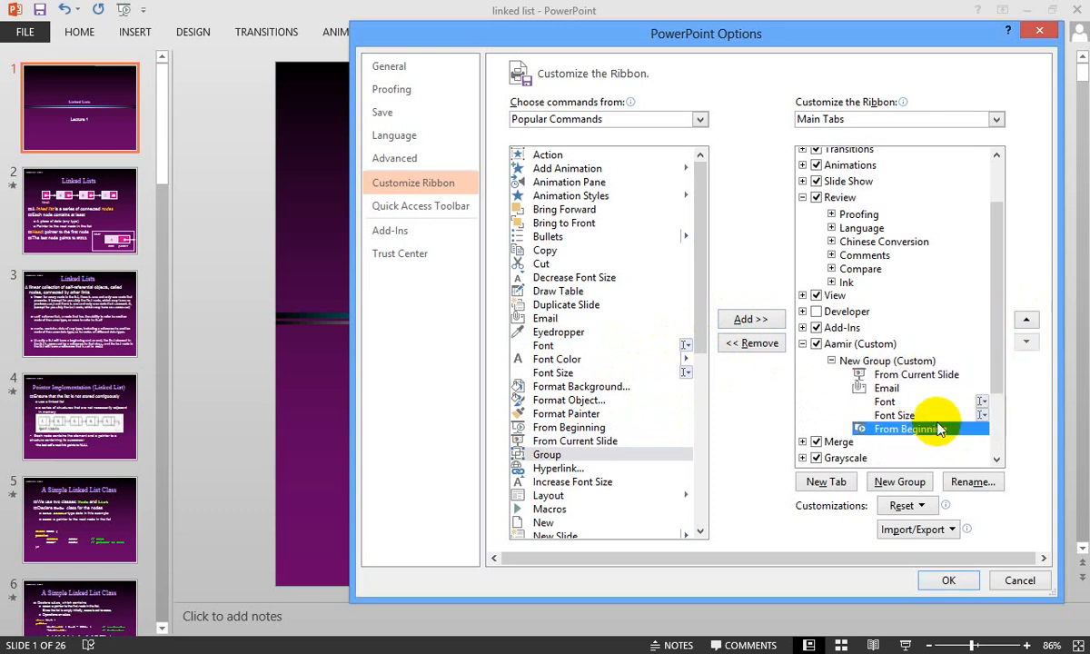
pyautogui.click(1026, 320)
pyautogui.click(1025, 319)
pyautogui.click(1025, 319)
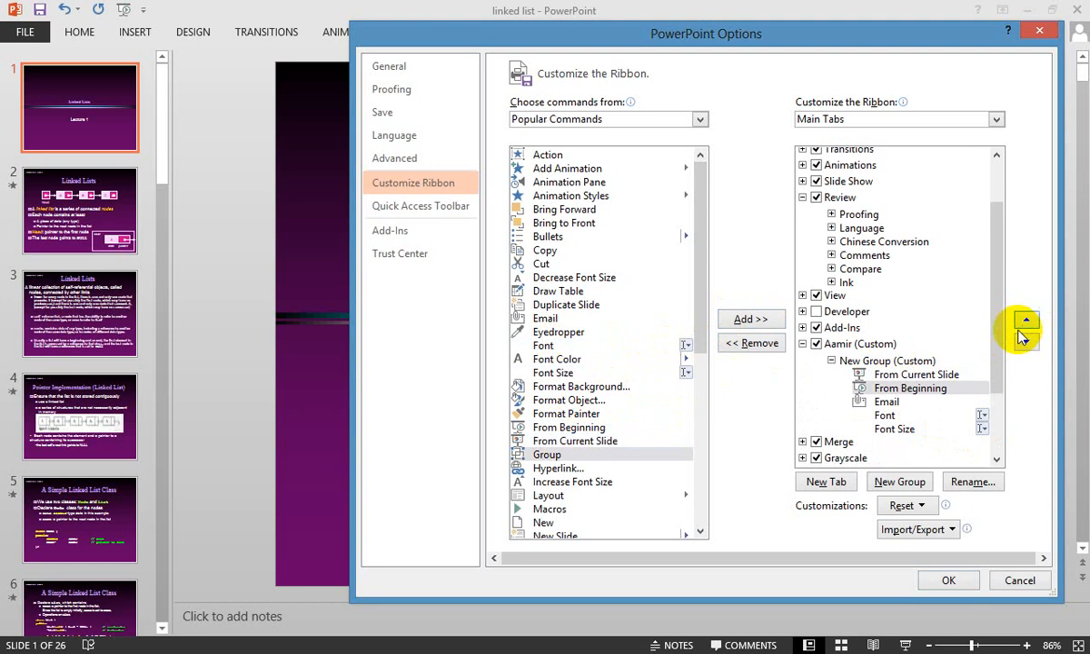
# Step: Apply the ribbon changes and view the new custom tab's commands
pyautogui.click(943, 581)
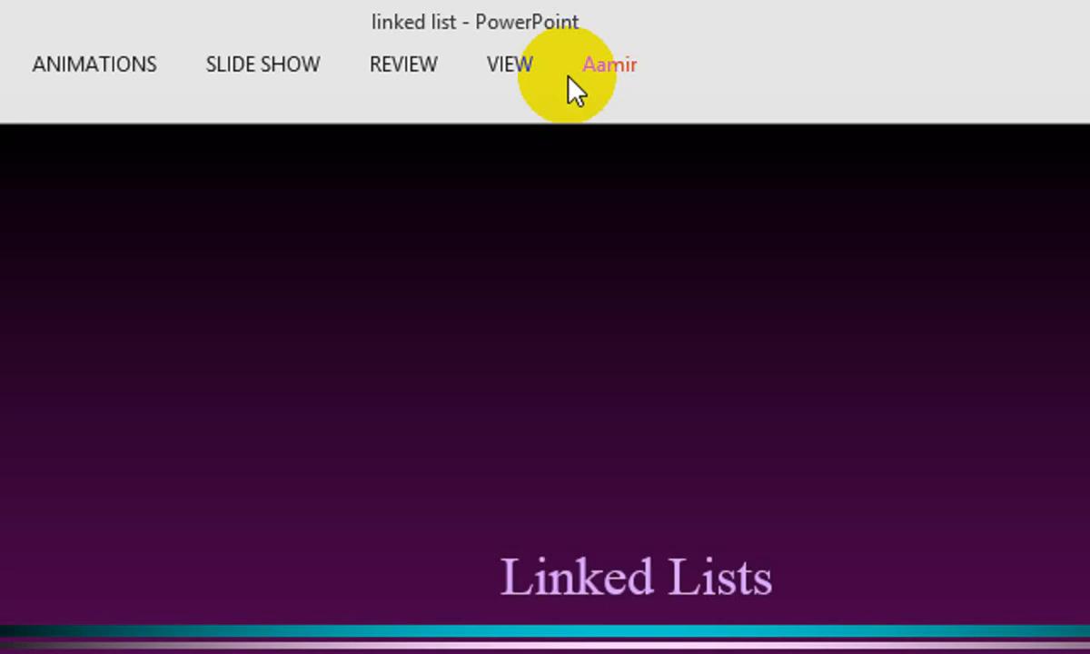
pyautogui.click(609, 64)
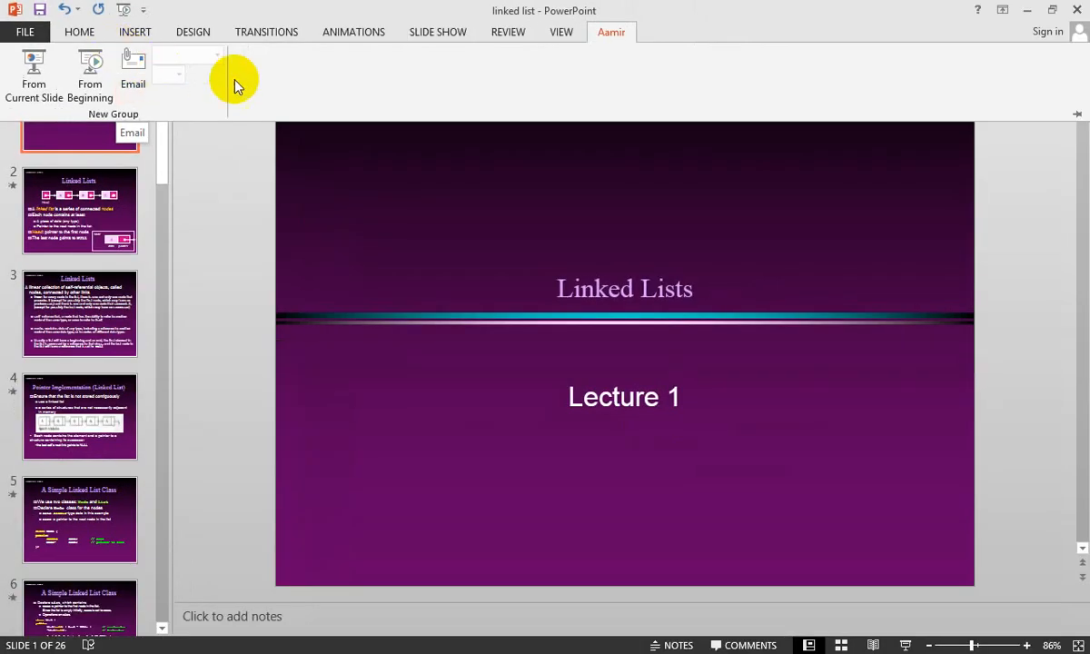
# Step: Reopen Customize the Ribbon and rename the custom tab to the author's full name in capitals
pyautogui.rightClick(333, 64)
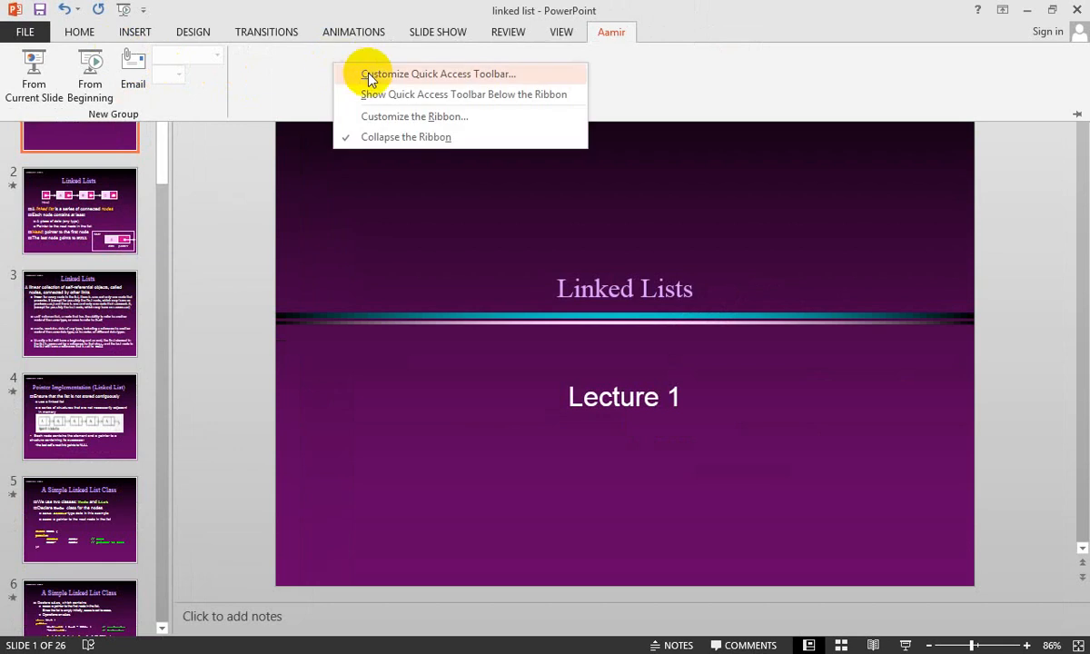
pyautogui.click(393, 120)
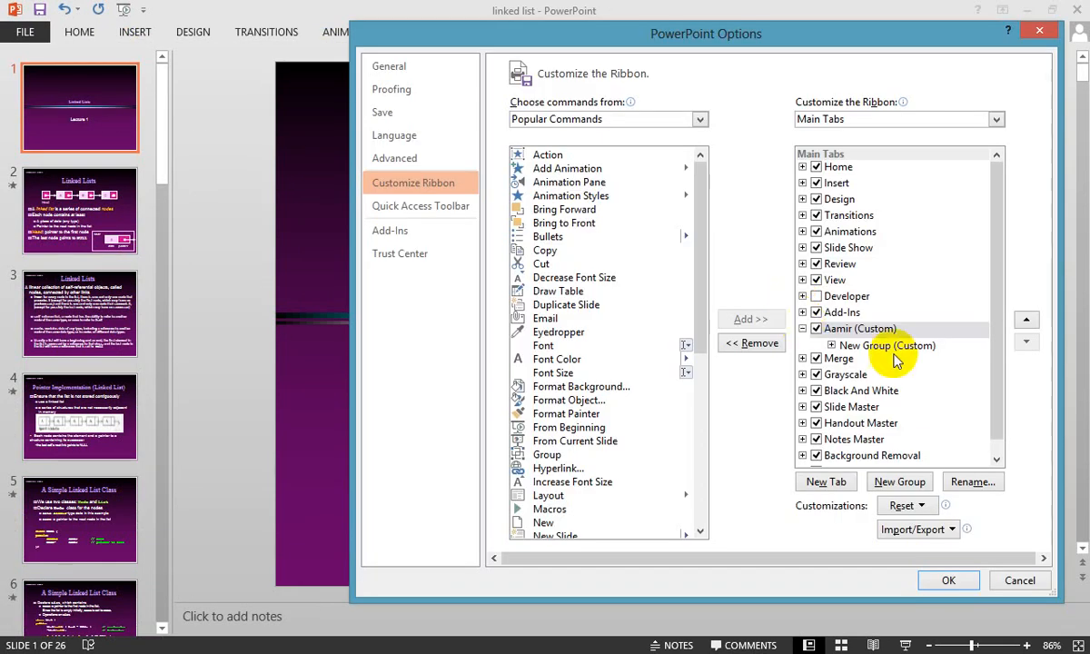
pyautogui.click(852, 332)
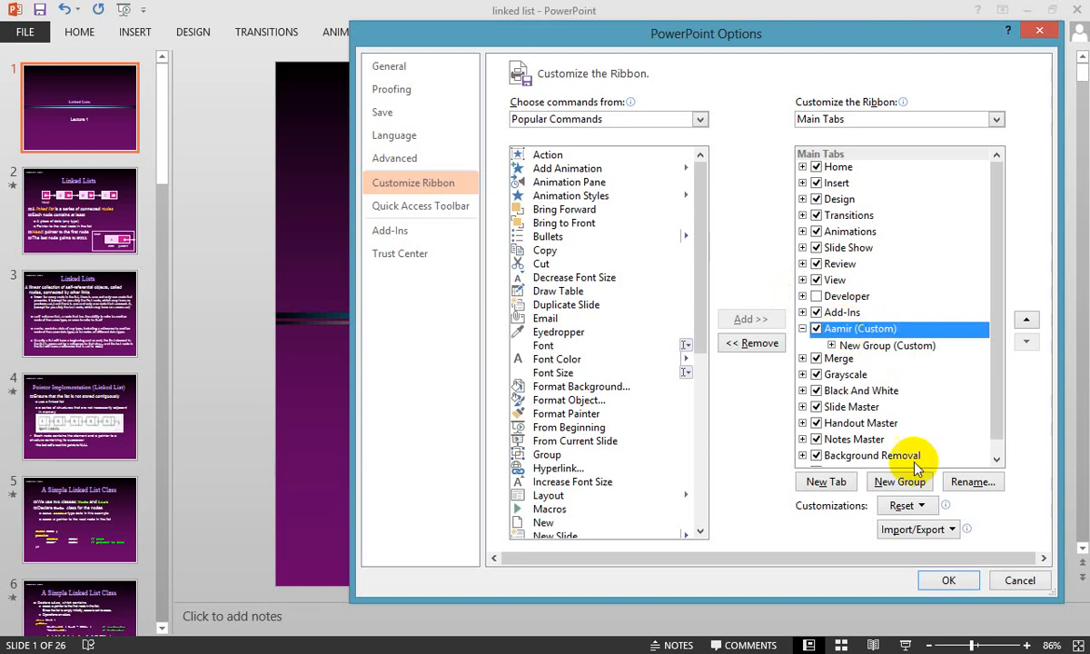
pyautogui.click(970, 484)
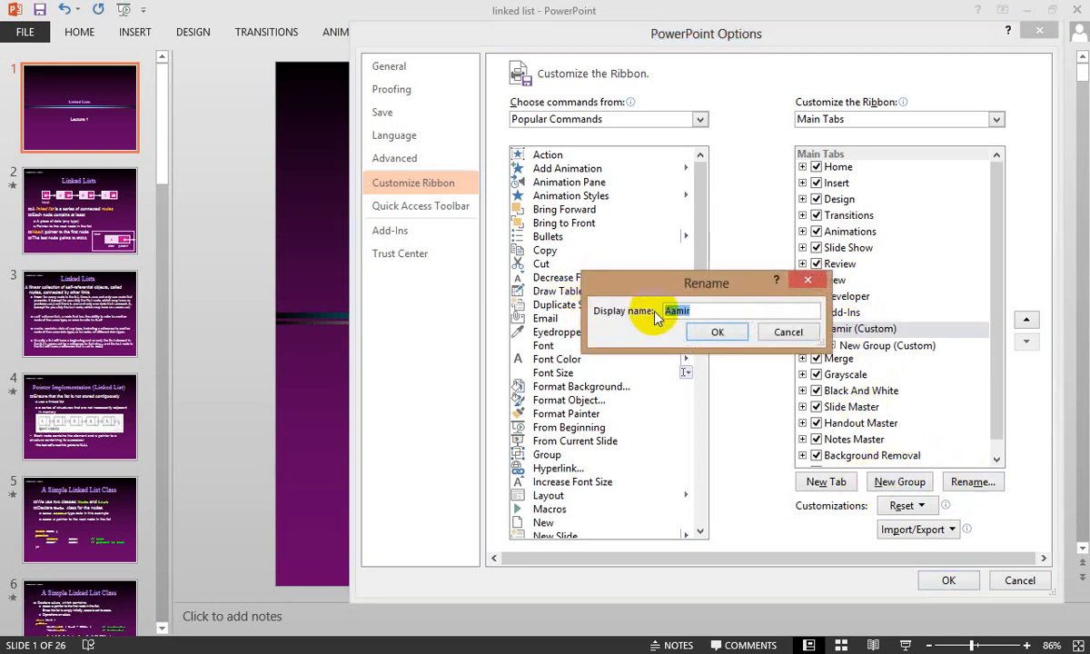
pyautogui.write('AAMIR NADEEM')
pyautogui.click(715, 333)
pyautogui.click(822, 343)
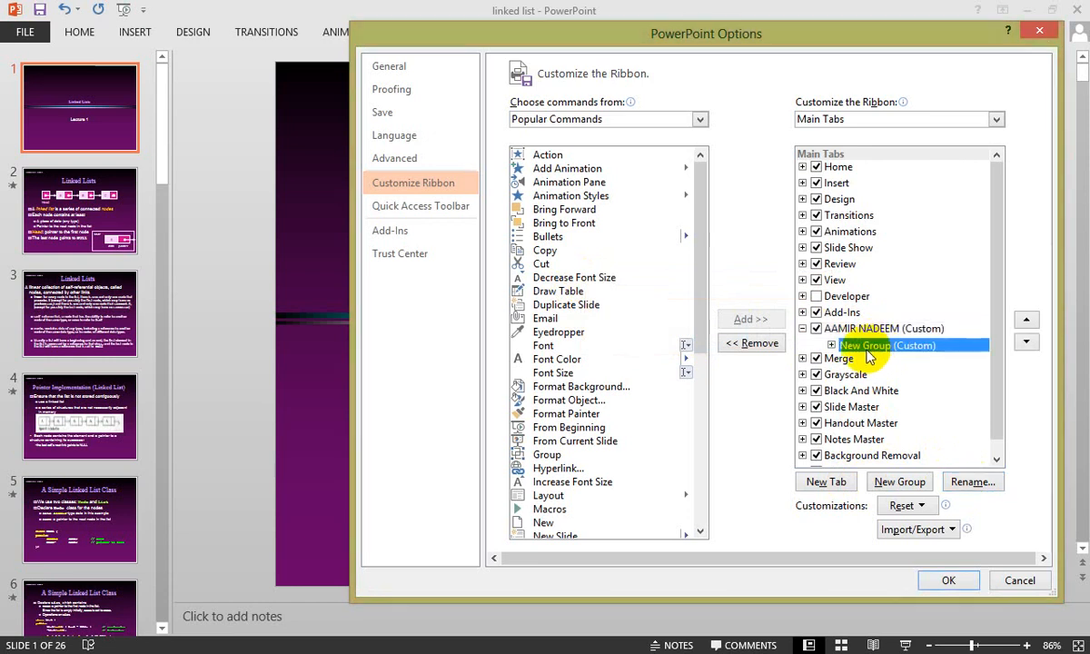
# Step: Rename New Group to FONT SETTING with a hand icon
pyautogui.click(971, 481)
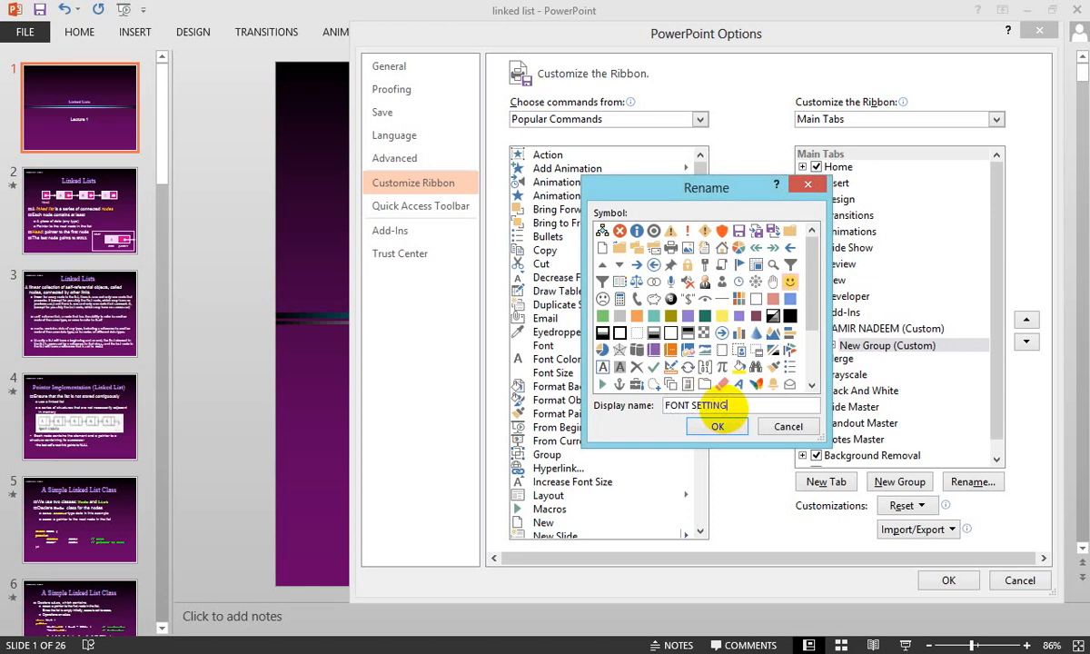
pyautogui.click(714, 428)
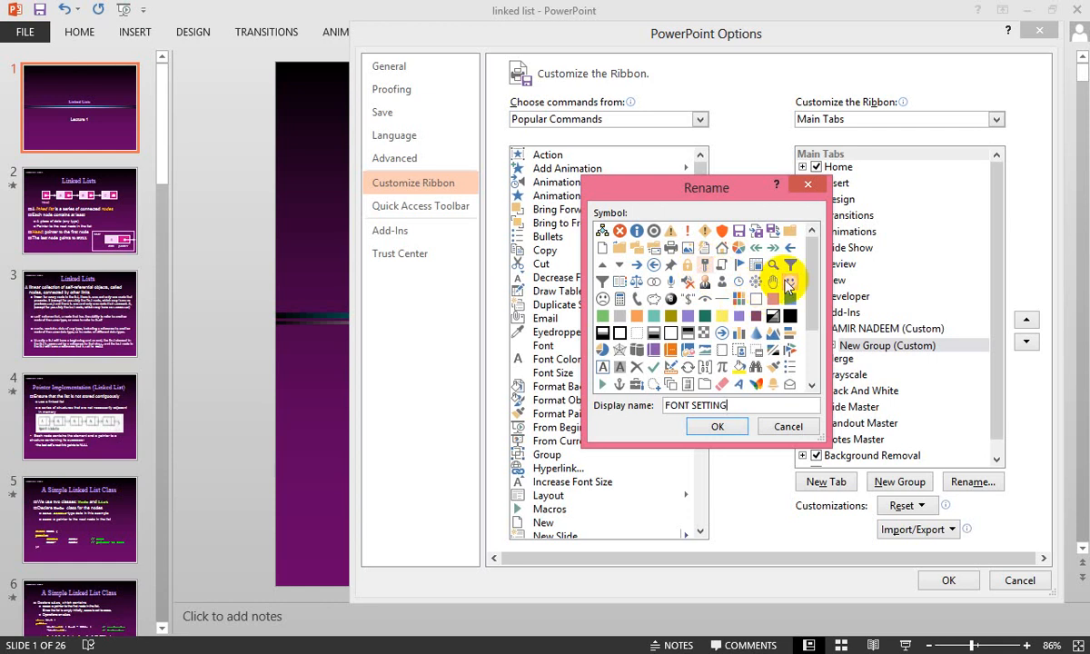
pyautogui.moveTo(808, 245); pyautogui.dragTo(826, 324)
pyautogui.click(705, 350)
pyautogui.click(715, 427)
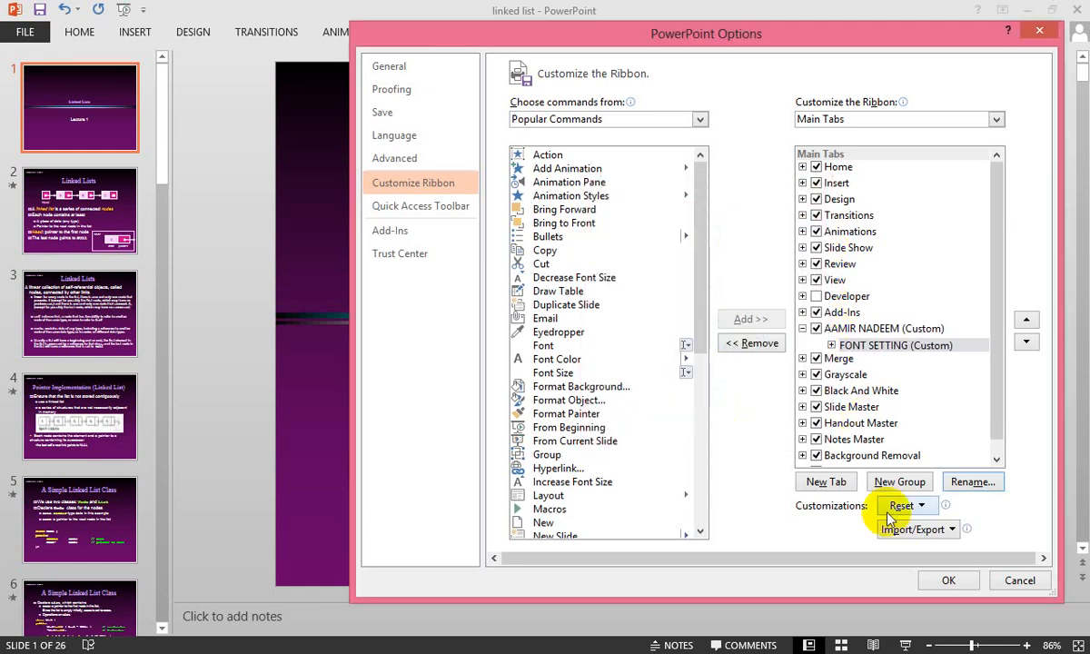
# Step: Apply the changes, check the custom tab, then reopen Customize the Ribbon settings
pyautogui.click(942, 581)
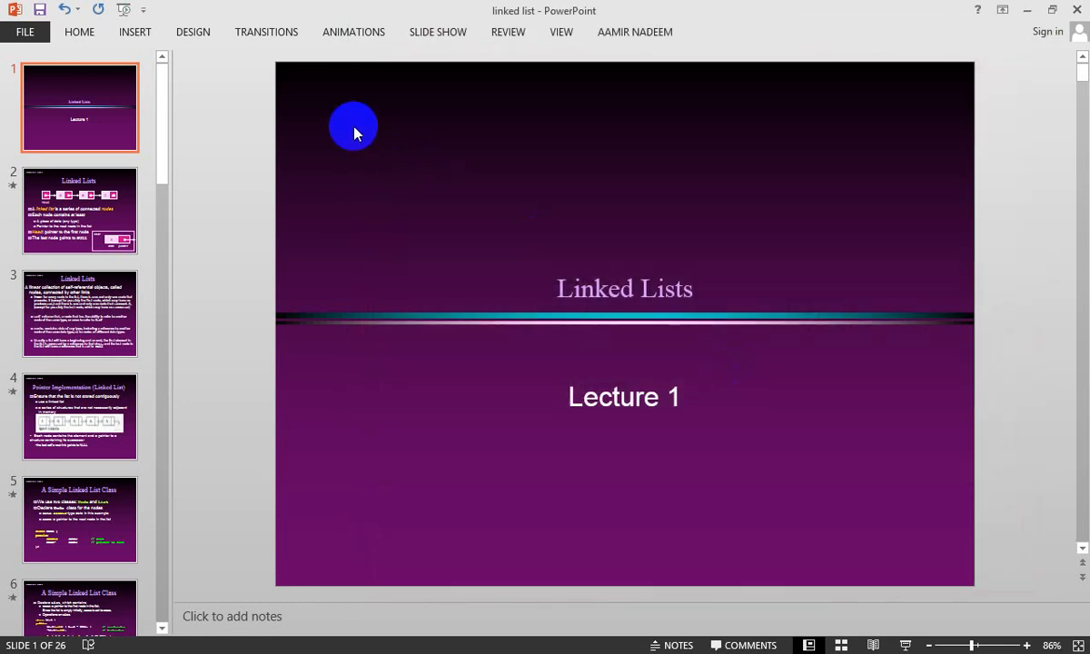
pyautogui.click(633, 35)
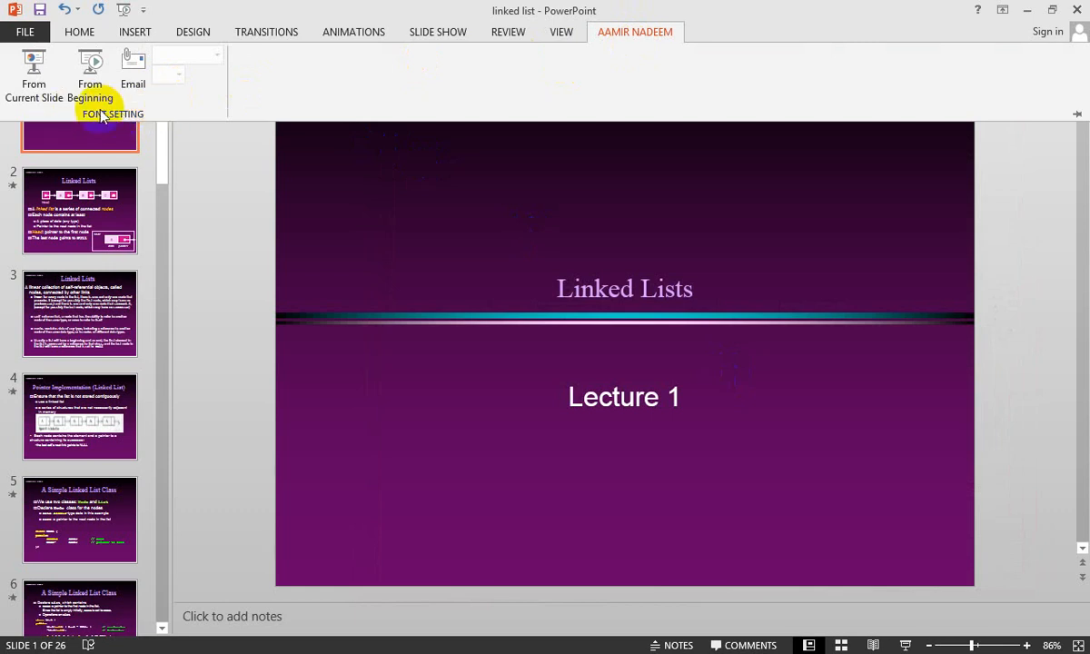
pyautogui.rightClick(509, 61)
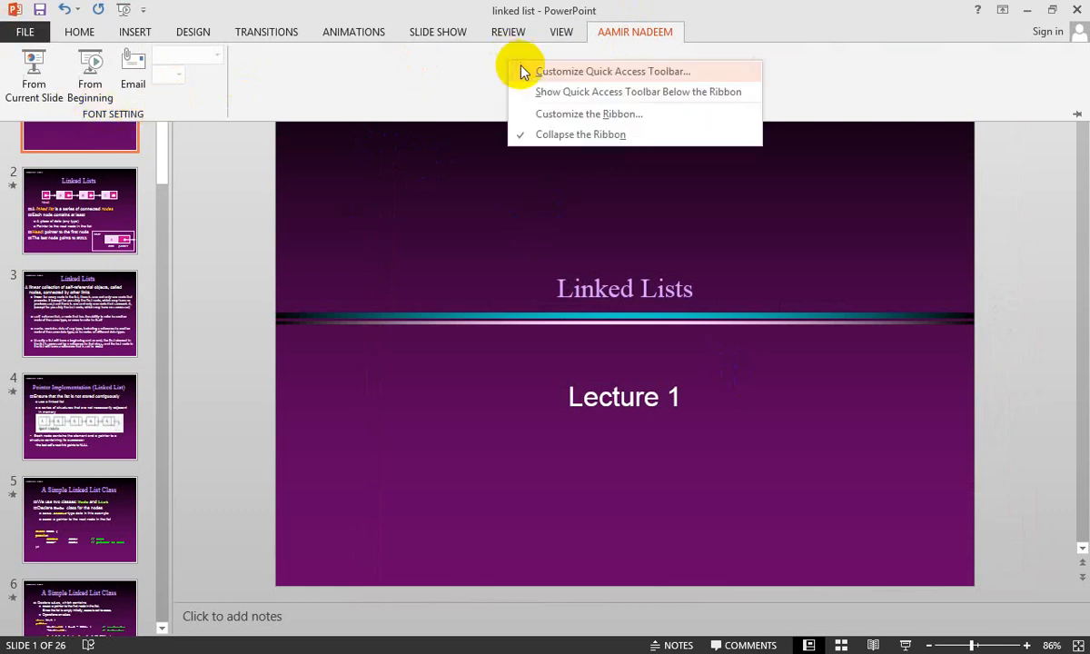
pyautogui.click(555, 114)
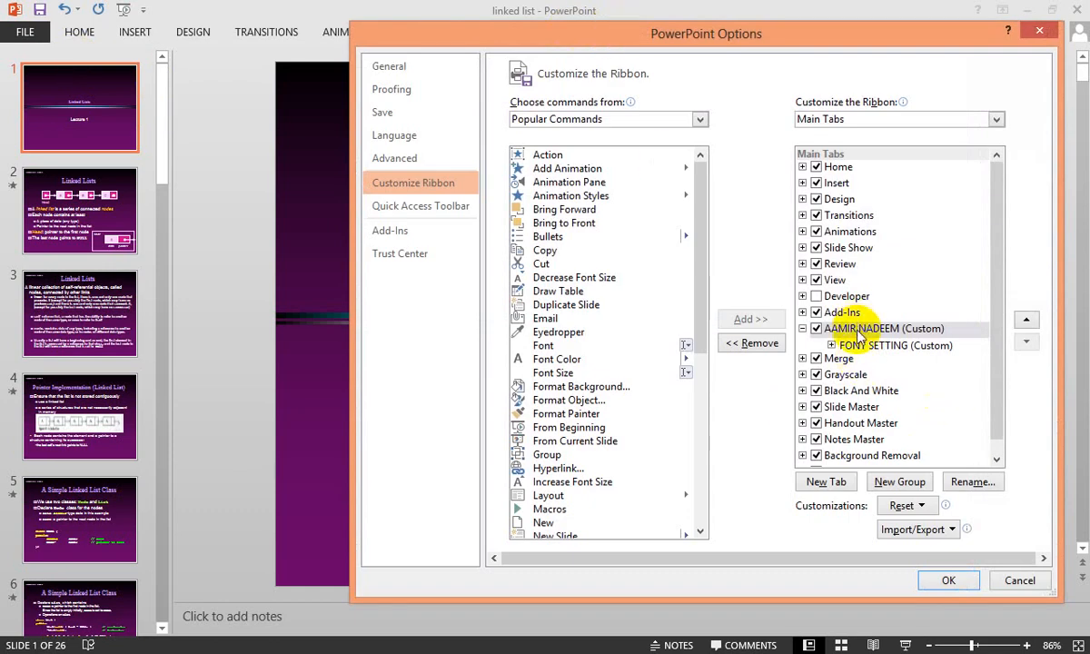
# Step: Move the custom tab to the top of the Main Tabs list
pyautogui.click(860, 329)
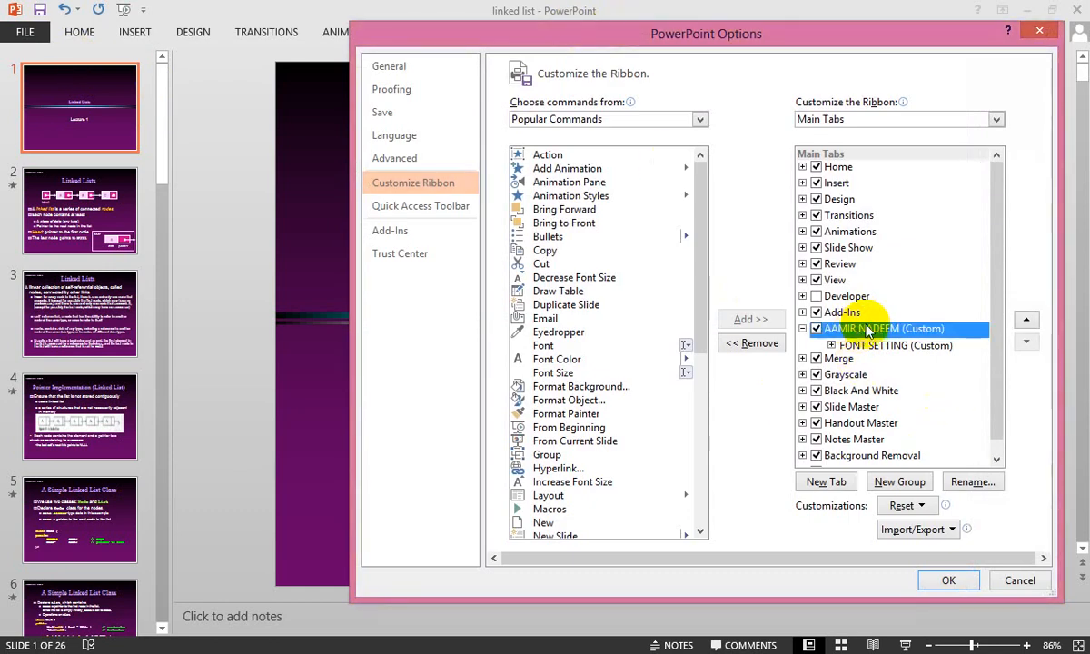
pyautogui.click(1026, 320)
pyautogui.tripleClick(1026, 319)
pyautogui.doubleClick(1026, 320)
pyautogui.doubleClick(1026, 320)
pyautogui.doubleClick(1027, 320)
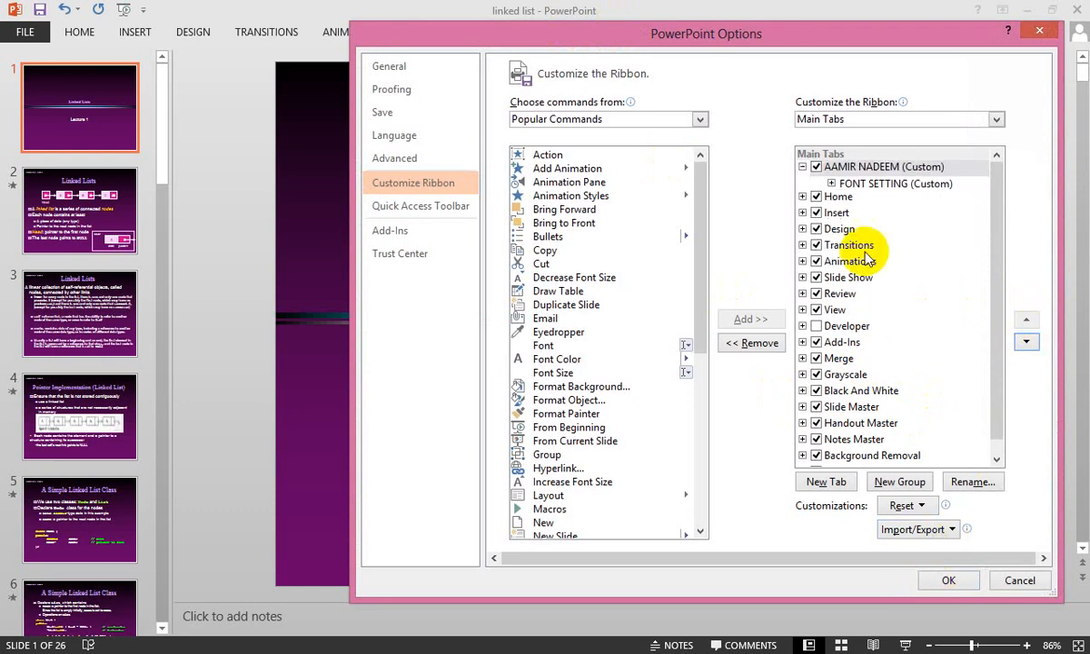
# Step: Remove Font Size and Font from the FONT SETTING group
pyautogui.click(831, 184)
pyautogui.click(847, 183)
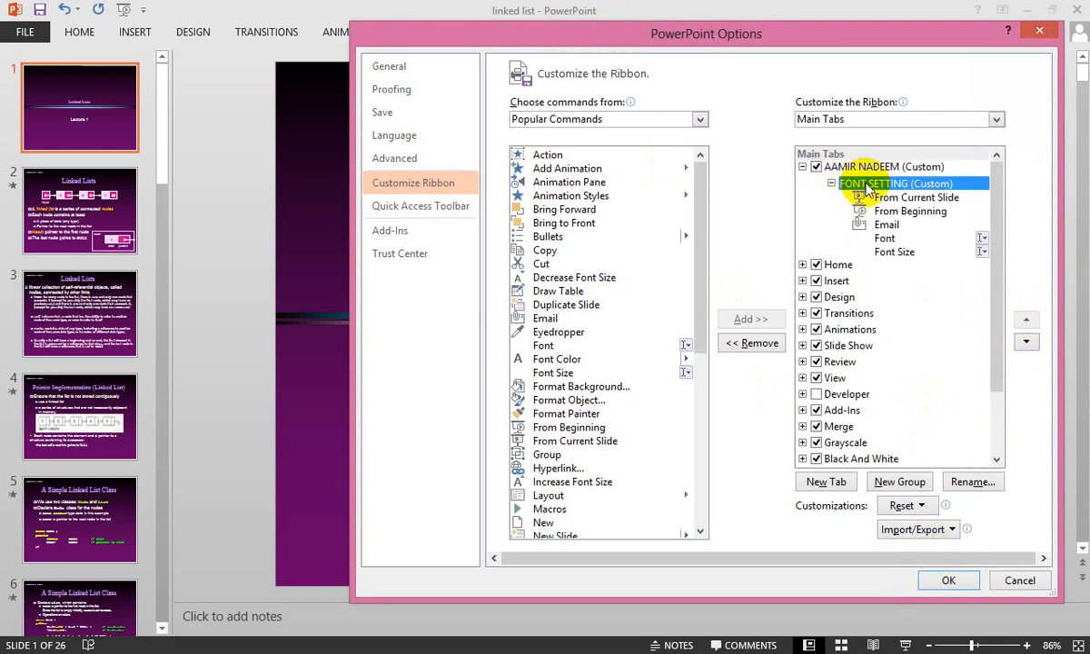
pyautogui.click(895, 253)
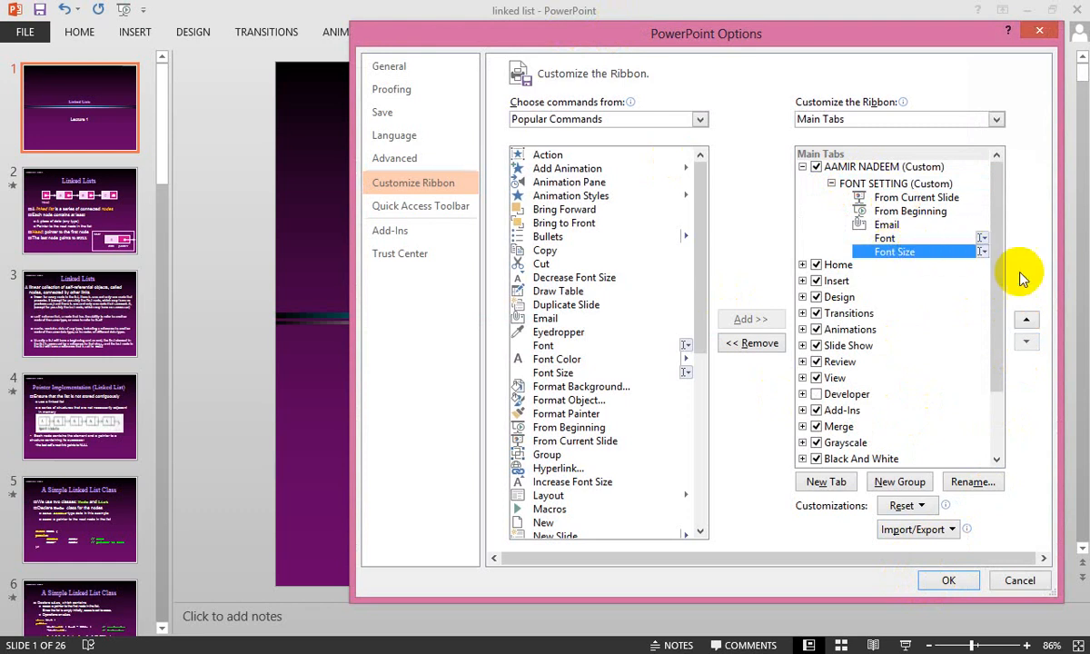
pyautogui.click(752, 342)
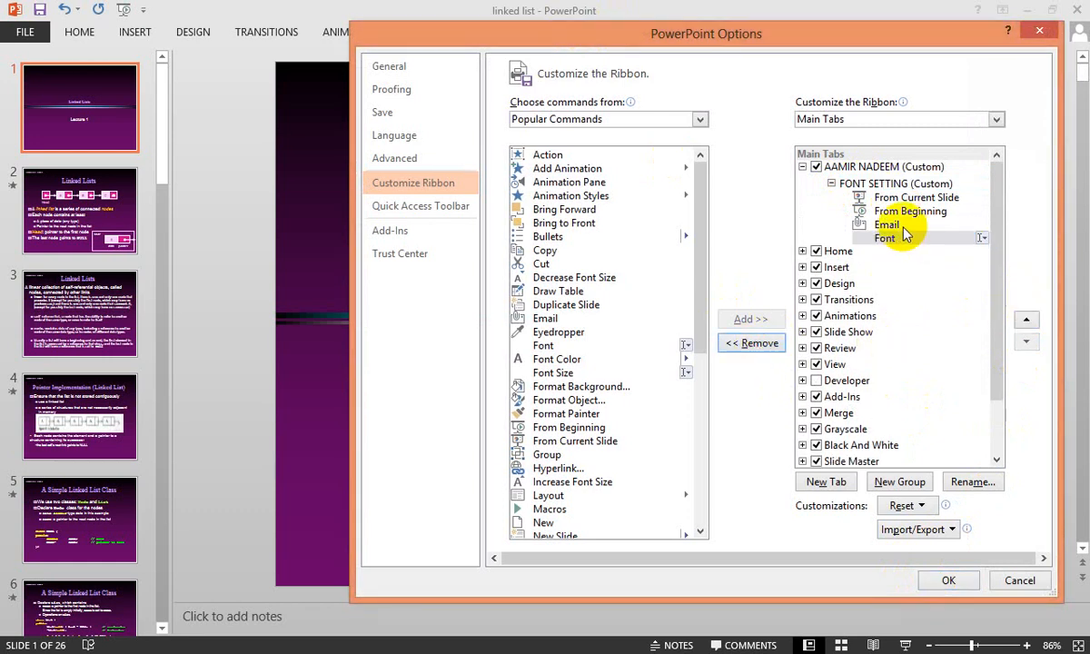
pyautogui.click(754, 342)
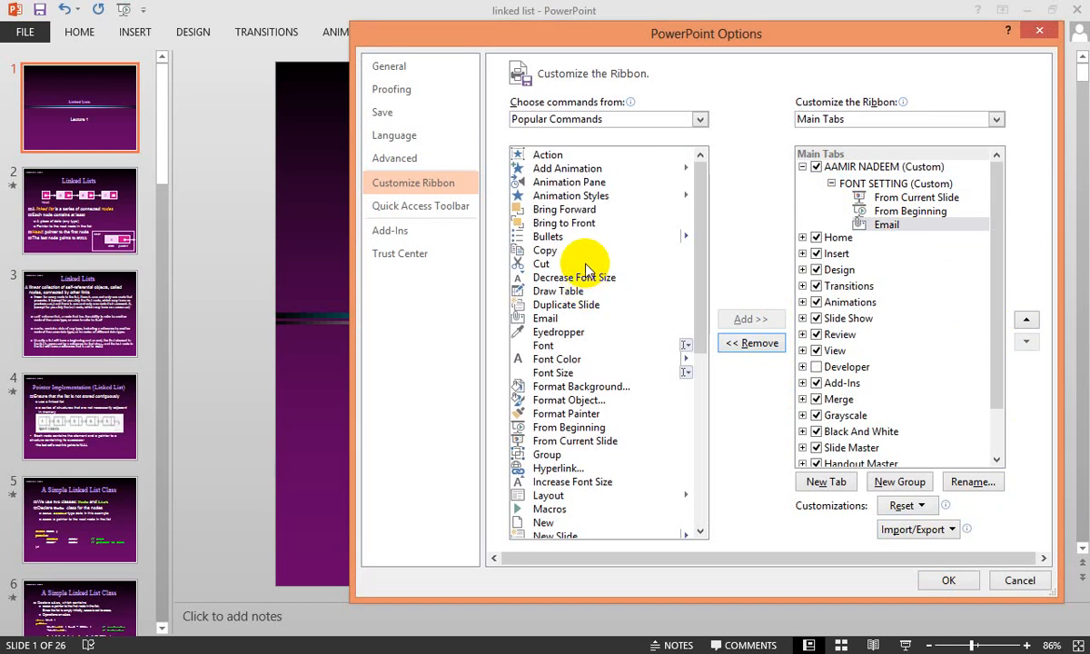
# Step: Add Animation Pane, Action and Eyedropper to FONT SETTING and apply the changes
pyautogui.click(561, 182)
pyautogui.click(747, 323)
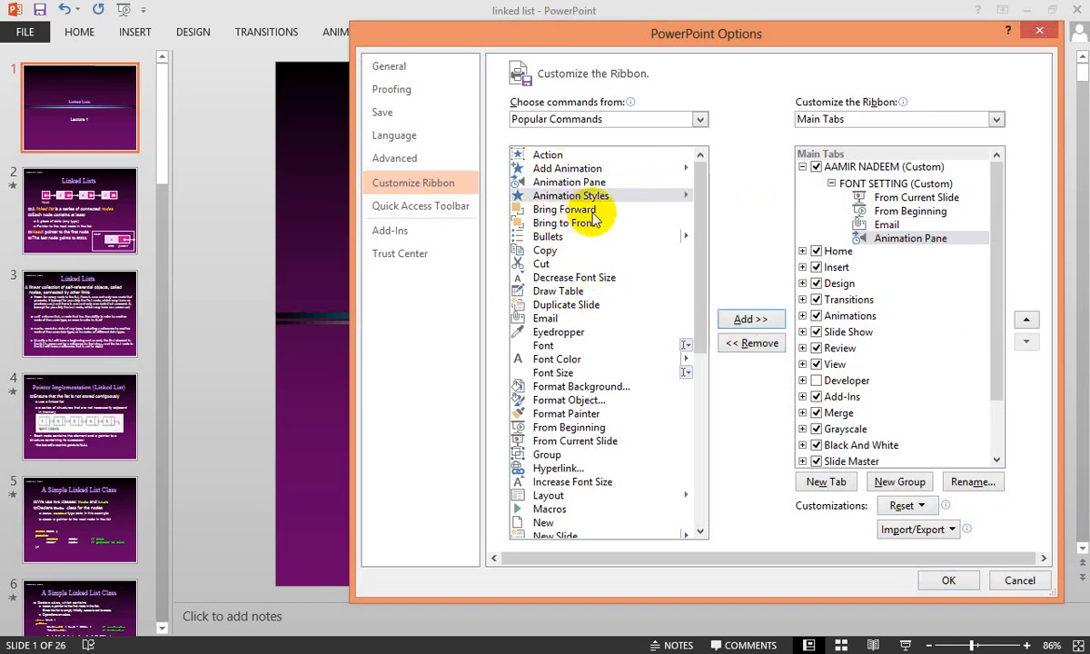
pyautogui.click(589, 156)
pyautogui.click(747, 322)
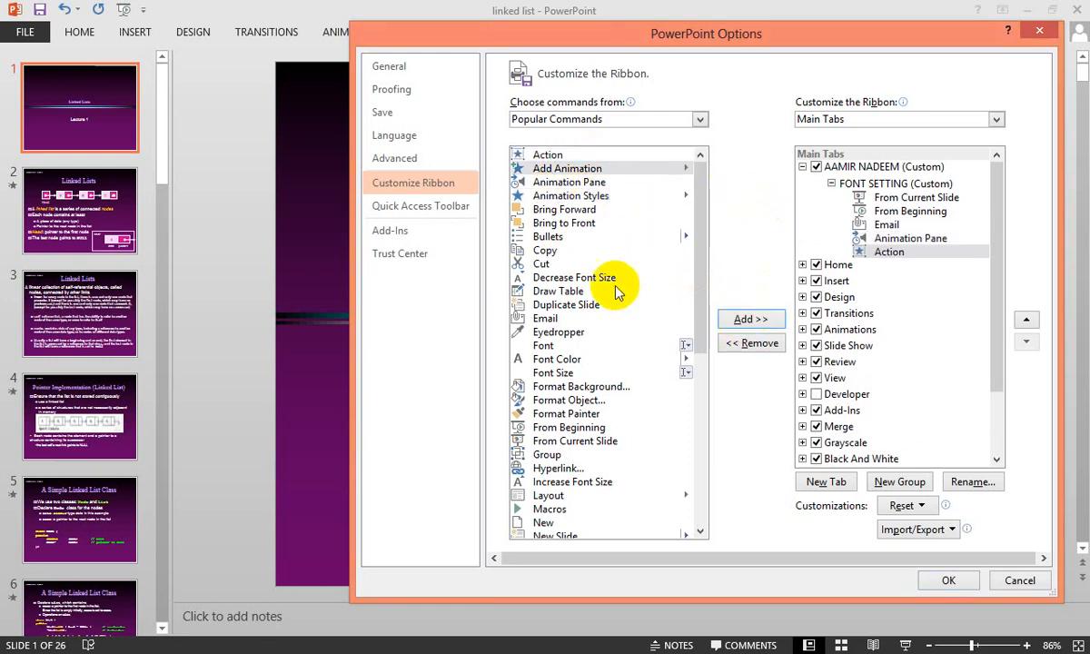
pyautogui.click(552, 374)
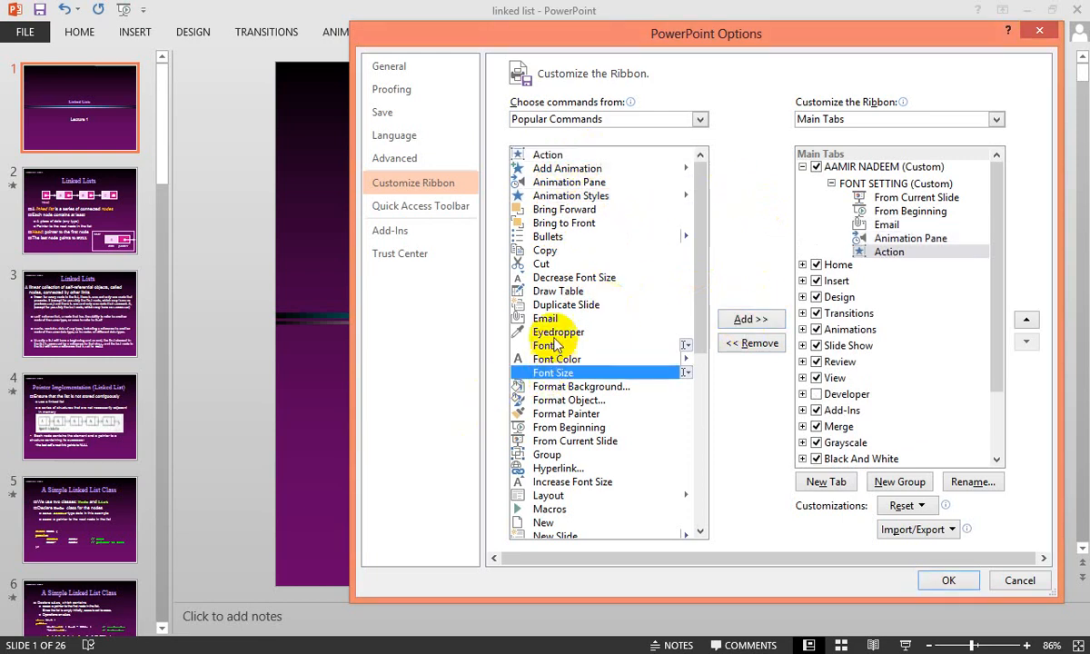
pyautogui.click(553, 333)
pyautogui.click(740, 321)
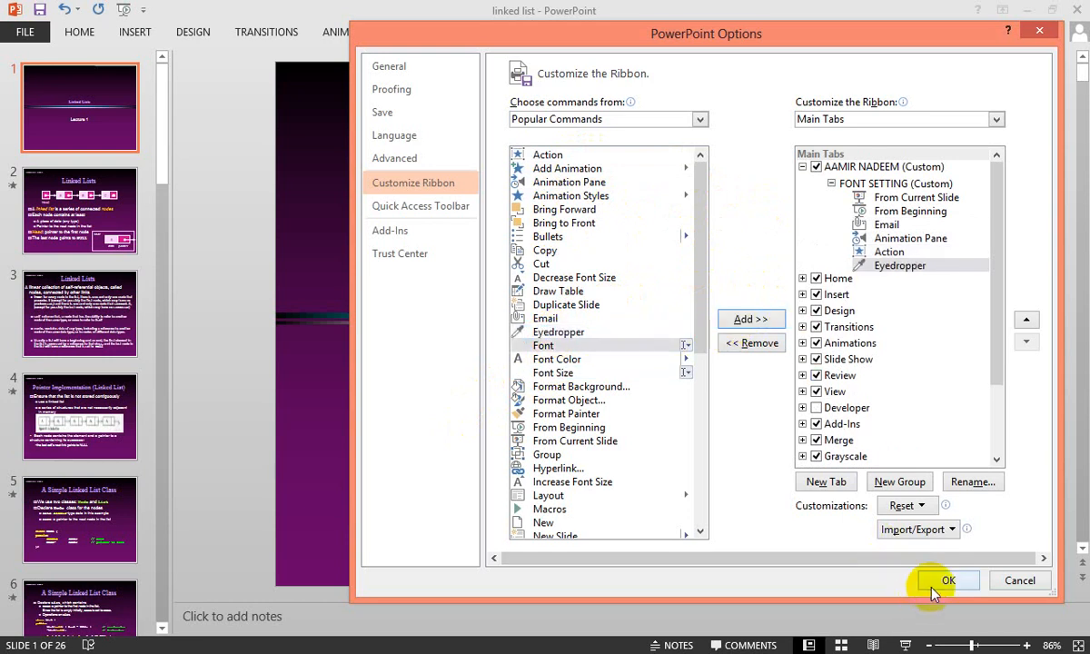
pyautogui.click(943, 586)
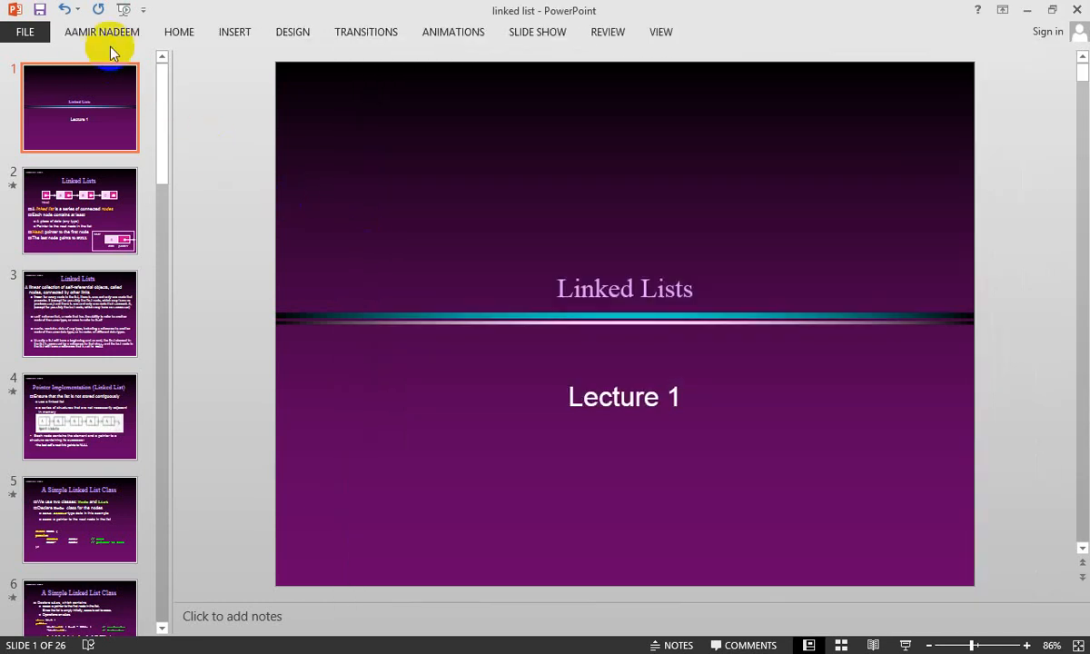
# Step: Check the custom tab's new commands, then reopen Customize the Ribbon with that tab selected
pyautogui.click(104, 34)
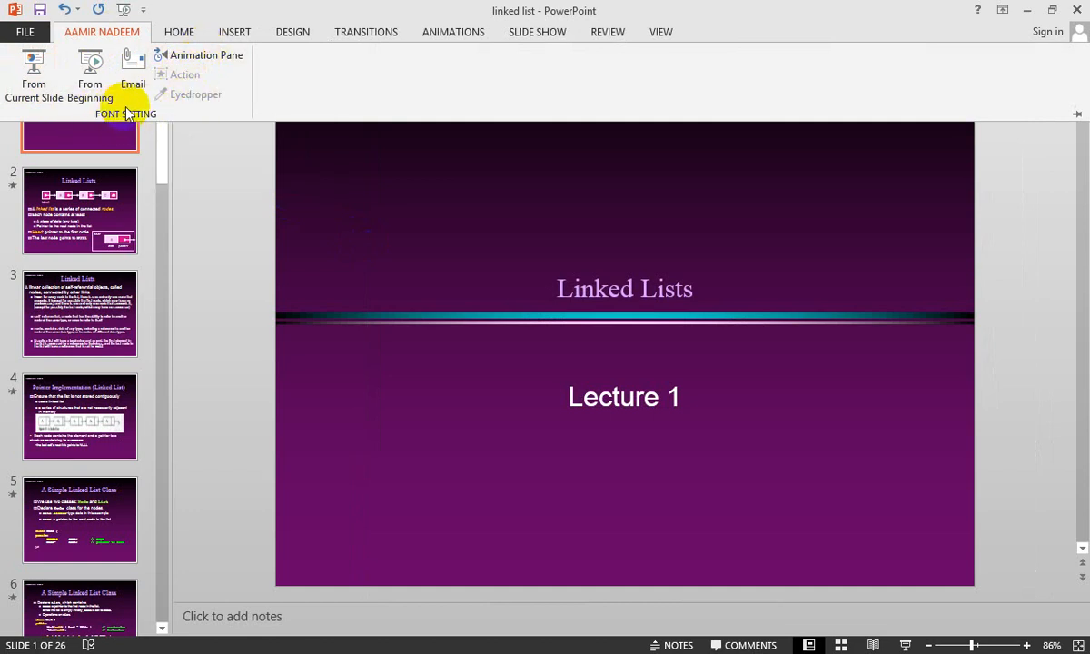
pyautogui.rightClick(461, 82)
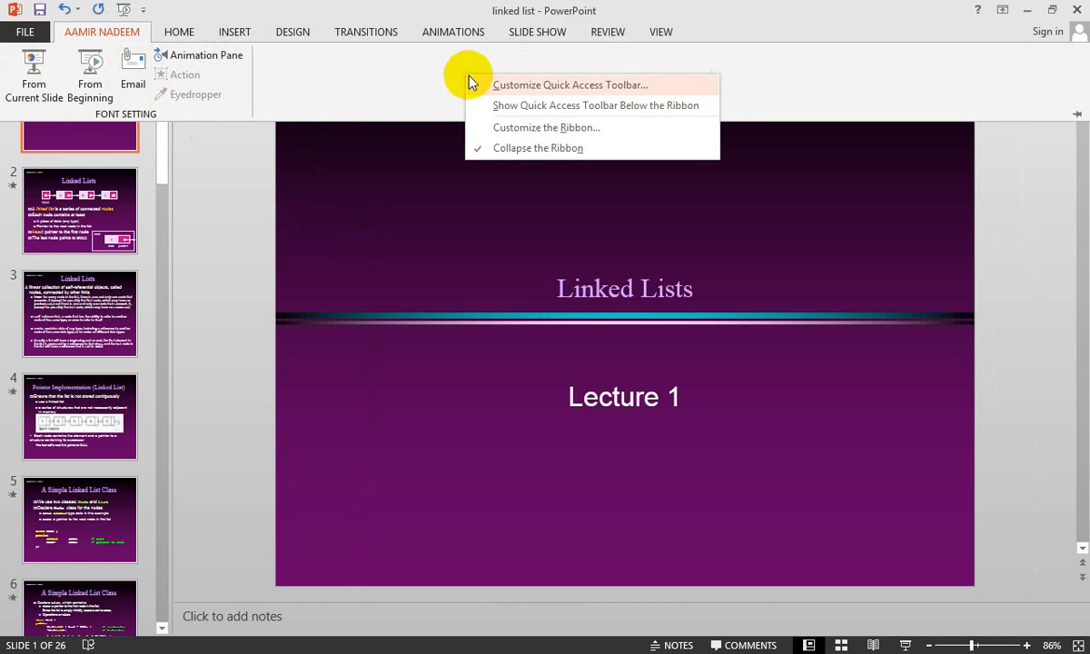
pyautogui.click(505, 147)
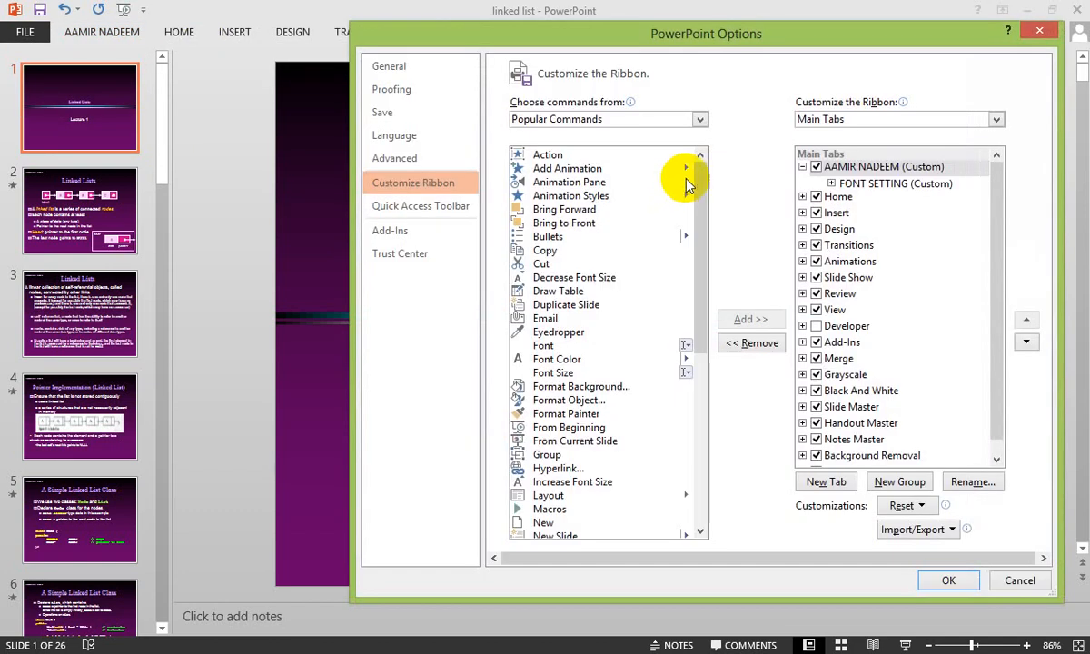
pyautogui.click(845, 173)
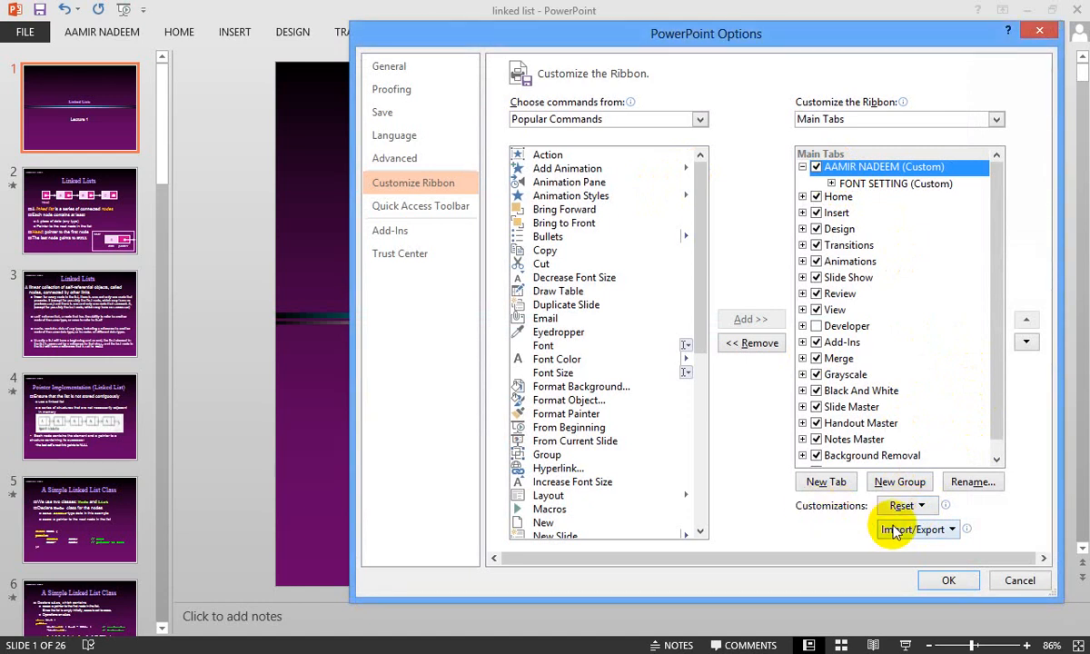
# Step: Remove the custom tab and rename the Home tab to the author's full name
pyautogui.click(747, 343)
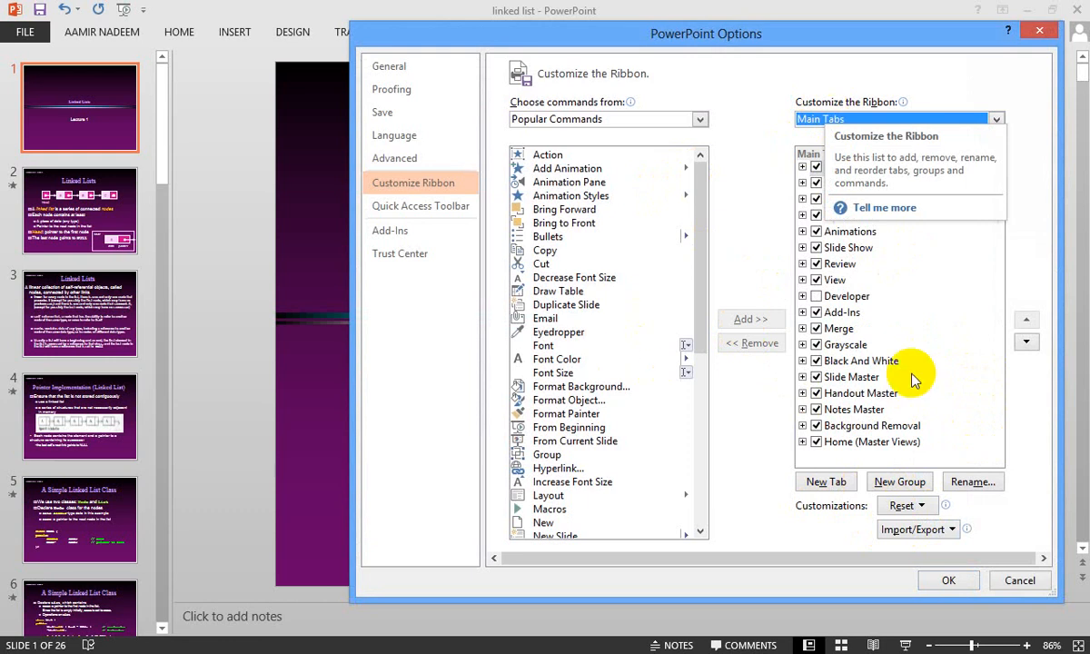
pyautogui.click(840, 169)
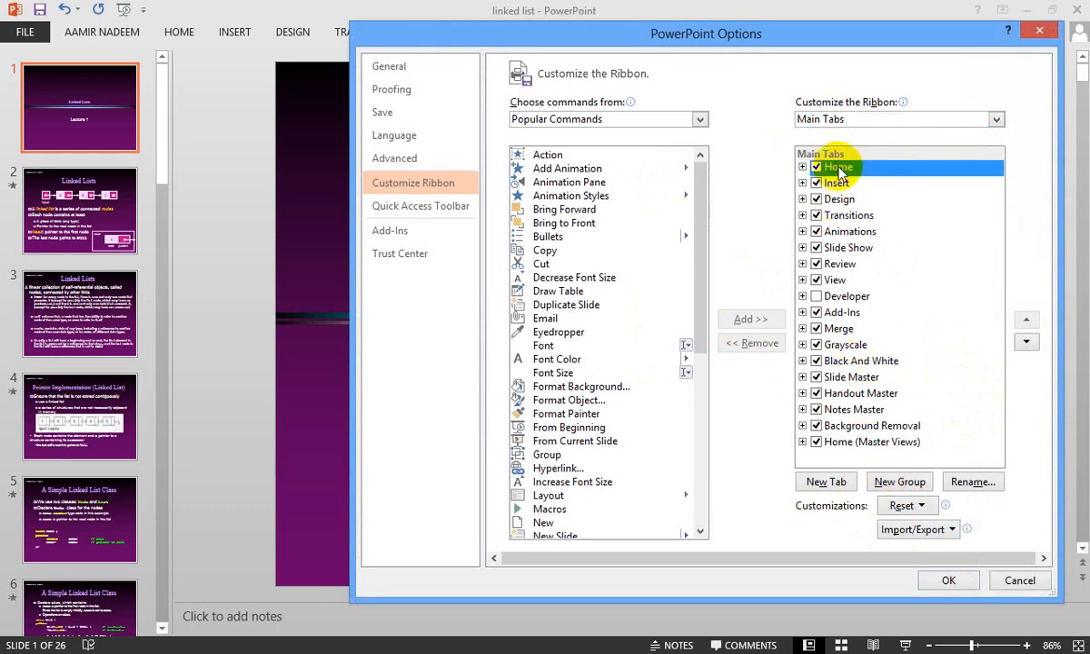
pyautogui.click(977, 482)
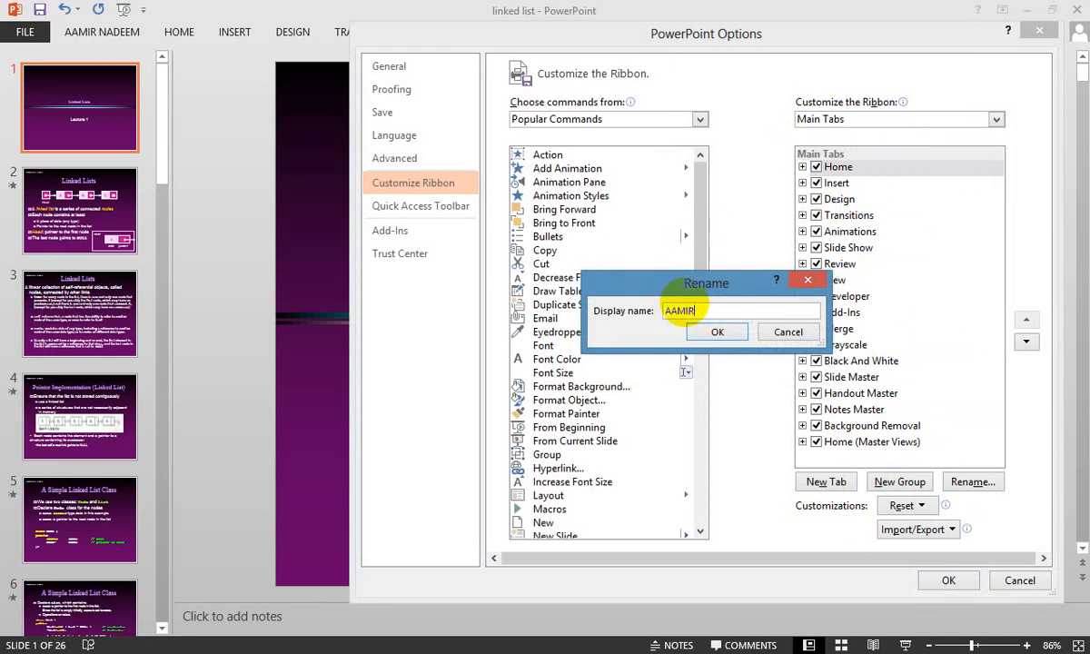
pyautogui.write('DEEM')
pyautogui.click(717, 332)
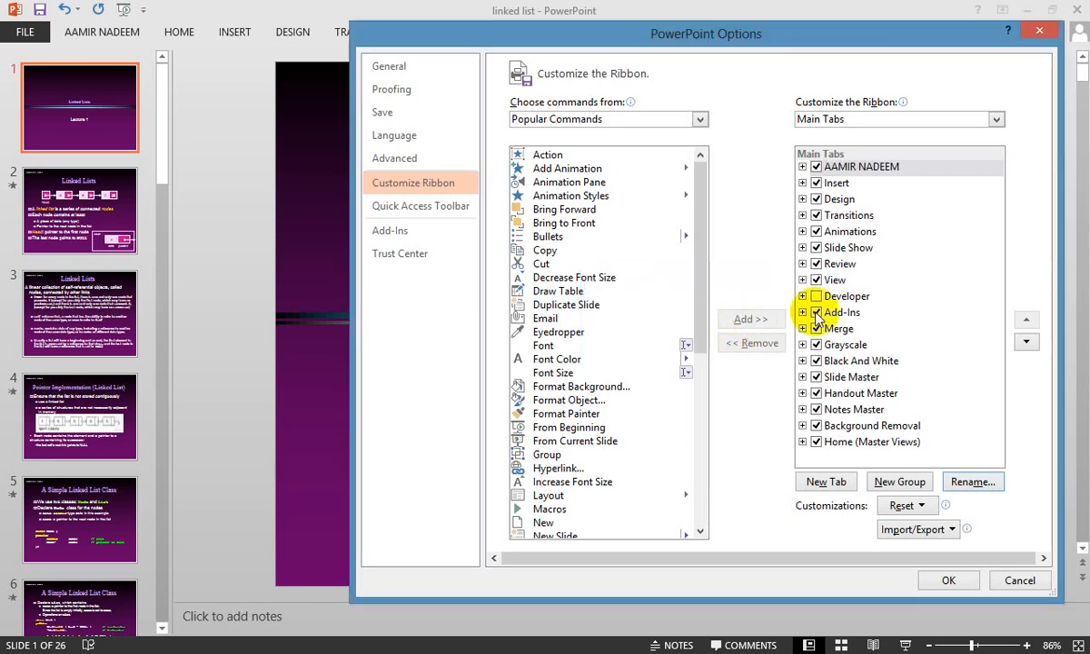
# Step: In the Customize Ribbon list, rename the Home tab's Font group to 'Font By' plus the author's full name
pyautogui.click(803, 168)
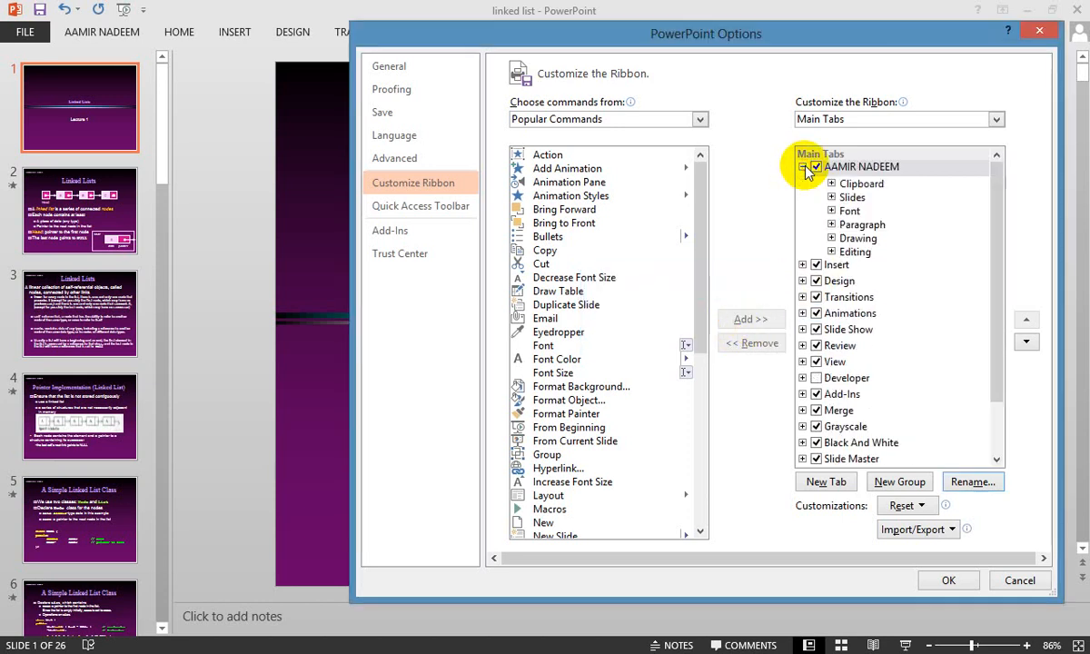
pyautogui.click(832, 211)
pyautogui.click(852, 211)
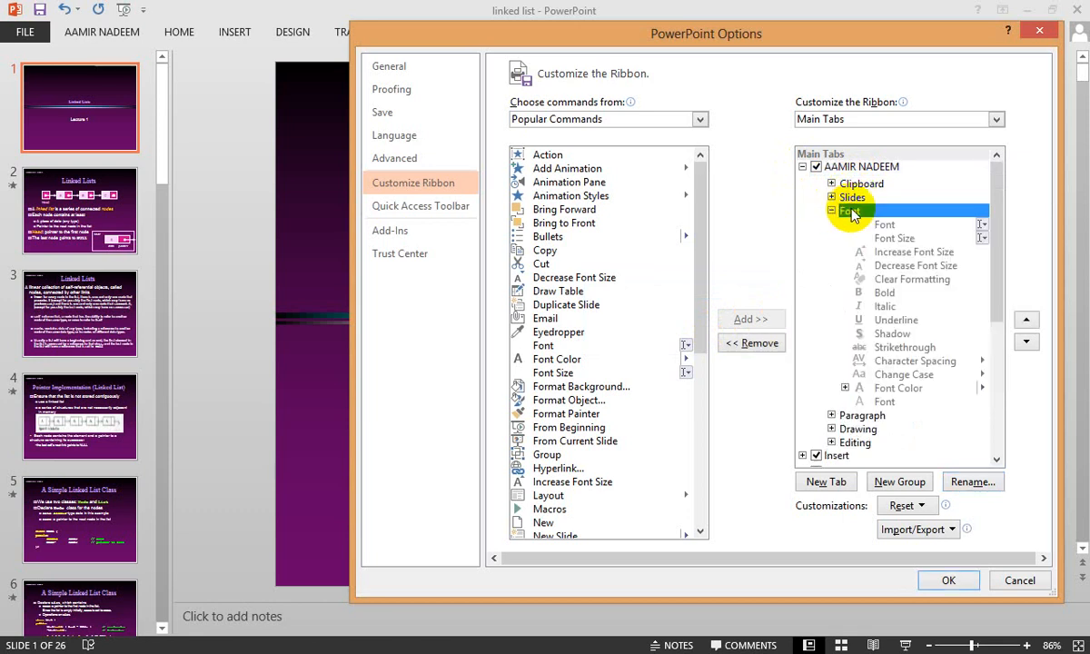
pyautogui.click(973, 482)
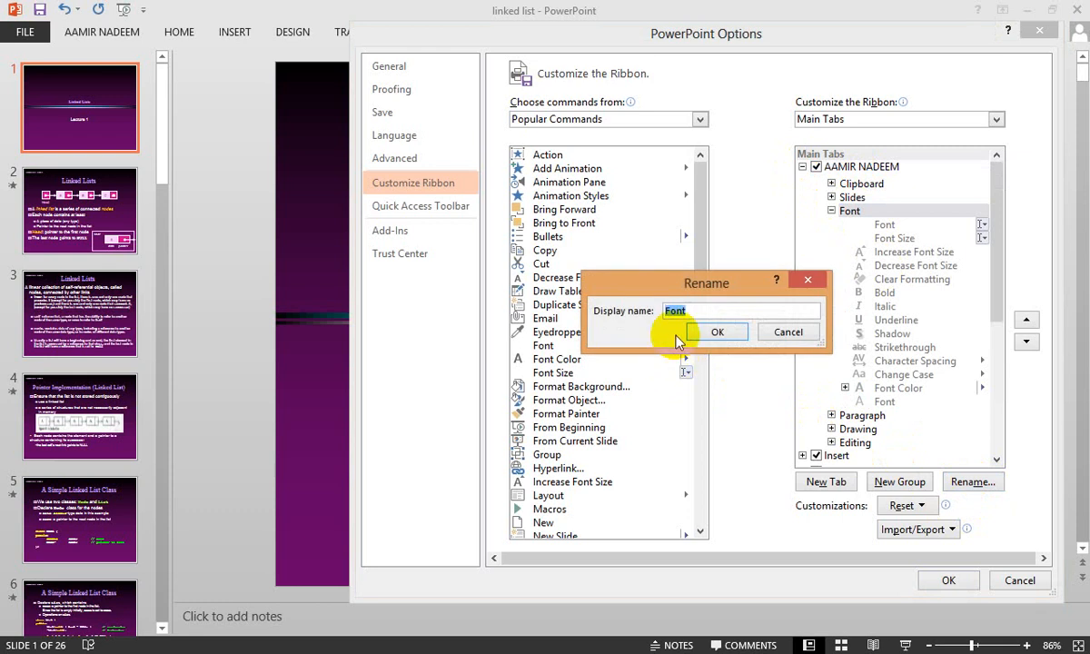
pyautogui.write('By AAMIR')
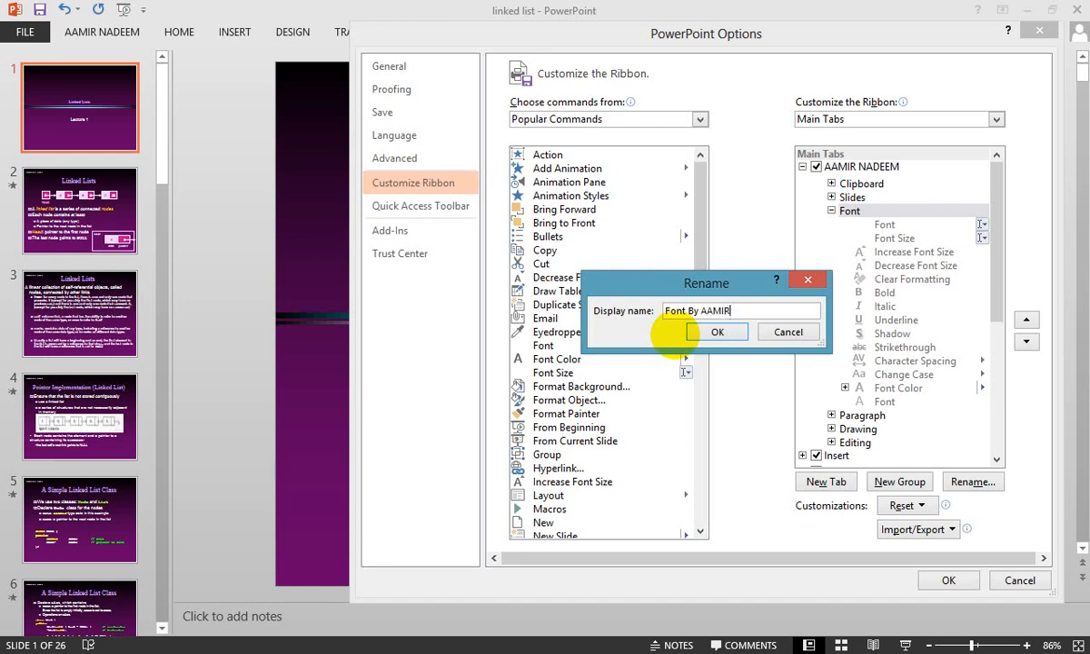
pyautogui.write('NADEEM')
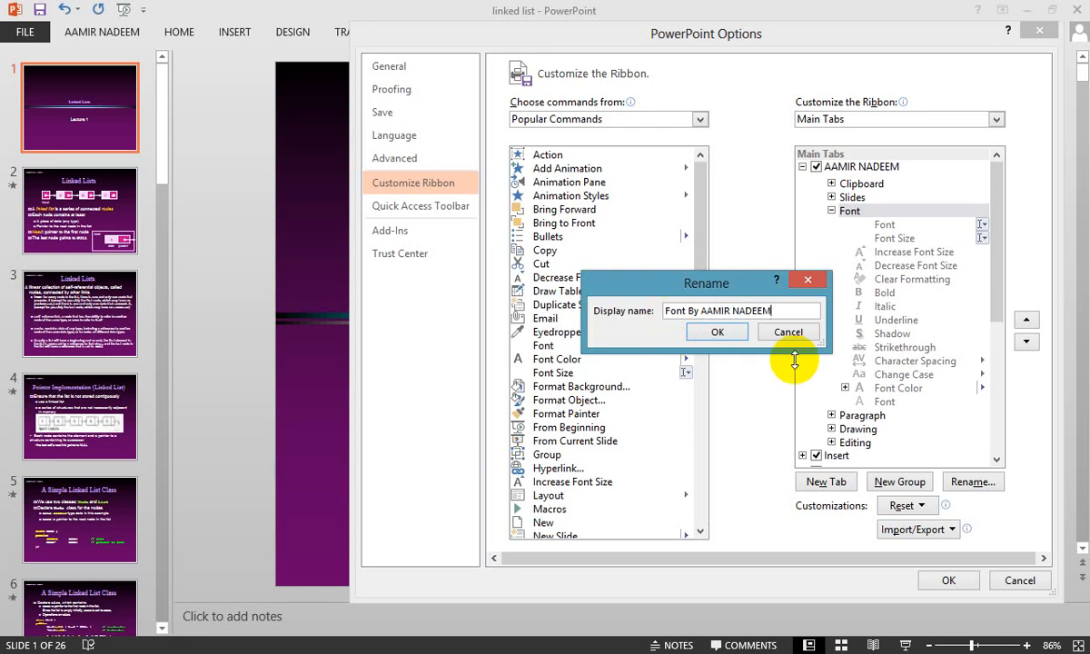
pyautogui.click(719, 332)
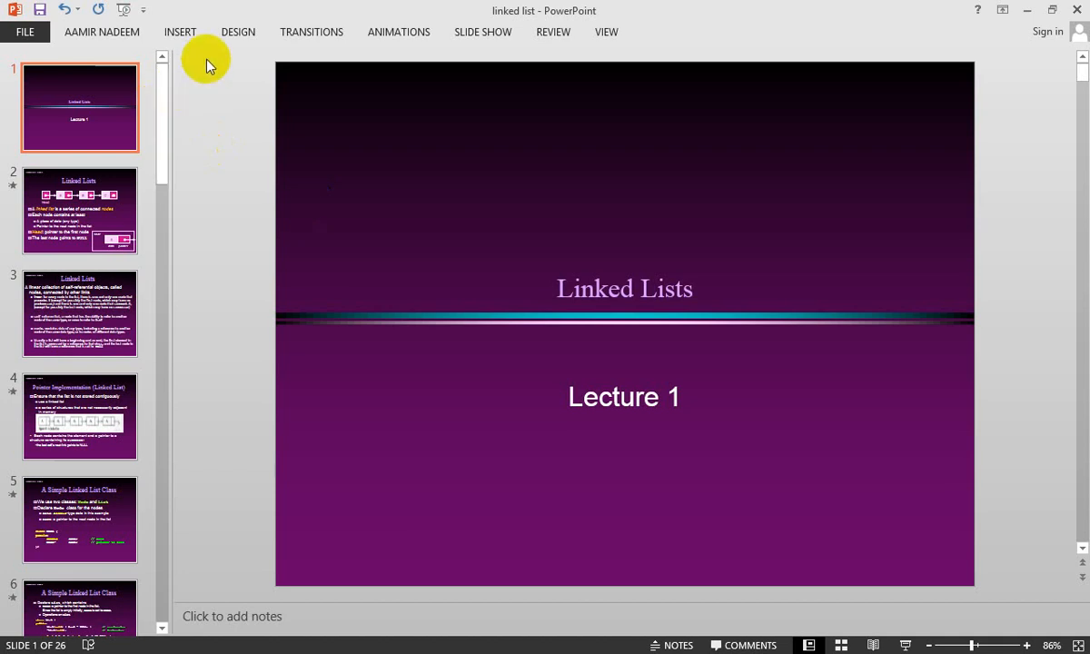
# Step: Switch to the renamed Home tab to confirm its Clipboard, Slides and renamed Font groups
pyautogui.click(132, 32)
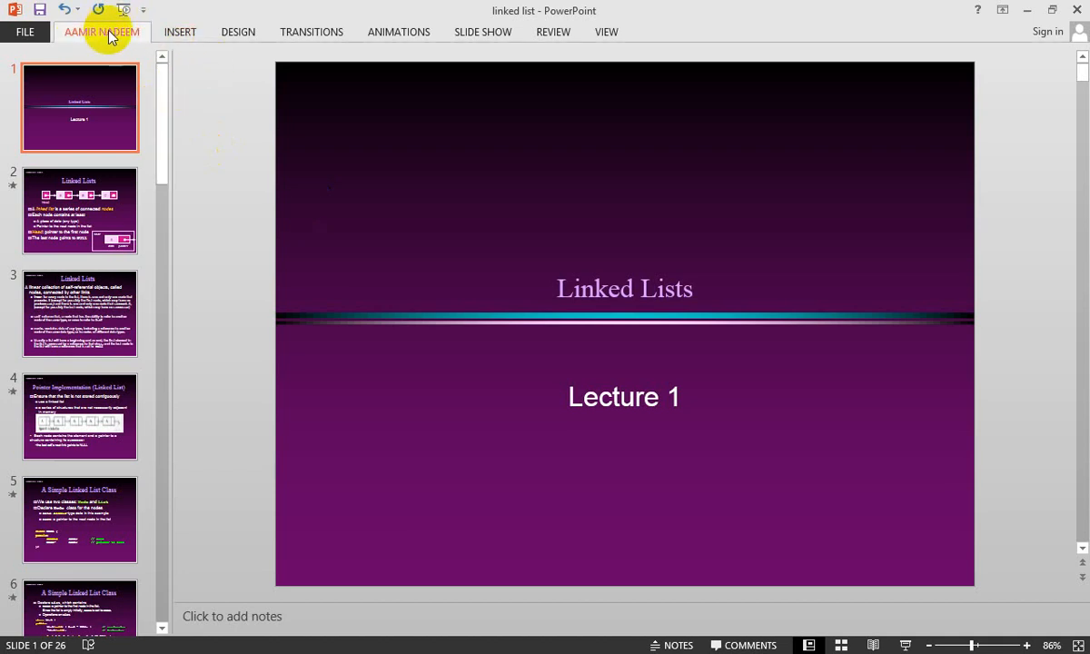
pyautogui.click(107, 34)
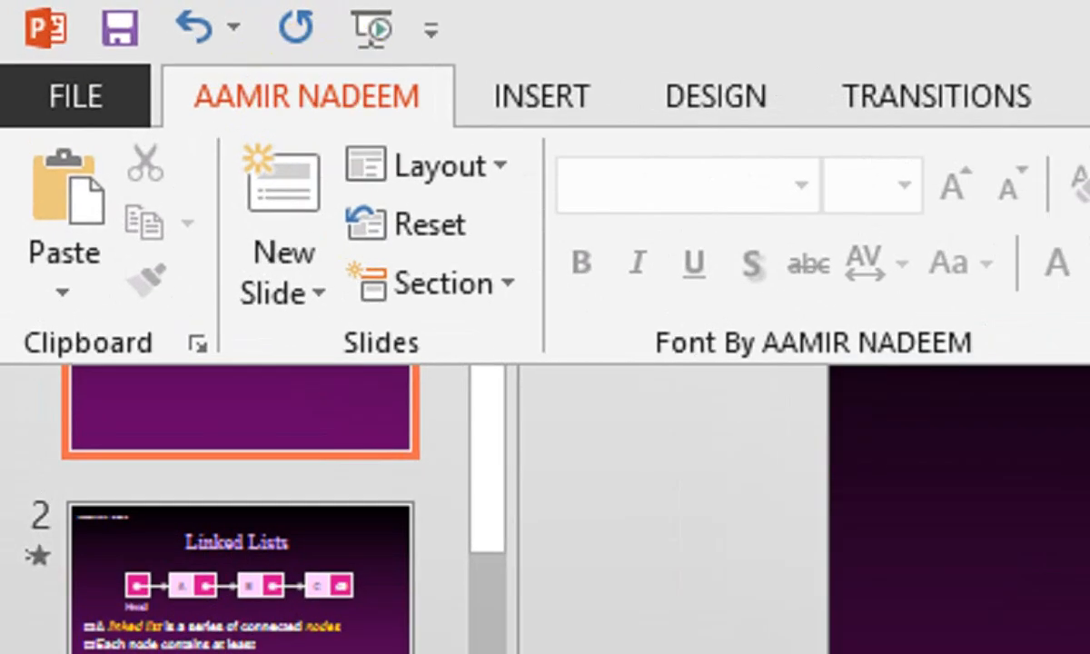